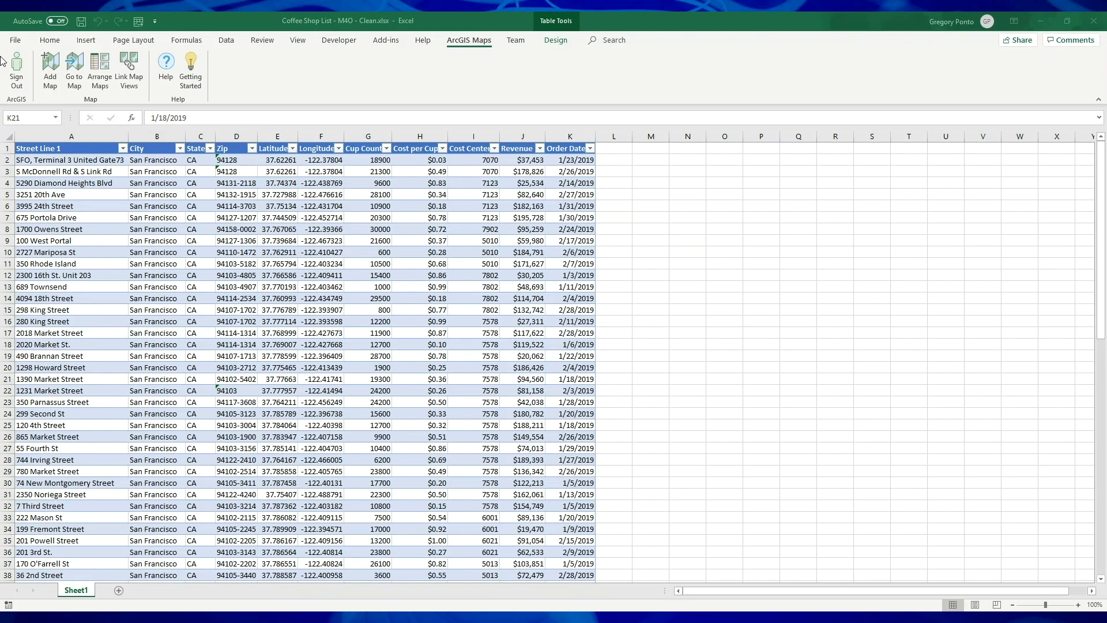
Insert a new map beside the table and locate Table1 by Address, with Cup Count as the map style column.
{"action": "left_click", "coordinate": [50, 69]}
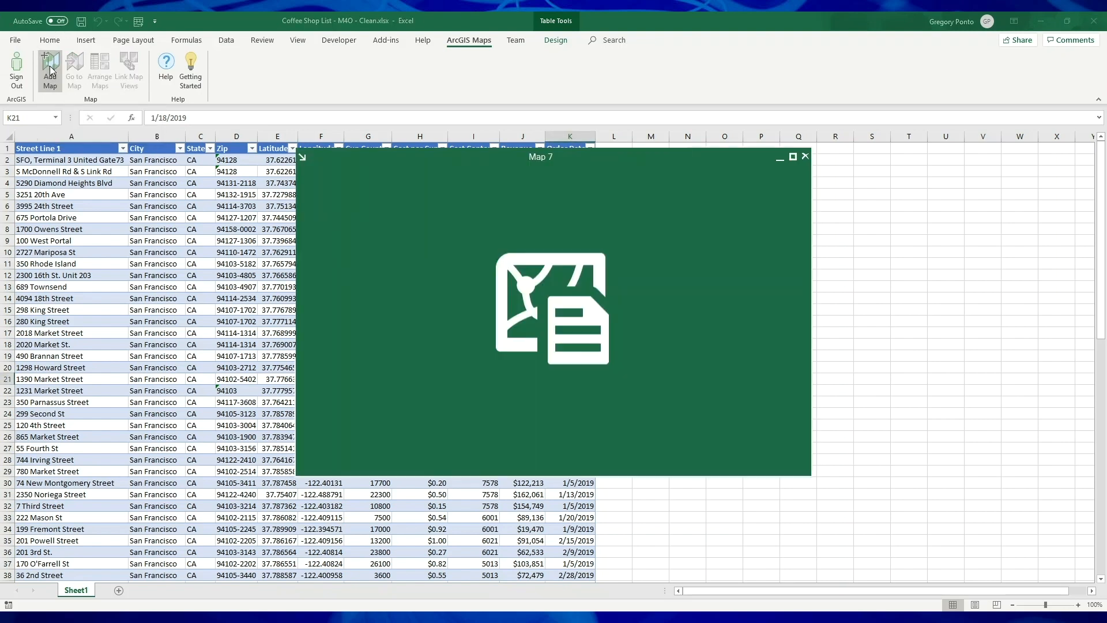
{"action": "left_click_drag", "start_coordinate": [689, 157], "coordinate": [940, 182]}
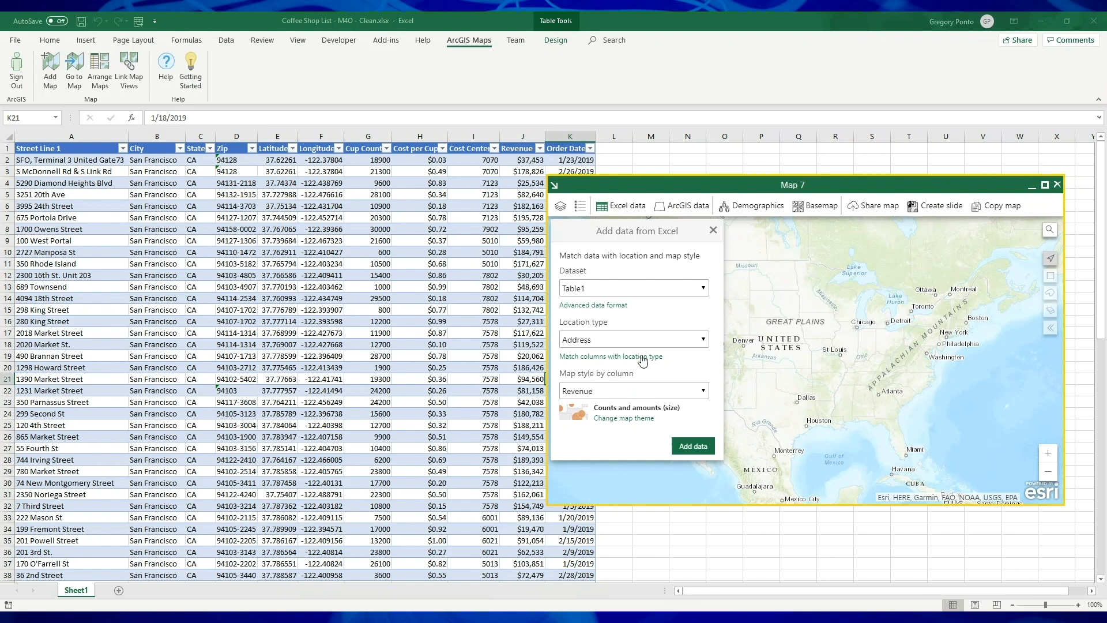
{"action": "left_click", "coordinate": [615, 341]}
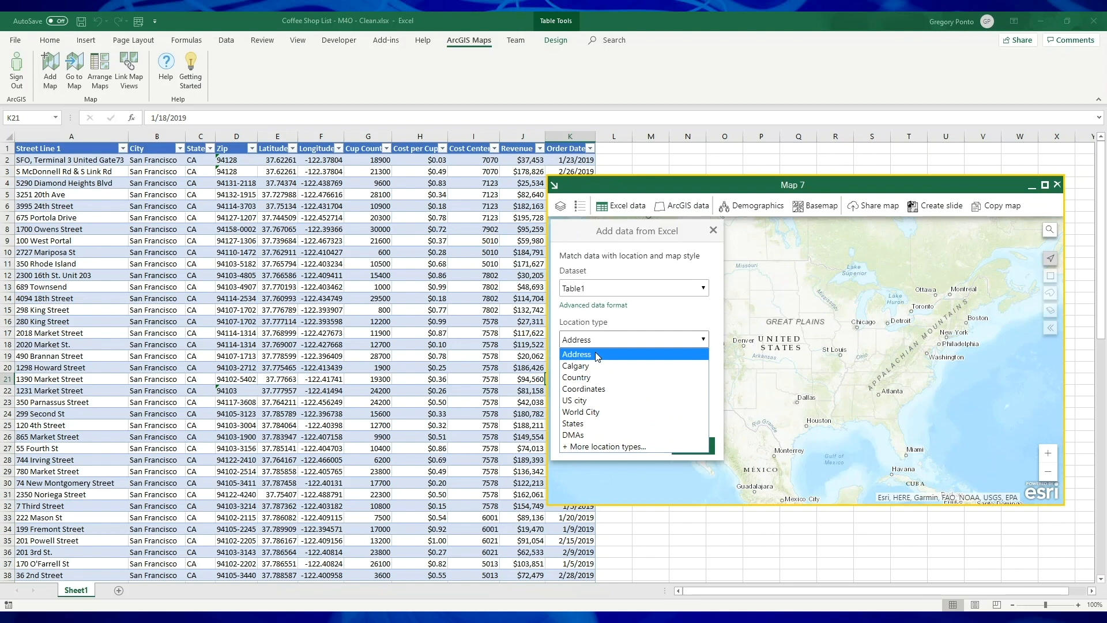
{"action": "left_click", "coordinate": [597, 354]}
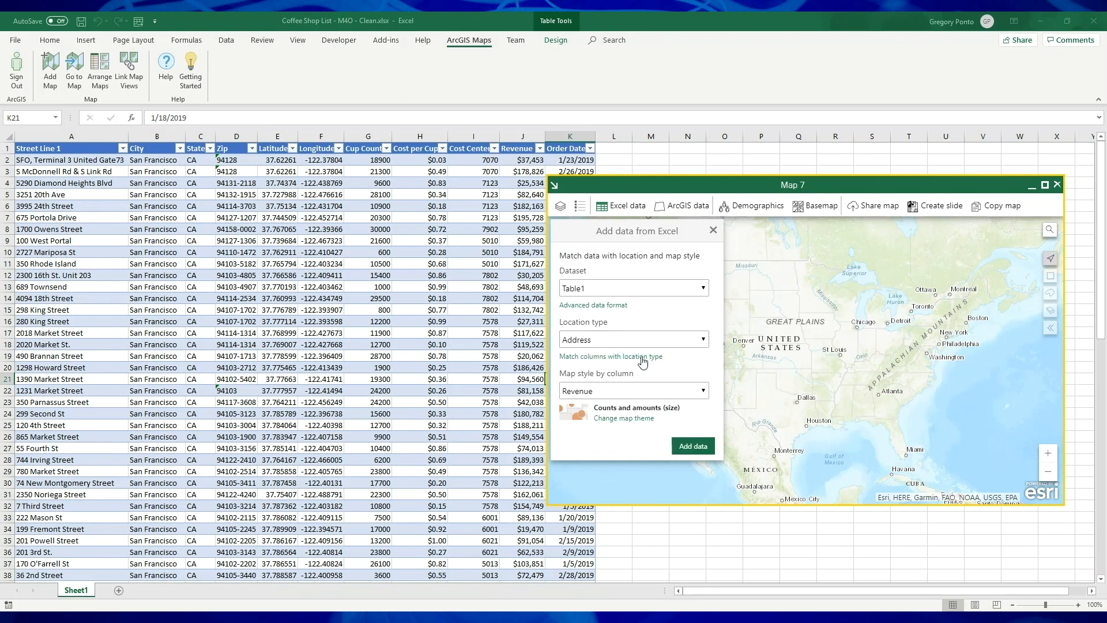
{"action": "left_click", "coordinate": [703, 392]}
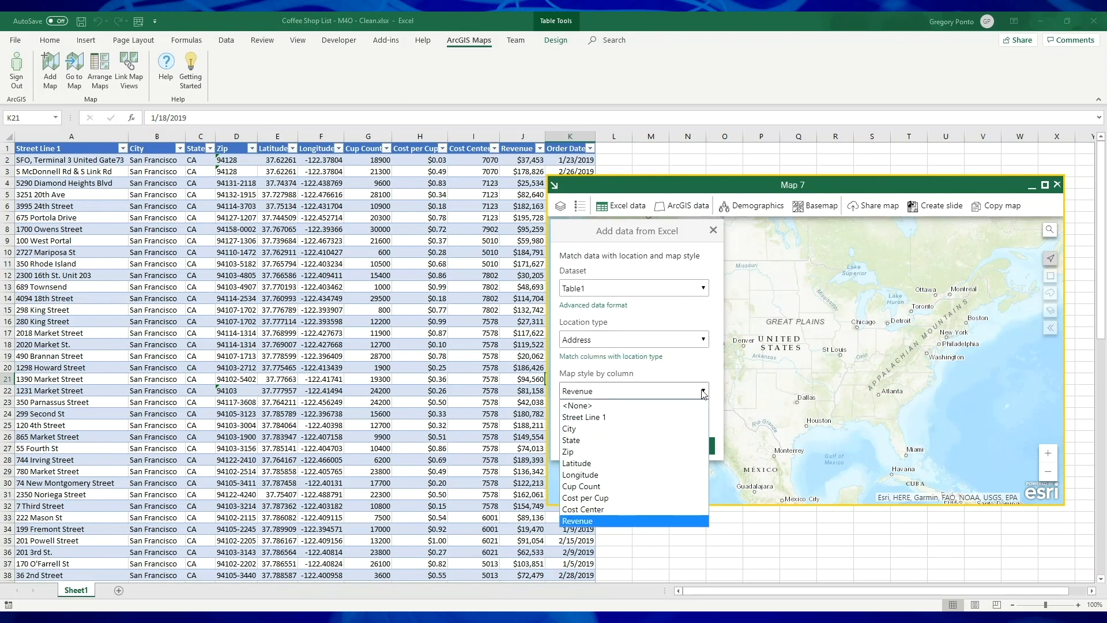
{"action": "left_click", "coordinate": [646, 487]}
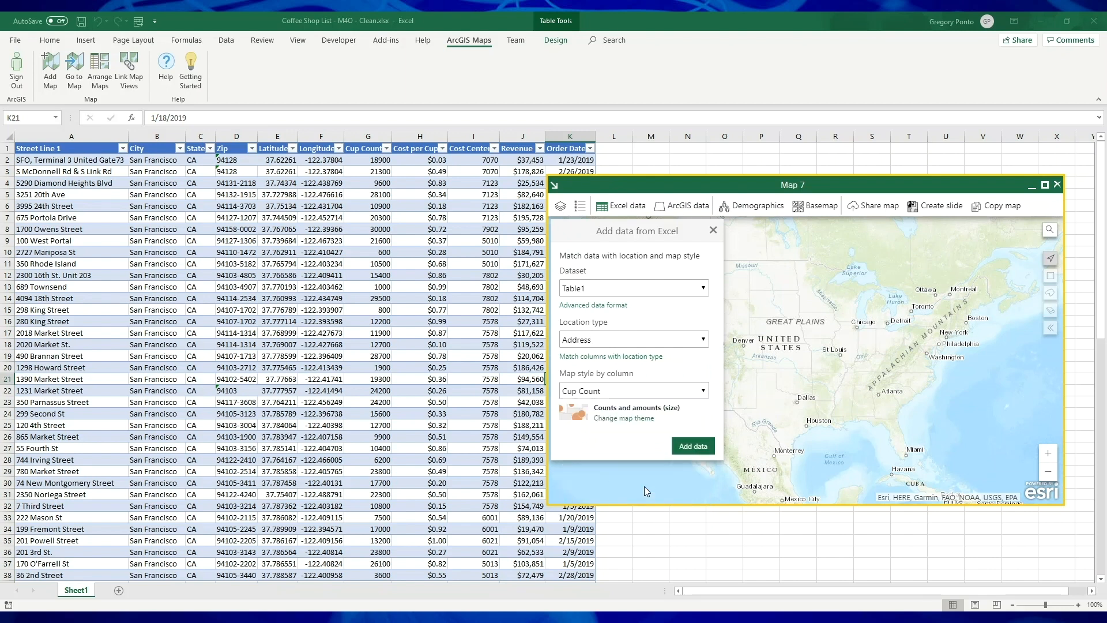
Apply the Counts and amounts (color) theme to the Excel data and add the data to the map.
{"action": "left_click", "coordinate": [632, 419]}
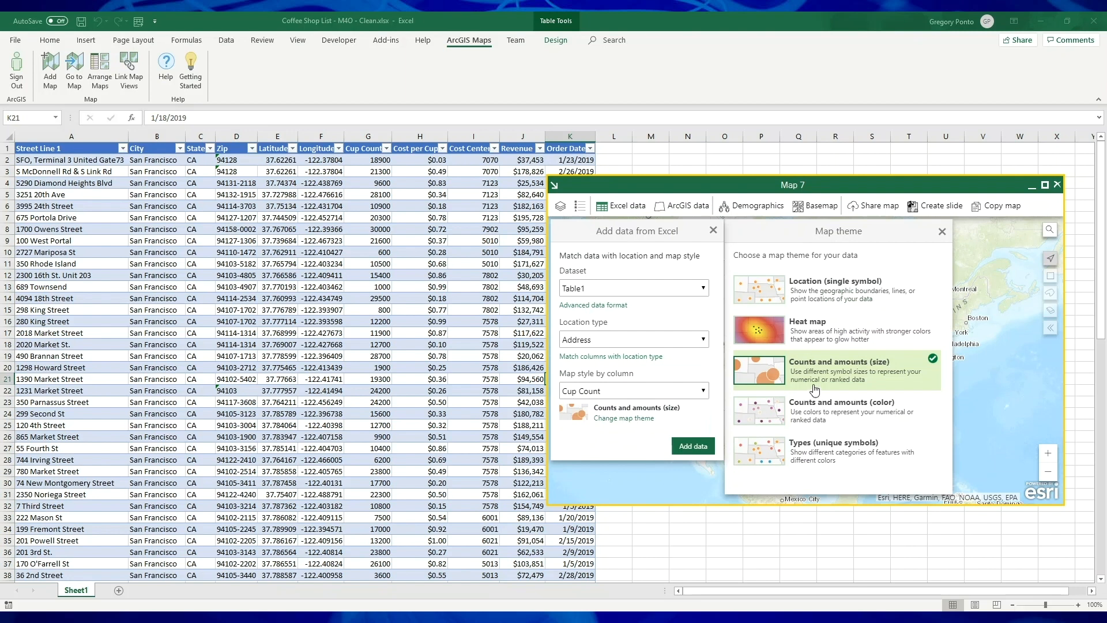
{"action": "left_click", "coordinate": [807, 424]}
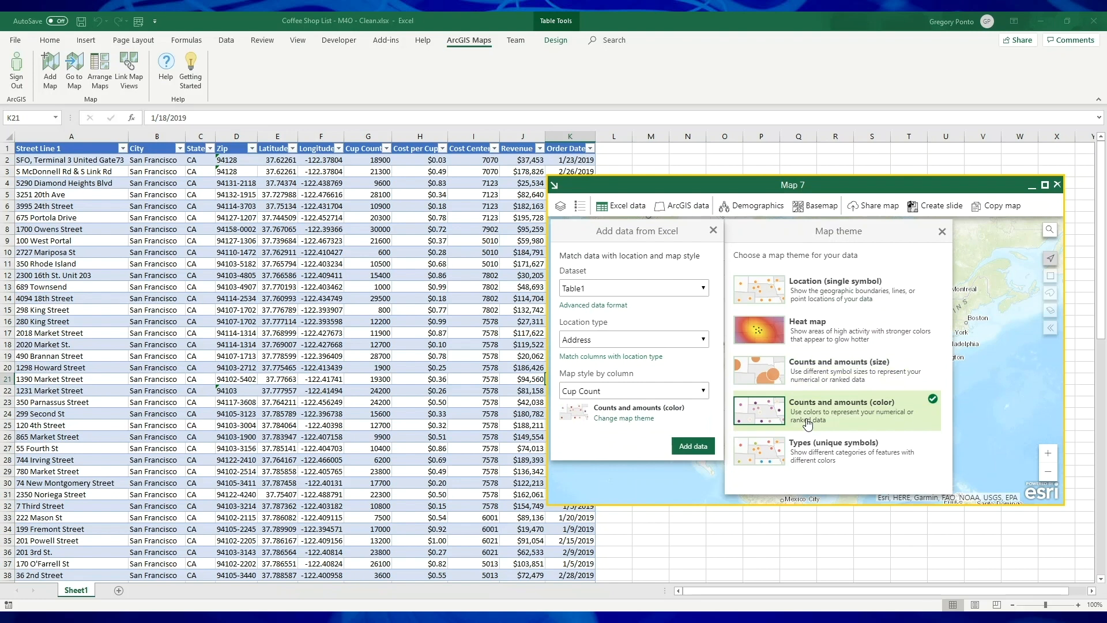
{"action": "left_click", "coordinate": [692, 449]}
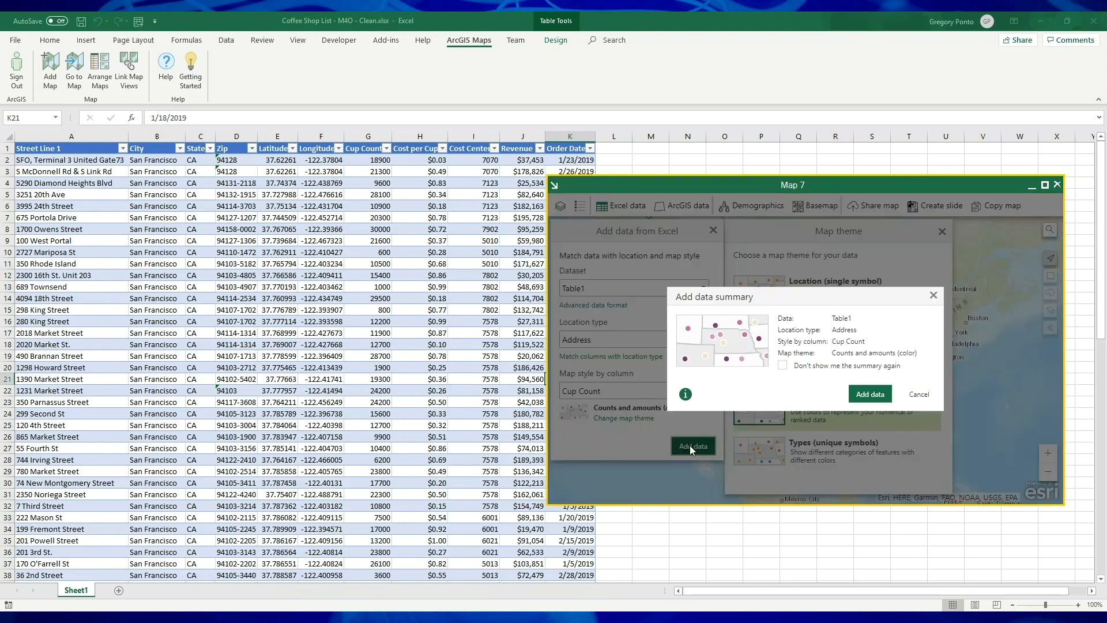
{"action": "left_click", "coordinate": [860, 399]}
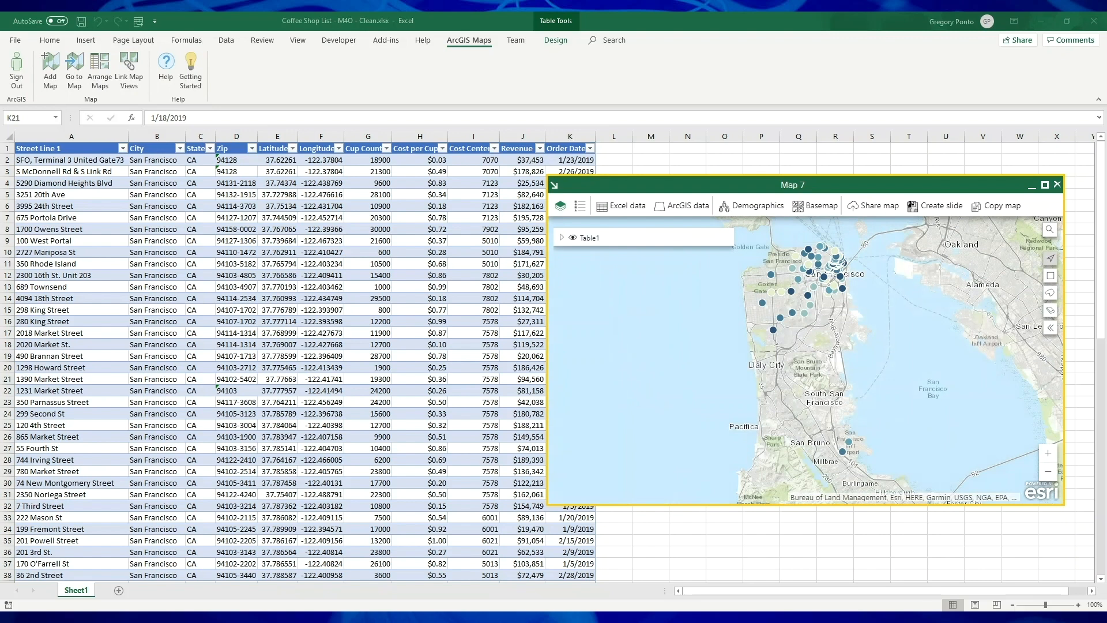
Search the demographic variables for coffee and add both brewed coffee variables from 2018 Convenience Stores (Market Potential) to the map.
{"action": "left_click", "coordinate": [765, 208]}
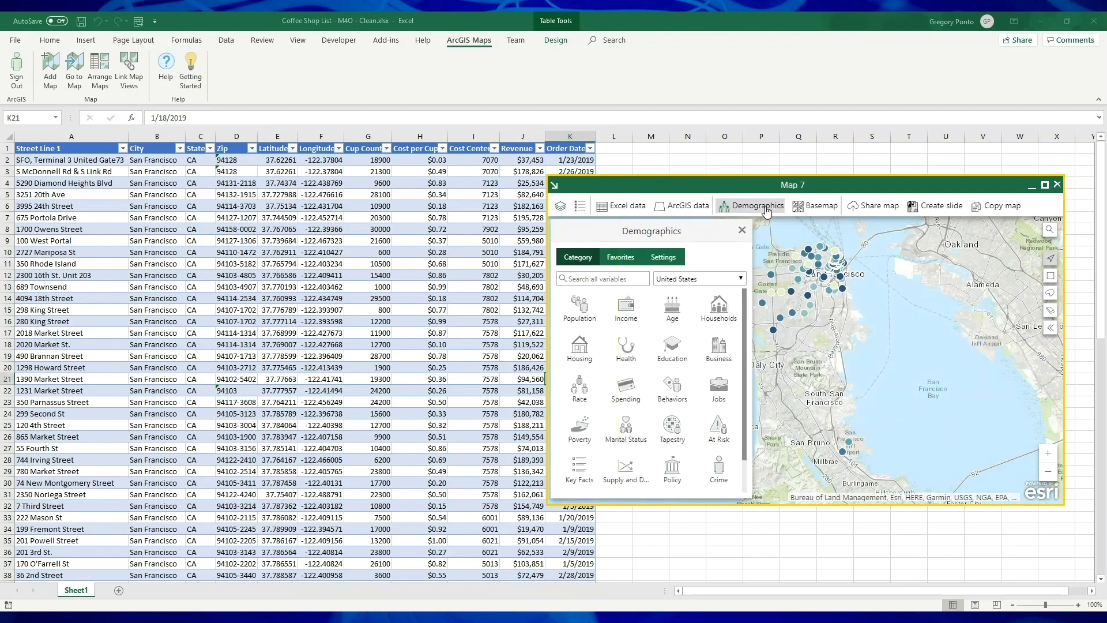
{"action": "left_click", "coordinate": [569, 278]}
{"action": "type", "text": "coffee"}
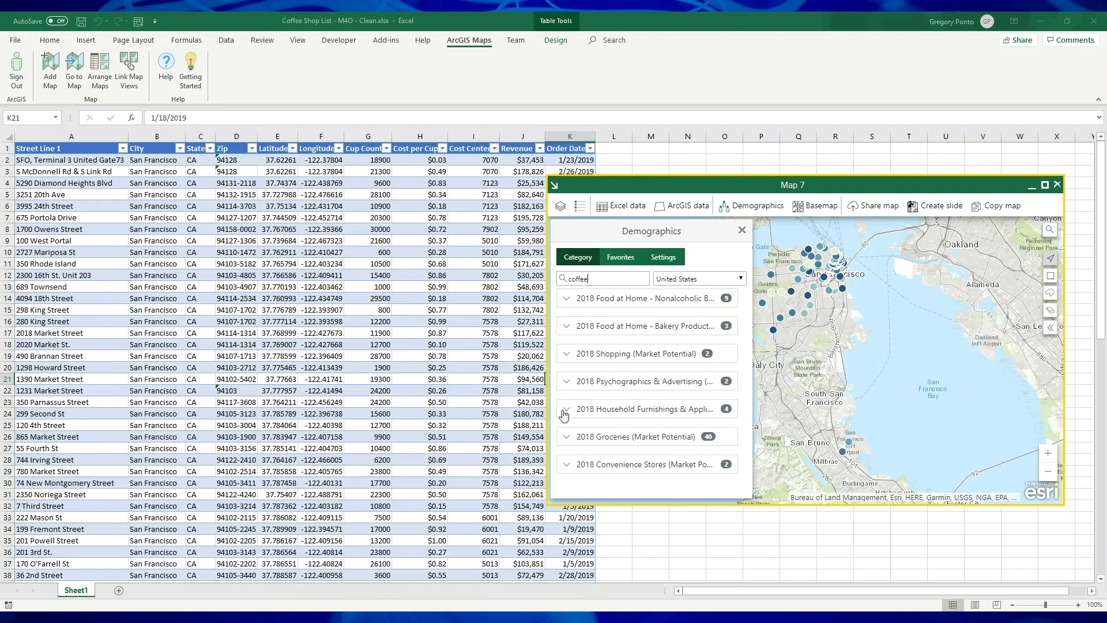
{"action": "left_click", "coordinate": [565, 438]}
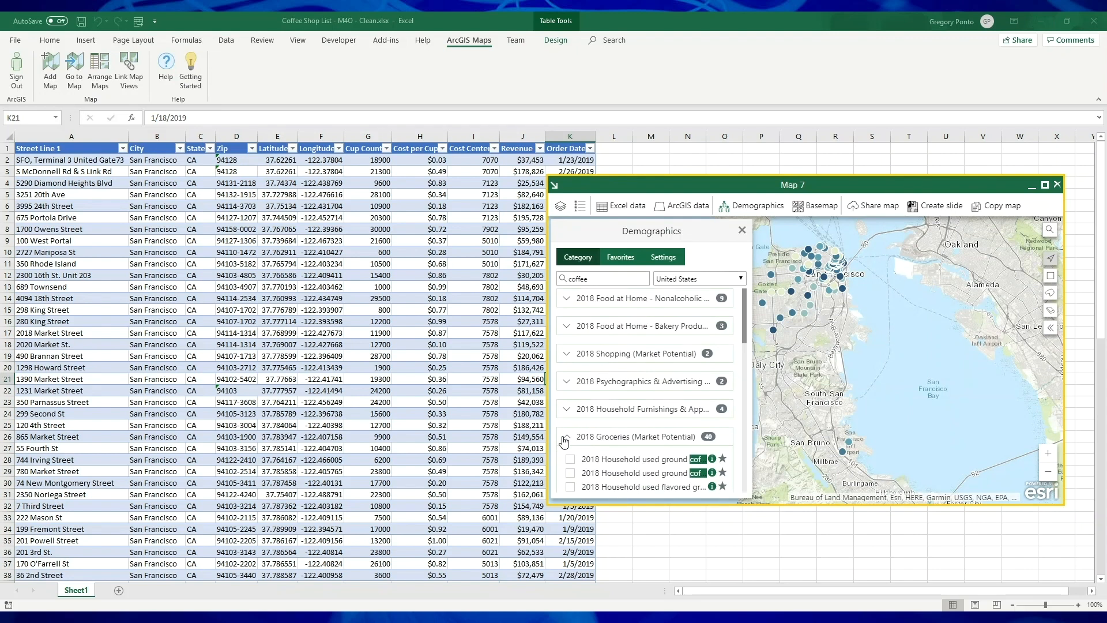
{"action": "left_click", "coordinate": [566, 438]}
{"action": "left_click", "coordinate": [565, 465]}
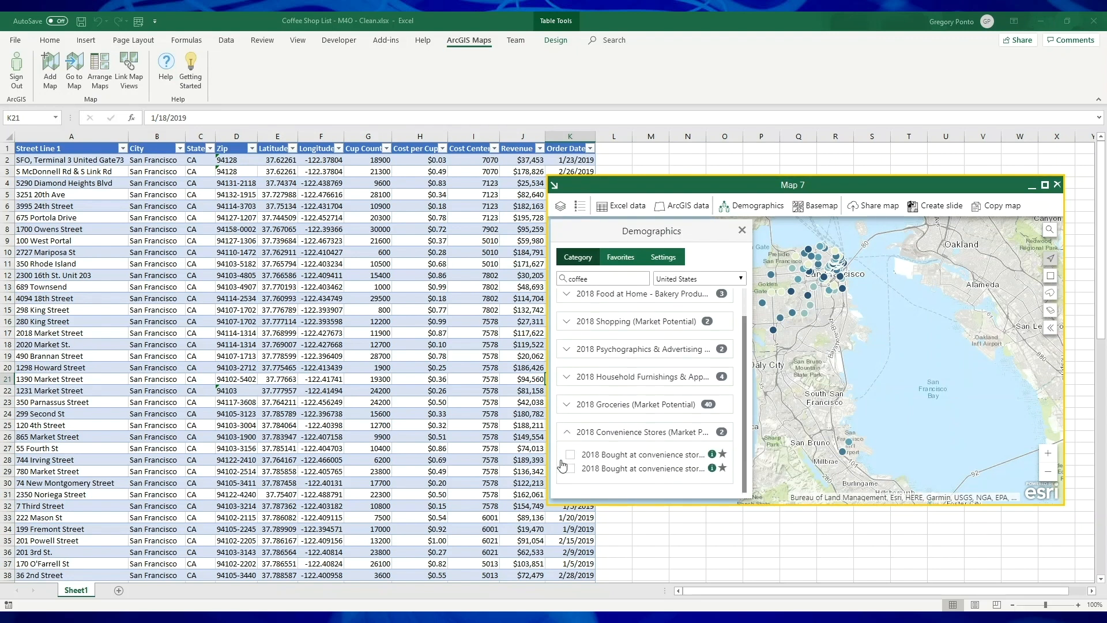
{"action": "mouse_move", "coordinate": [713, 469]}
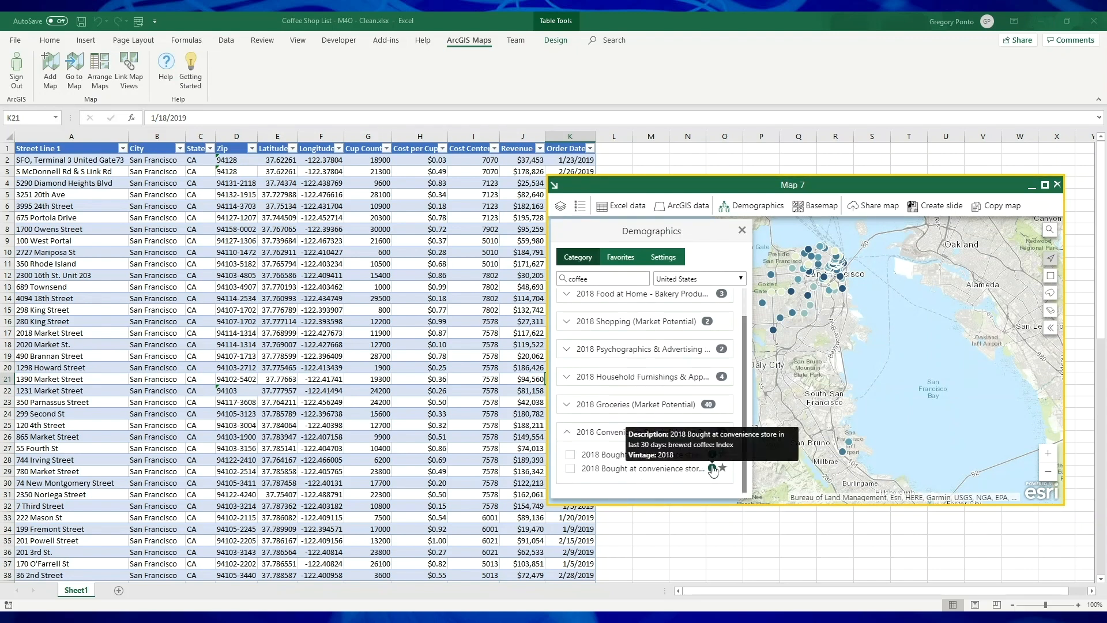
{"action": "left_click", "coordinate": [570, 455]}
{"action": "left_click", "coordinate": [571, 468]}
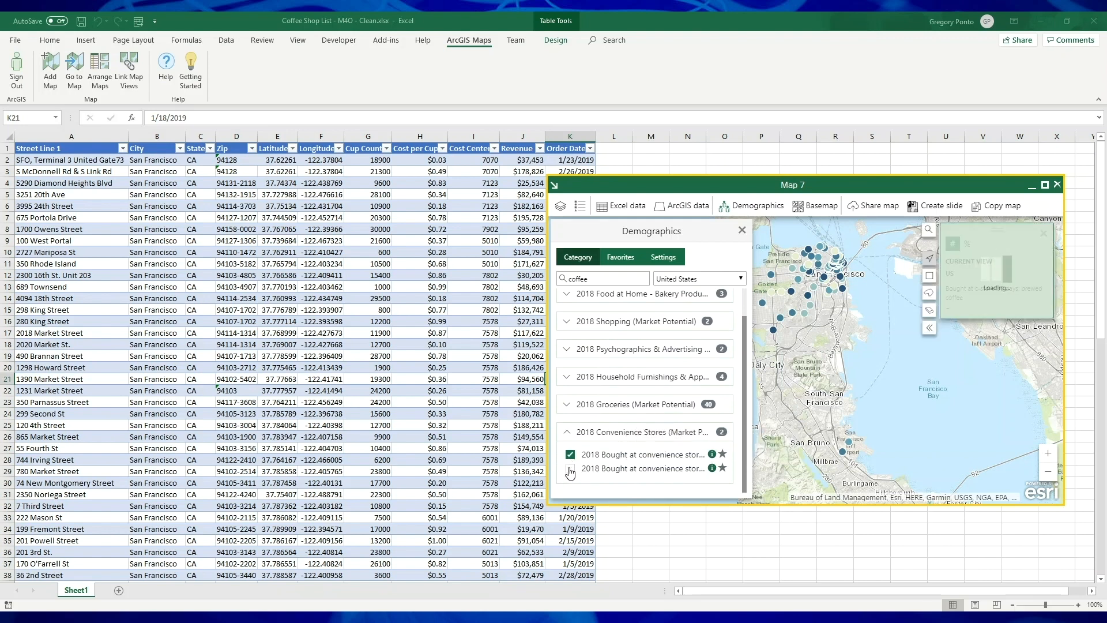
{"action": "left_click", "coordinate": [742, 231]}
Examine the brewed coffee figures for the current view around San Francisco airport and in downtown San Francisco.
{"action": "left_click_drag", "start_coordinate": [861, 317], "coordinate": [772, 277]}
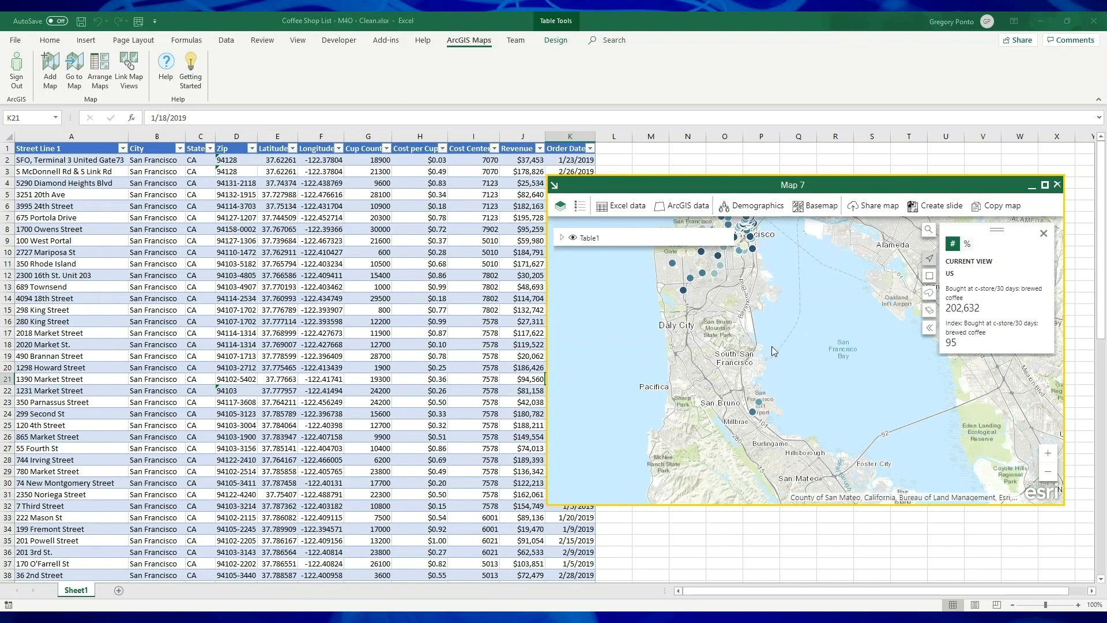
{"action": "scroll", "coordinate": [730, 430], "scroll_direction": "up", "scroll_amount": 3}
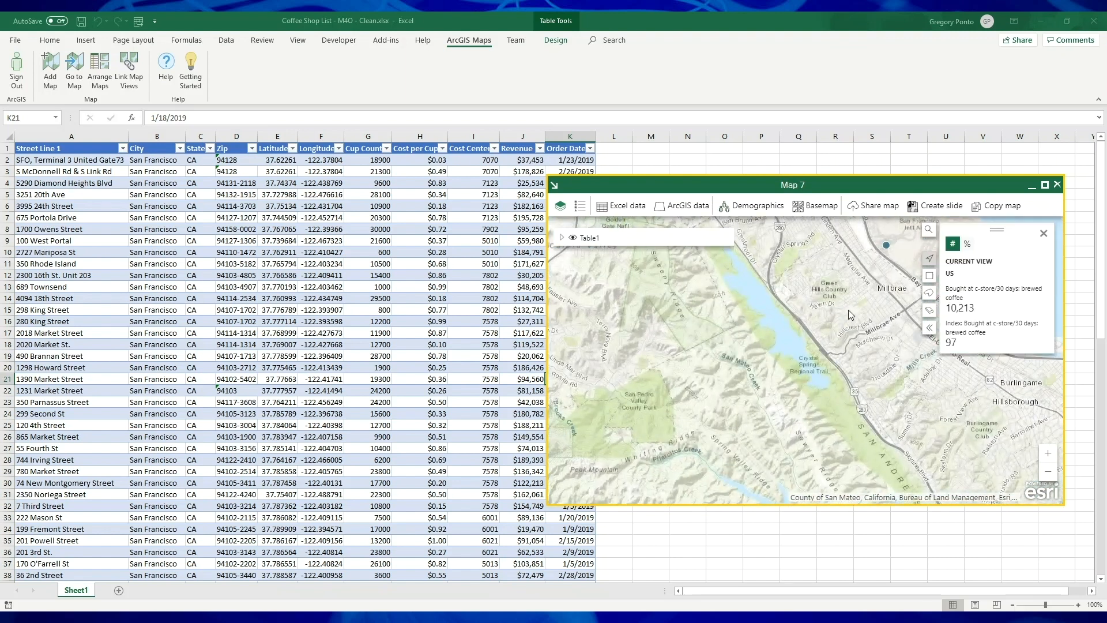
{"action": "left_click_drag", "start_coordinate": [849, 310], "coordinate": [775, 411]}
{"action": "scroll", "coordinate": [828, 353], "scroll_direction": "up", "scroll_amount": 1}
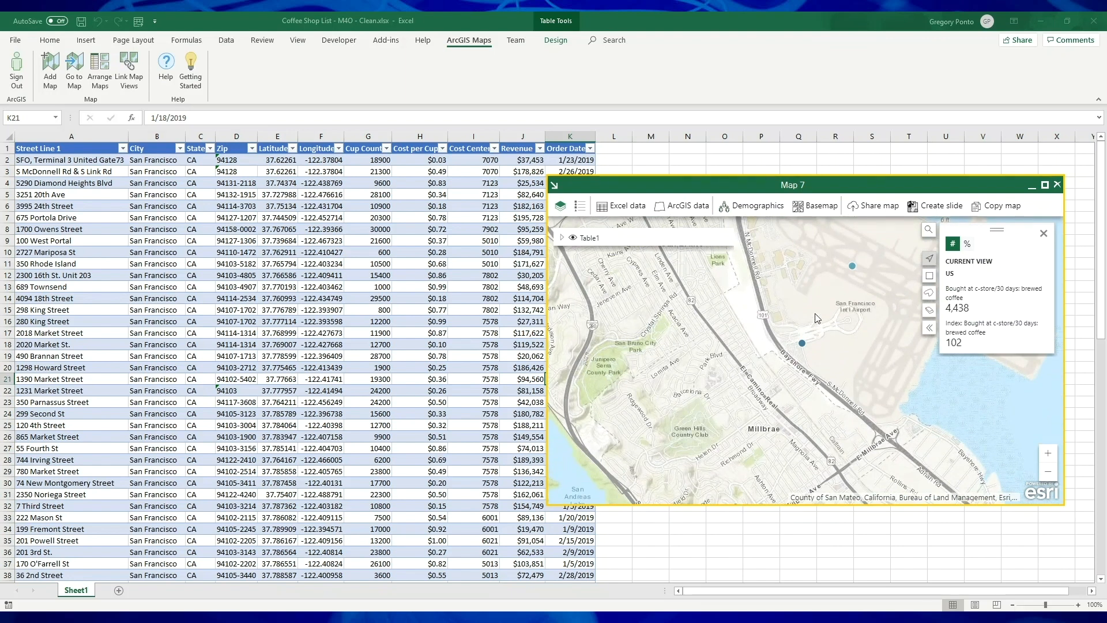
{"action": "scroll", "coordinate": [817, 319], "scroll_direction": "down", "scroll_amount": 1}
{"action": "scroll", "coordinate": [816, 316], "scroll_direction": "down", "scroll_amount": 2}
{"action": "left_click_drag", "start_coordinate": [805, 253], "coordinate": [807, 439]}
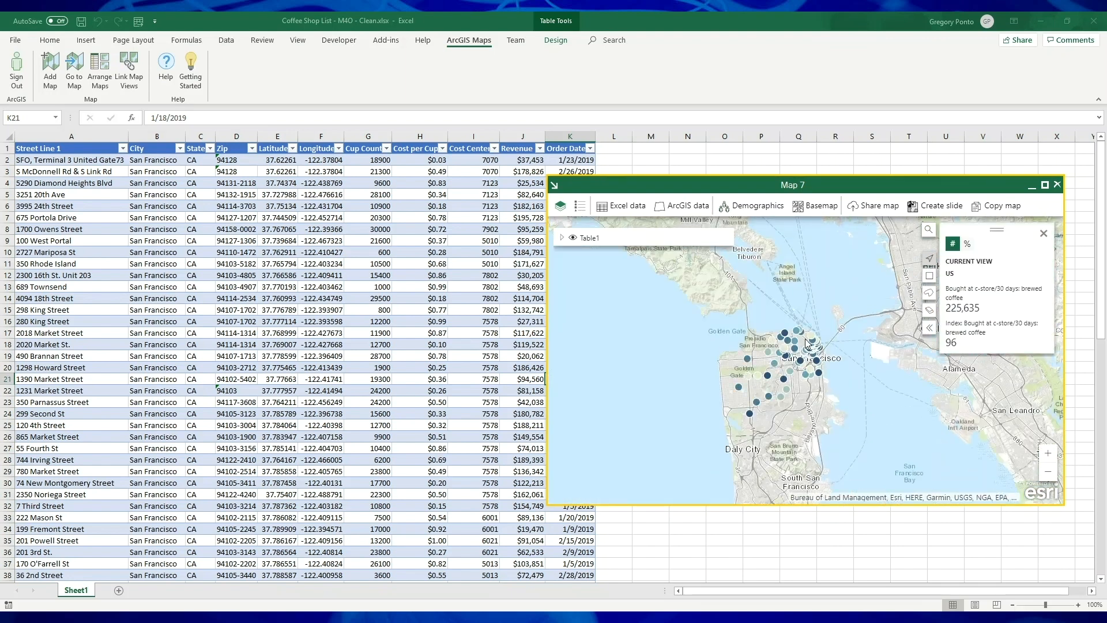
{"action": "scroll", "coordinate": [806, 343], "scroll_direction": "up", "scroll_amount": 1}
{"action": "scroll", "coordinate": [806, 341], "scroll_direction": "up", "scroll_amount": 3}
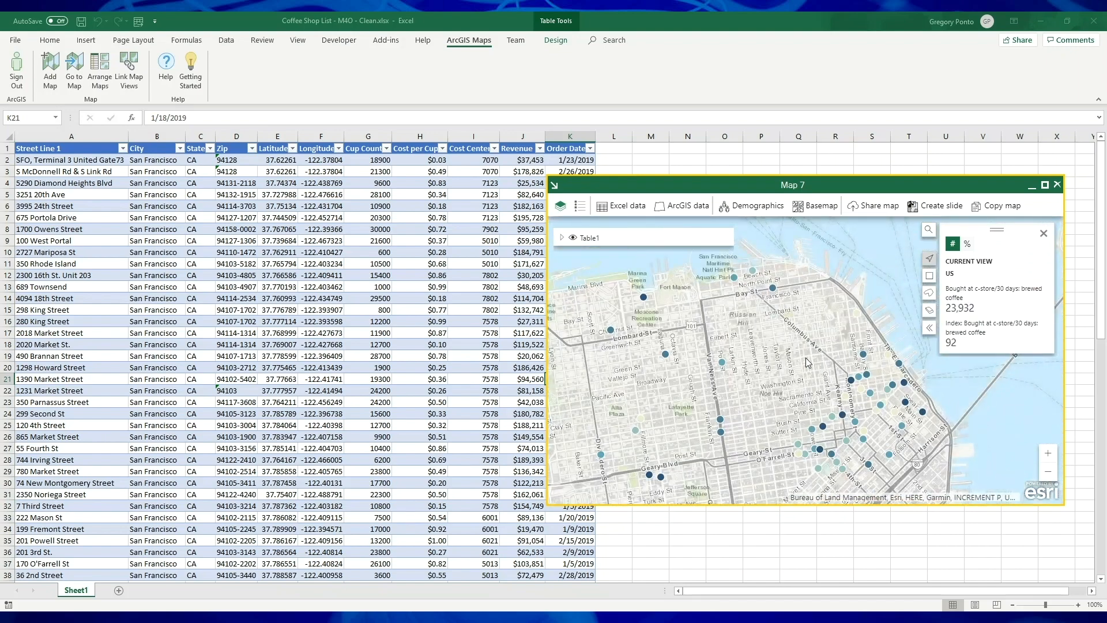
{"action": "left_click_drag", "start_coordinate": [777, 380], "coordinate": [743, 301]}
{"action": "scroll", "coordinate": [850, 331], "scroll_direction": "up", "scroll_amount": 2}
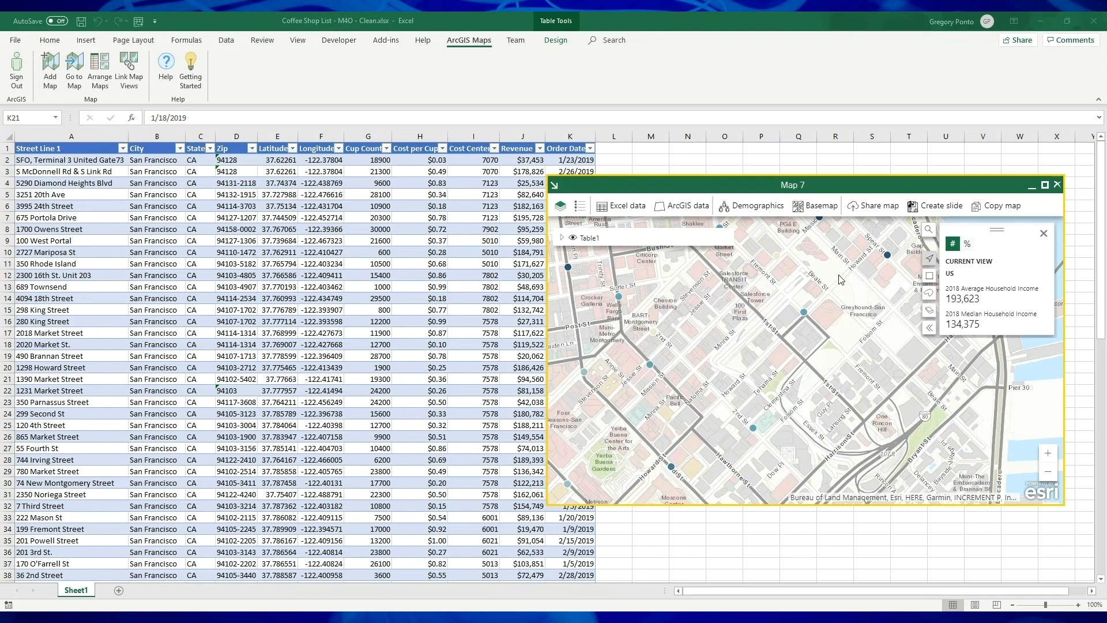
Change the map's basemap to Dark Gray Canvas.
{"action": "left_click", "coordinate": [814, 206]}
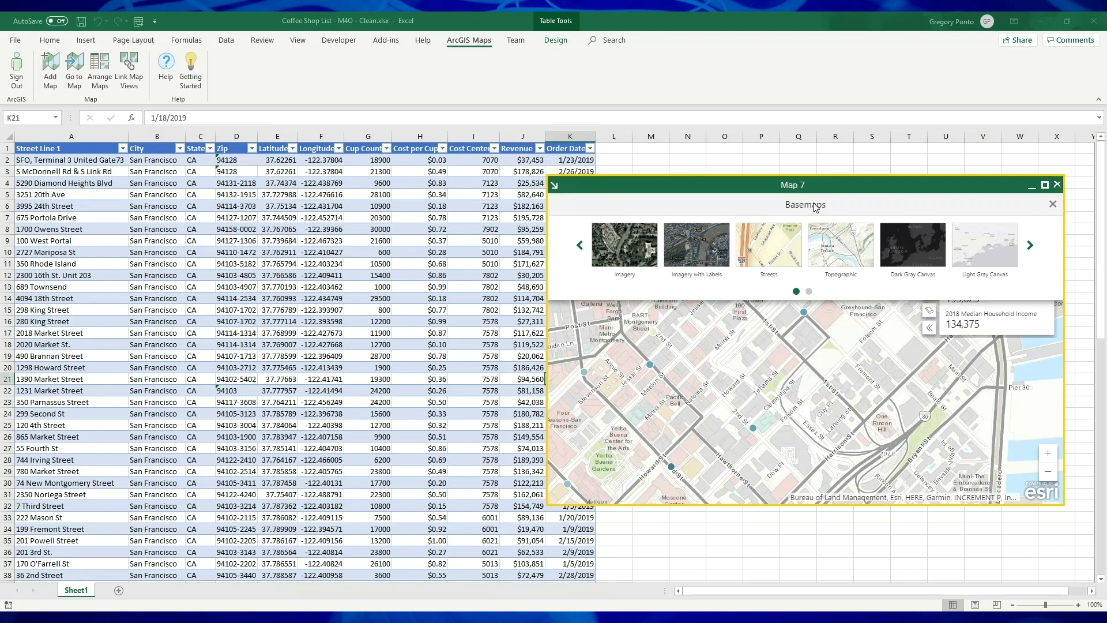
{"action": "left_click", "coordinate": [907, 255]}
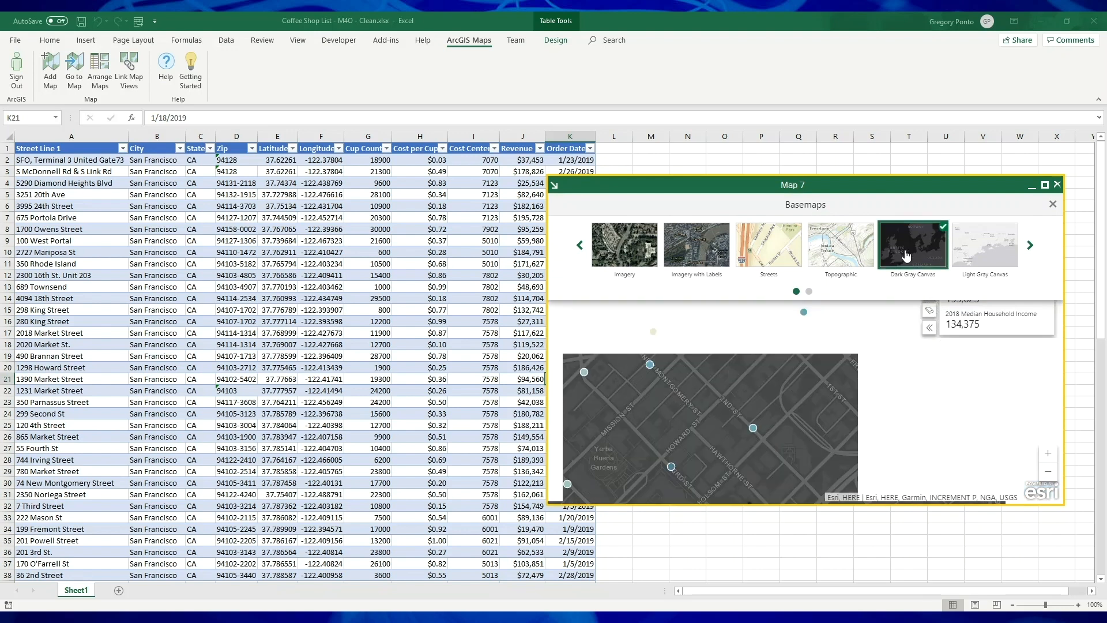
{"action": "left_click", "coordinate": [1053, 204]}
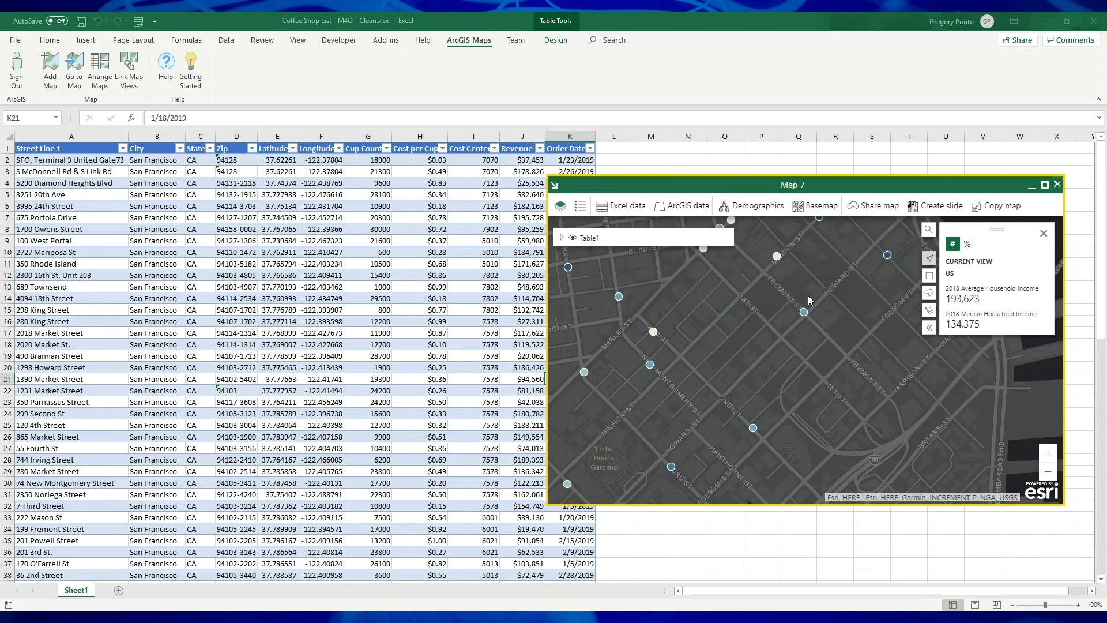
{"action": "scroll", "coordinate": [808, 296], "scroll_direction": "down", "scroll_amount": 1}
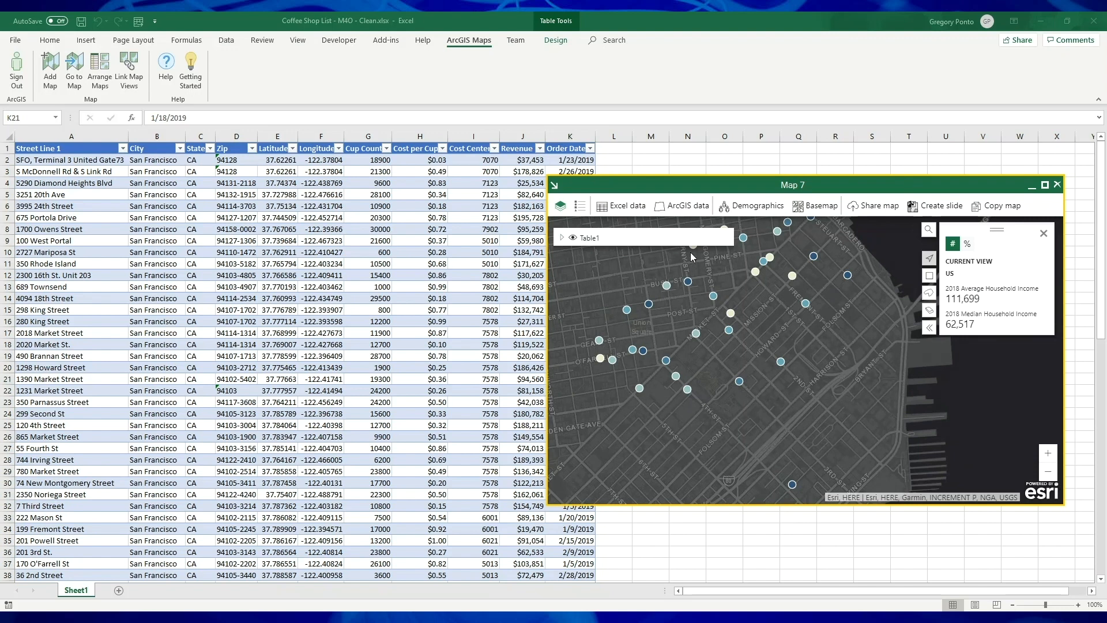
Open the Table1 layer's styling and set its classification method to Manual breaks.
{"action": "left_click", "coordinate": [705, 238]}
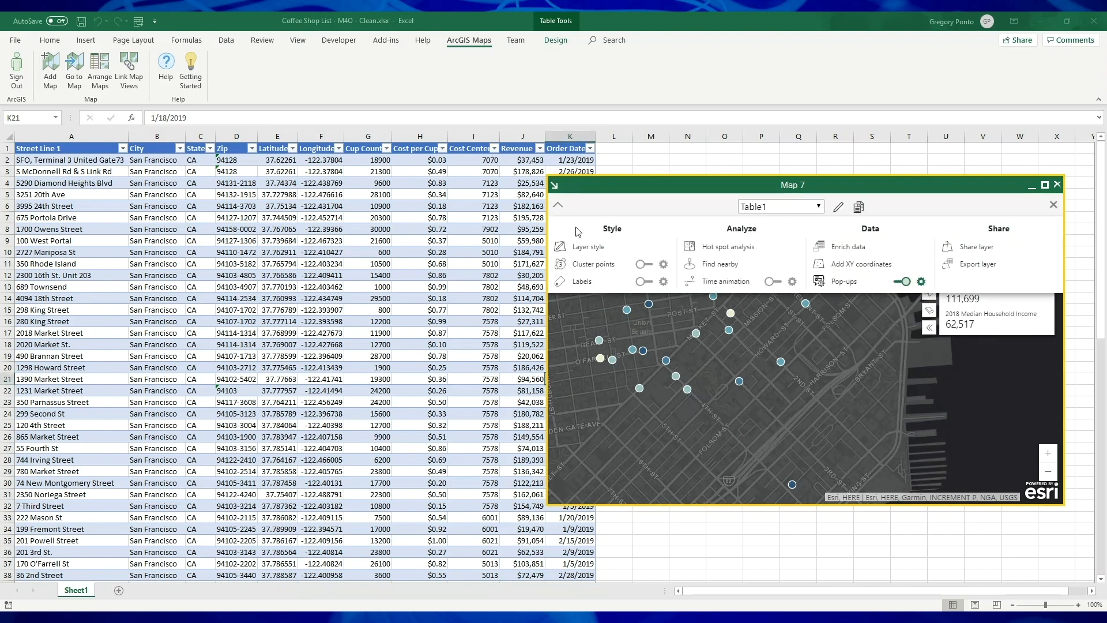
{"action": "left_click", "coordinate": [584, 248]}
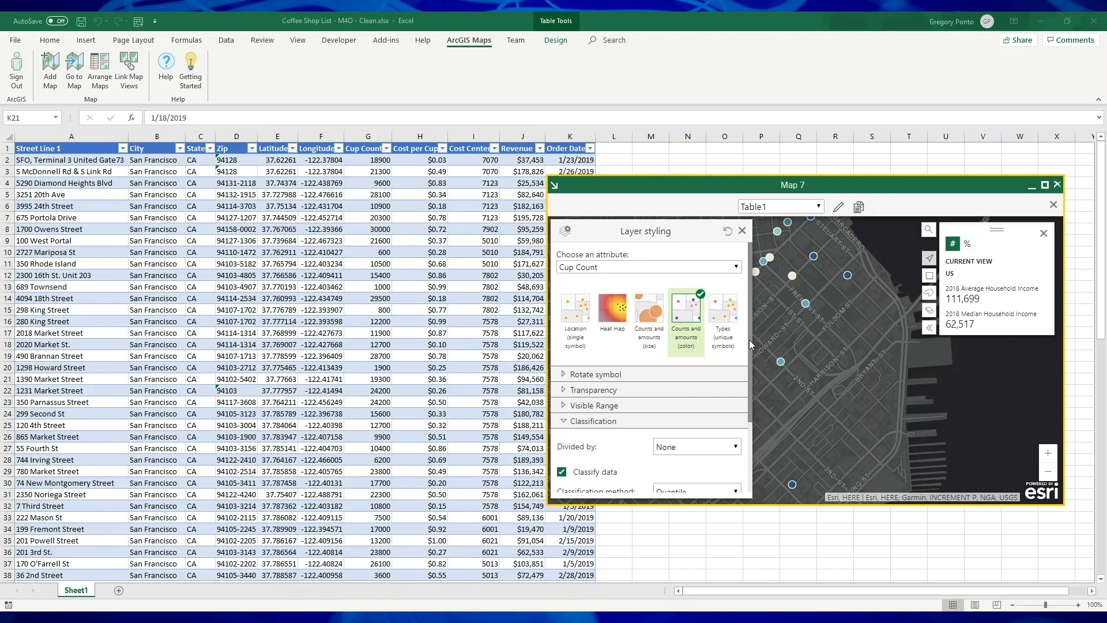
{"action": "left_click_drag", "start_coordinate": [749, 340], "coordinate": [746, 424]}
{"action": "left_click", "coordinate": [737, 395]}
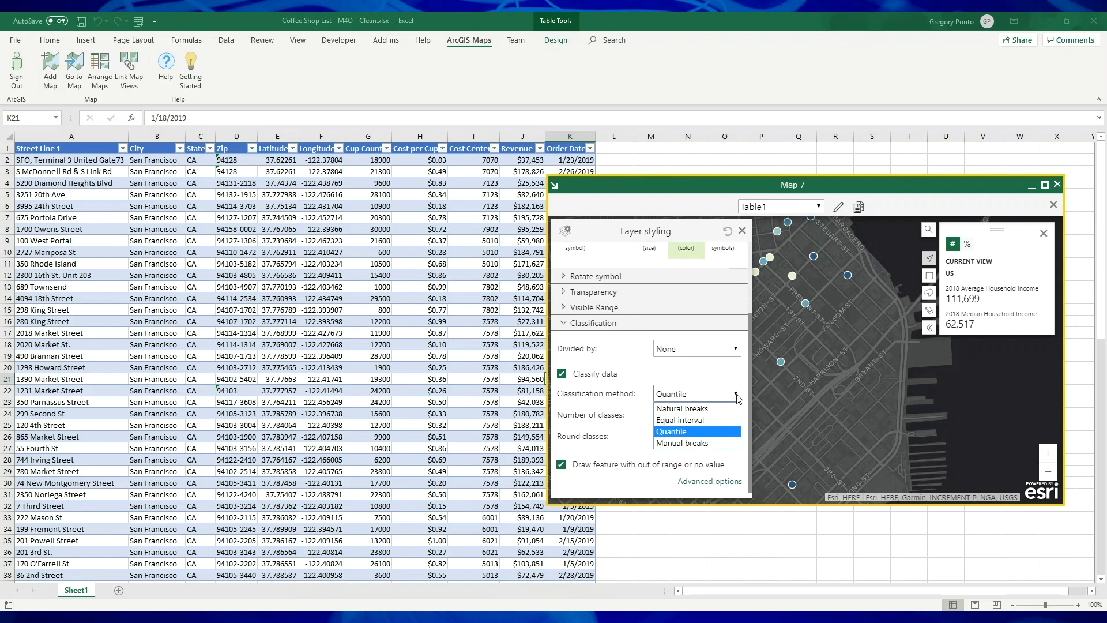
{"action": "left_click", "coordinate": [728, 443]}
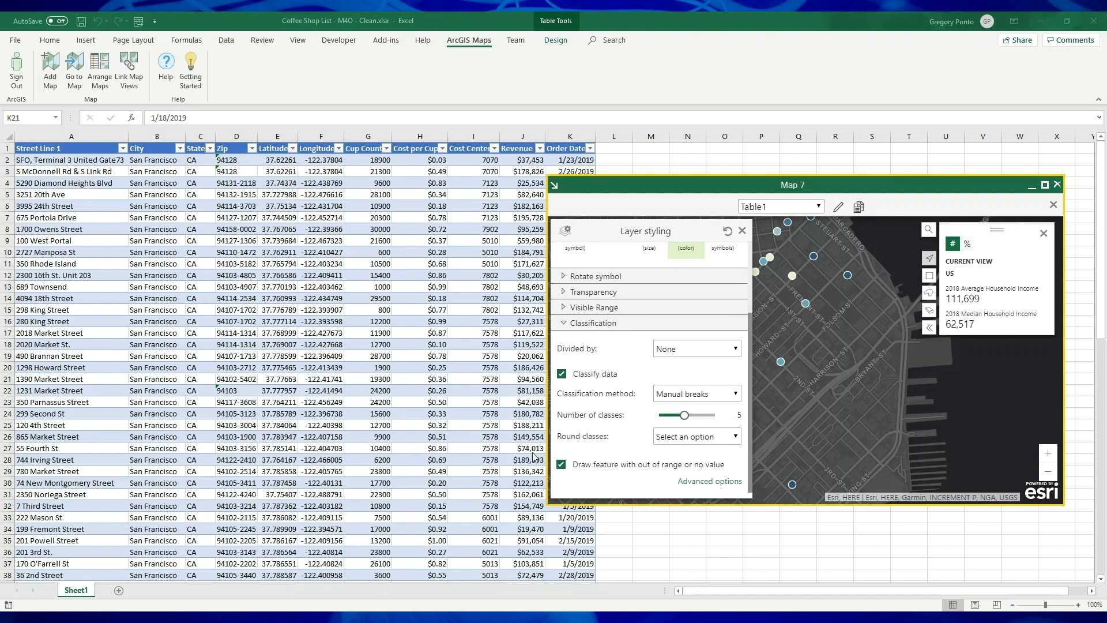
Reduce the Table1 layer's number of classes to 3.
{"action": "left_click", "coordinate": [678, 415]}
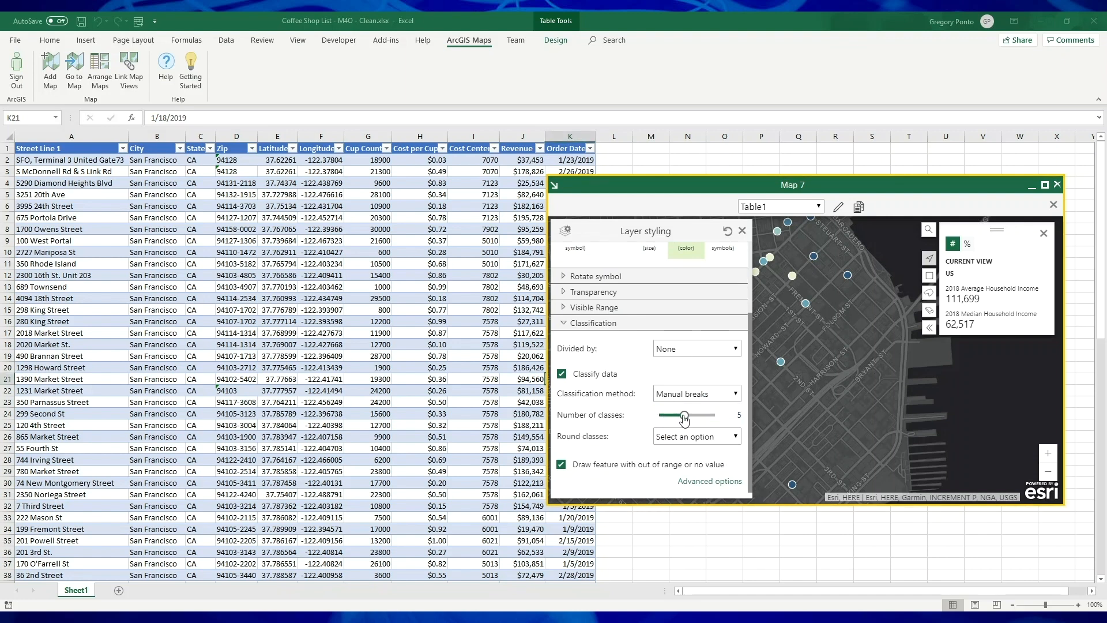
{"action": "left_click_drag", "start_coordinate": [677, 415], "coordinate": [672, 416]}
{"action": "left_click_drag", "start_coordinate": [845, 358], "coordinate": [899, 425]}
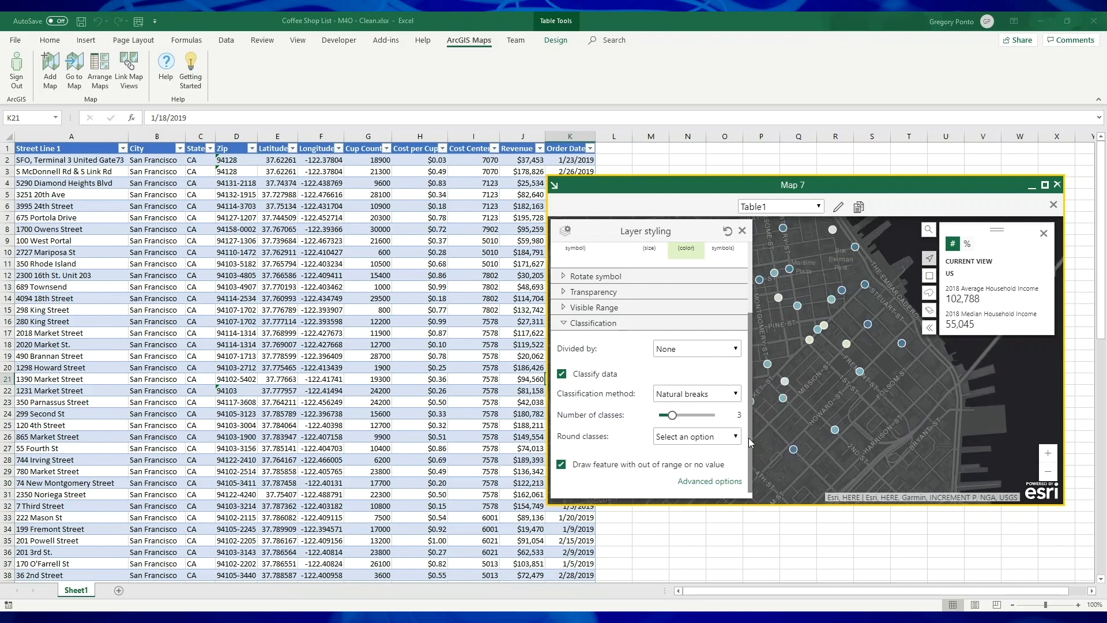
Change the fill of the Table1 layer's base symbol to the red, orange and yellow color ramp in the advanced class styling.
{"action": "left_click", "coordinate": [734, 482]}
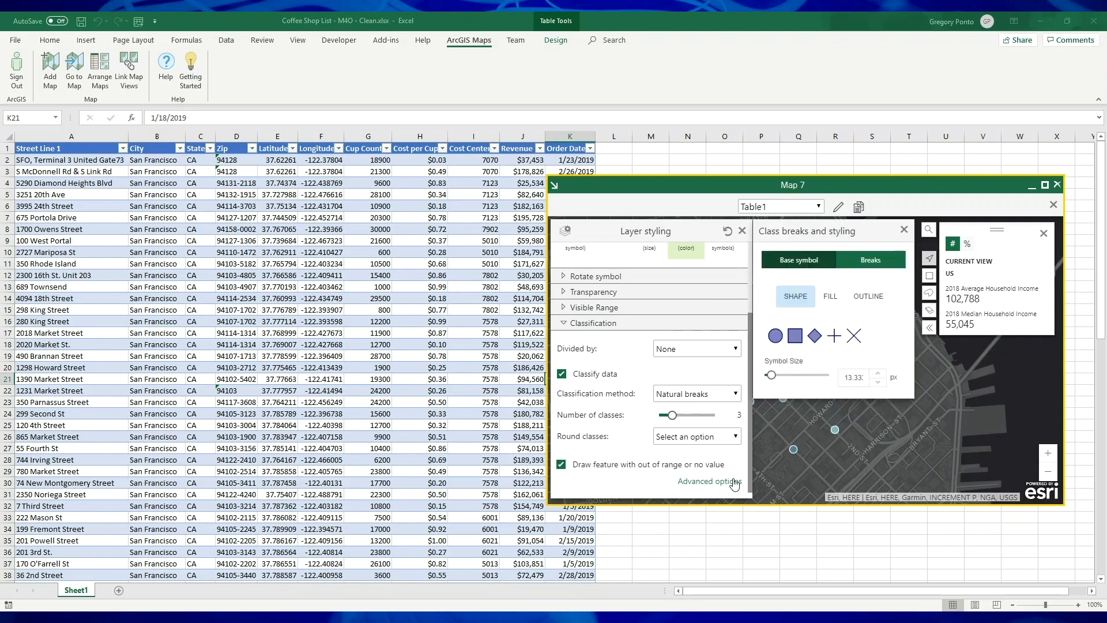
{"action": "left_click", "coordinate": [829, 298]}
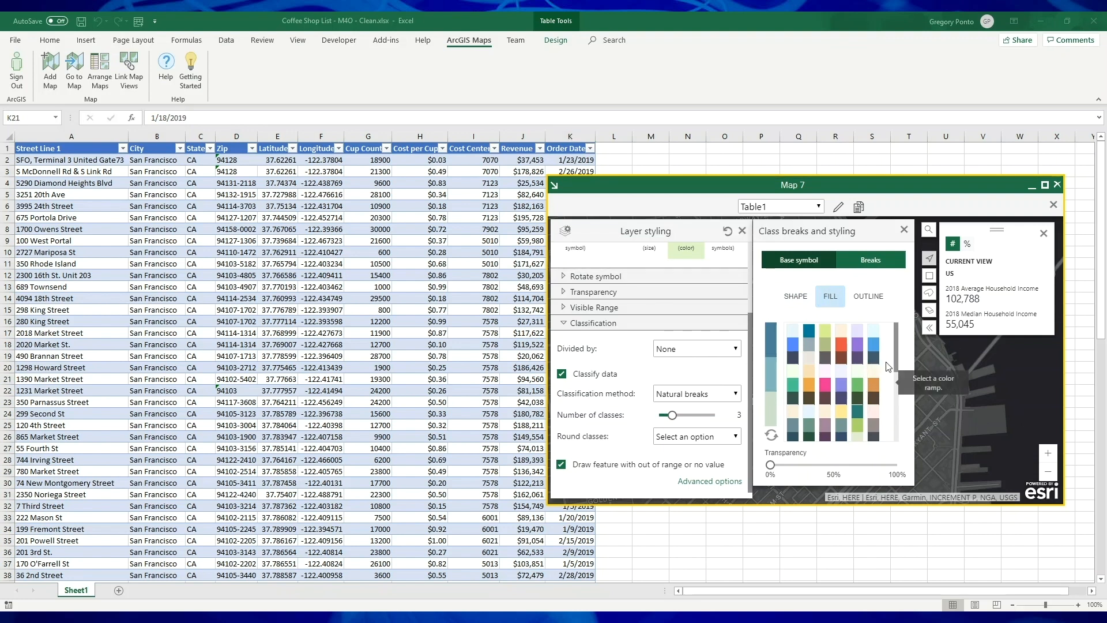
{"action": "left_click_drag", "start_coordinate": [891, 364], "coordinate": [889, 442]}
{"action": "left_click", "coordinate": [812, 431]}
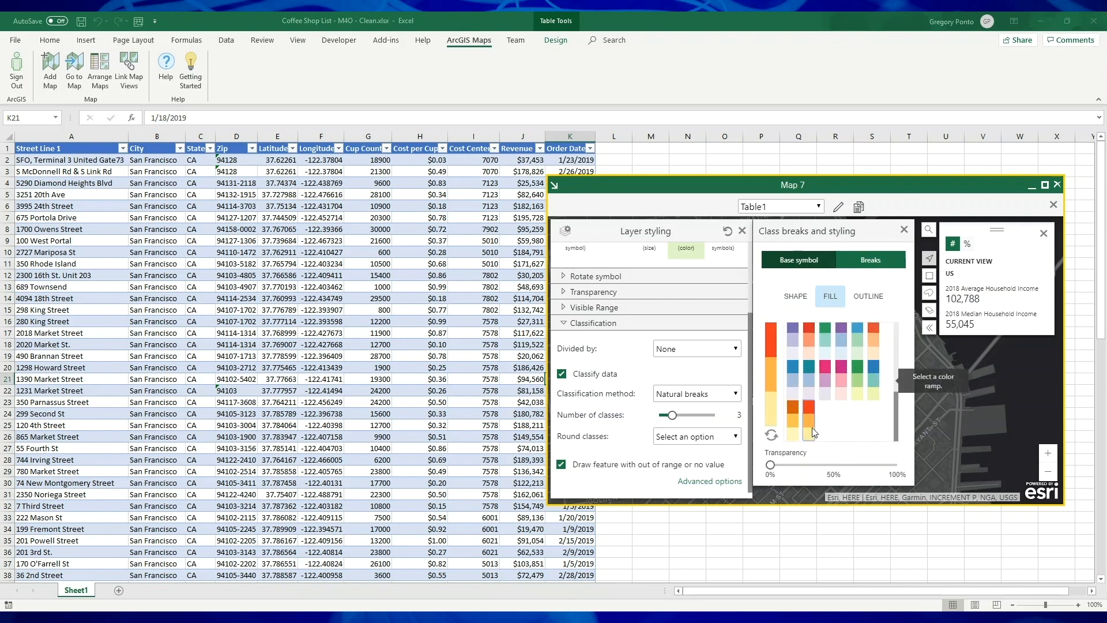
Invert the color ramp of the Table1 layer's base symbol and close the layer styling.
{"action": "left_click", "coordinate": [774, 438]}
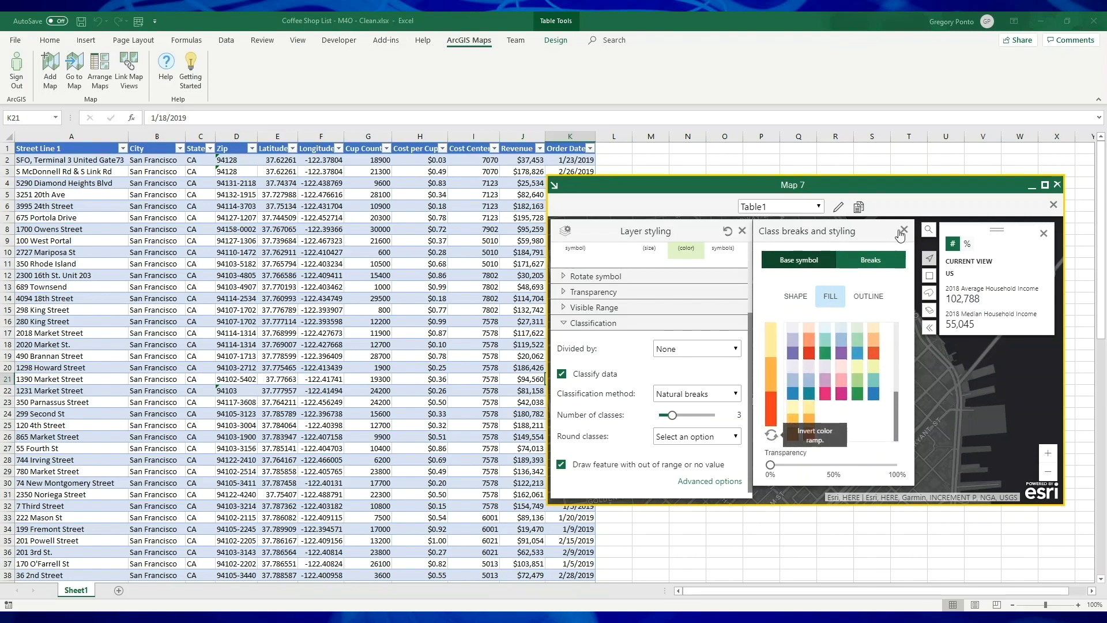
{"action": "left_click", "coordinate": [904, 232]}
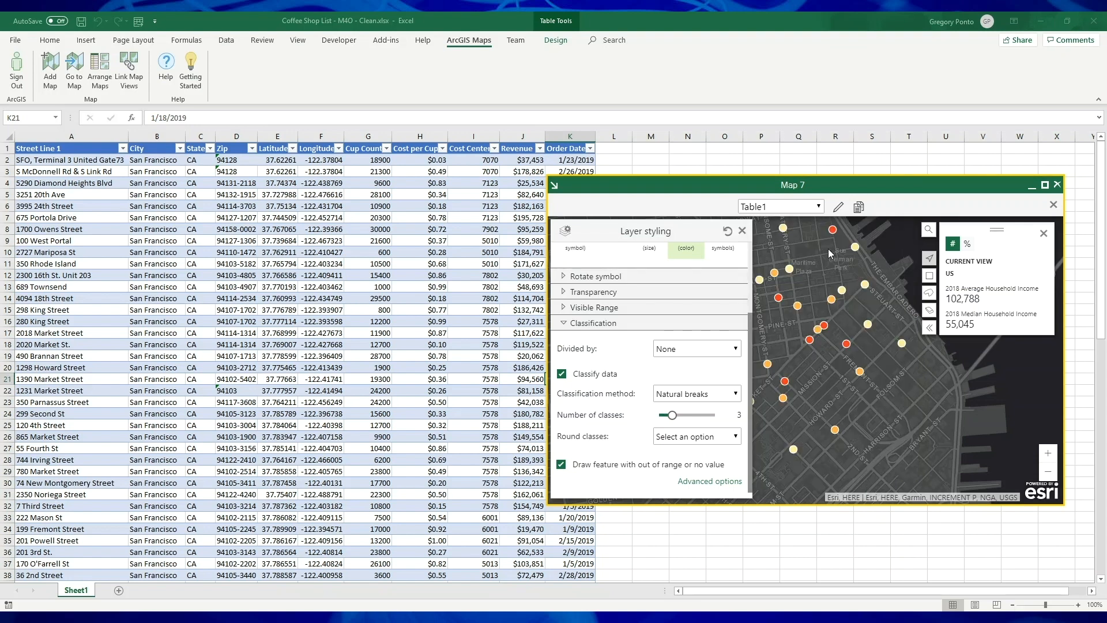
{"action": "left_click", "coordinate": [743, 231]}
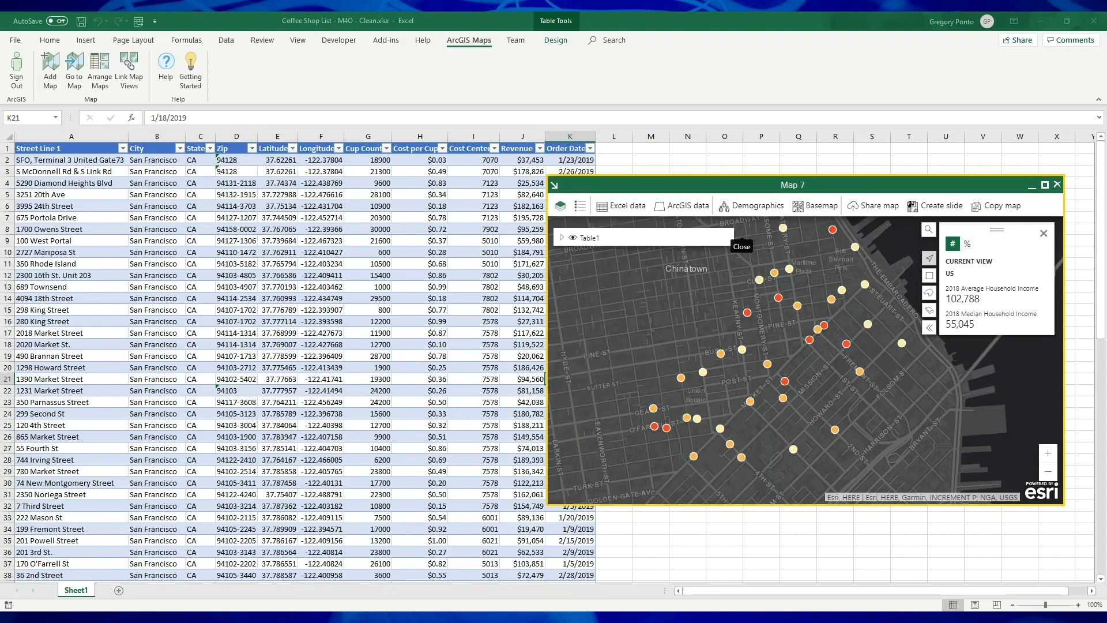
Expand the Table1 legend and check the Cup Count details of the 340 Mission Street and 27 Drumm Street points.
{"action": "left_click", "coordinate": [562, 241]}
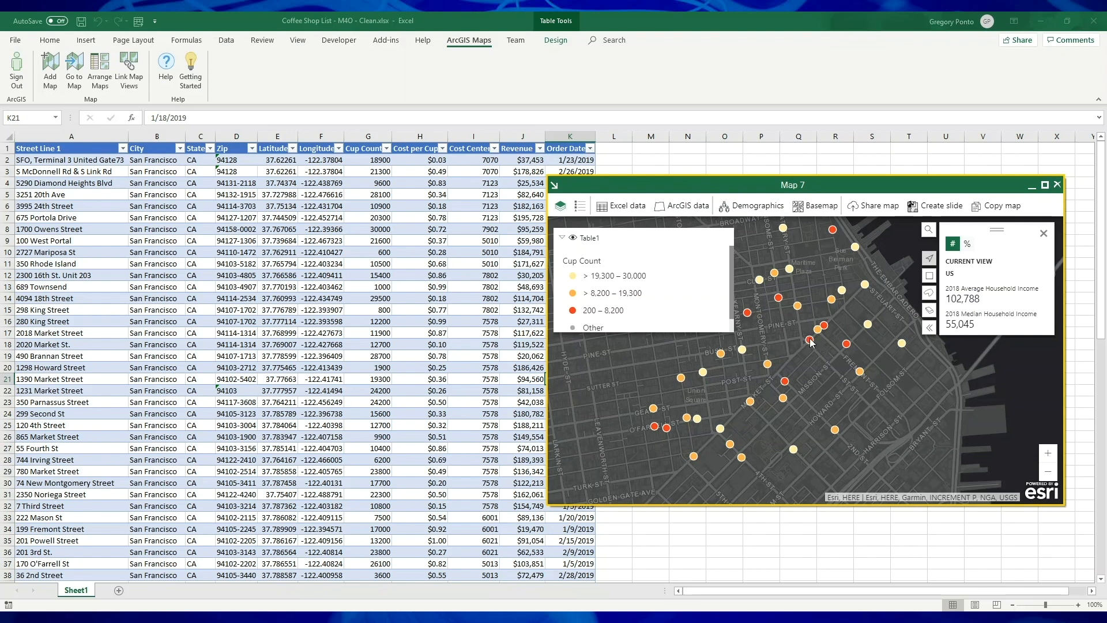
{"action": "left_click", "coordinate": [847, 344]}
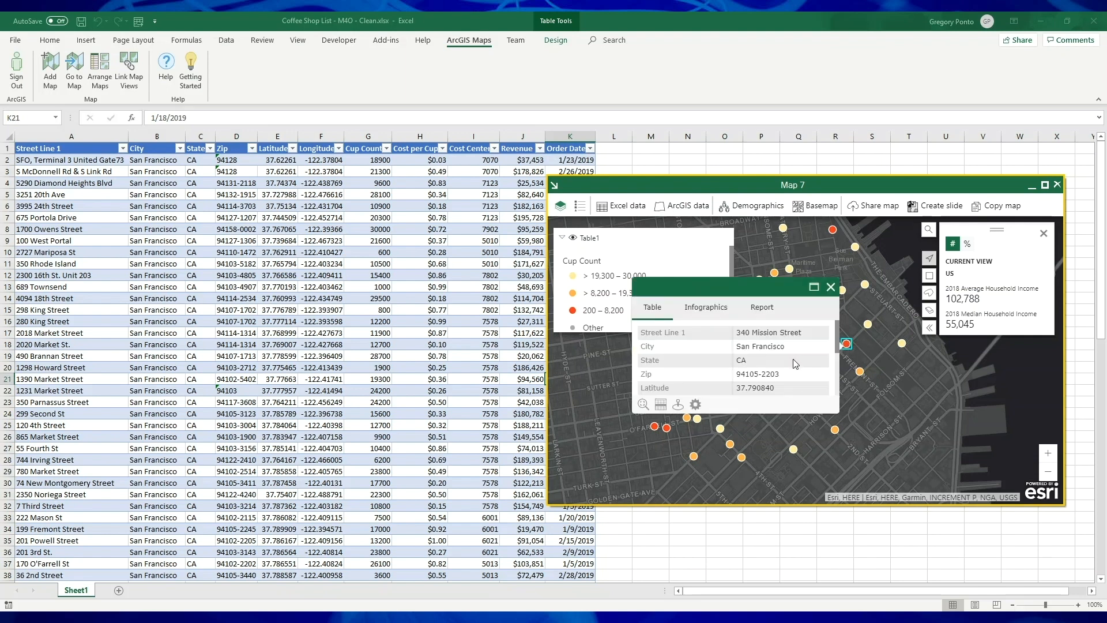
{"action": "scroll", "coordinate": [794, 357], "scroll_direction": "down", "scroll_amount": 3}
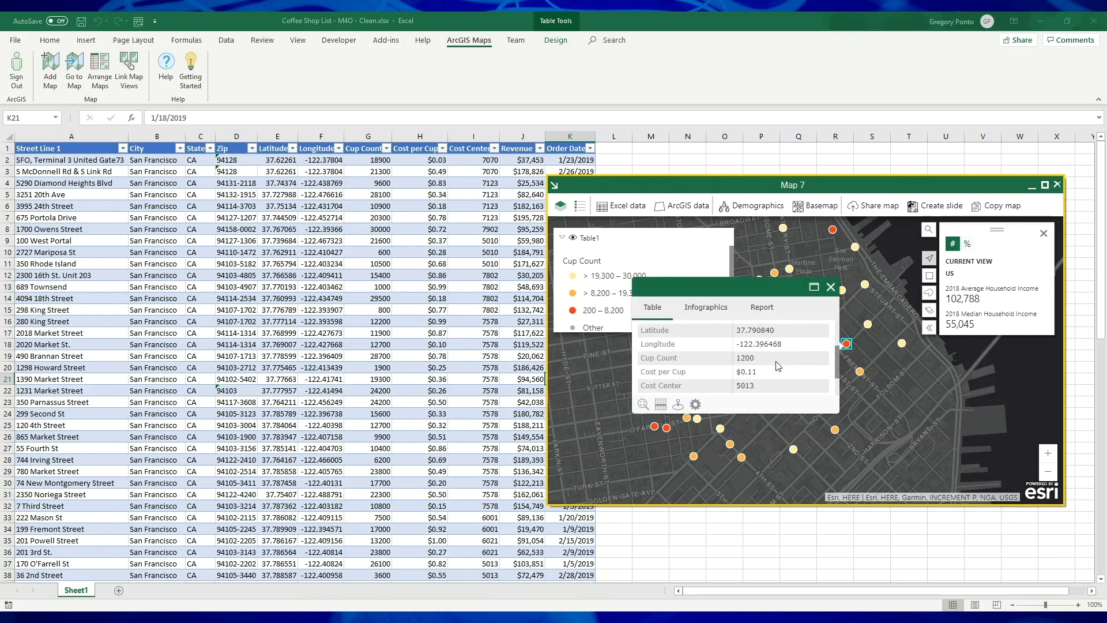
{"action": "left_click", "coordinate": [830, 287]}
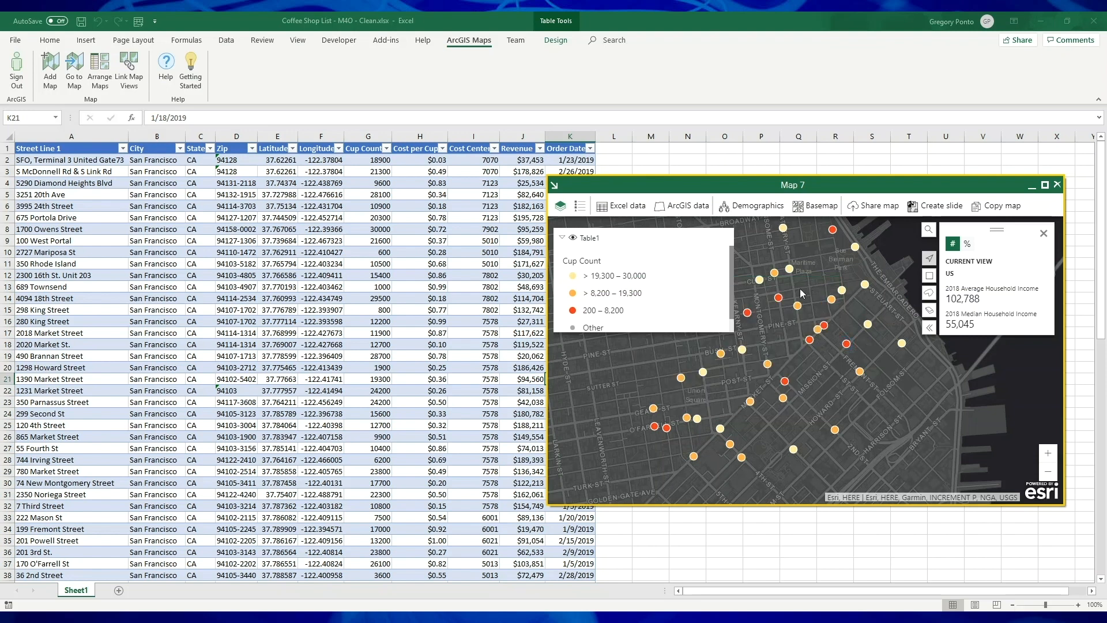
{"action": "left_click", "coordinate": [842, 291]}
{"action": "scroll", "coordinate": [833, 293], "scroll_direction": "down", "scroll_amount": 2}
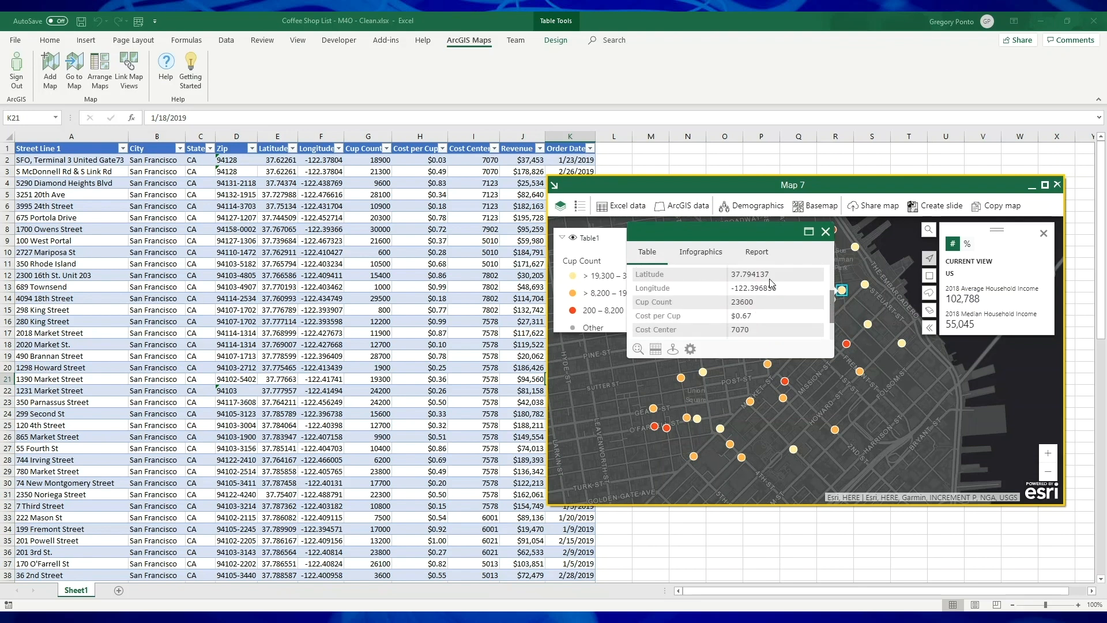
{"action": "left_click", "coordinate": [826, 232]}
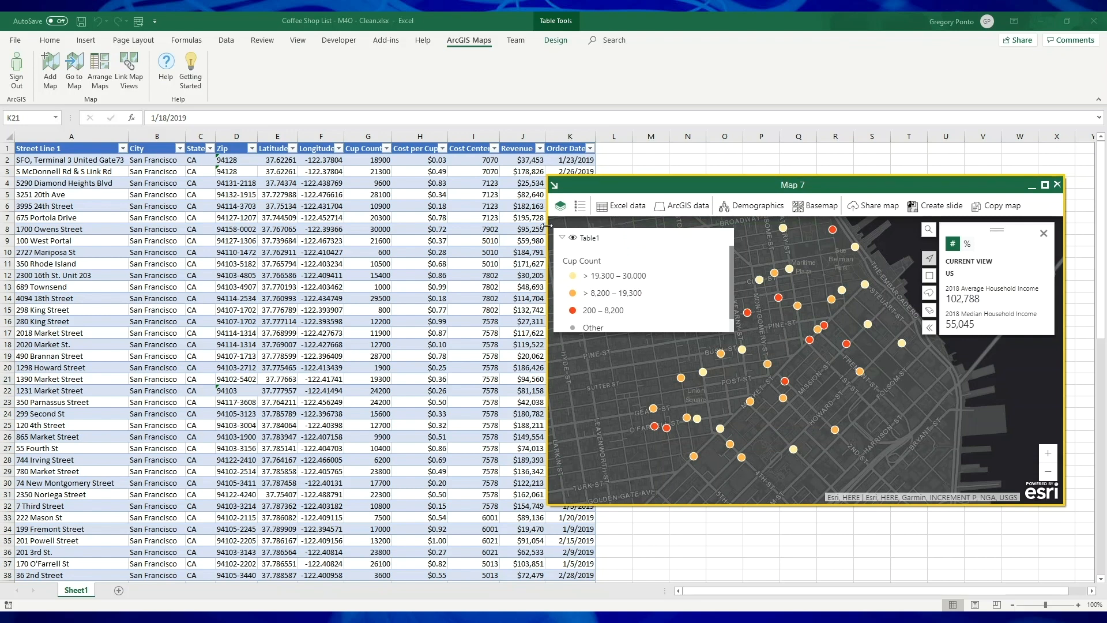
Turn on labels for the Table1 layer and set their text color to white.
{"action": "left_click", "coordinate": [608, 239]}
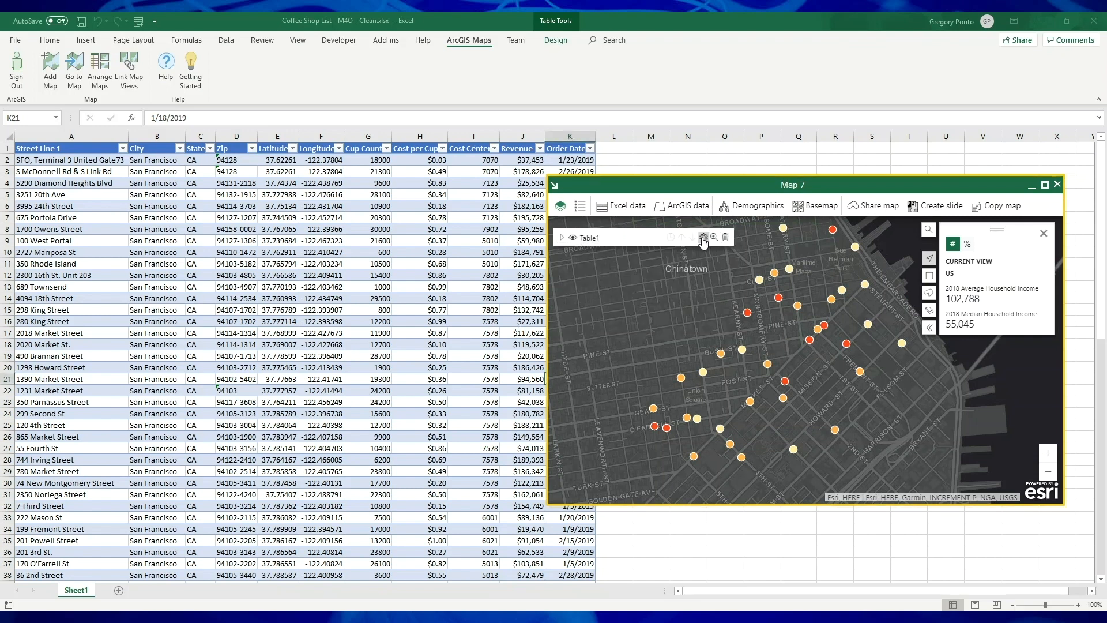
{"action": "left_click", "coordinate": [708, 238]}
{"action": "left_click", "coordinate": [645, 282]}
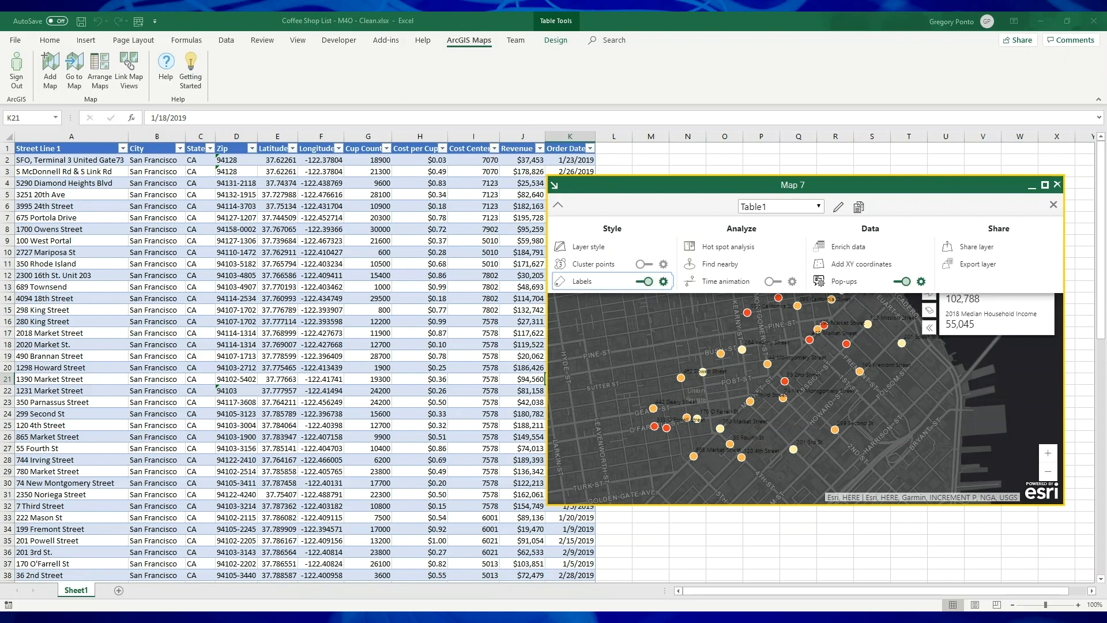
{"action": "left_click", "coordinate": [663, 282]}
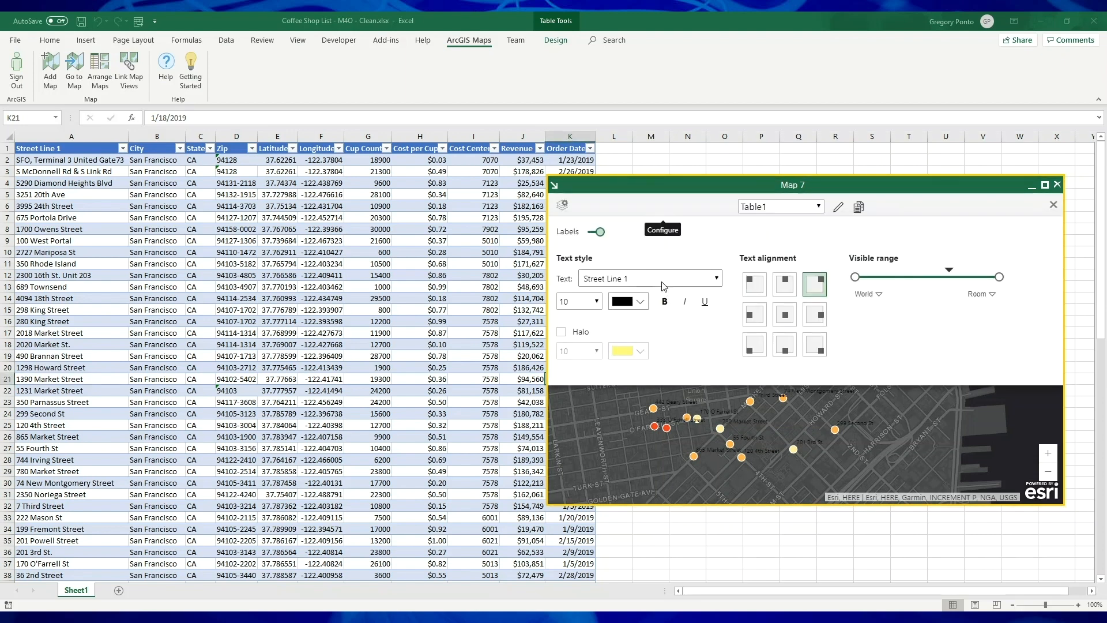
{"action": "left_click", "coordinate": [644, 312]}
{"action": "left_click", "coordinate": [618, 327]}
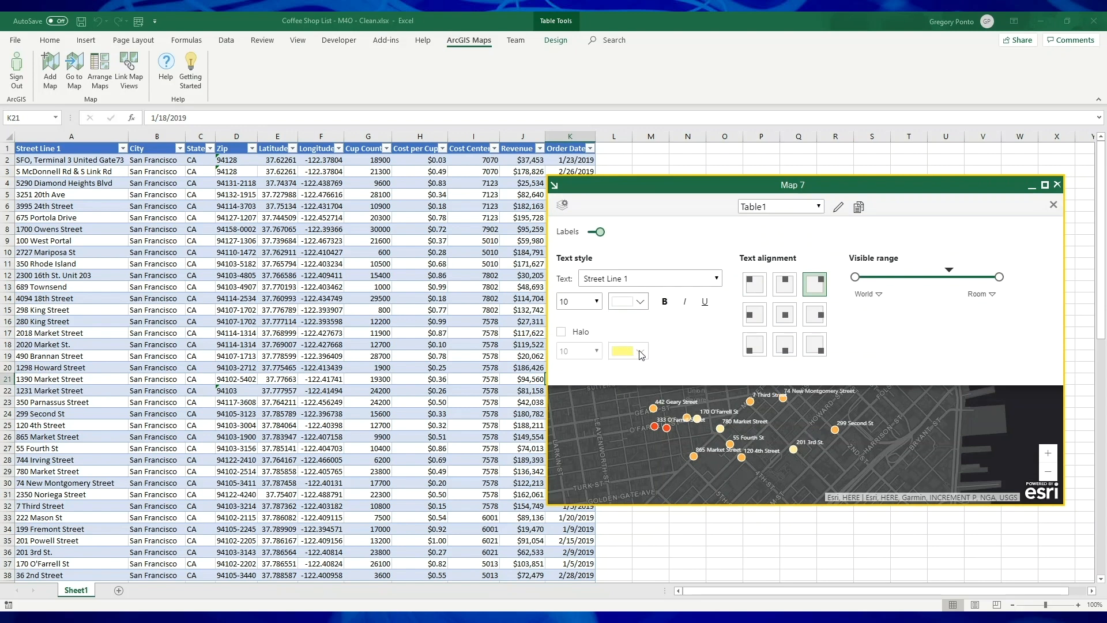
Add a black halo of size 1 to the Table1 labels and return to the map.
{"action": "left_click", "coordinate": [565, 333]}
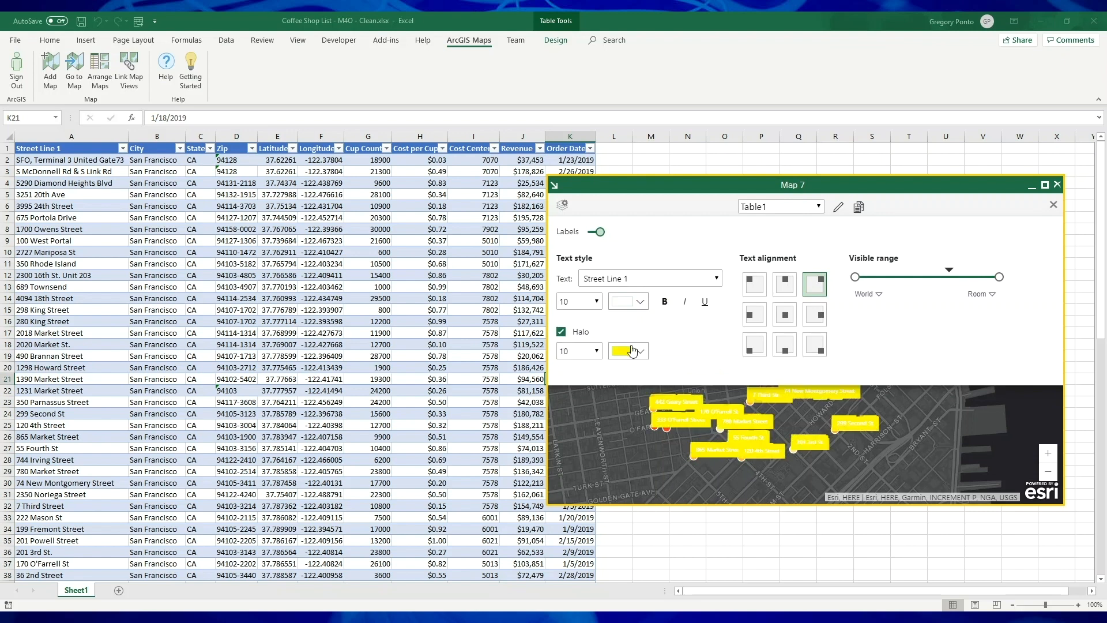
{"action": "left_click", "coordinate": [632, 352]}
{"action": "left_click", "coordinate": [626, 413]}
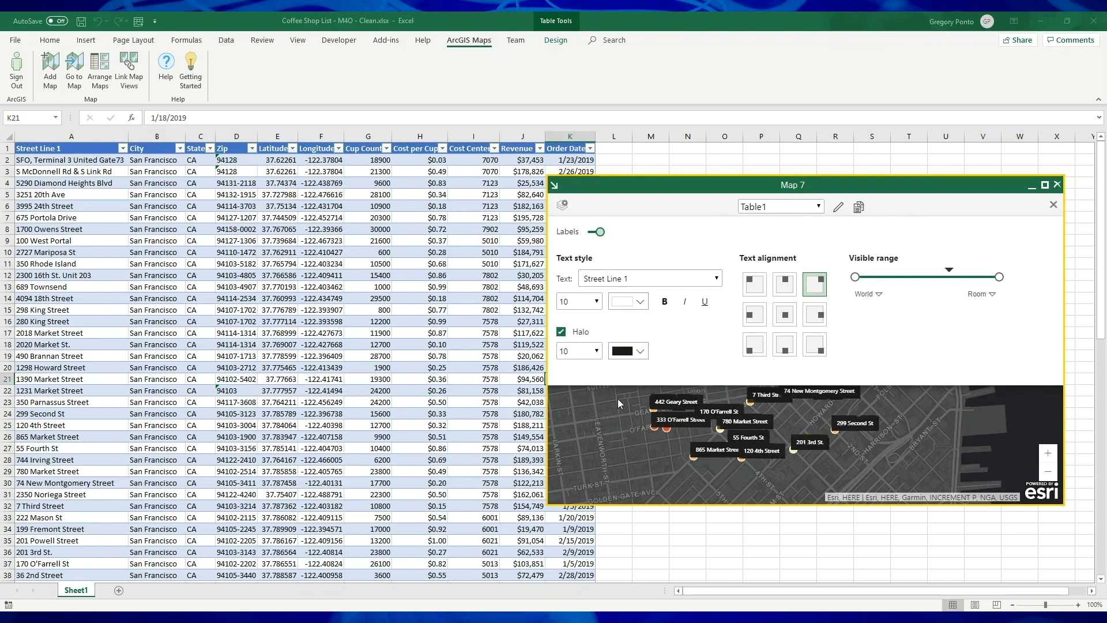
{"action": "left_click", "coordinate": [573, 350]}
{"action": "left_click", "coordinate": [588, 370]}
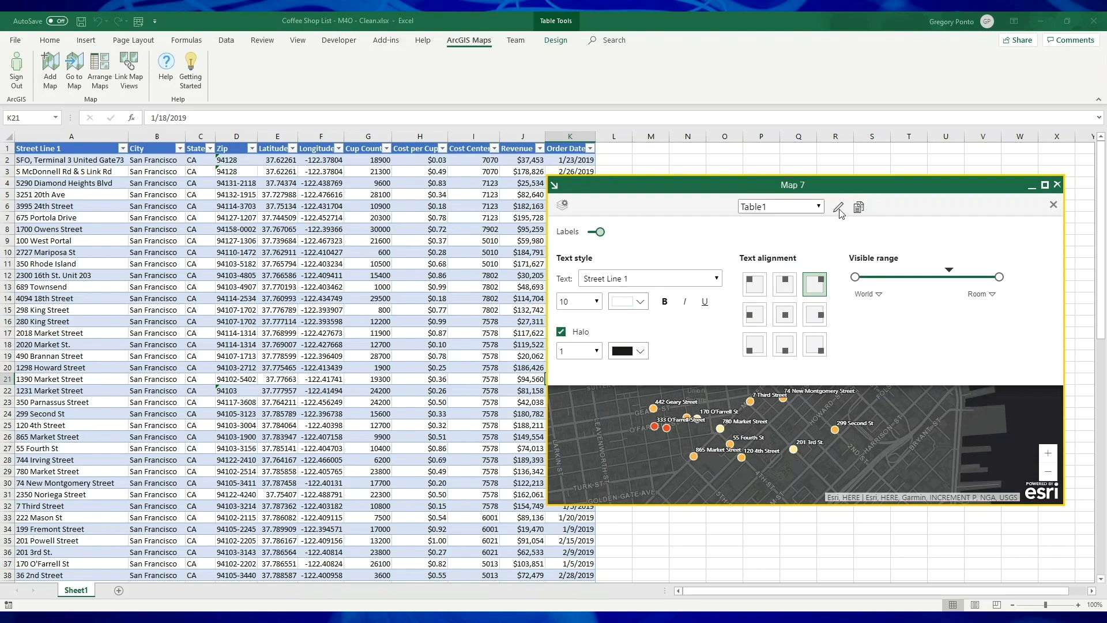
{"action": "left_click", "coordinate": [561, 205]}
{"action": "left_click", "coordinate": [1053, 205]}
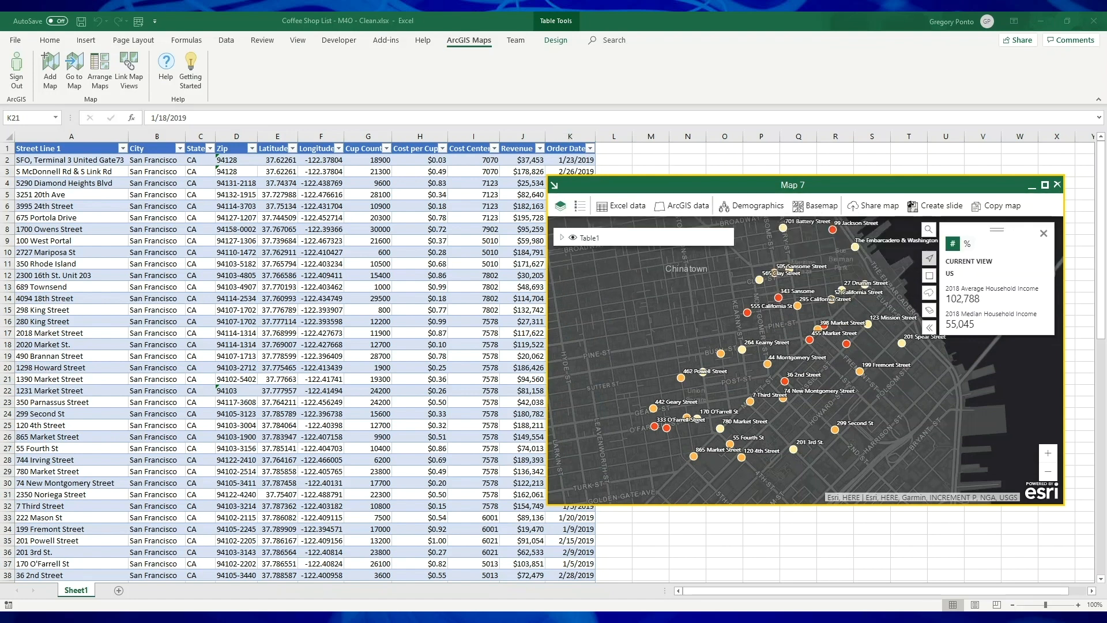
Examine the attribute details of the 340 Mission Street point on the map.
{"action": "scroll", "coordinate": [842, 362], "scroll_direction": "up", "scroll_amount": 2}
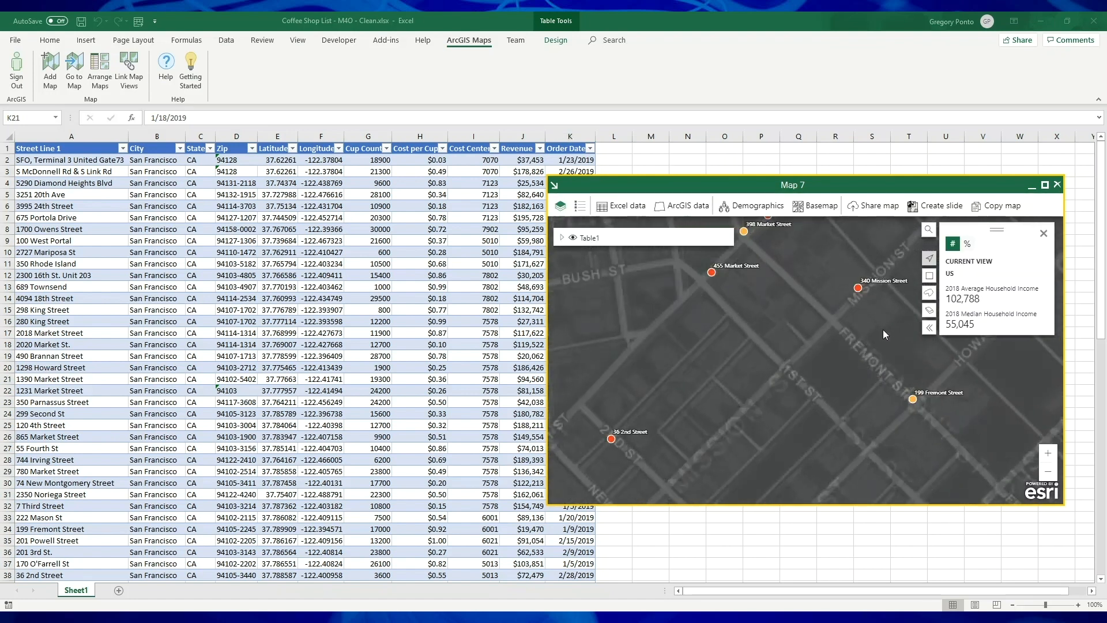
{"action": "left_click_drag", "start_coordinate": [882, 329], "coordinate": [811, 417]}
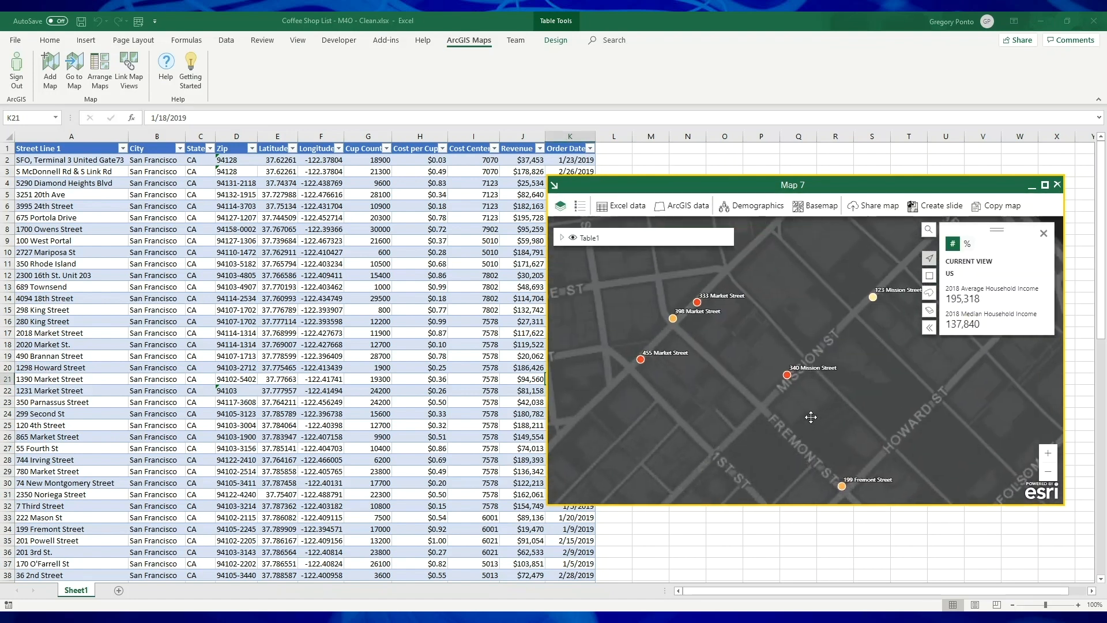
{"action": "left_click", "coordinate": [786, 376]}
{"action": "scroll", "coordinate": [911, 393], "scroll_direction": "down", "scroll_amount": 3}
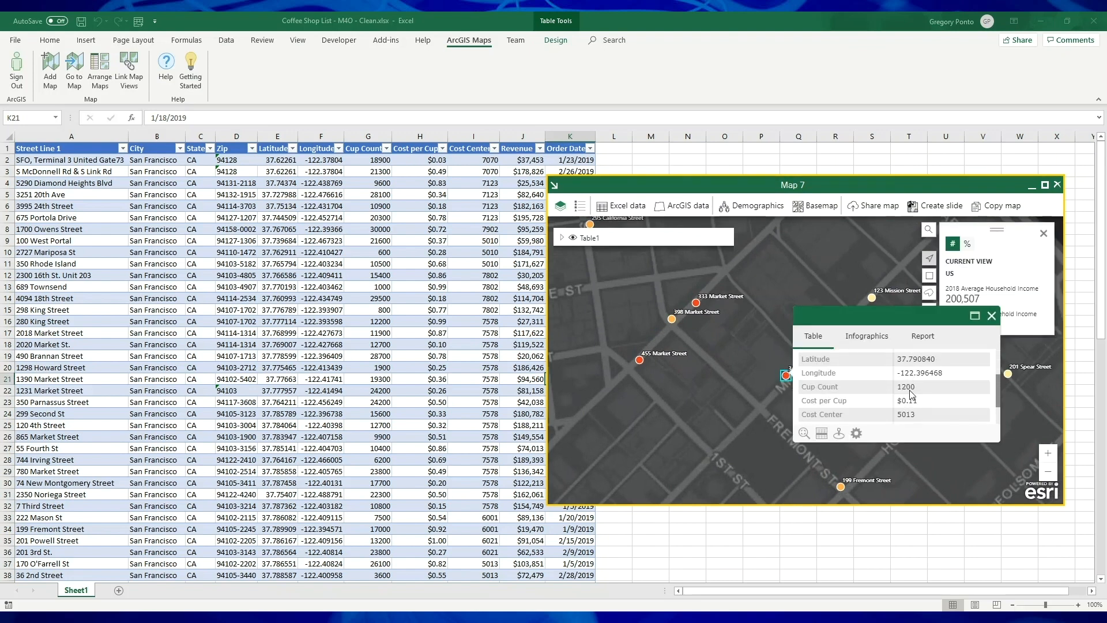
{"action": "scroll", "coordinate": [911, 392], "scroll_direction": "up", "scroll_amount": 2}
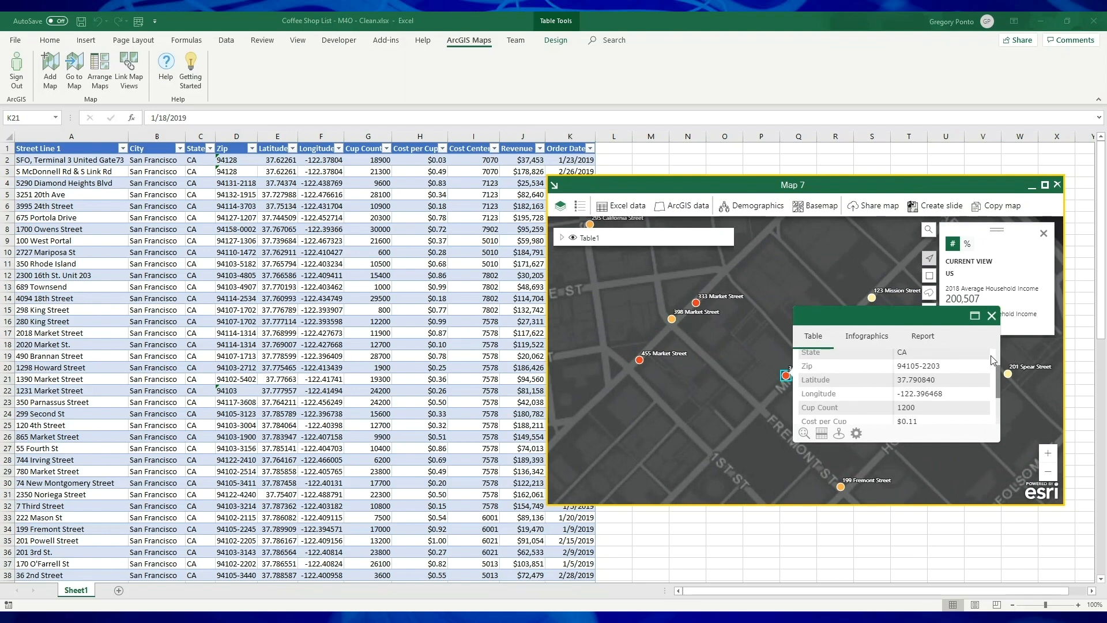
{"action": "left_click_drag", "start_coordinate": [997, 369], "coordinate": [998, 342]}
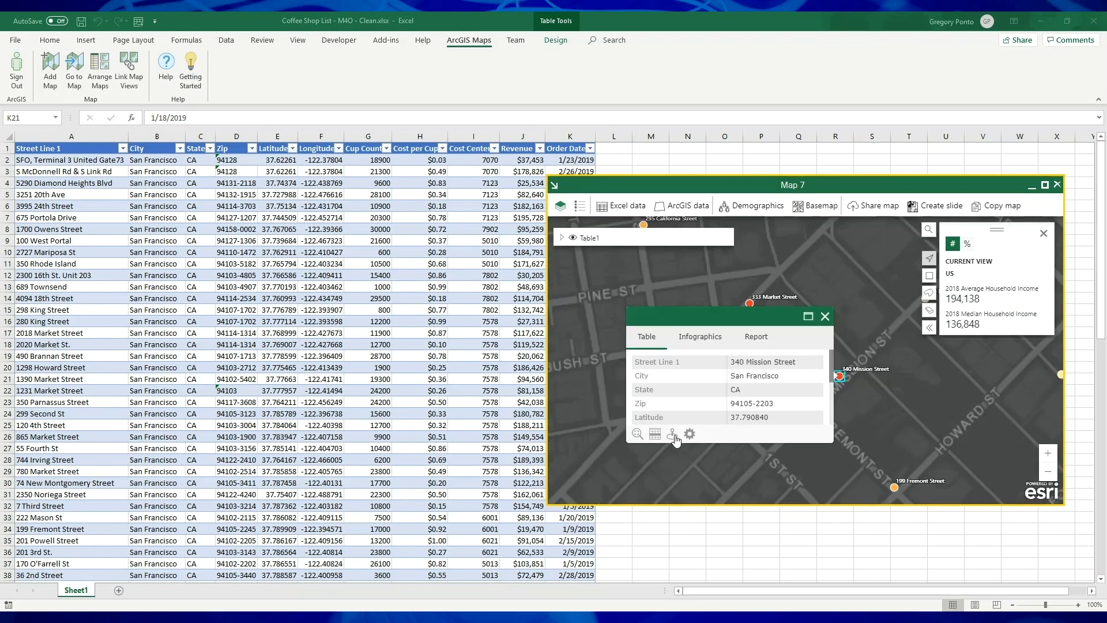
Start a Find nearby analysis from the 340 Mission Street point with a drive time search area of 2 minutes.
{"action": "left_click", "coordinate": [674, 435]}
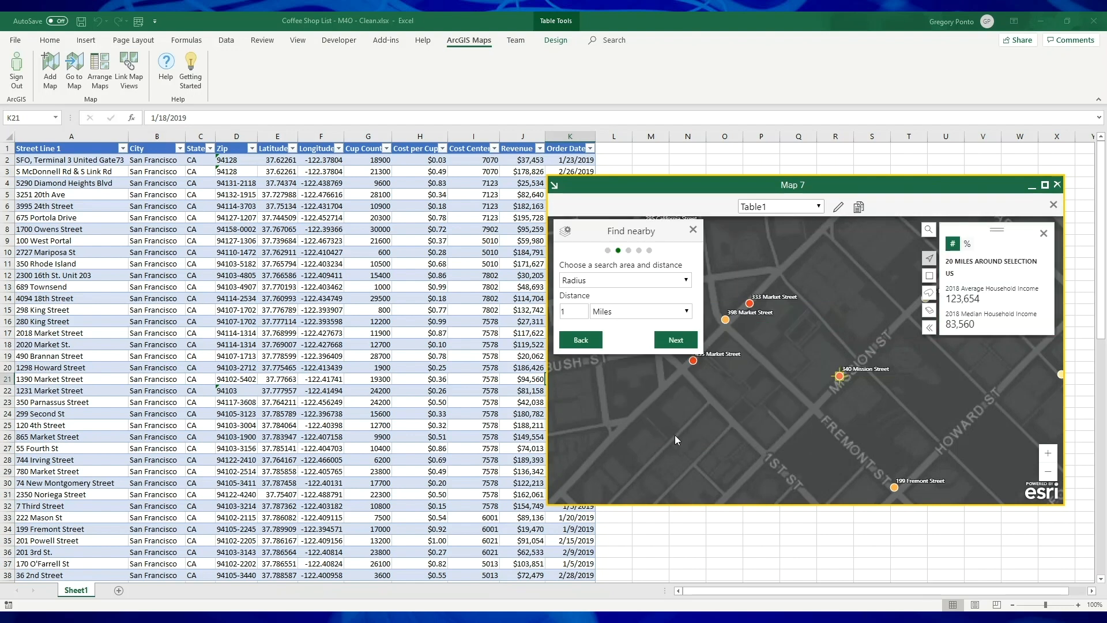
{"action": "left_click", "coordinate": [684, 280]}
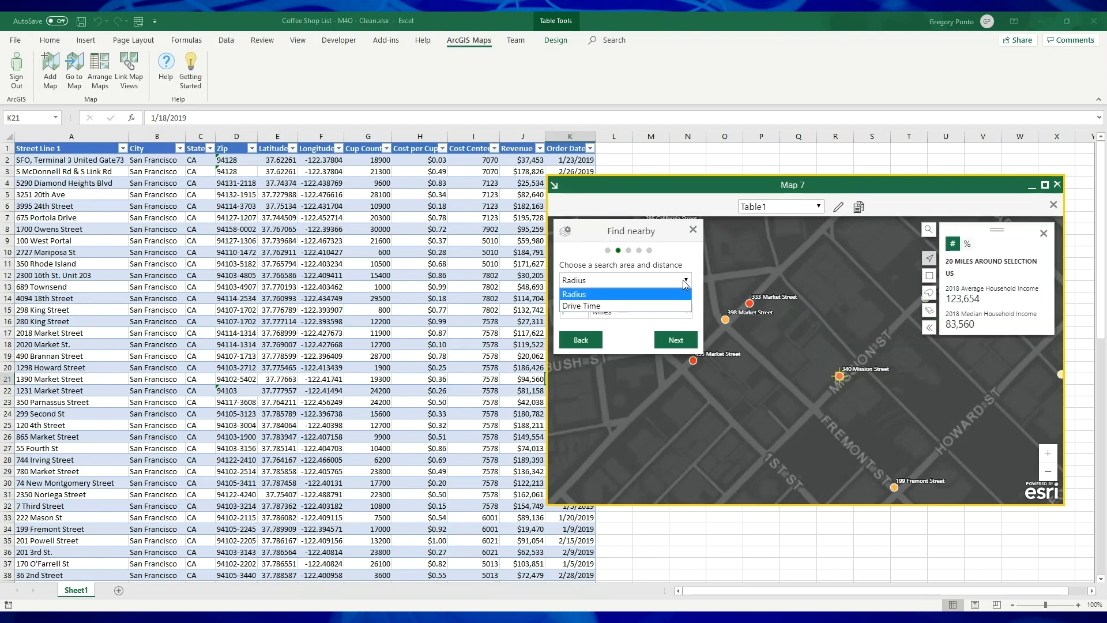
{"action": "left_click", "coordinate": [629, 306]}
{"action": "left_click", "coordinate": [584, 309]}
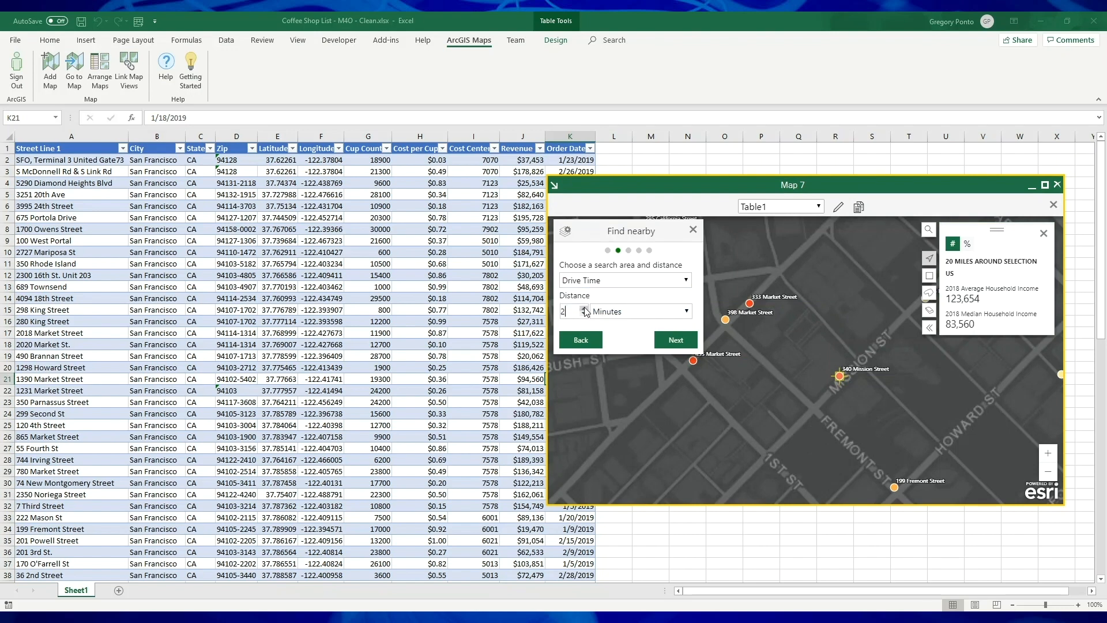
{"action": "left_click", "coordinate": [692, 313]}
{"action": "left_click", "coordinate": [691, 313]}
{"action": "scroll", "coordinate": [782, 362], "scroll_direction": "down", "scroll_amount": 3}
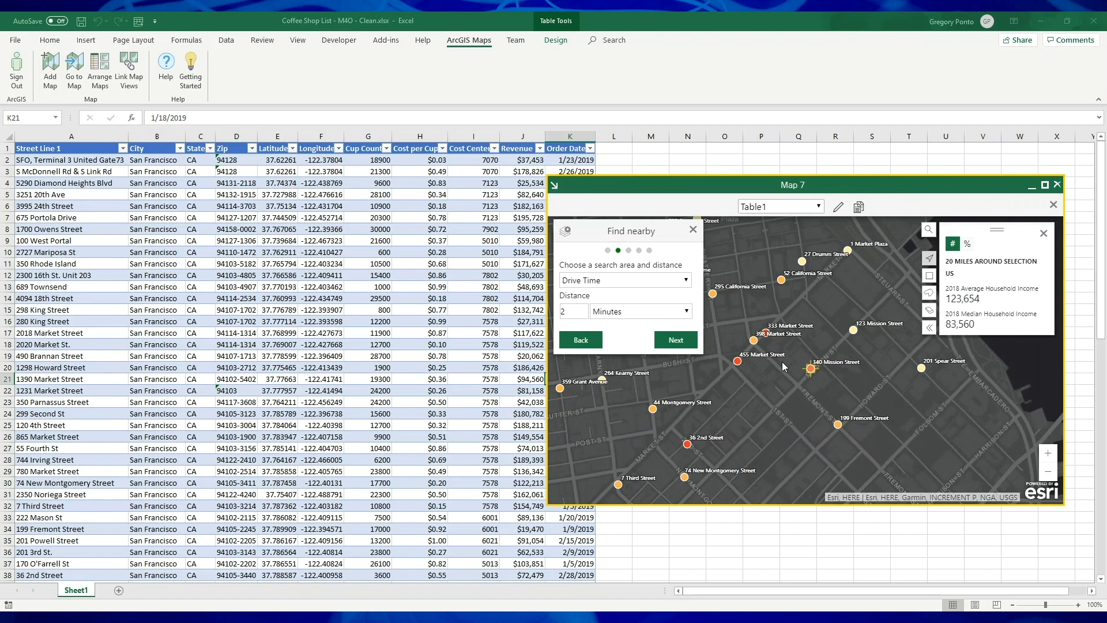
{"action": "scroll", "coordinate": [783, 367], "scroll_direction": "up", "scroll_amount": 1}
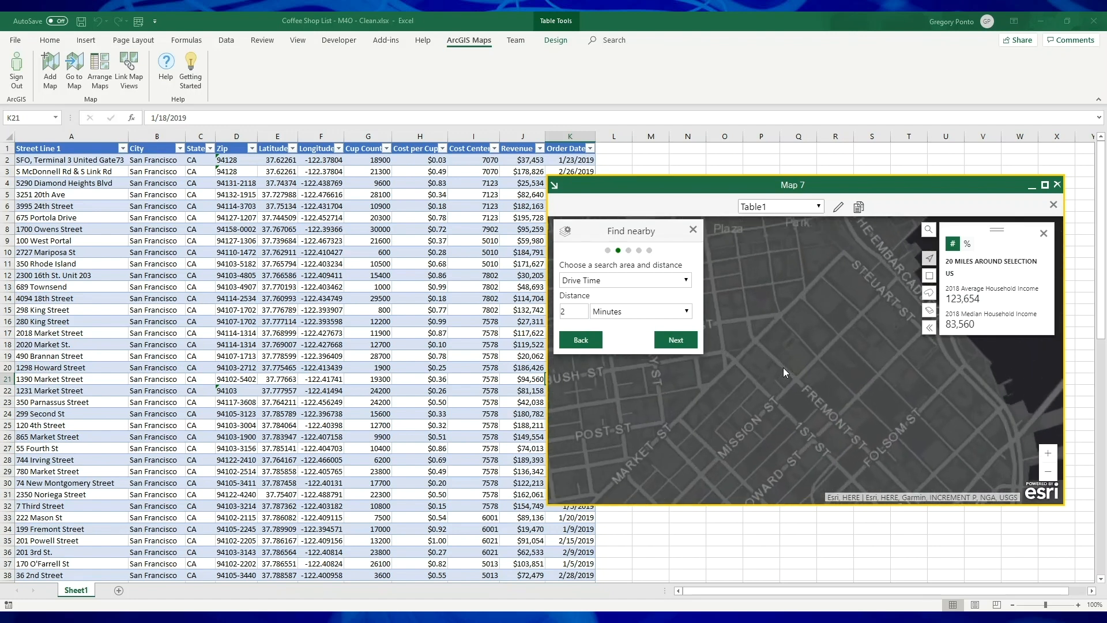
Run the Find nearby analysis with Table1 as the target layer, saving the search area as a layer.
{"action": "left_click", "coordinate": [676, 342]}
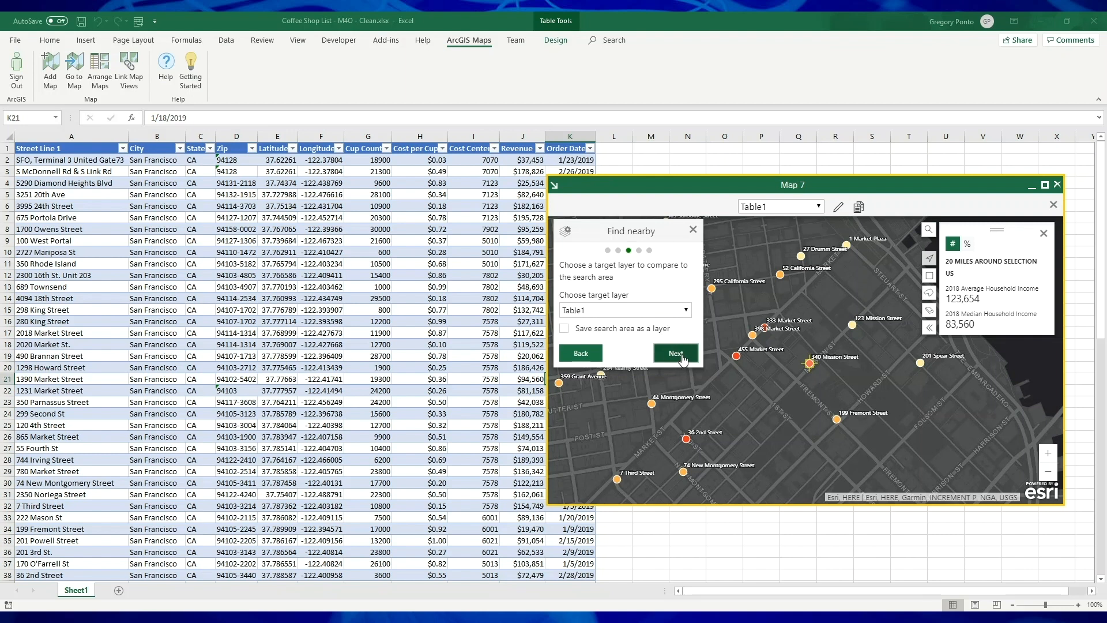
{"action": "left_click", "coordinate": [613, 334]}
{"action": "left_click", "coordinate": [676, 354]}
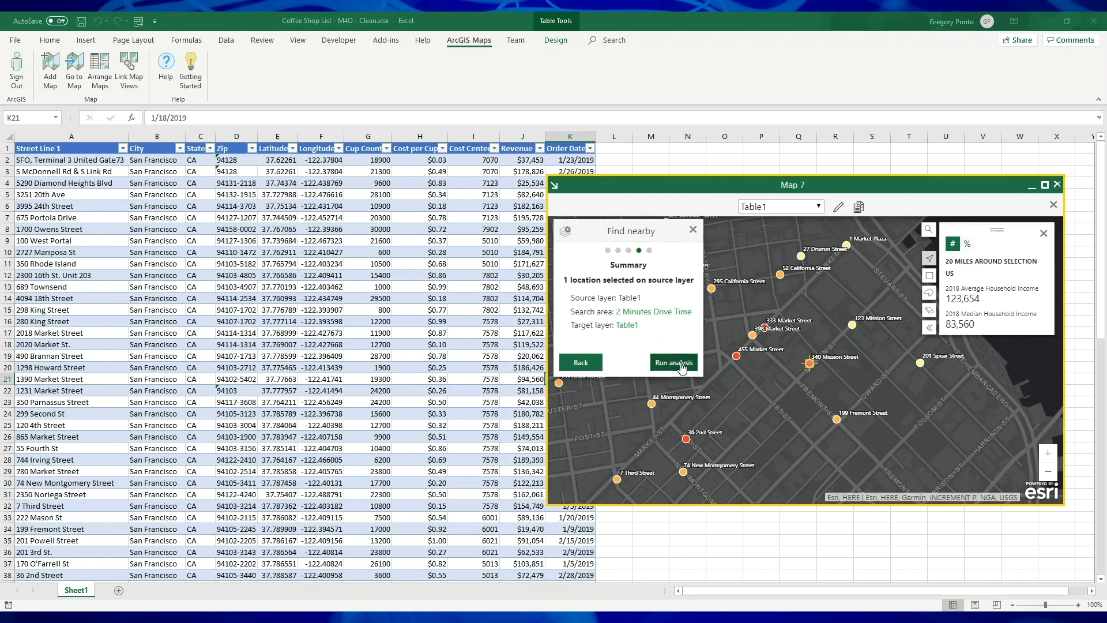
{"action": "left_click", "coordinate": [681, 365]}
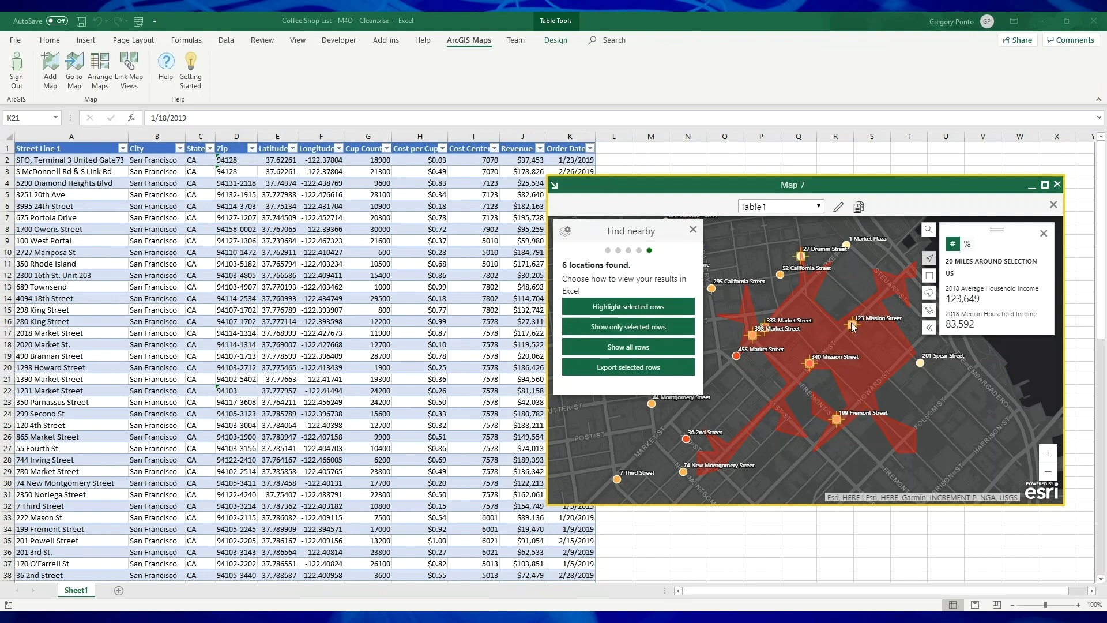
Review the attribute details of the 27 Drumm Street point at the drive time area's edge and close its pop-up.
{"action": "left_click", "coordinate": [801, 255]}
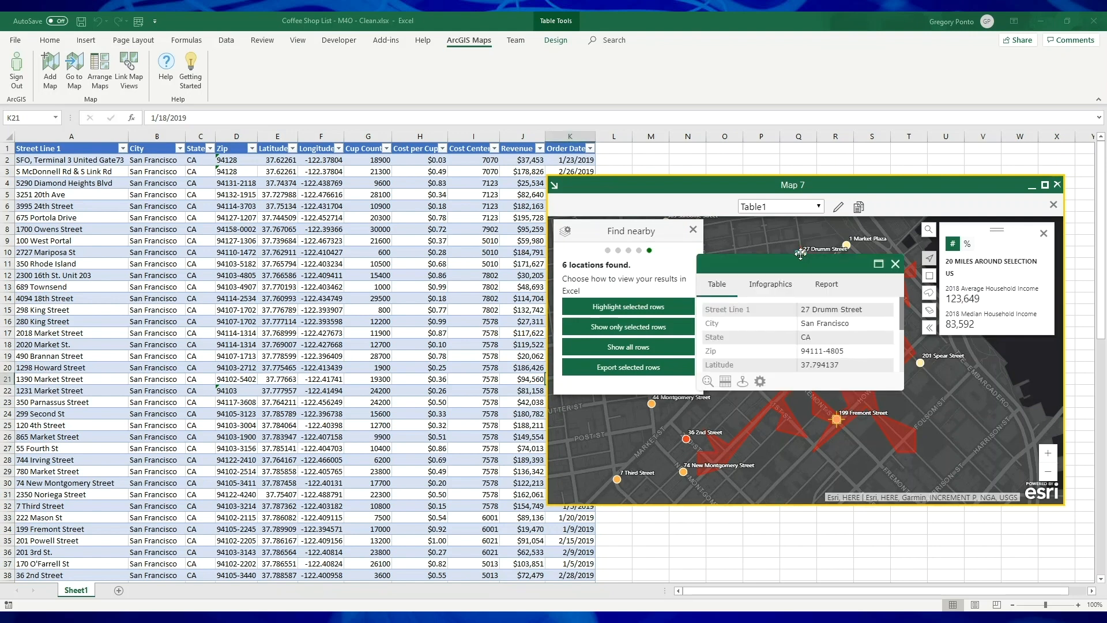
{"action": "scroll", "coordinate": [903, 310], "scroll_direction": "down", "scroll_amount": 2}
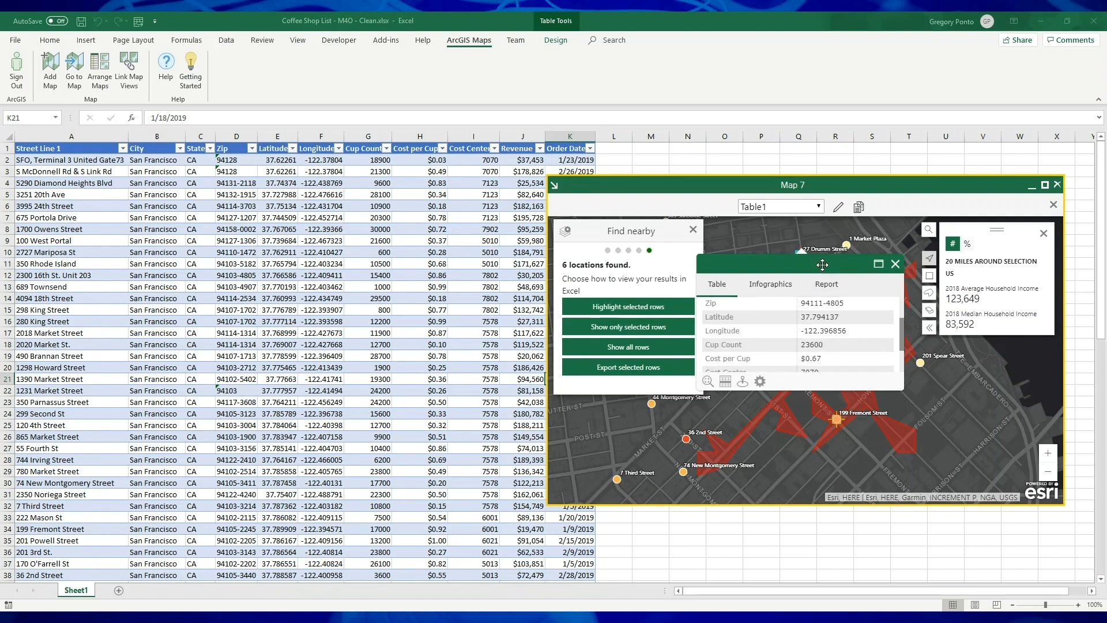
{"action": "left_click_drag", "start_coordinate": [830, 263], "coordinate": [703, 258]}
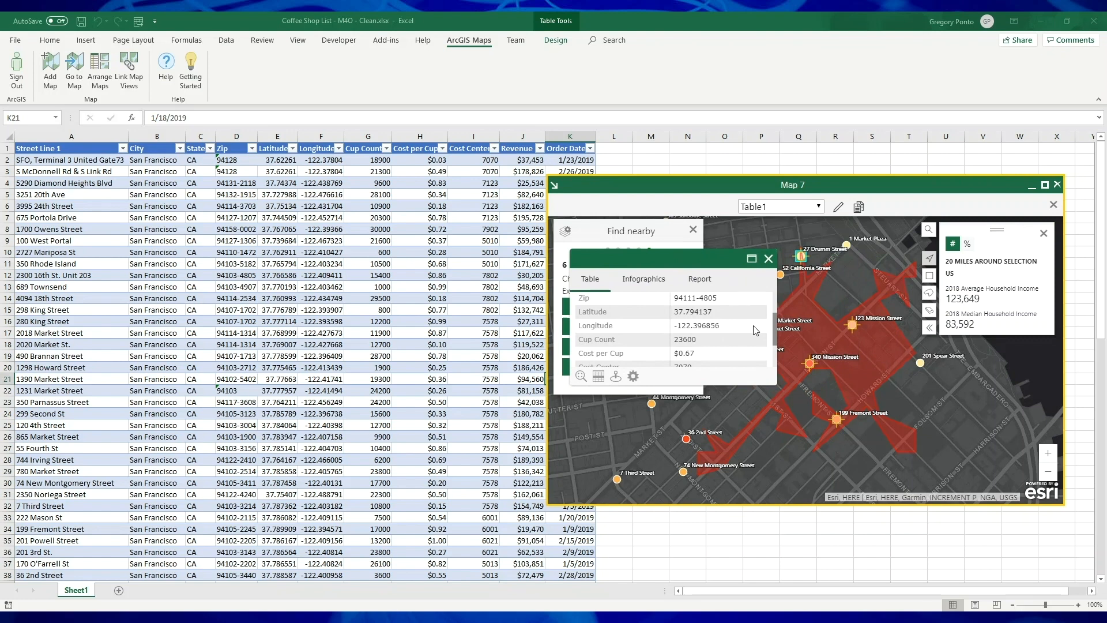
{"action": "scroll", "coordinate": [737, 300], "scroll_direction": "up", "scroll_amount": 2}
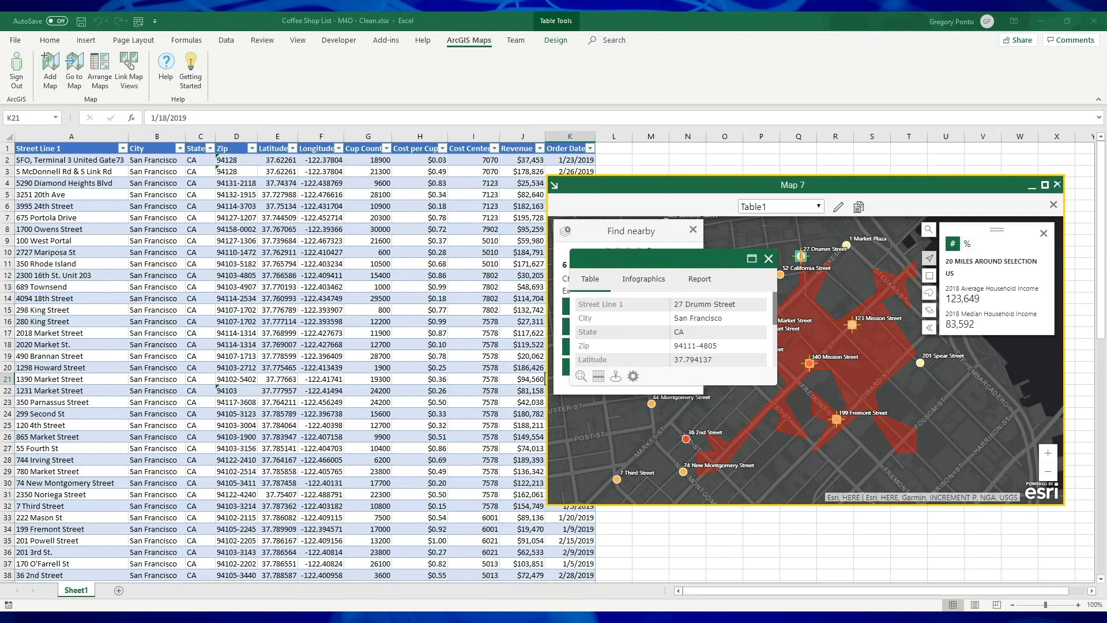
{"action": "left_click_drag", "start_coordinate": [759, 263], "coordinate": [791, 295]}
{"action": "left_click", "coordinate": [802, 290]}
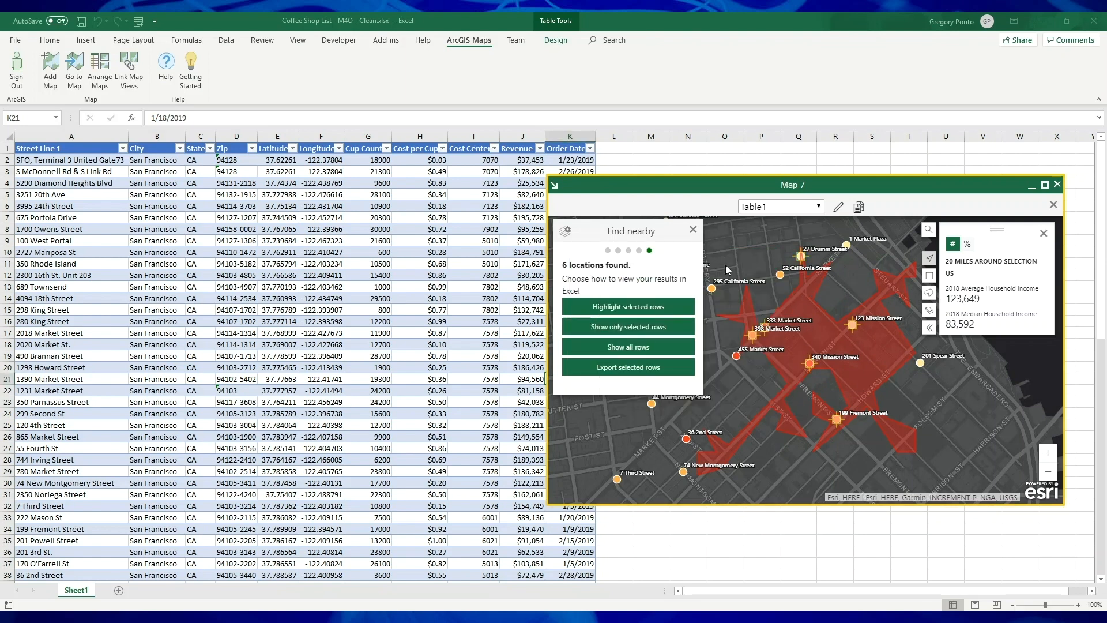
Close the open analysis cards and fill in the map sharing details: title Inventory Analysis, tag Coffee Shops, summary Low Inventory & Remedy.
{"action": "left_click", "coordinate": [693, 230]}
{"action": "left_click", "coordinate": [1045, 233]}
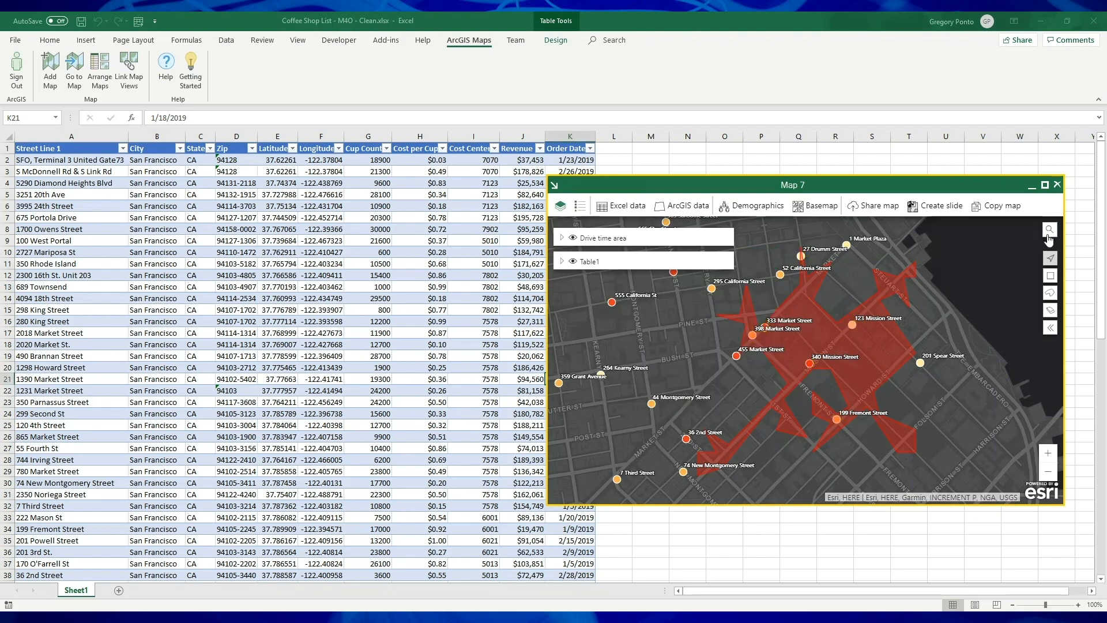
{"action": "left_click", "coordinate": [876, 206]}
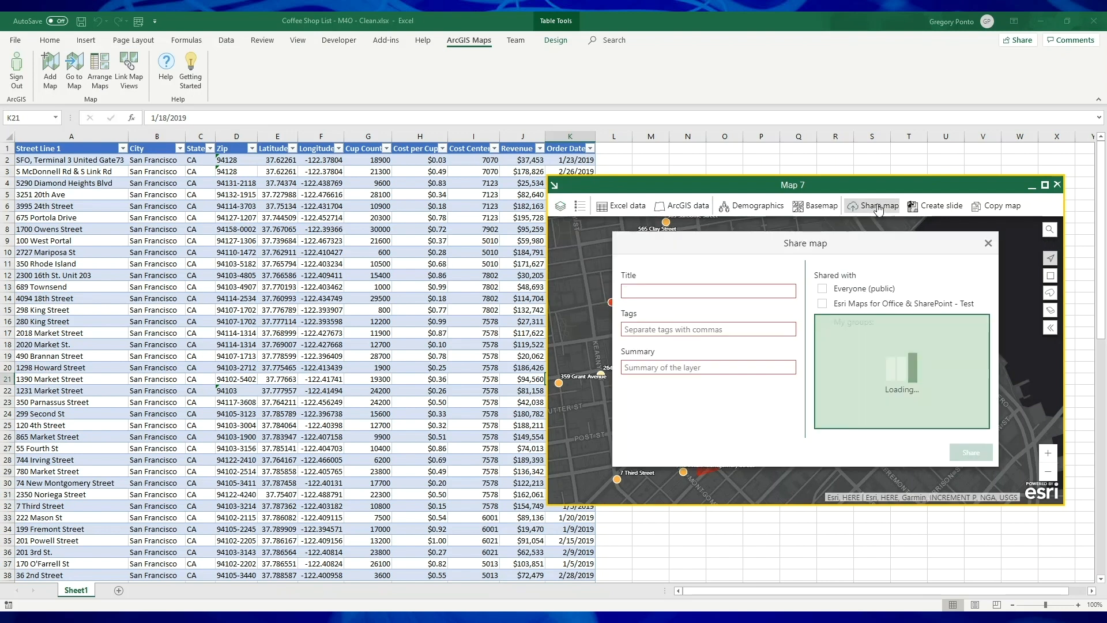
{"action": "left_click", "coordinate": [760, 292]}
{"action": "type", "text": "Inventory "}
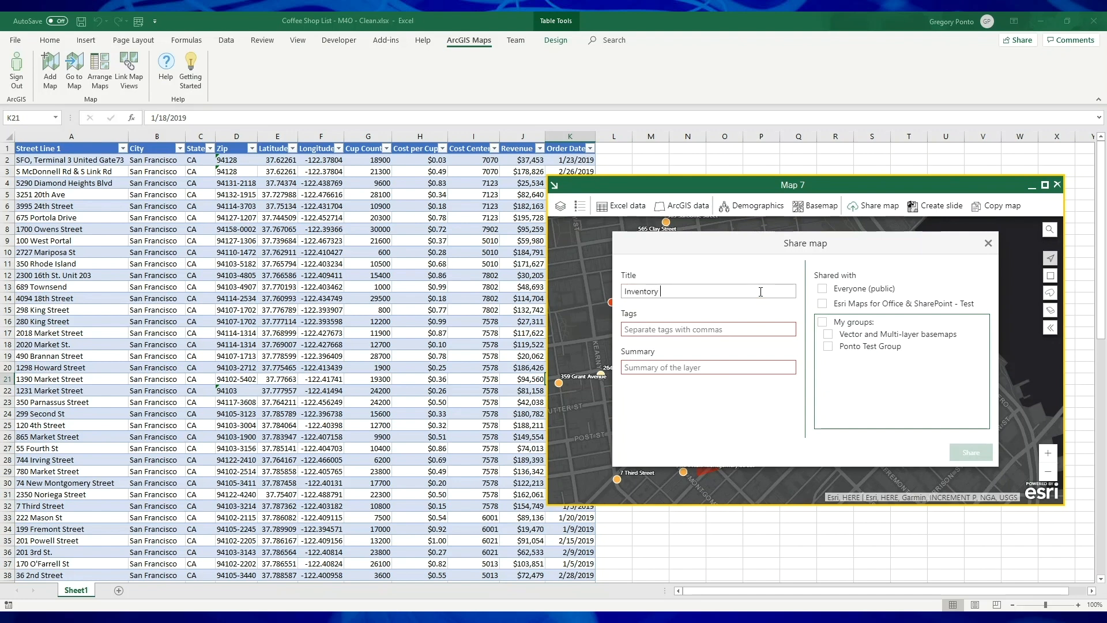
{"action": "type", "text": "Analysis"}
{"action": "left_click", "coordinate": [743, 330]}
{"action": "type", "text": "Coffee Shops"}
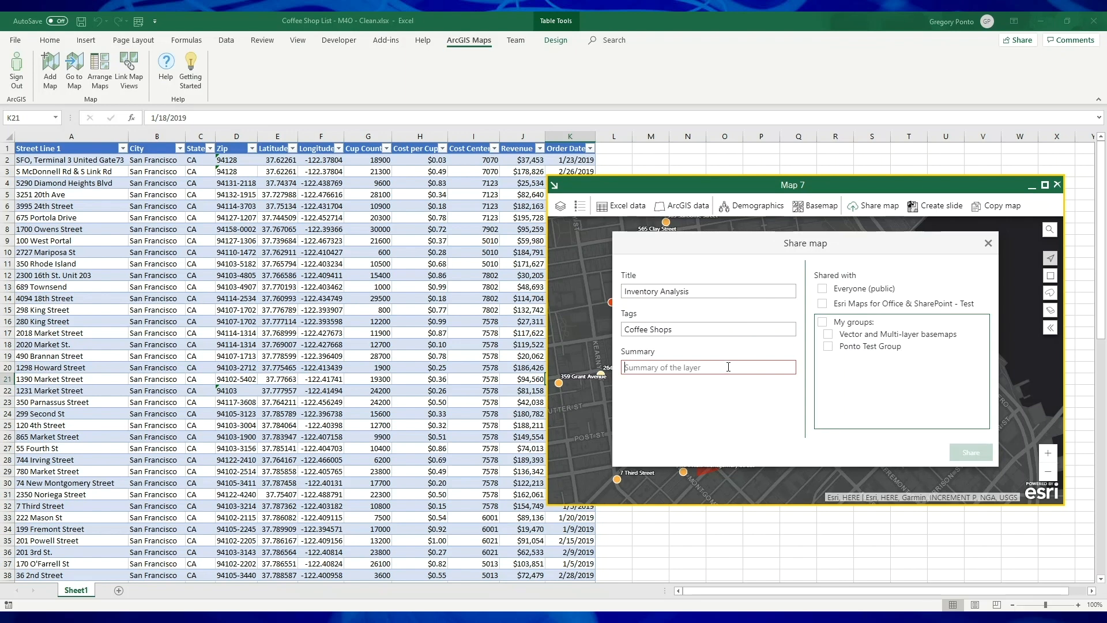
{"action": "type", "text": "Low Inventory & Remedy"}
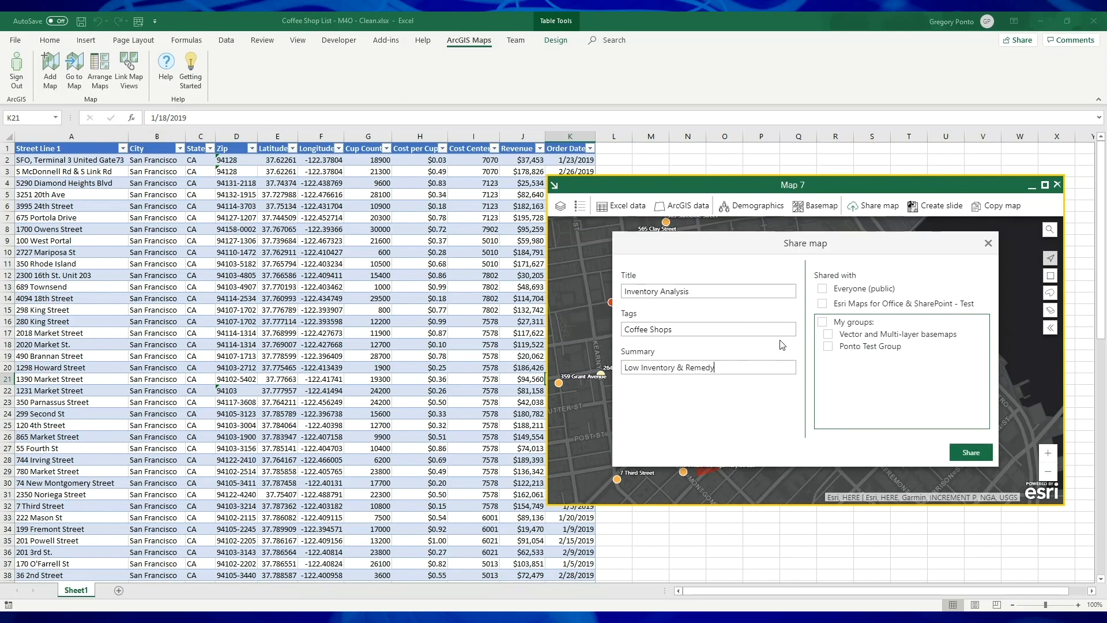
Share the map with the Esri Maps for Office & SharePoint - Test organization and the test group under My groups.
{"action": "left_click", "coordinate": [822, 303]}
{"action": "left_click", "coordinate": [827, 347]}
{"action": "left_click", "coordinate": [828, 335]}
{"action": "left_click", "coordinate": [822, 322]}
{"action": "left_click", "coordinate": [969, 453]}
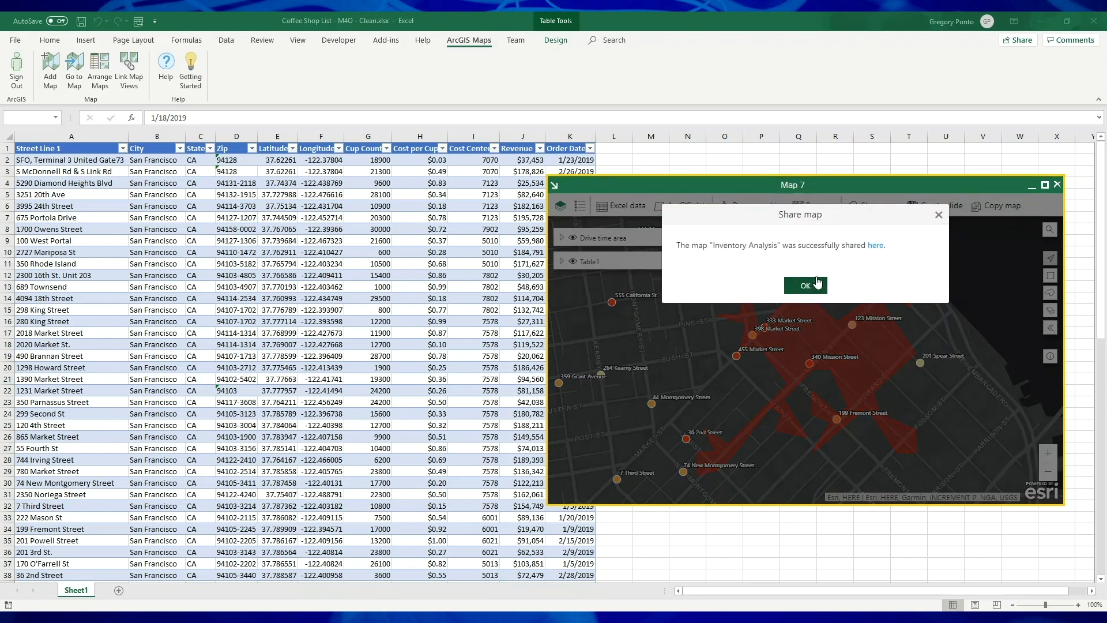
Open the shared Inventory Analysis item page and view the web map in Map Viewer.
{"action": "left_click", "coordinate": [877, 247]}
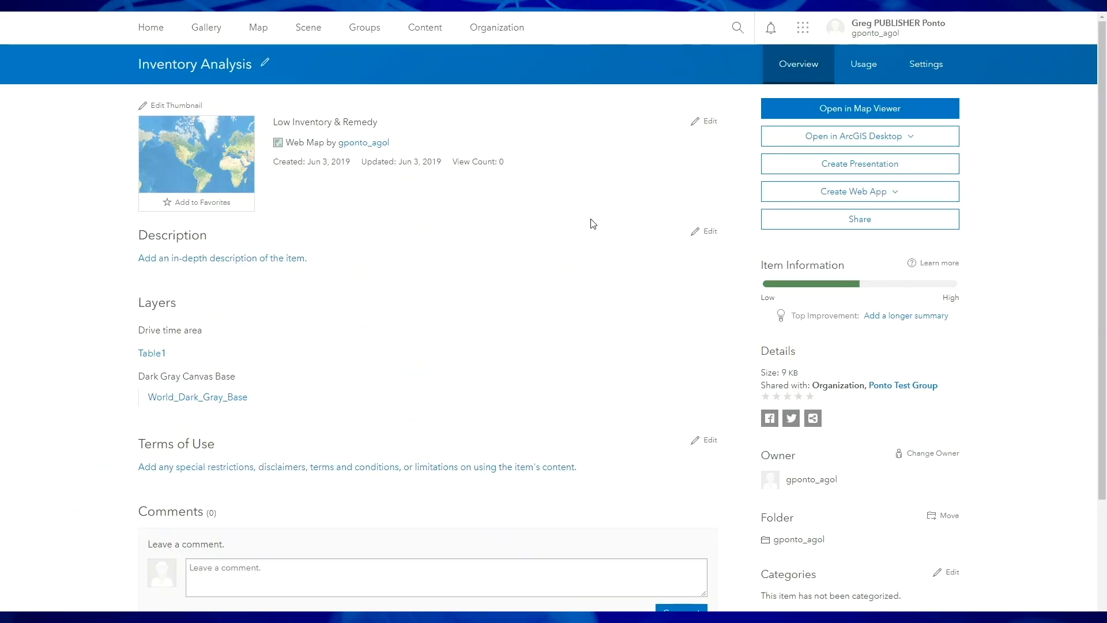
{"action": "mouse_move", "coordinate": [197, 151]}
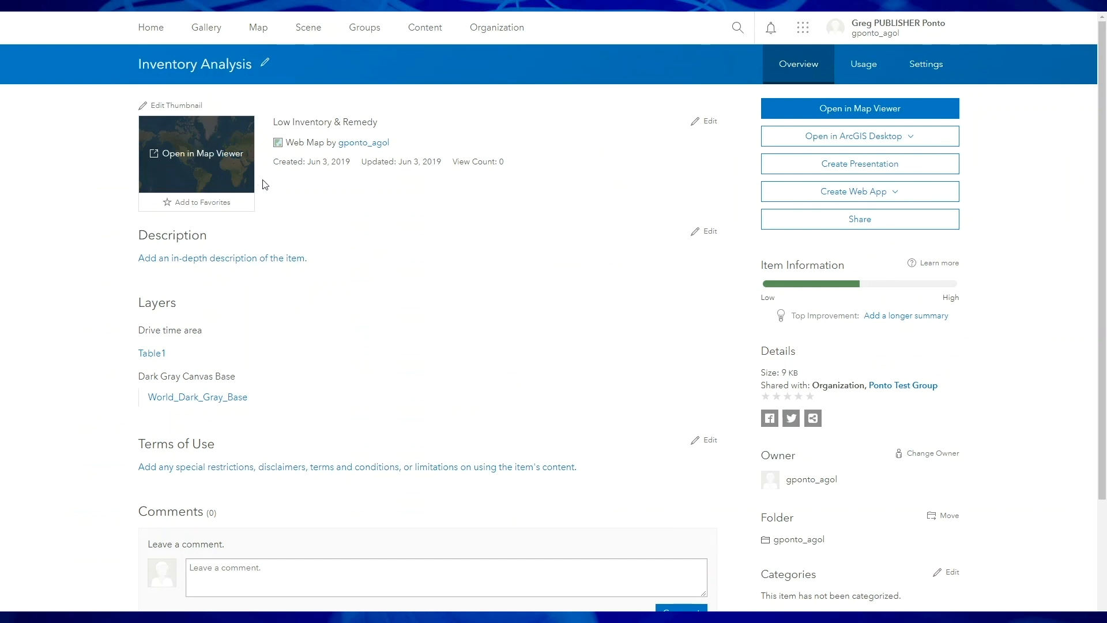
{"action": "left_click", "coordinate": [195, 149]}
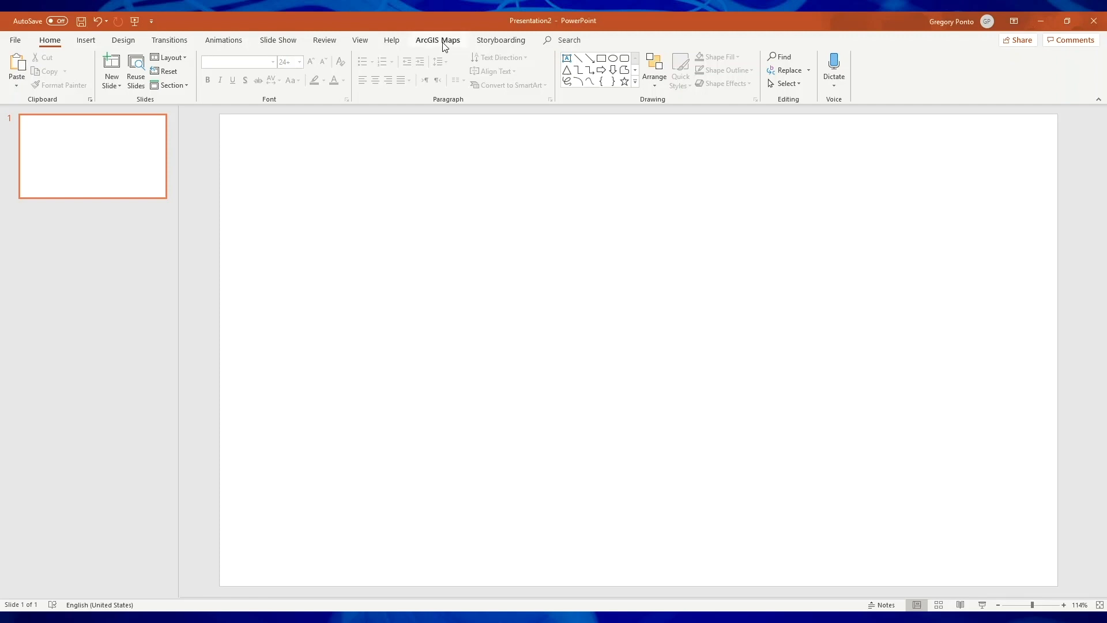
Switch to PowerPoint and choose the Inventory Analysis map from My Content as the ArcGIS map to insert.
{"action": "left_click", "coordinate": [443, 42]}
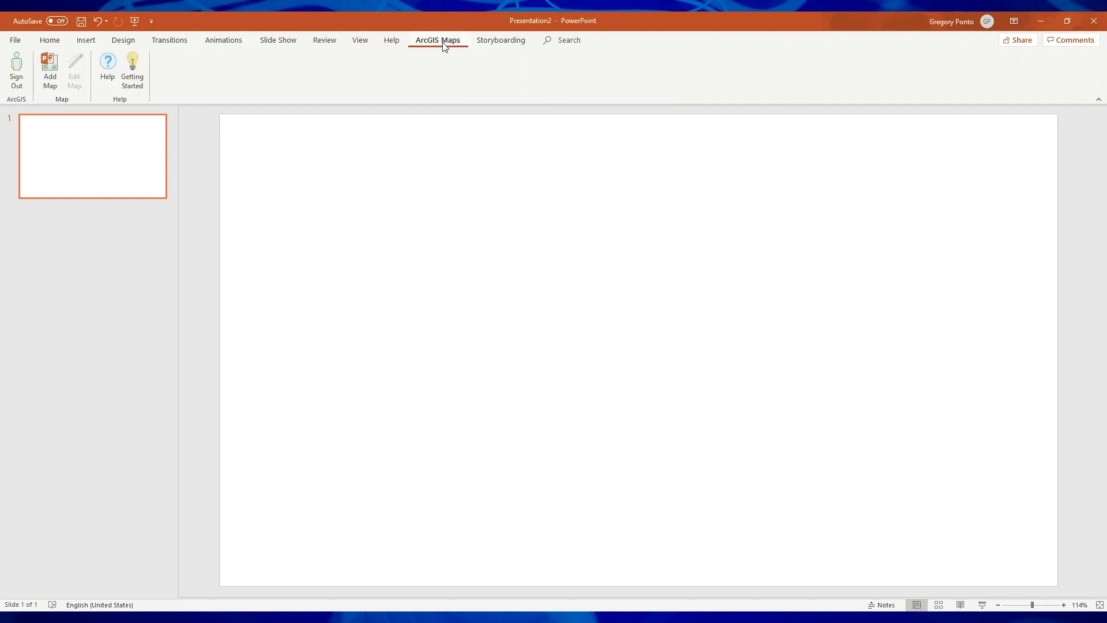
{"action": "left_click", "coordinate": [49, 75]}
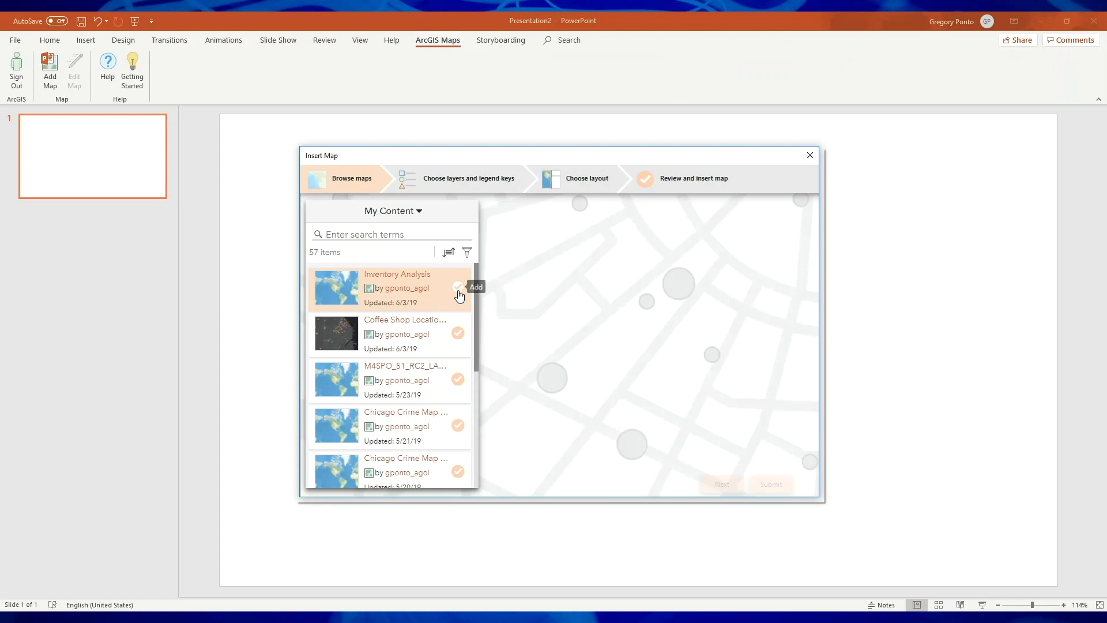
{"action": "left_click", "coordinate": [458, 290]}
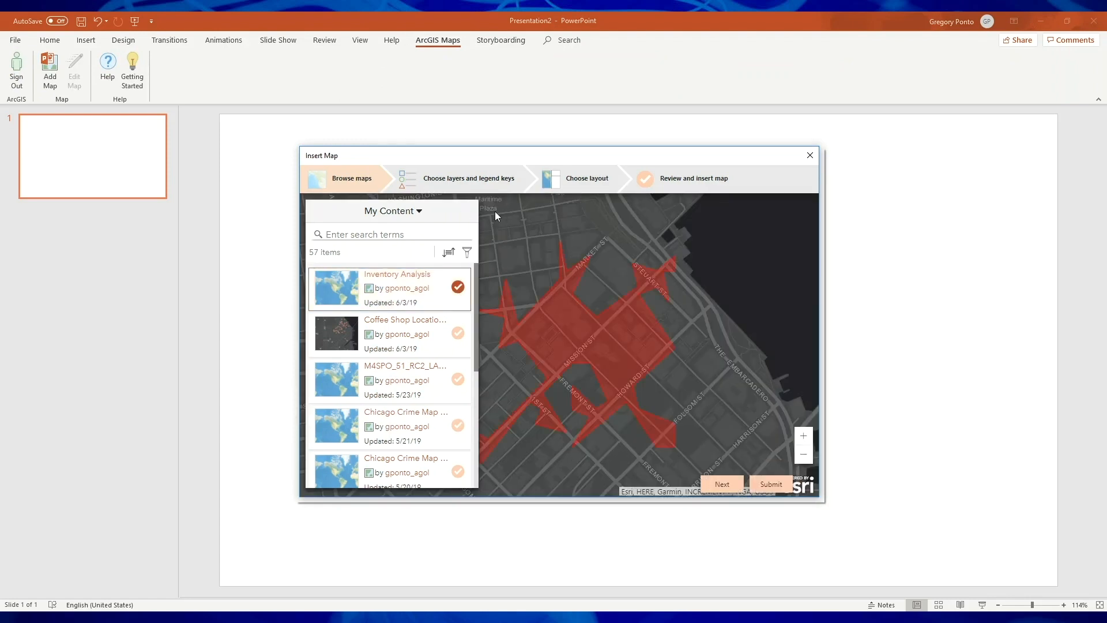
{"action": "left_click", "coordinate": [727, 484]}
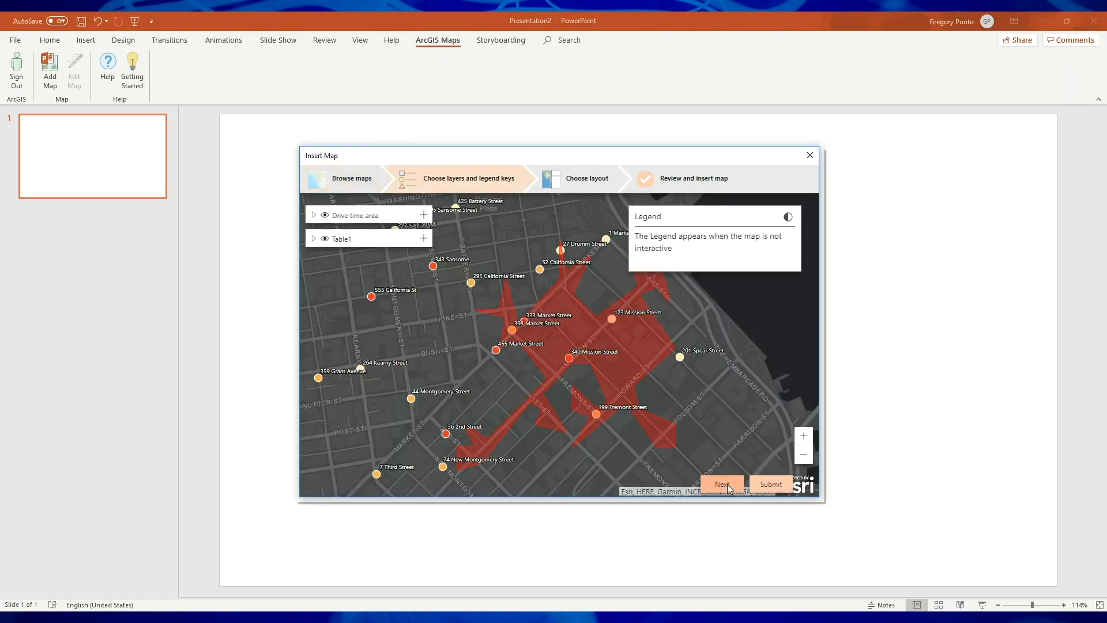
Add Table1 to the legend, remove its layer name heading, and choose the Fill slide layout.
{"action": "left_click", "coordinate": [424, 239]}
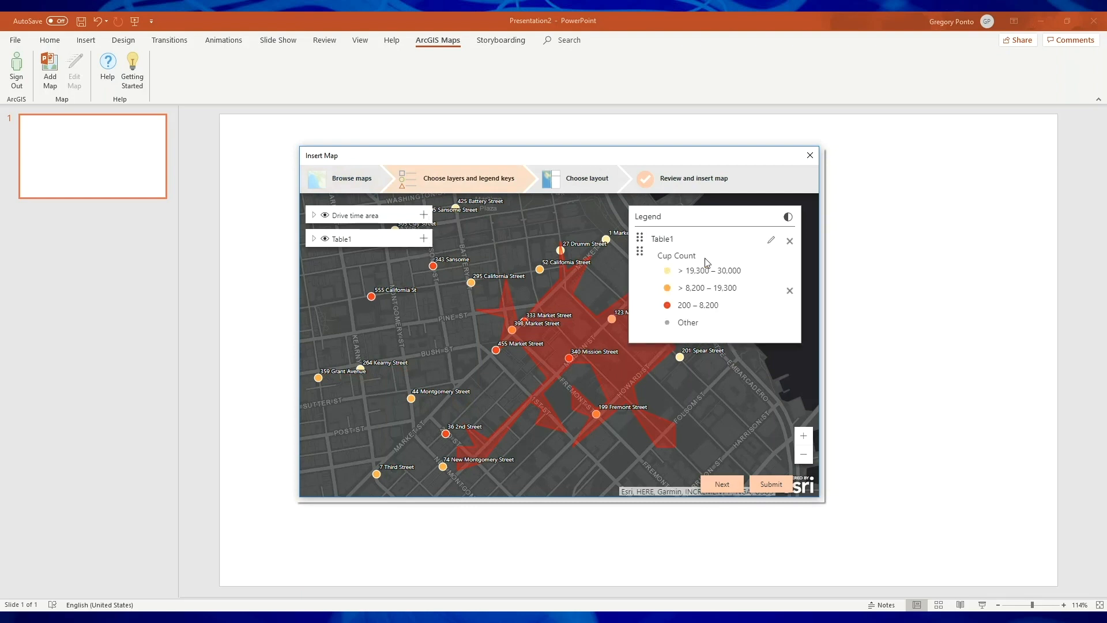
{"action": "left_click", "coordinate": [791, 244]}
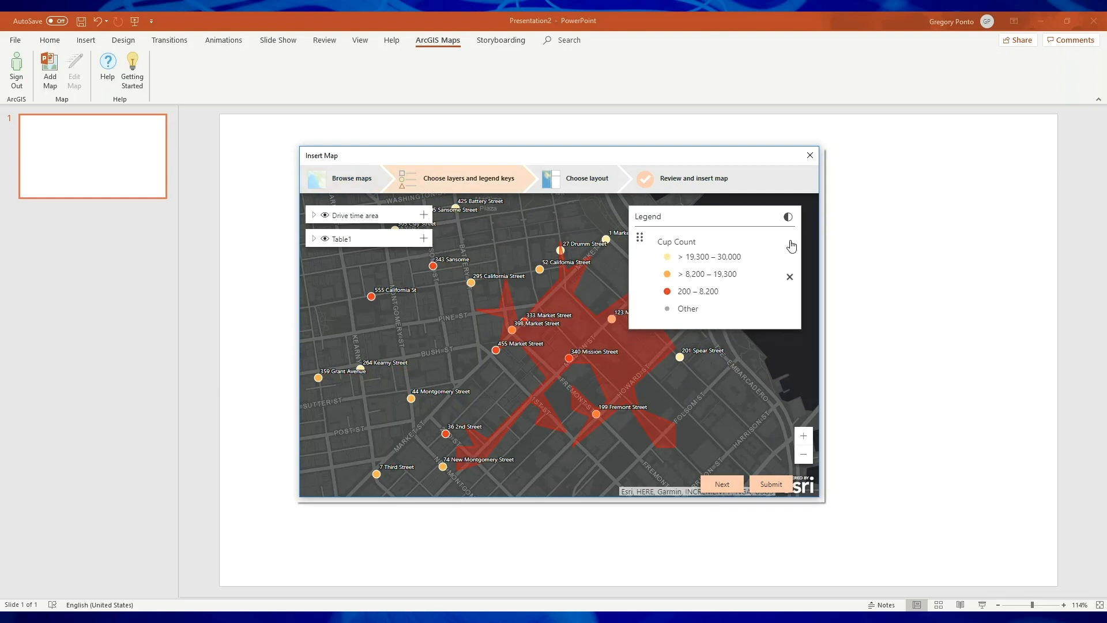
{"action": "left_click", "coordinate": [730, 486]}
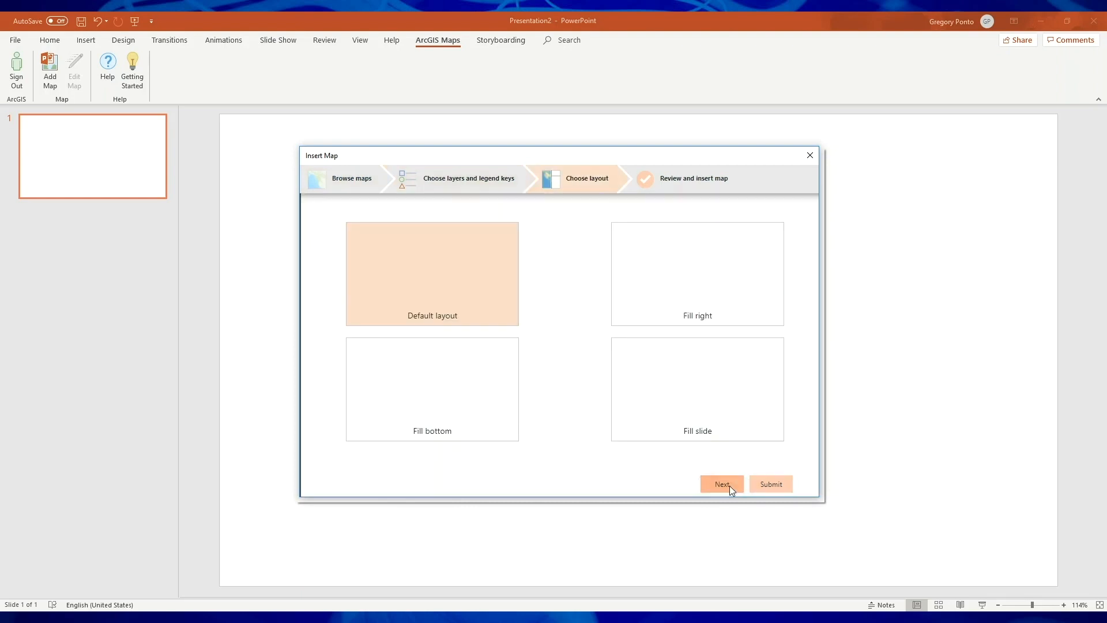
{"action": "left_click", "coordinate": [714, 418]}
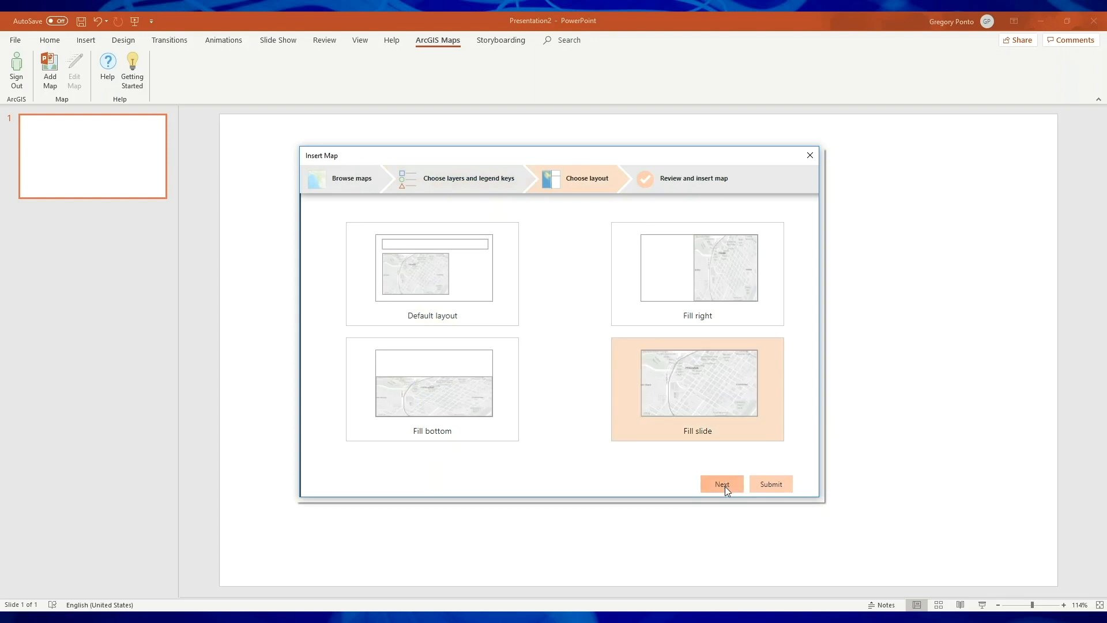
{"action": "left_click", "coordinate": [723, 485]}
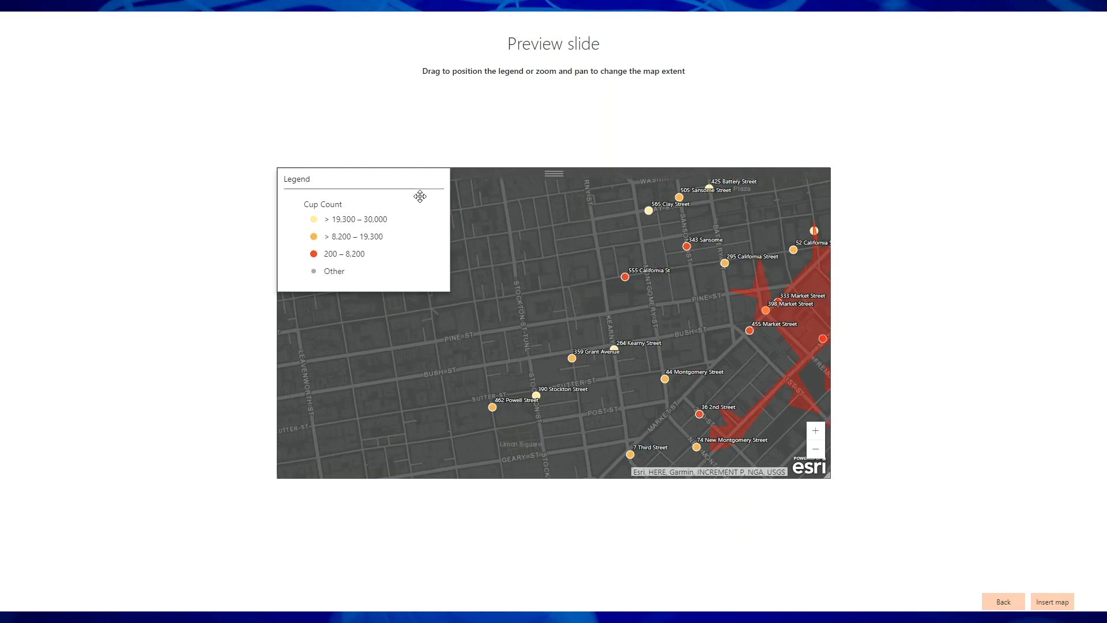
Reposition the map extent to show the whole drive time area, place the legend over the water, and insert the map.
{"action": "left_click_drag", "start_coordinate": [413, 181], "coordinate": [484, 245]}
{"action": "left_click_drag", "start_coordinate": [704, 309], "coordinate": [333, 239]}
{"action": "left_click_drag", "start_coordinate": [466, 249], "coordinate": [694, 311]}
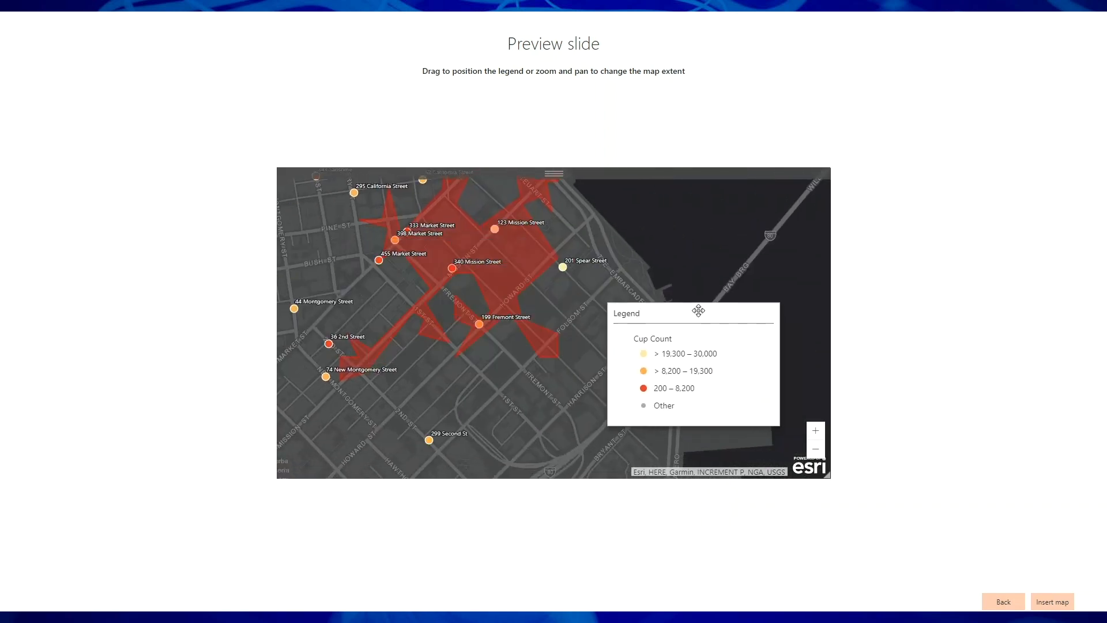
{"action": "left_click_drag", "start_coordinate": [678, 275], "coordinate": [709, 212]}
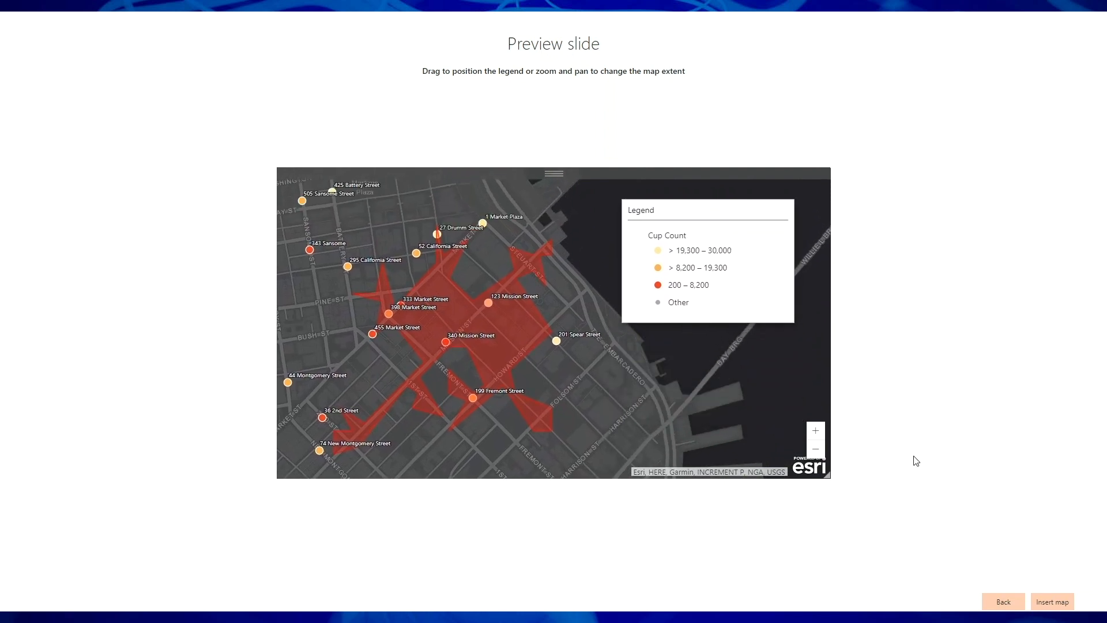
{"action": "left_click", "coordinate": [1041, 602]}
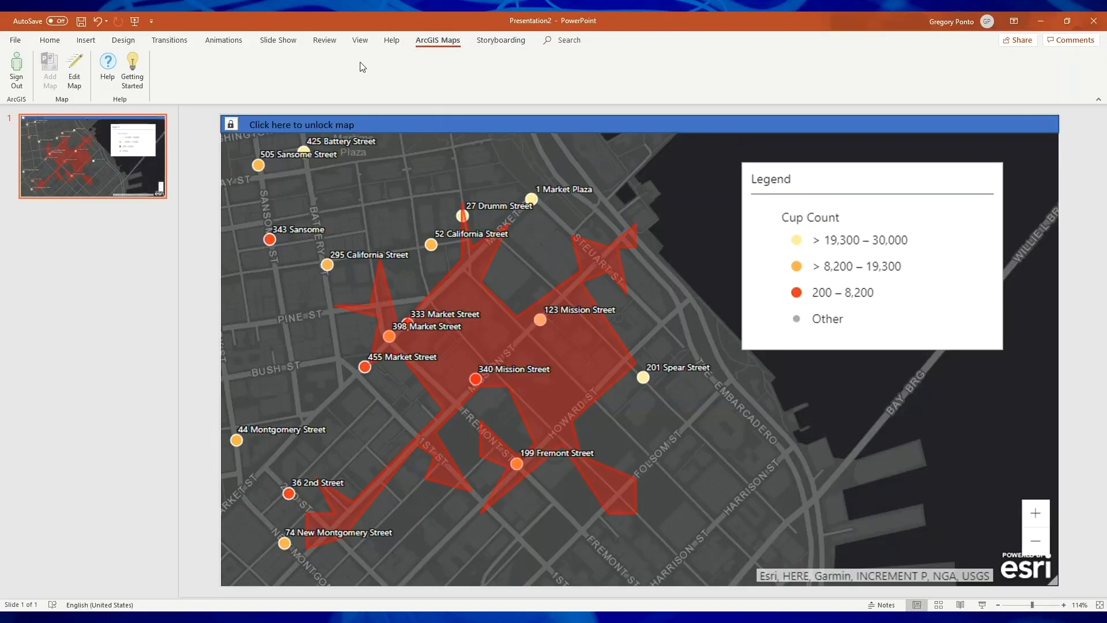
Start the slide show from the beginning and unlock the map for live interaction.
{"action": "left_click", "coordinate": [278, 41]}
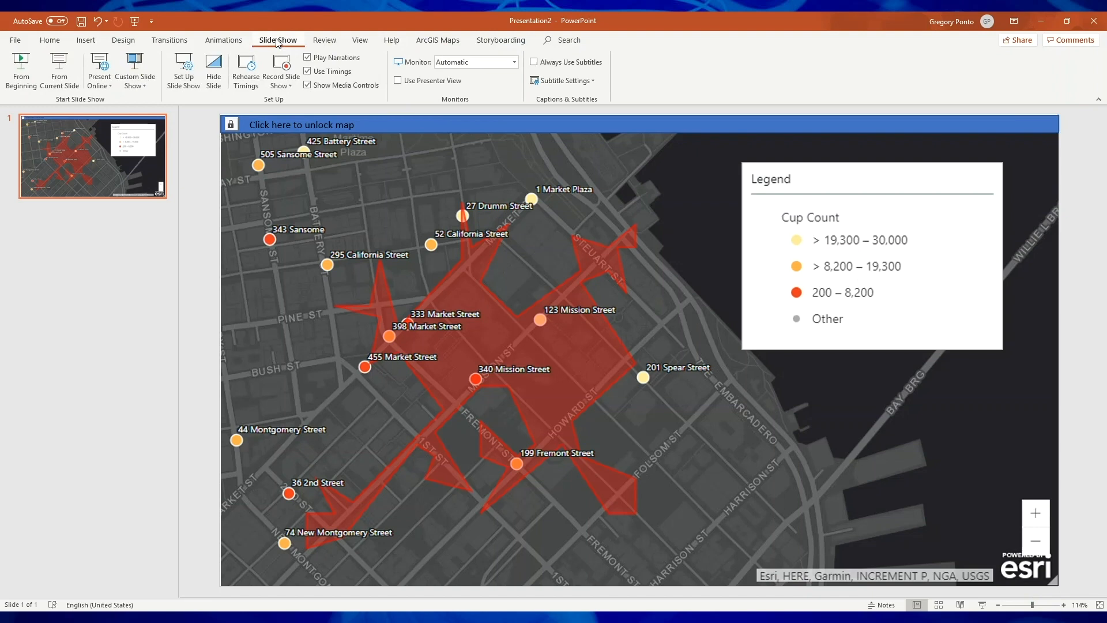
{"action": "left_click", "coordinate": [21, 65]}
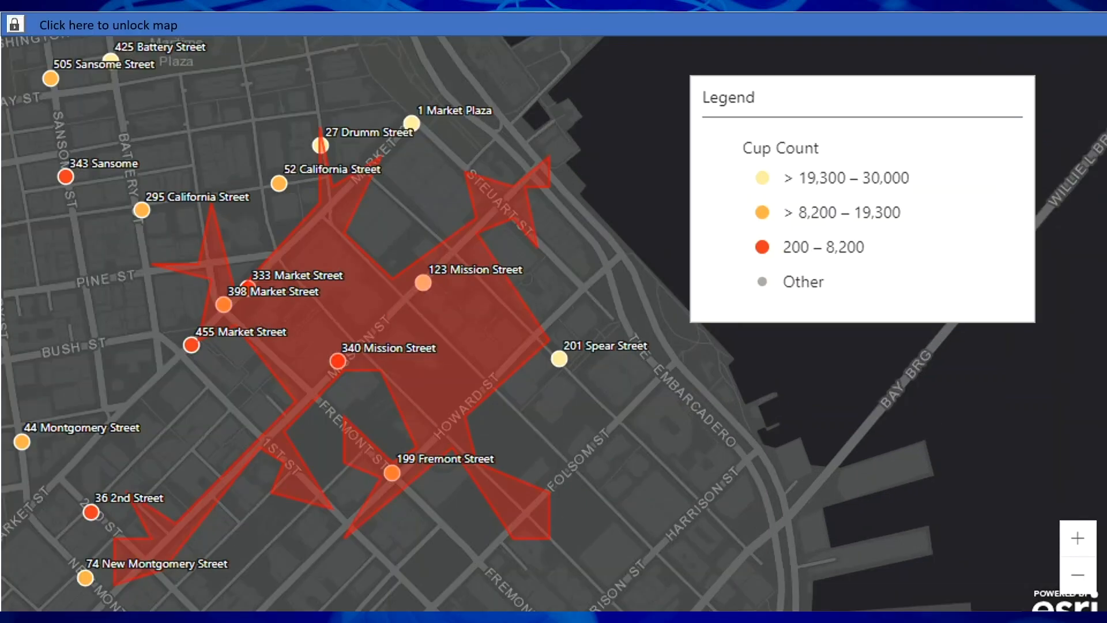
{"action": "left_click", "coordinate": [14, 25]}
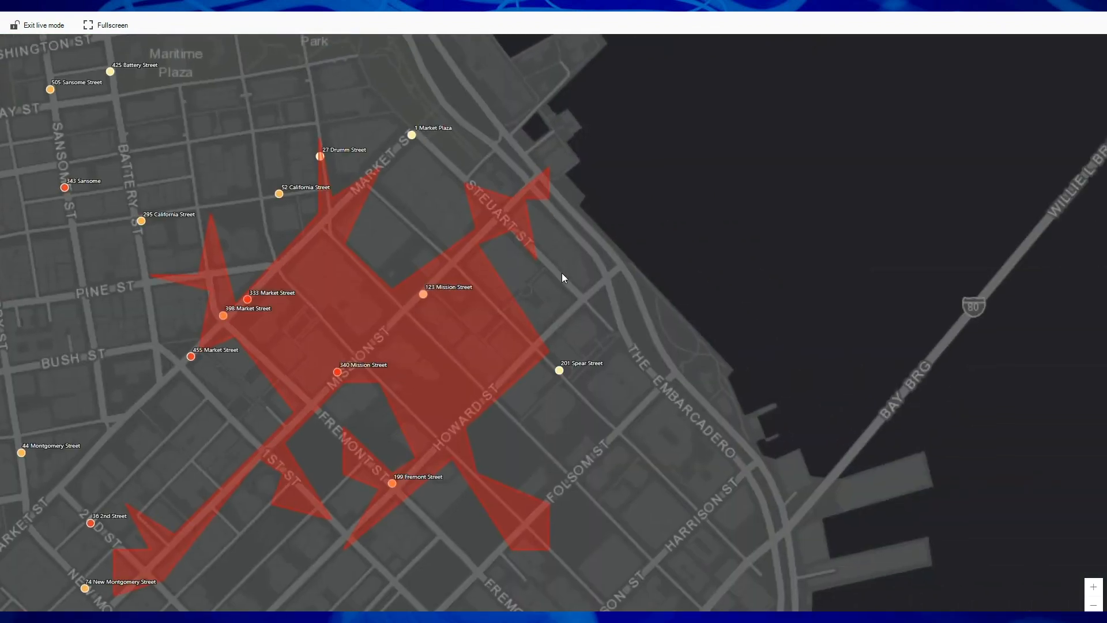
Review the attribute details of the 27 Drumm Street point on the live map and close its pop-up.
{"action": "scroll", "coordinate": [561, 272], "scroll_direction": "down", "scroll_amount": 2}
{"action": "scroll", "coordinate": [483, 215], "scroll_direction": "up", "scroll_amount": 2}
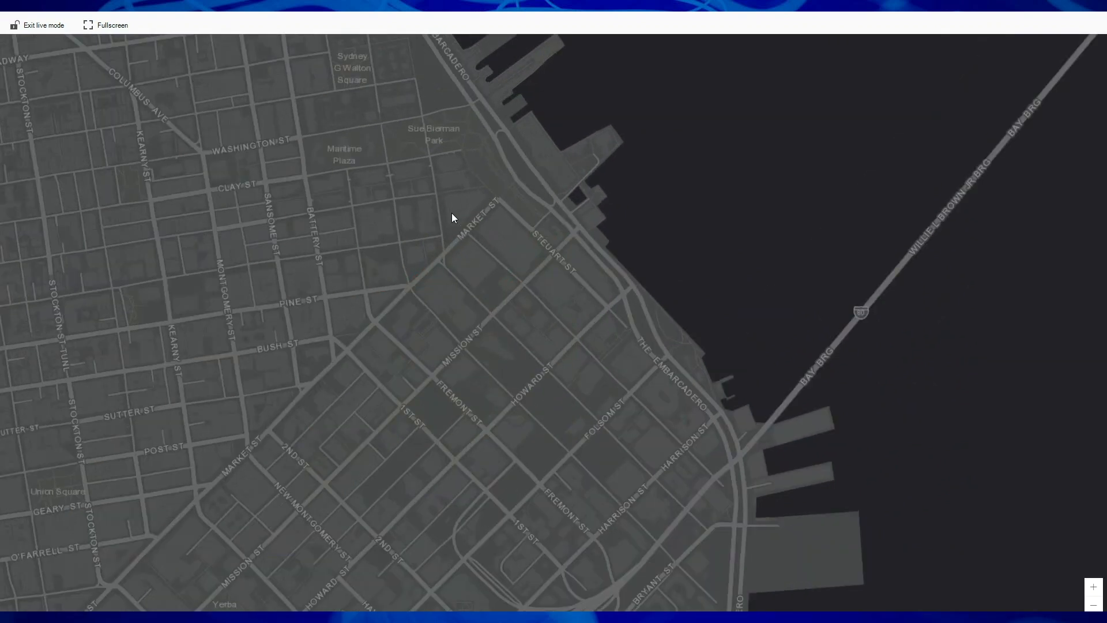
{"action": "left_click", "coordinate": [430, 217]}
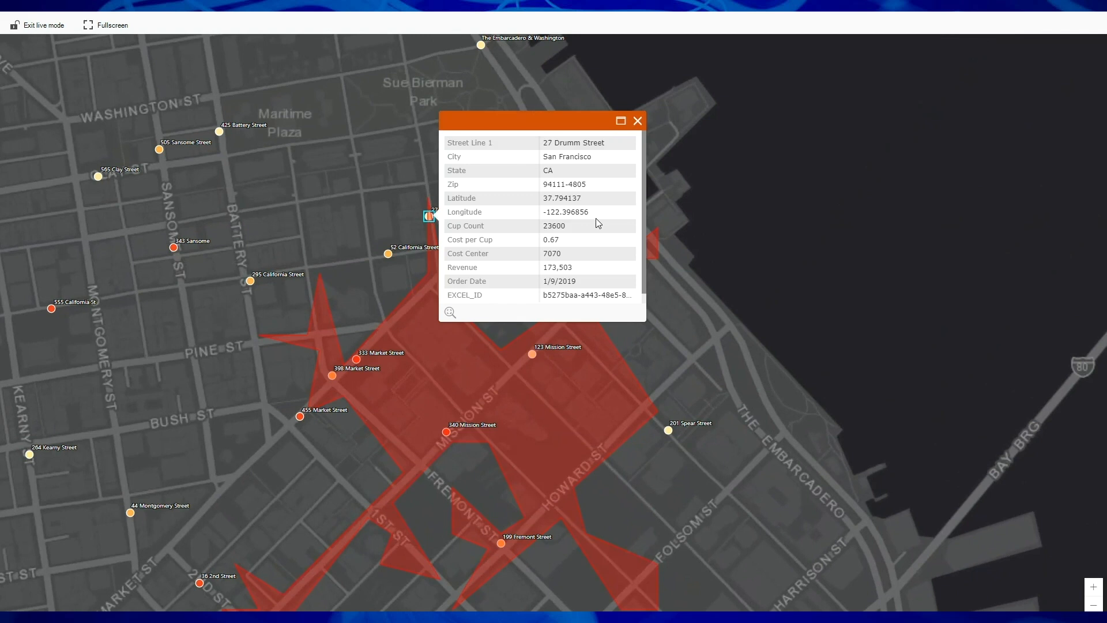
{"action": "scroll", "coordinate": [596, 218], "scroll_direction": "down", "scroll_amount": 1}
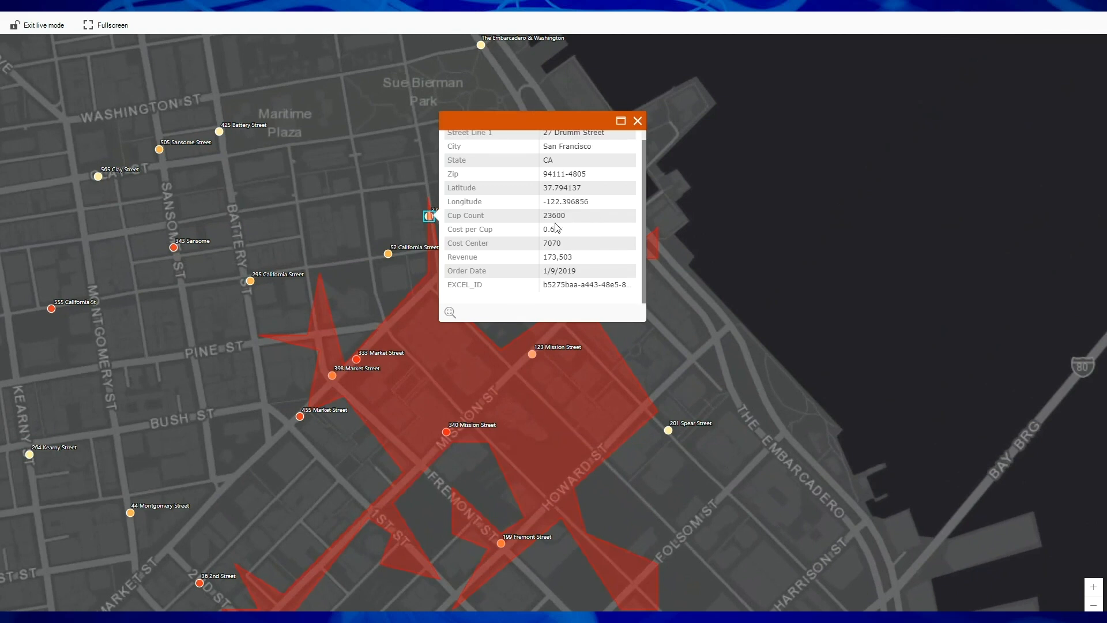
{"action": "left_click", "coordinate": [638, 122]}
Review the attribute details of the 340 Mission Street point on the live map and close its pop-up.
{"action": "left_click", "coordinate": [447, 432]}
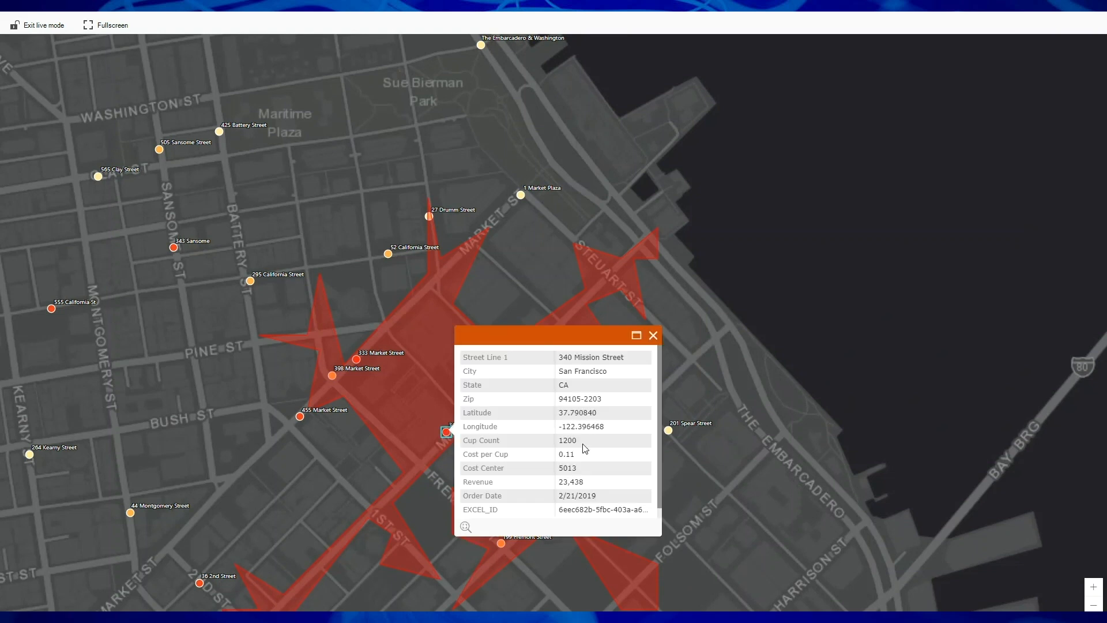
{"action": "scroll", "coordinate": [585, 448], "scroll_direction": "down", "scroll_amount": 1}
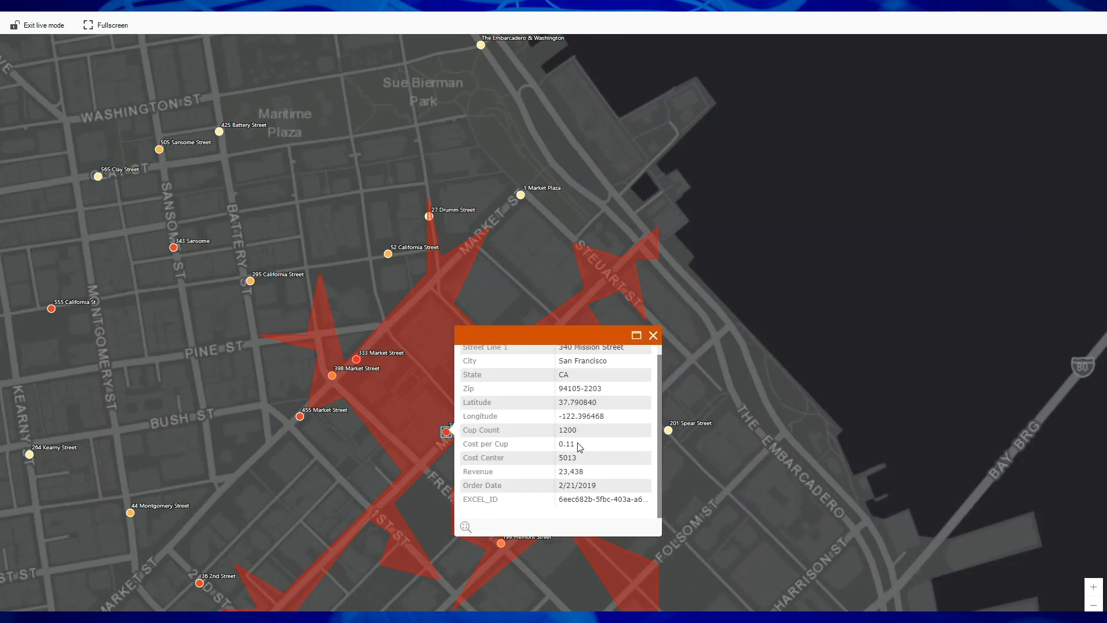
{"action": "left_click", "coordinate": [653, 335]}
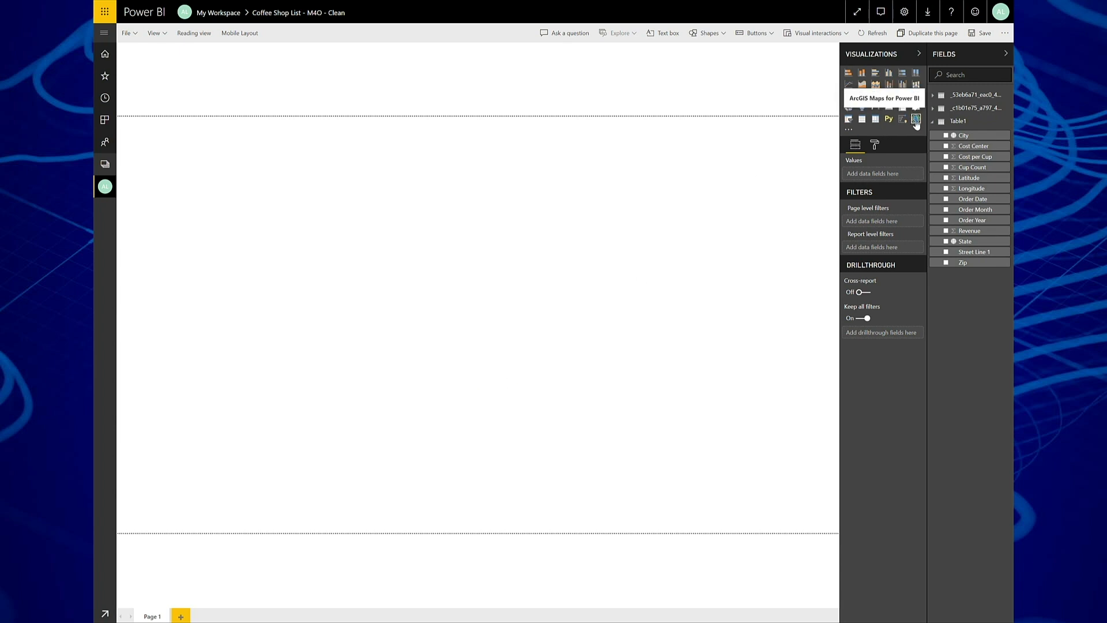
In the Power BI report, add an ArcGIS Maps for Power BI visual located by the Latitude and Longitude fields of Table1.
{"action": "left_click", "coordinate": [917, 119]}
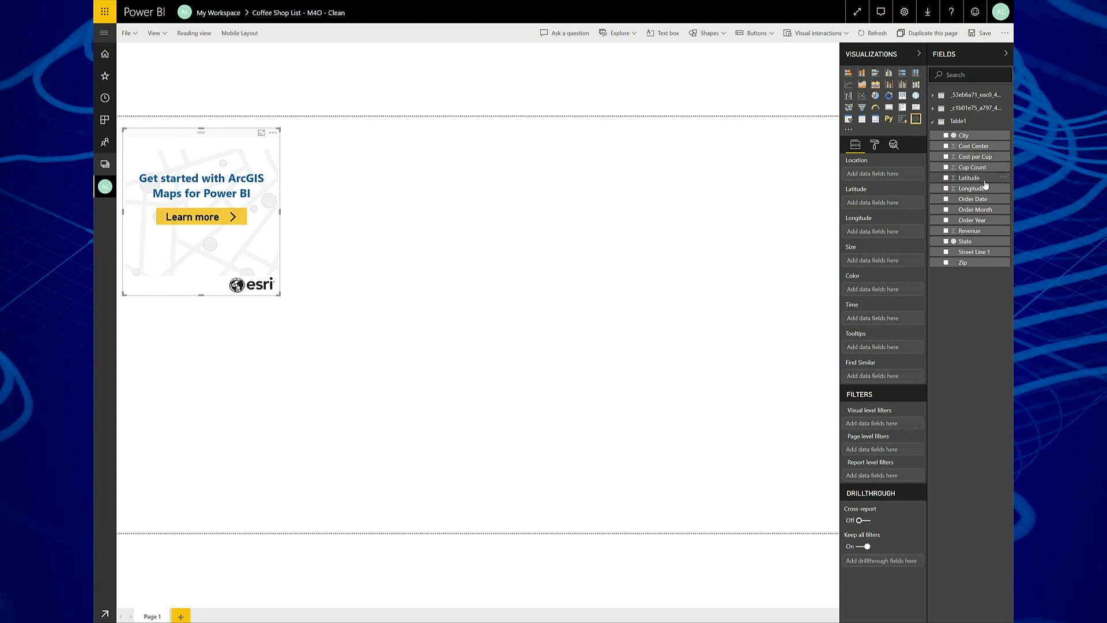
{"action": "left_click_drag", "start_coordinate": [989, 181], "coordinate": [900, 207]}
{"action": "left_click_drag", "start_coordinate": [981, 189], "coordinate": [898, 237]}
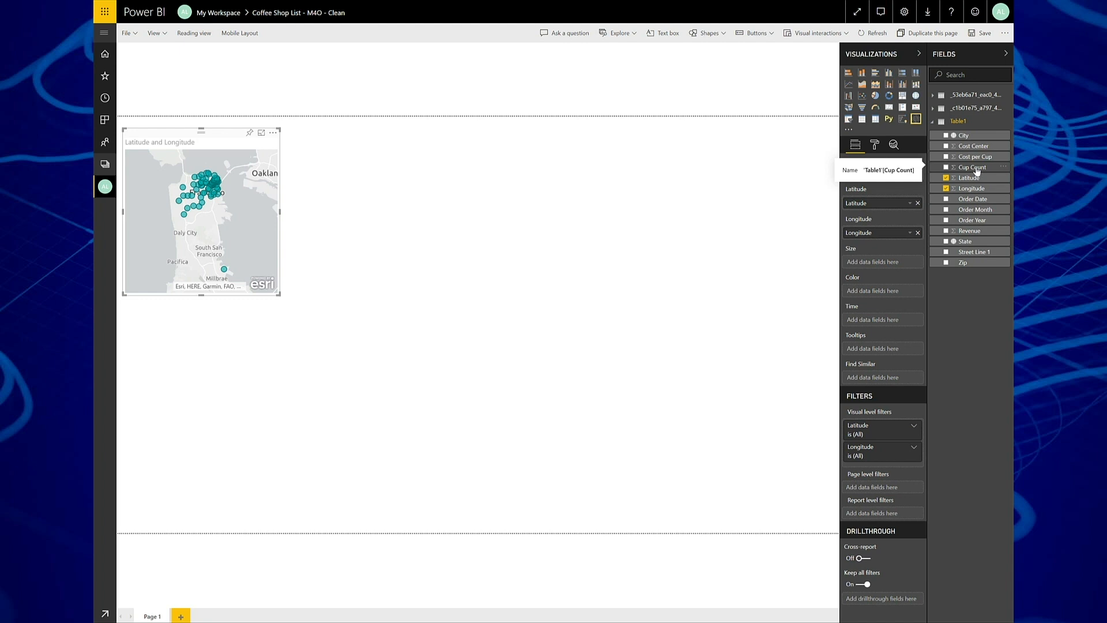
Color the map points by Cup Count and open the map visual in focus mode.
{"action": "left_click_drag", "start_coordinate": [974, 171], "coordinate": [890, 295]}
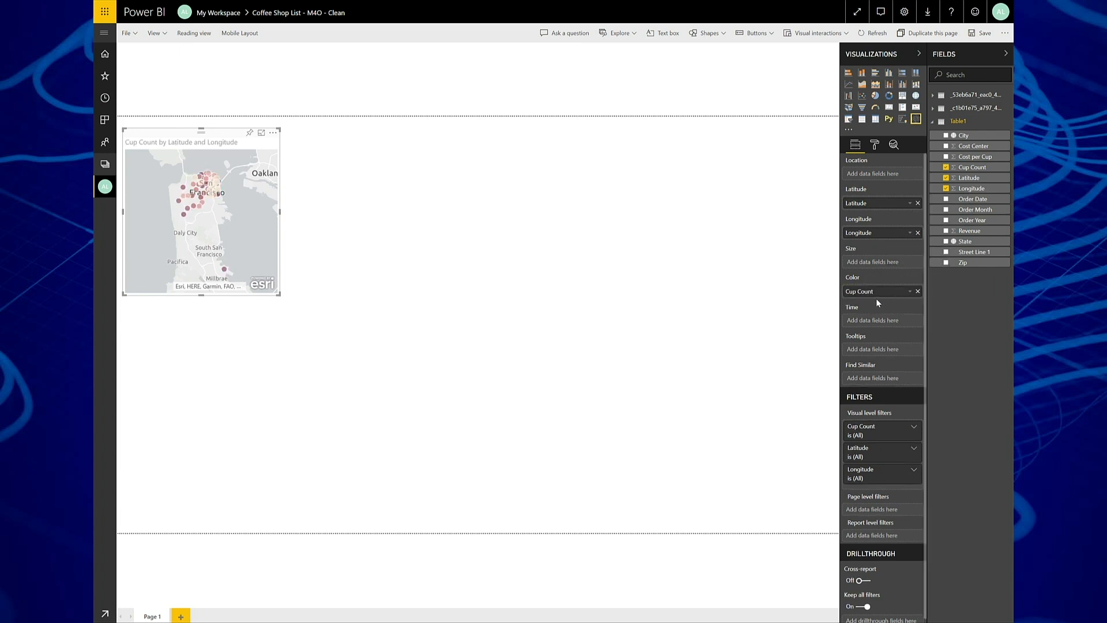
{"action": "scroll", "coordinate": [213, 221], "scroll_direction": "up", "scroll_amount": 3}
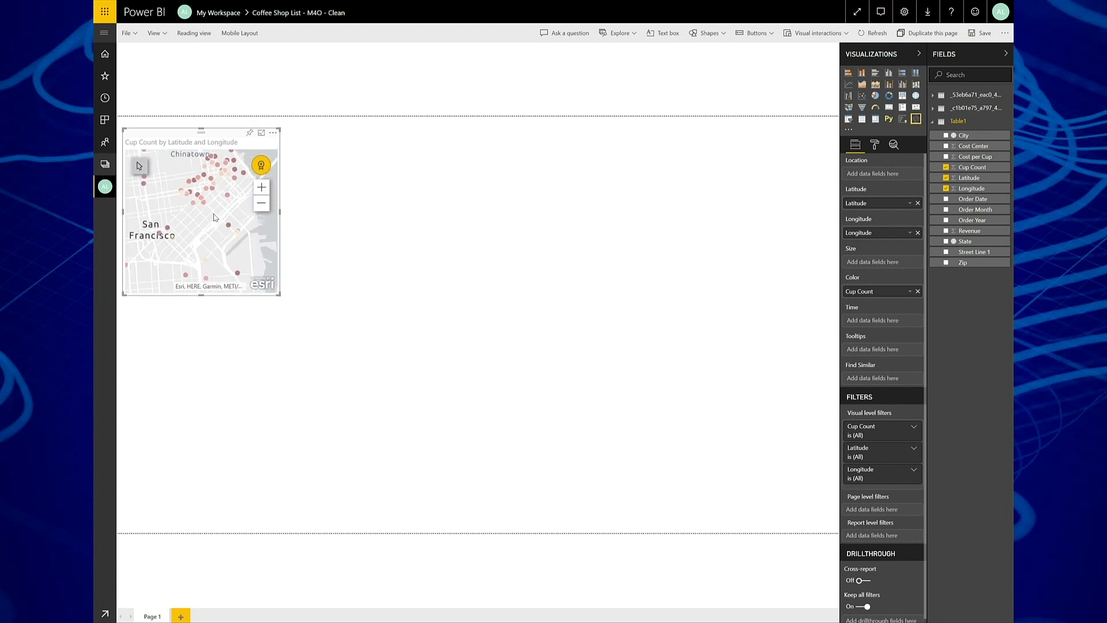
{"action": "left_click", "coordinate": [261, 133]}
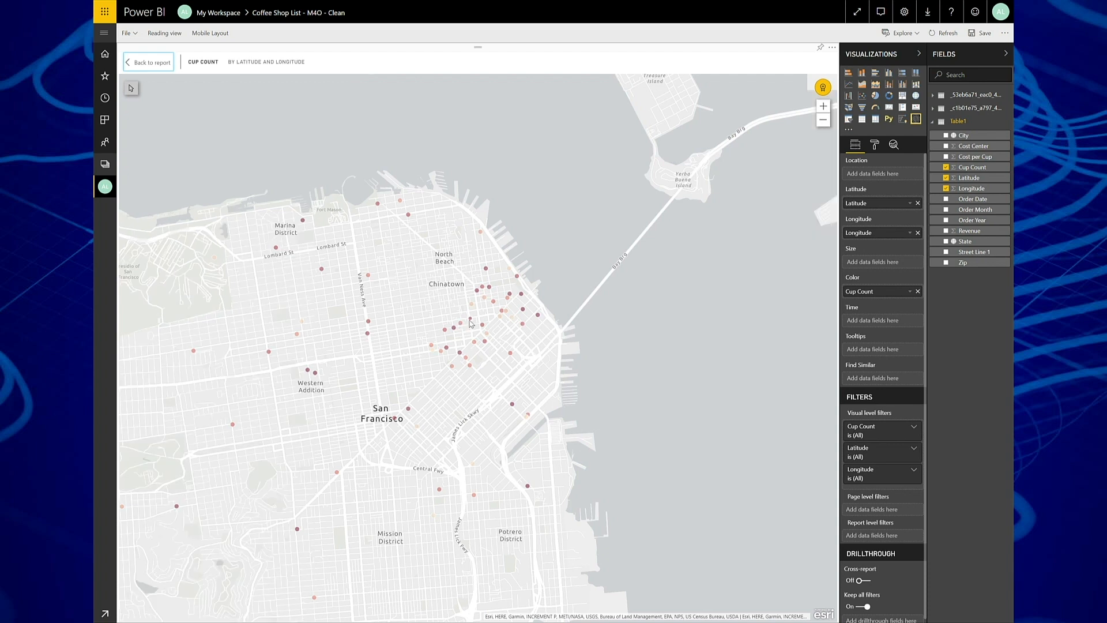
Add Cost Center, Revenue, Street Line 1 and Order Date from Table1 to the map's tooltips.
{"action": "mouse_move", "coordinate": [484, 327]}
{"action": "left_click_drag", "start_coordinate": [370, 506], "coordinate": [521, 360]}
{"action": "left_click_drag", "start_coordinate": [496, 257], "coordinate": [381, 378]}
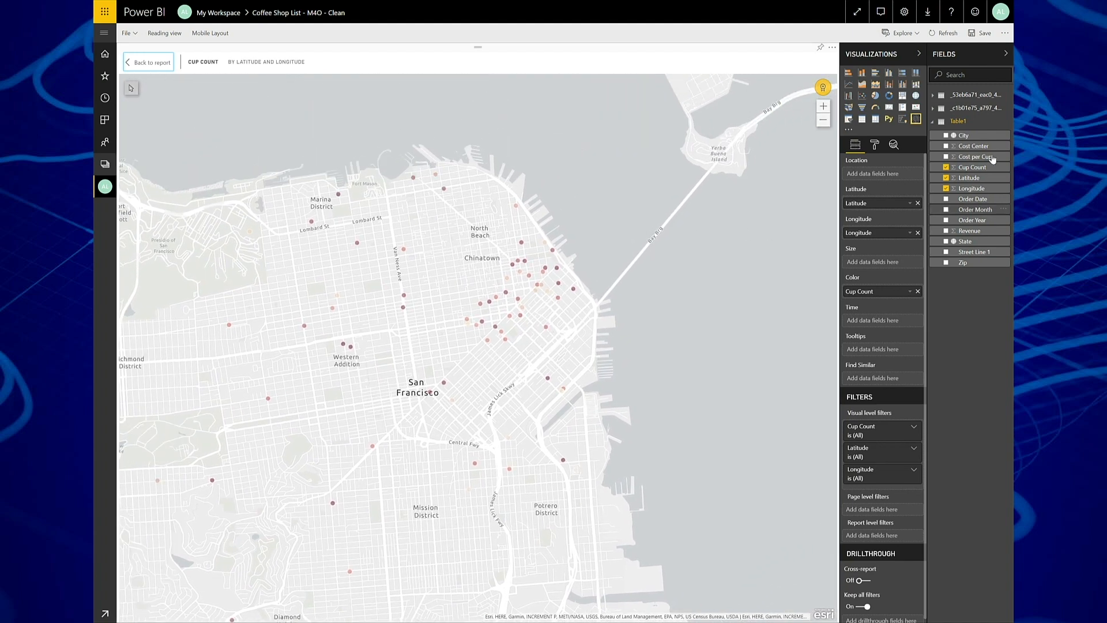
{"action": "left_click_drag", "start_coordinate": [973, 146], "coordinate": [888, 350]}
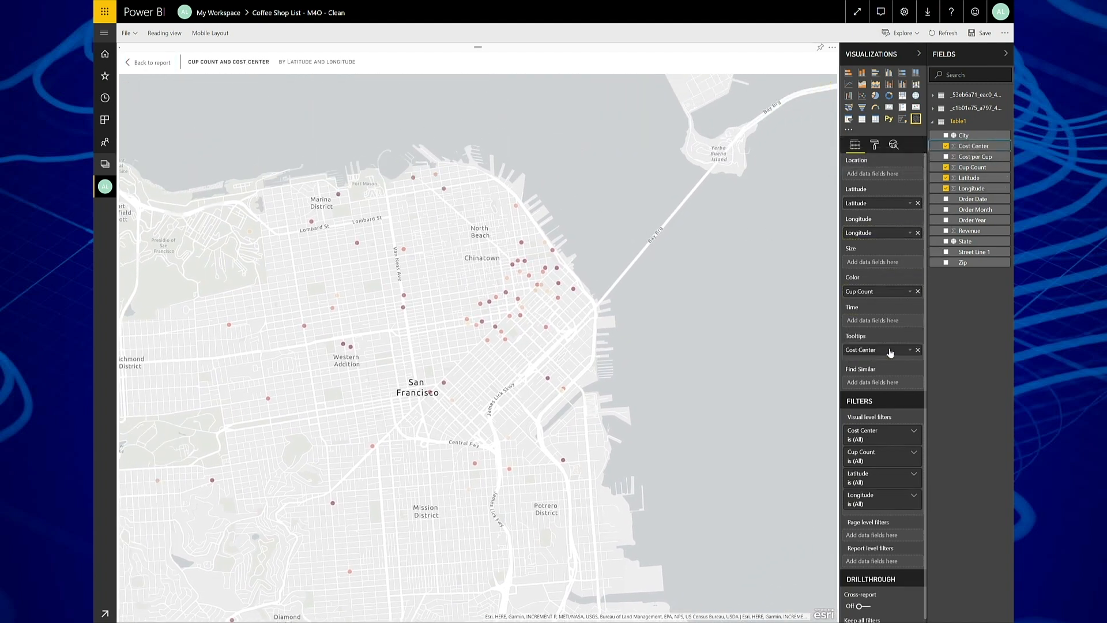
{"action": "left_click_drag", "start_coordinate": [978, 235], "coordinate": [890, 358]}
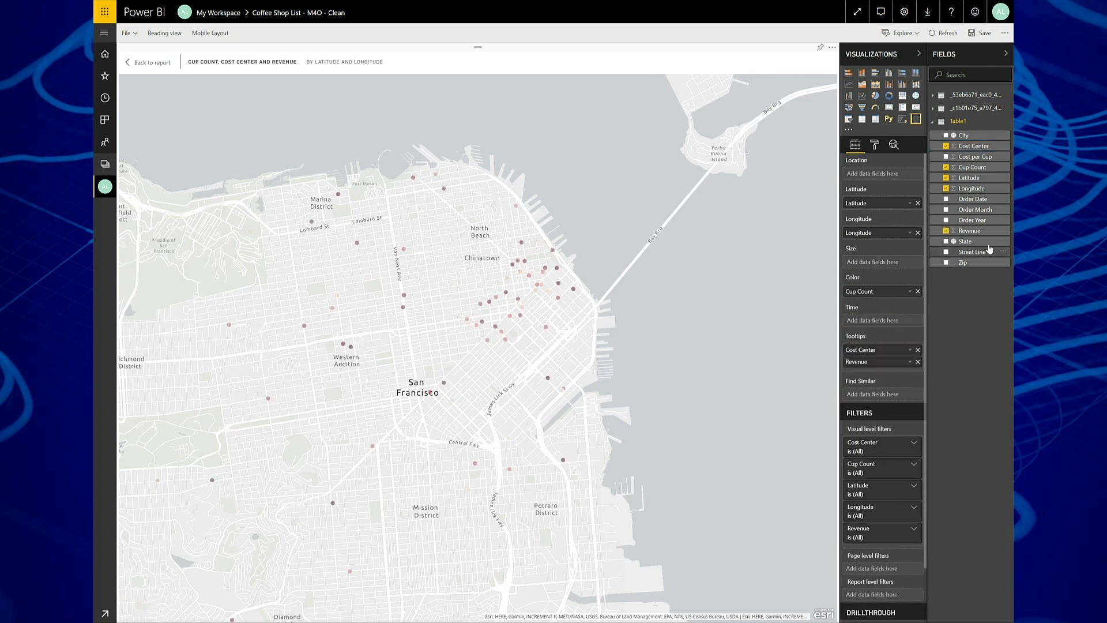
{"action": "left_click_drag", "start_coordinate": [972, 254], "coordinate": [891, 360]}
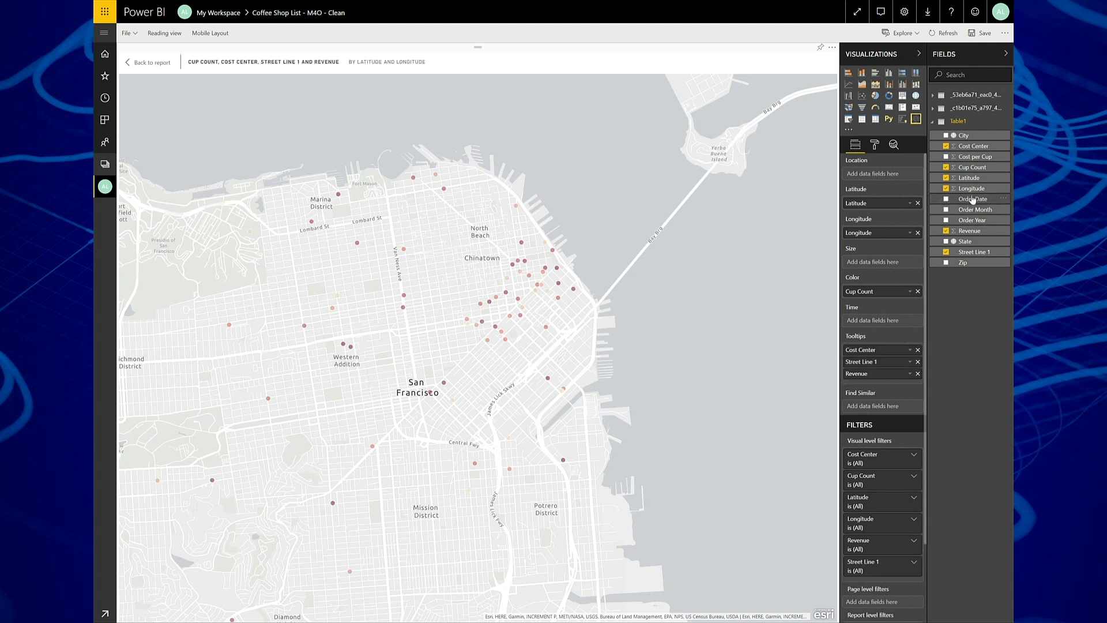
{"action": "left_click_drag", "start_coordinate": [972, 201], "coordinate": [883, 361]}
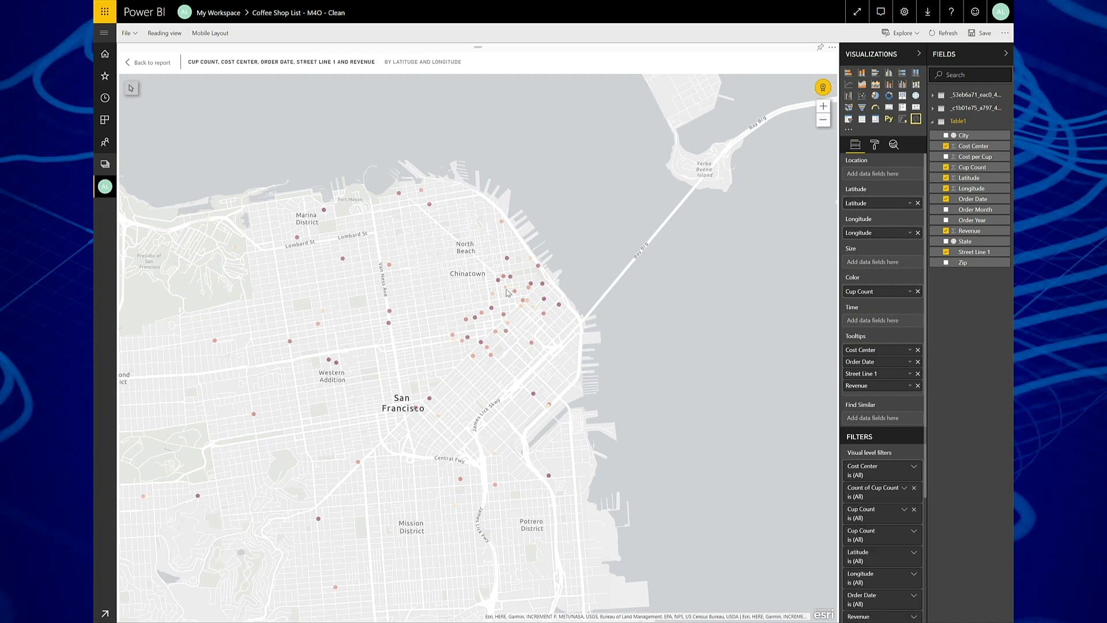
View the Plus Subscription and ArcGIS connection options, and put the map visual into edit mode.
{"action": "scroll", "coordinate": [544, 303], "scroll_direction": "up", "scroll_amount": 2}
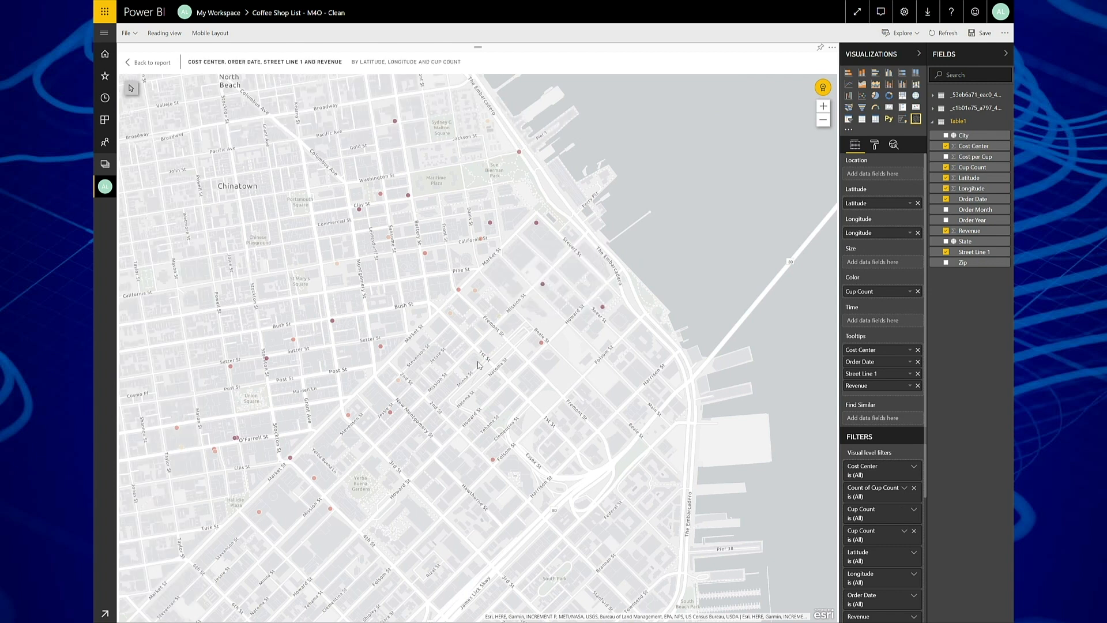
{"action": "left_click", "coordinate": [822, 88]}
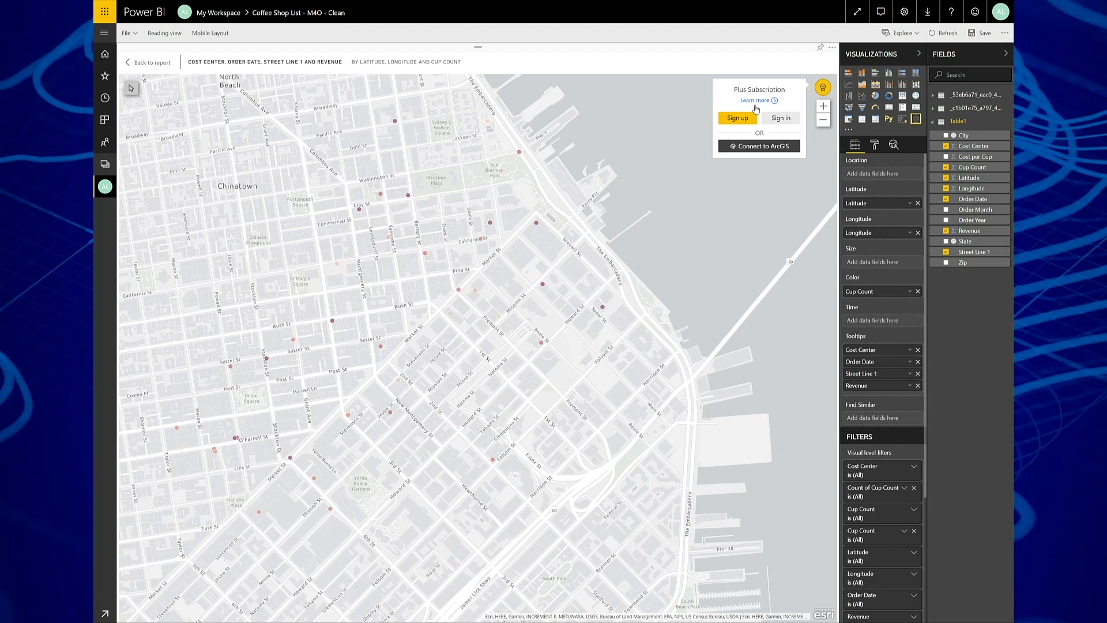
{"action": "left_click", "coordinate": [761, 148]}
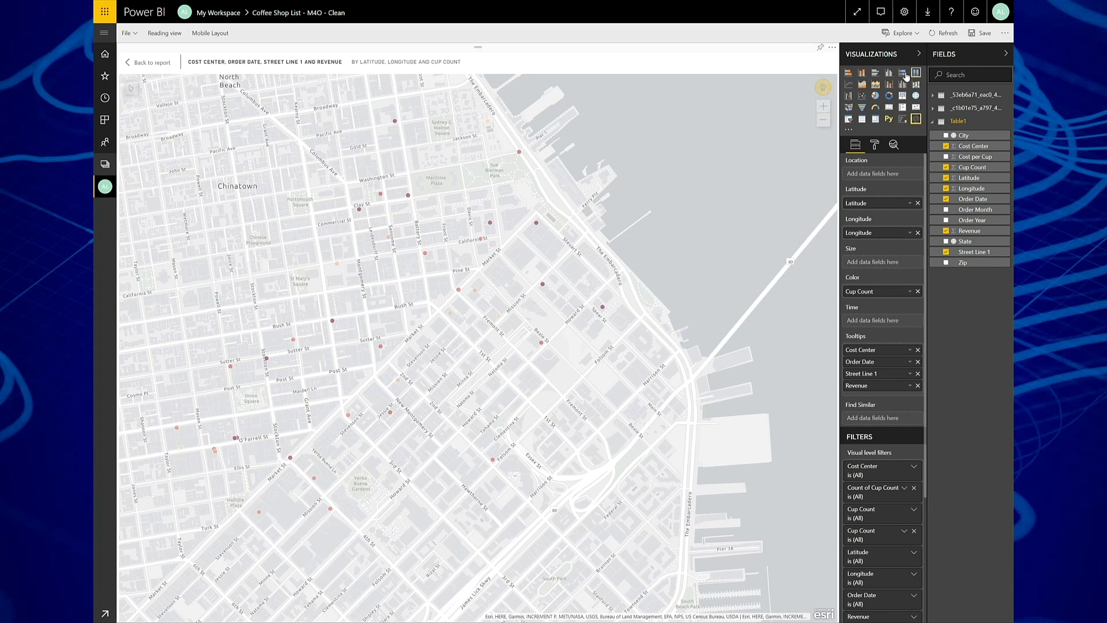
{"action": "left_click", "coordinate": [833, 48]}
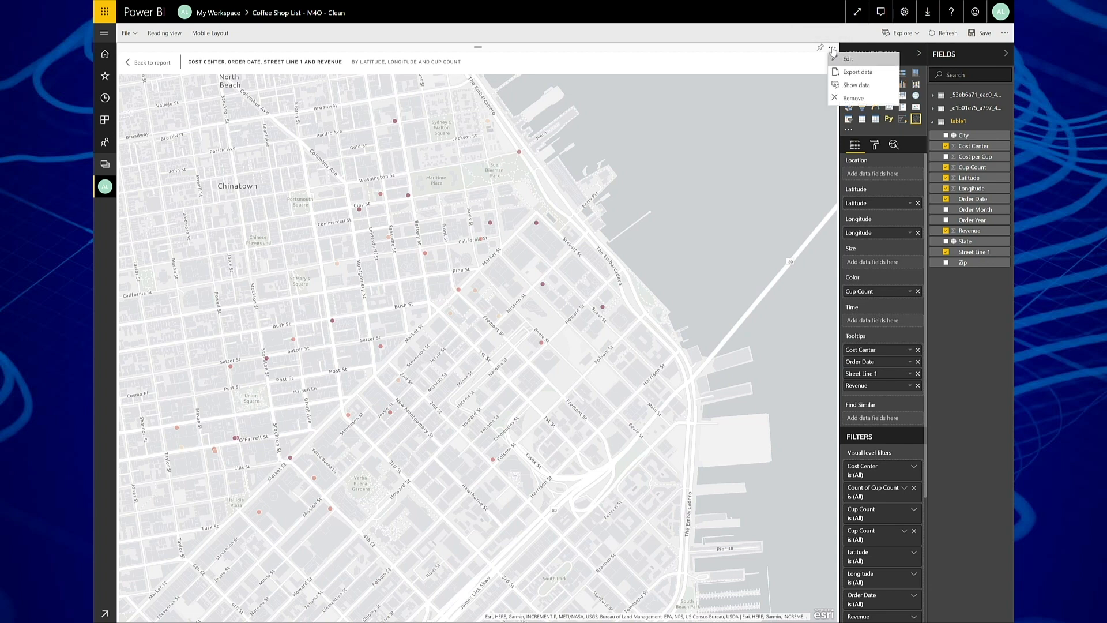
{"action": "left_click", "coordinate": [859, 62]}
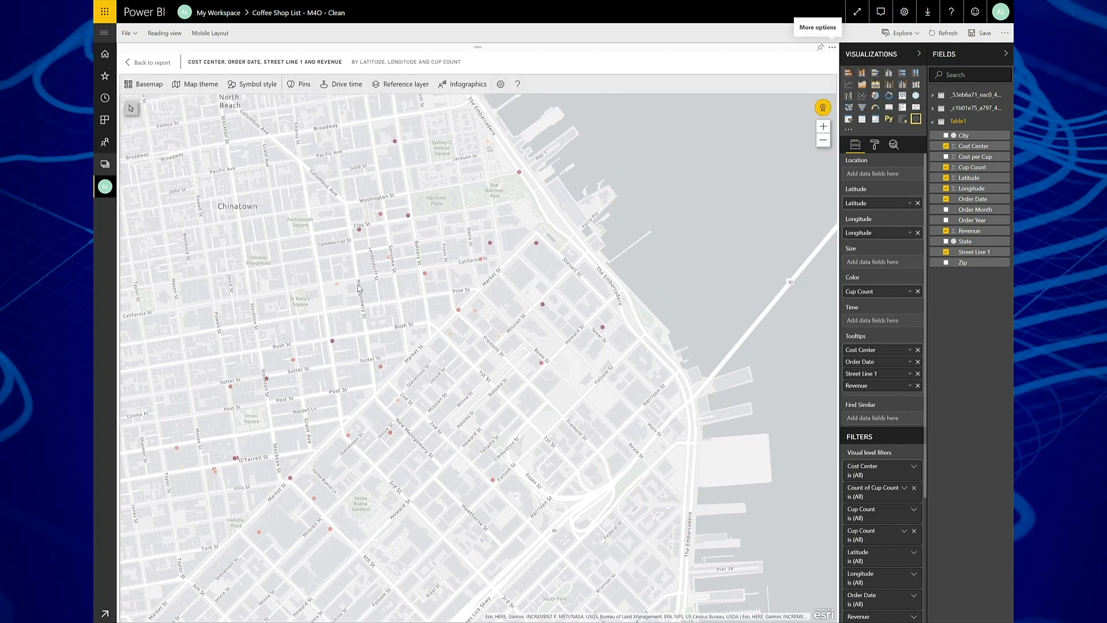
Preview the Streets and OpenStreetMap basemaps, and set the map's basemap to Dark Gray Canvas.
{"action": "left_click", "coordinate": [149, 85]}
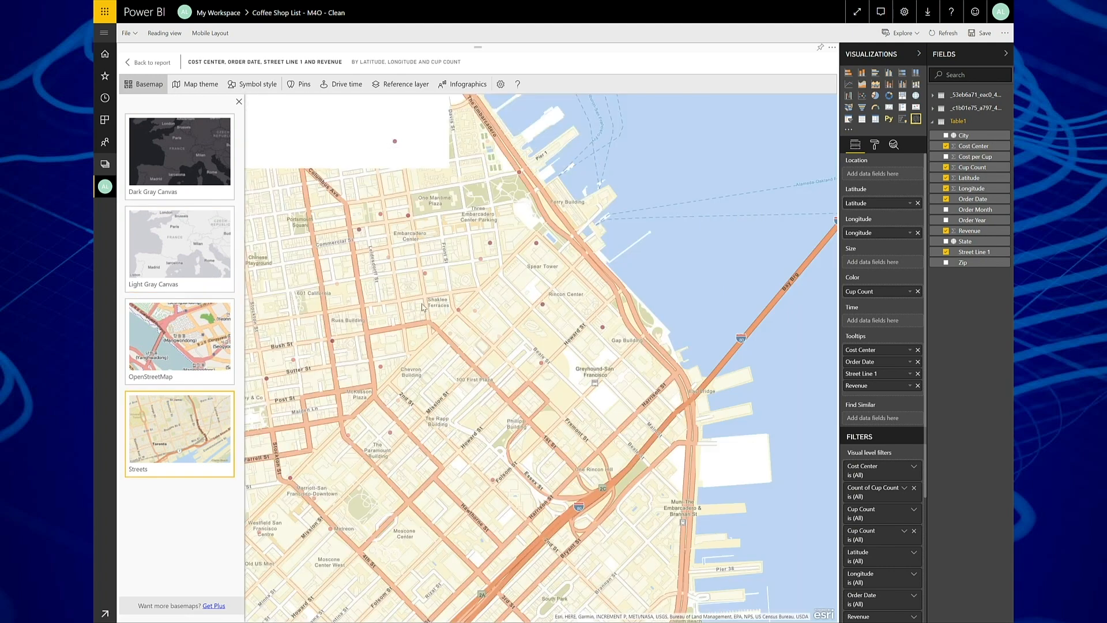
{"action": "left_click", "coordinate": [188, 341]}
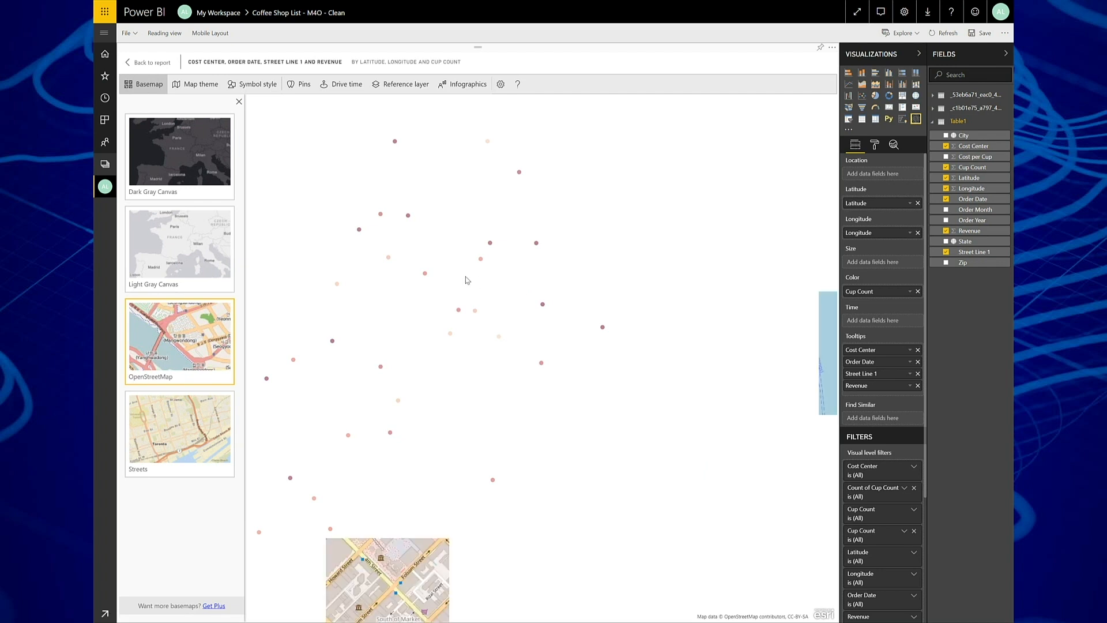
{"action": "scroll", "coordinate": [497, 301], "scroll_direction": "up", "scroll_amount": 1}
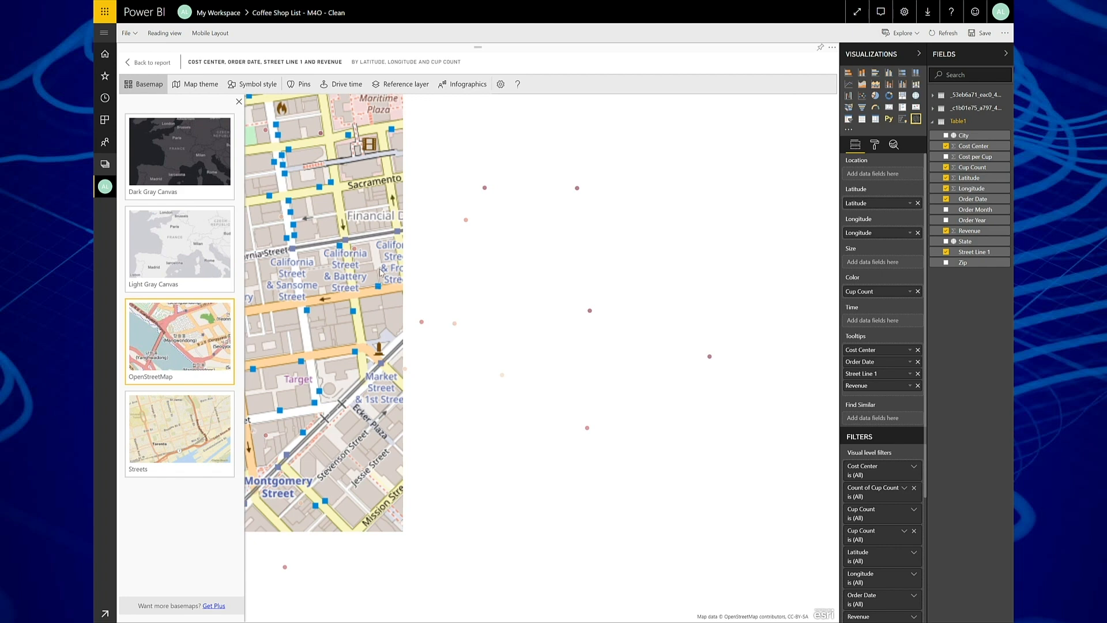
{"action": "scroll", "coordinate": [381, 272], "scroll_direction": "down", "scroll_amount": 1}
{"action": "left_click_drag", "start_coordinate": [455, 289], "coordinate": [489, 328]}
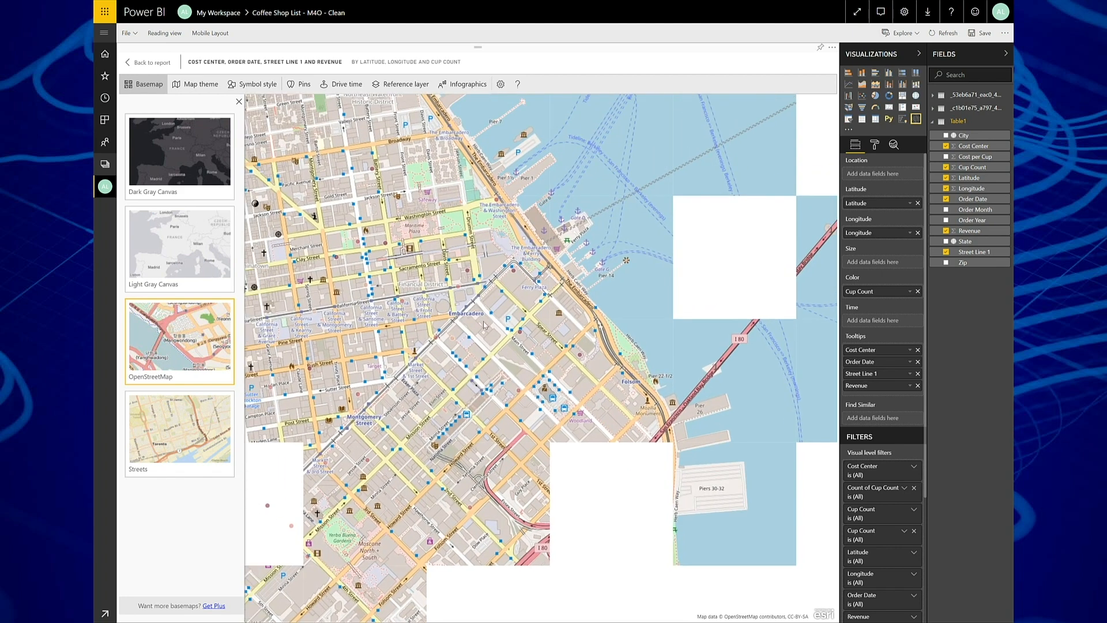
{"action": "left_click", "coordinate": [183, 163]}
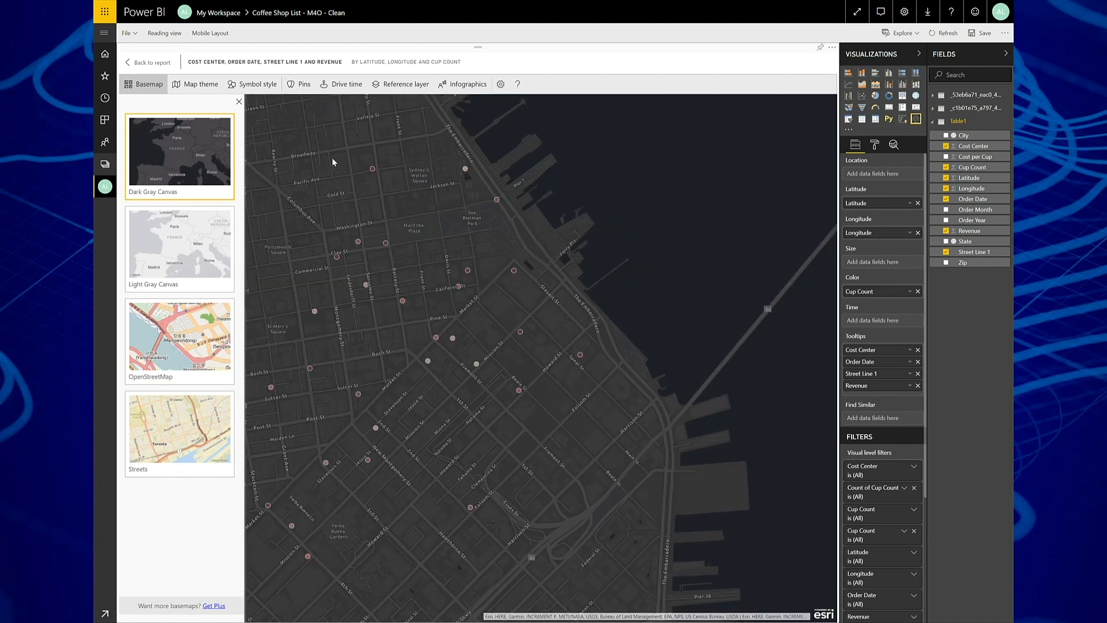
{"action": "left_click", "coordinate": [239, 102]}
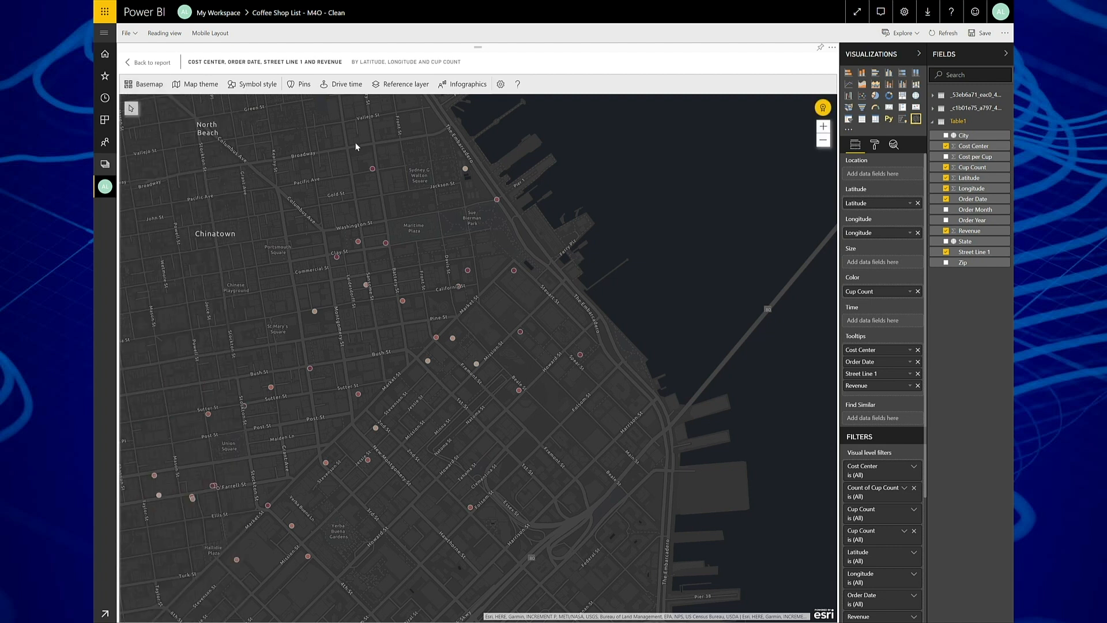
Change the map symbols to a diamond shape with a symbol size of 33 px.
{"action": "left_click", "coordinate": [252, 85]}
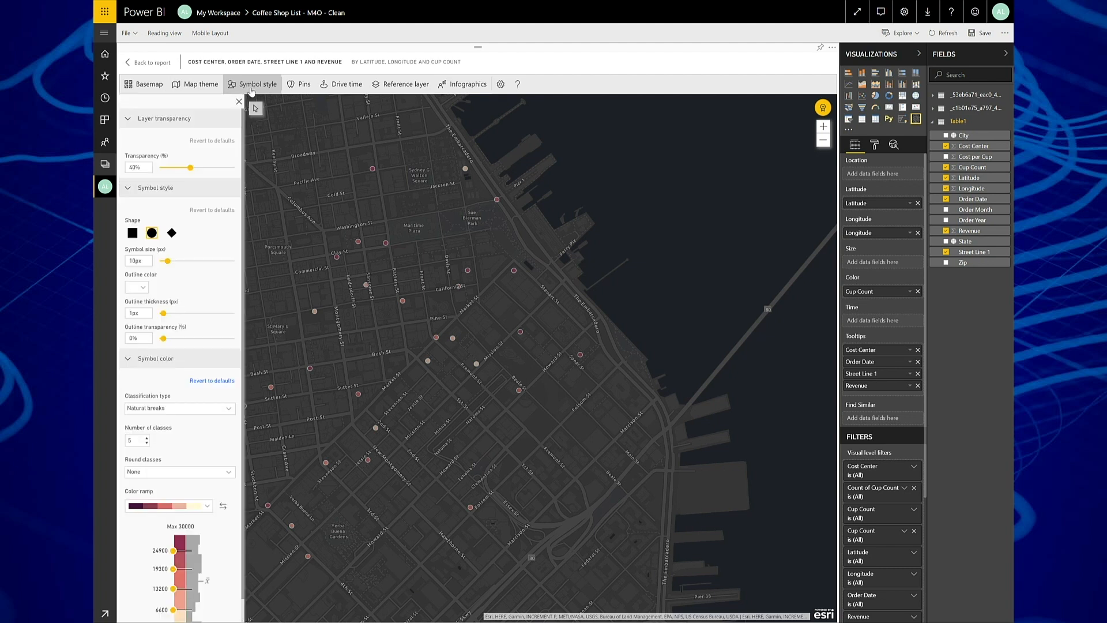
{"action": "scroll", "coordinate": [215, 310], "scroll_direction": "down", "scroll_amount": 1}
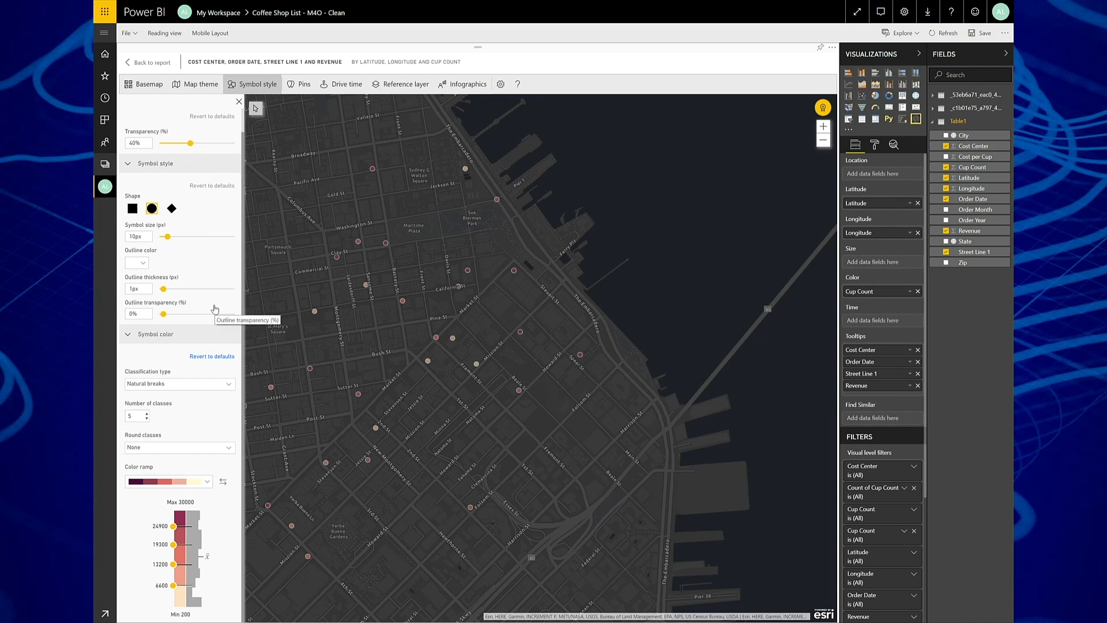
{"action": "scroll", "coordinate": [215, 310], "scroll_direction": "up", "scroll_amount": 1}
{"action": "scroll", "coordinate": [216, 309], "scroll_direction": "down", "scroll_amount": 1}
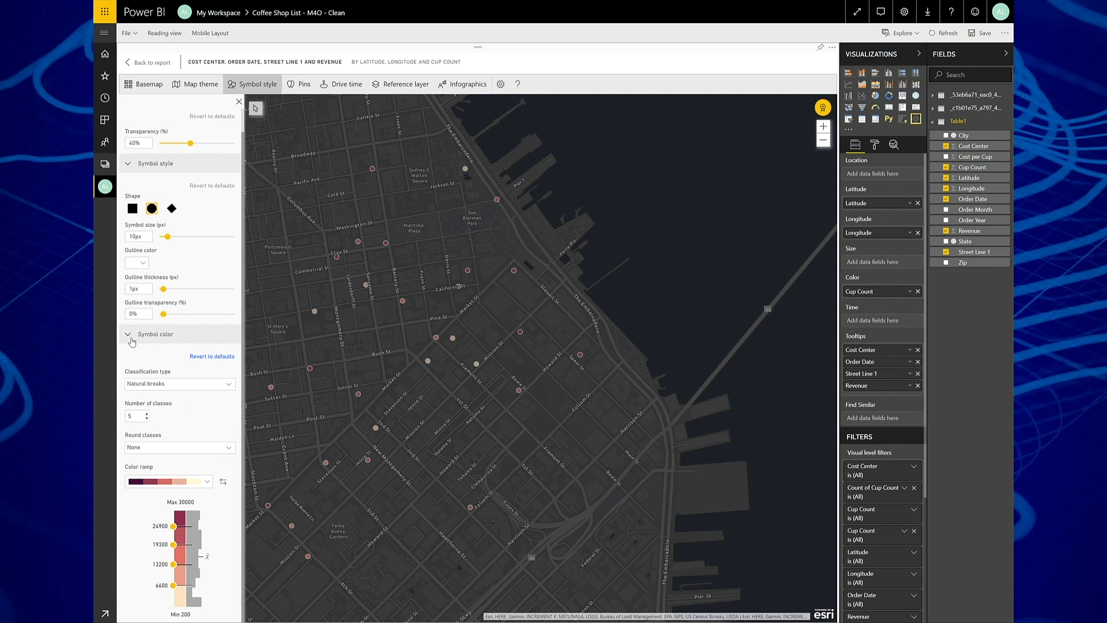
{"action": "scroll", "coordinate": [128, 346], "scroll_direction": "up", "scroll_amount": 1}
{"action": "left_click", "coordinate": [172, 216]}
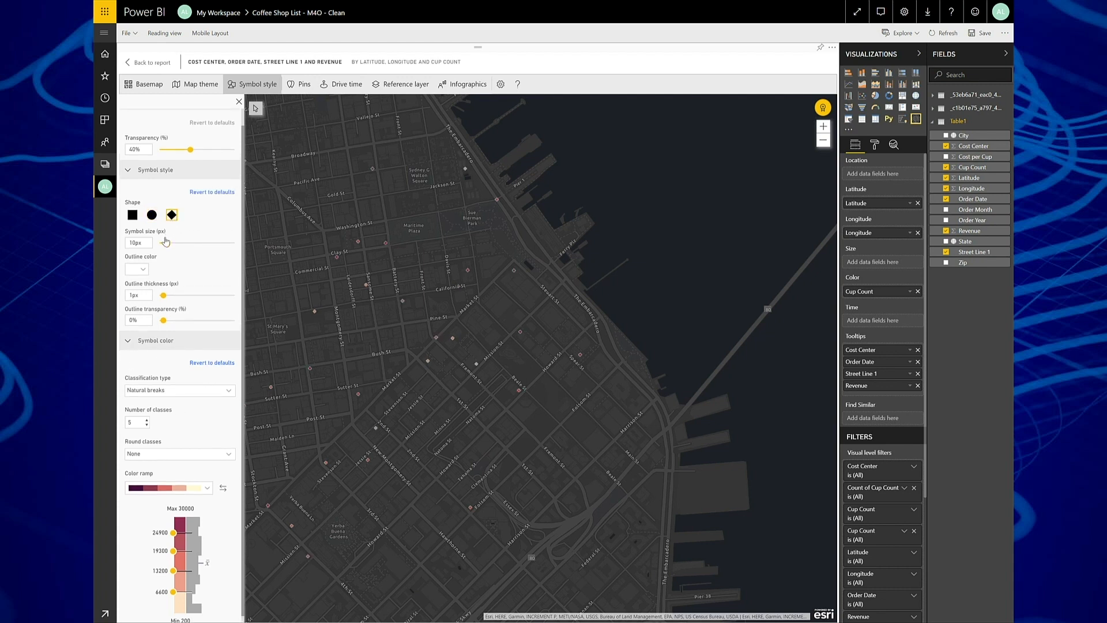
{"action": "left_click_drag", "start_coordinate": [168, 243], "coordinate": [184, 247]}
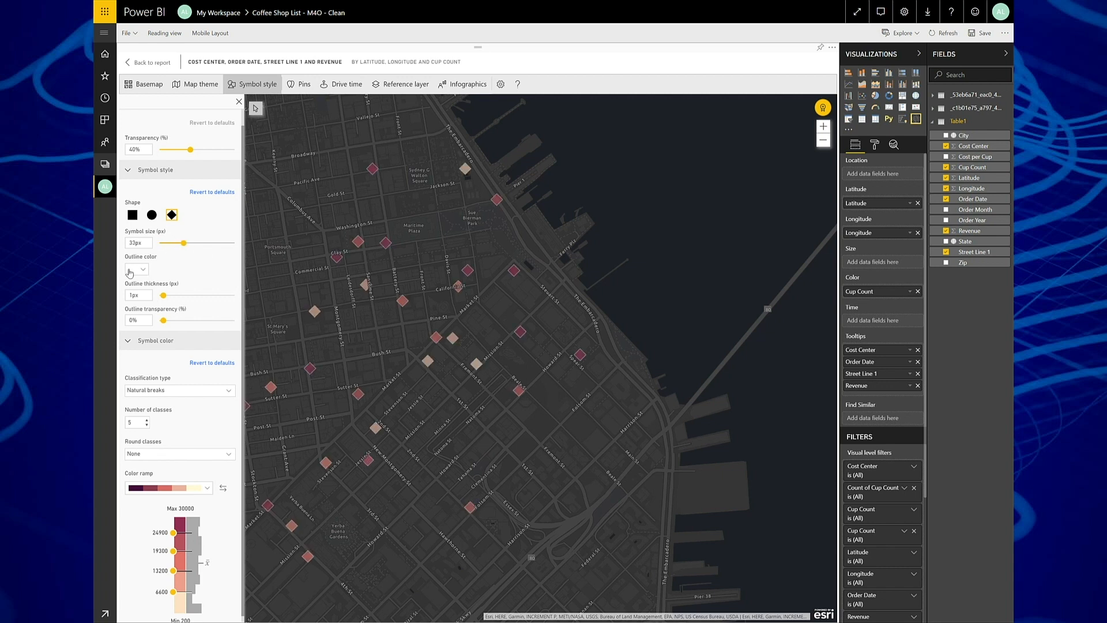
Give the symbols a yellow outline 2 px thick and set the layer transparency to 5%.
{"action": "left_click", "coordinate": [137, 269]}
{"action": "left_click", "coordinate": [213, 365]}
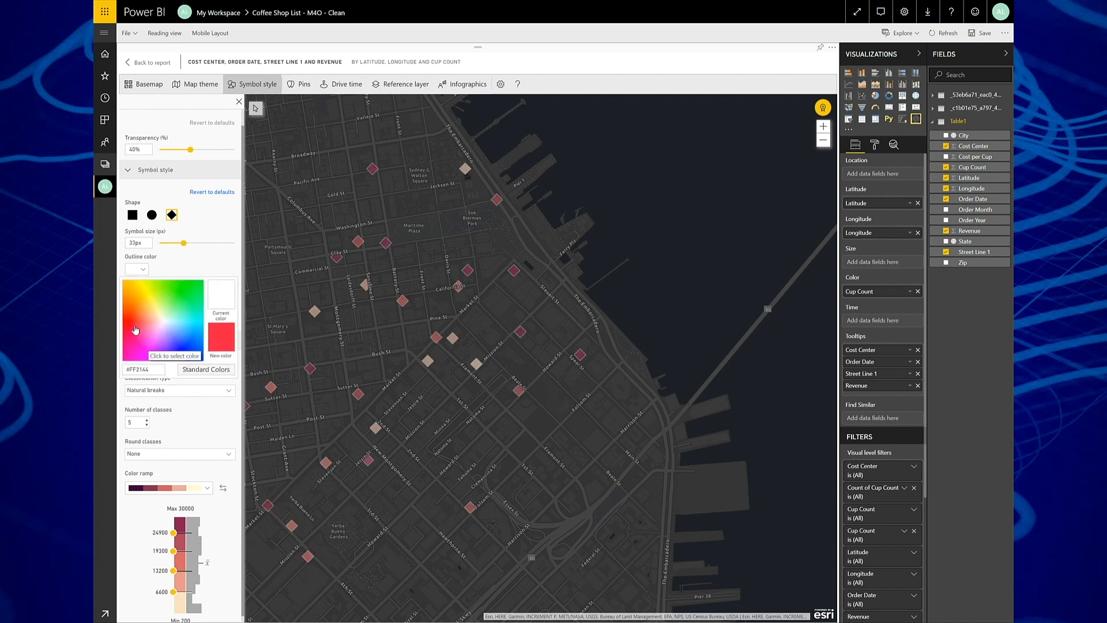
{"action": "left_click", "coordinate": [142, 295]}
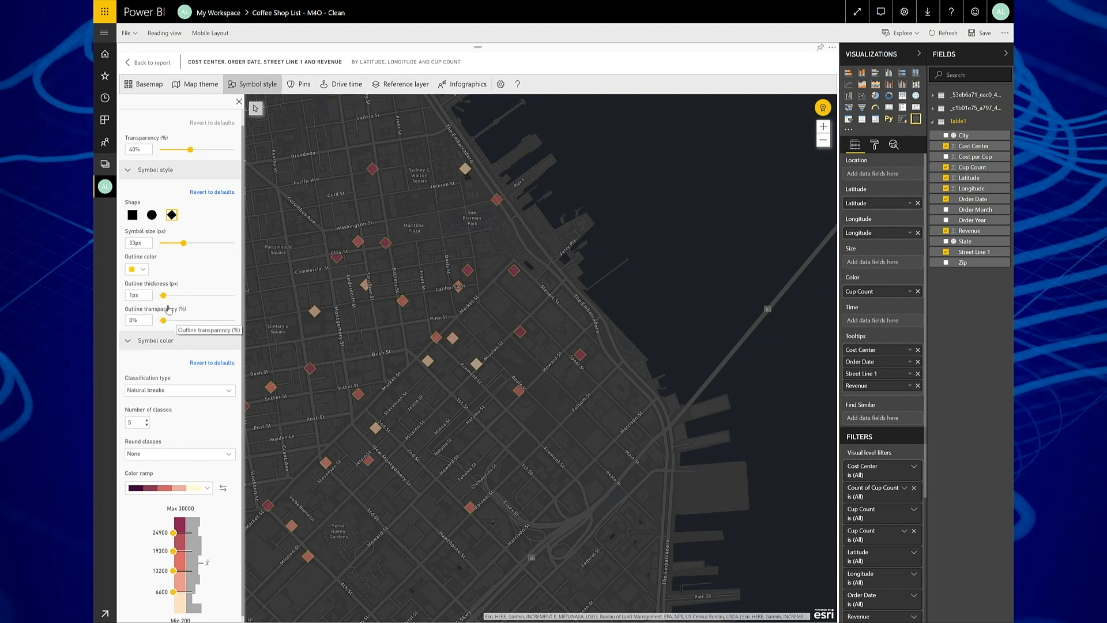
{"action": "left_click_drag", "start_coordinate": [163, 296], "coordinate": [171, 300]}
{"action": "left_click_drag", "start_coordinate": [191, 149], "coordinate": [165, 153]}
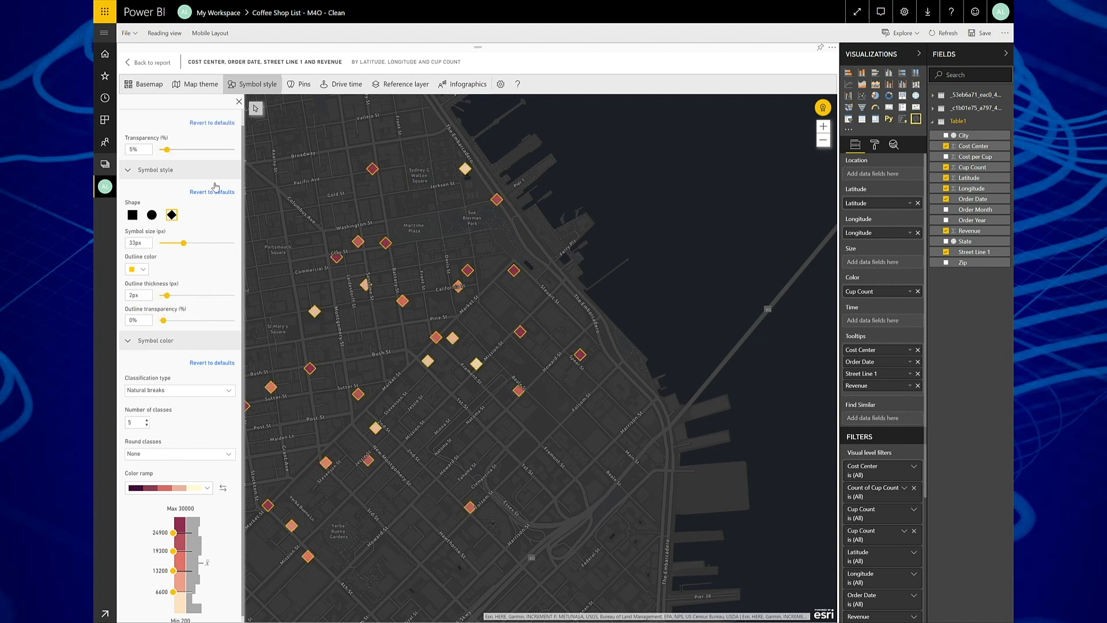
Set the symbol color classification to Manual Breaks with 3 classes.
{"action": "scroll", "coordinate": [213, 435], "scroll_direction": "down", "scroll_amount": 1}
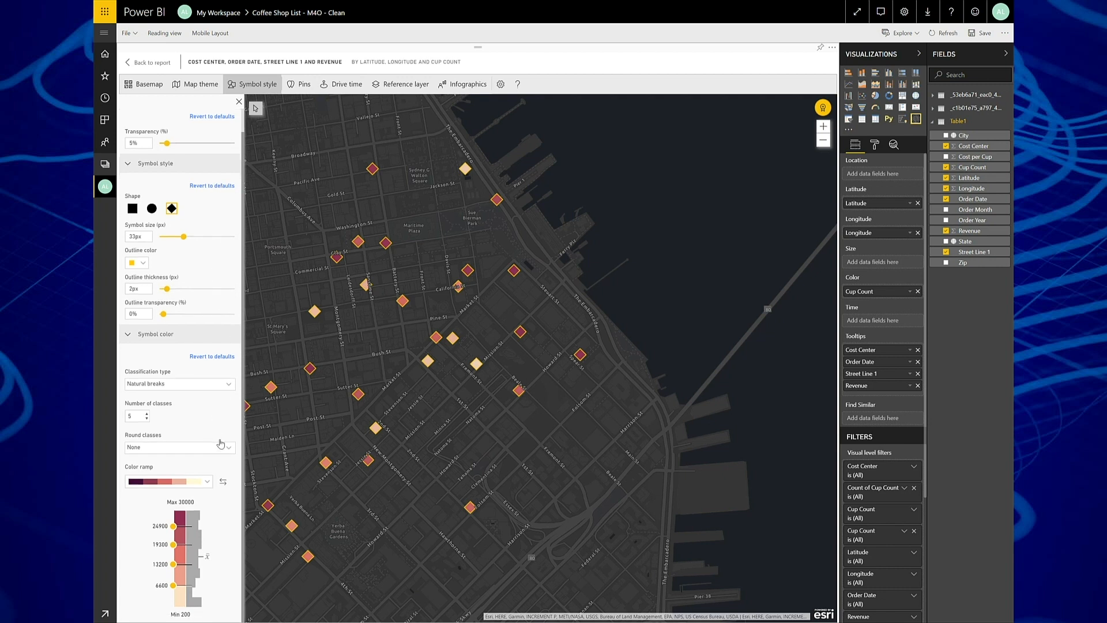
{"action": "left_click", "coordinate": [214, 385]}
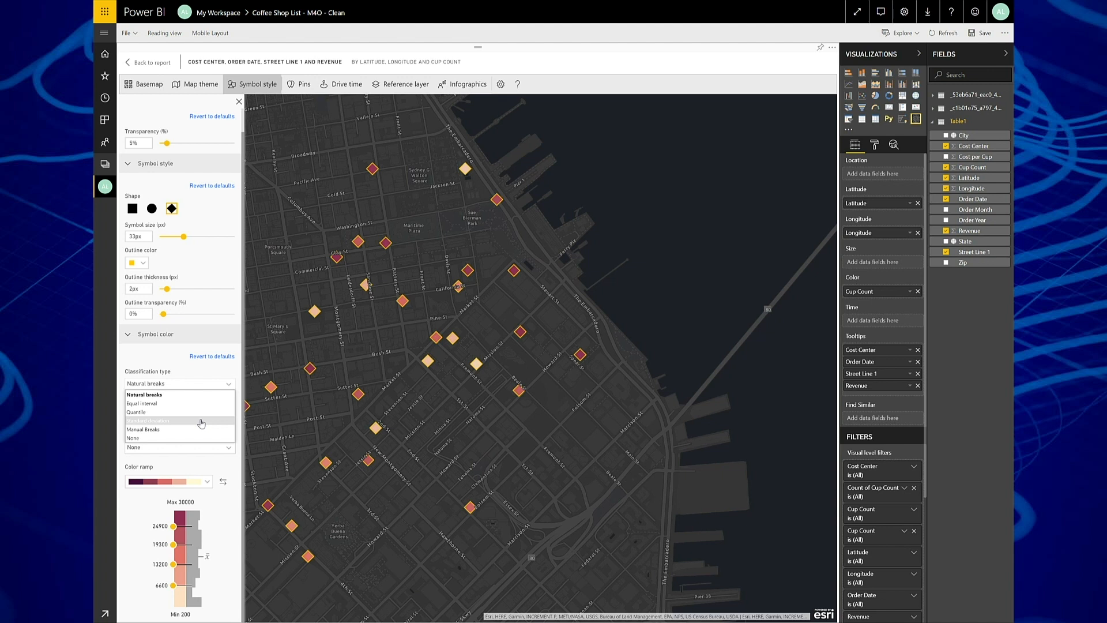
{"action": "left_click", "coordinate": [201, 422]}
{"action": "left_click", "coordinate": [185, 429]}
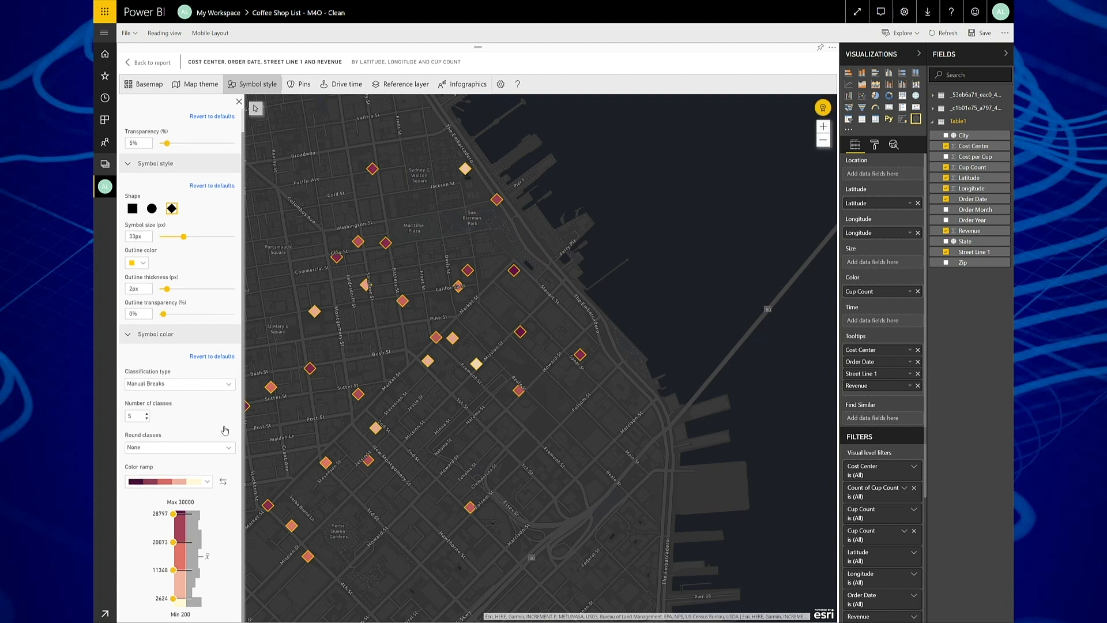
{"action": "left_click", "coordinate": [147, 419]}
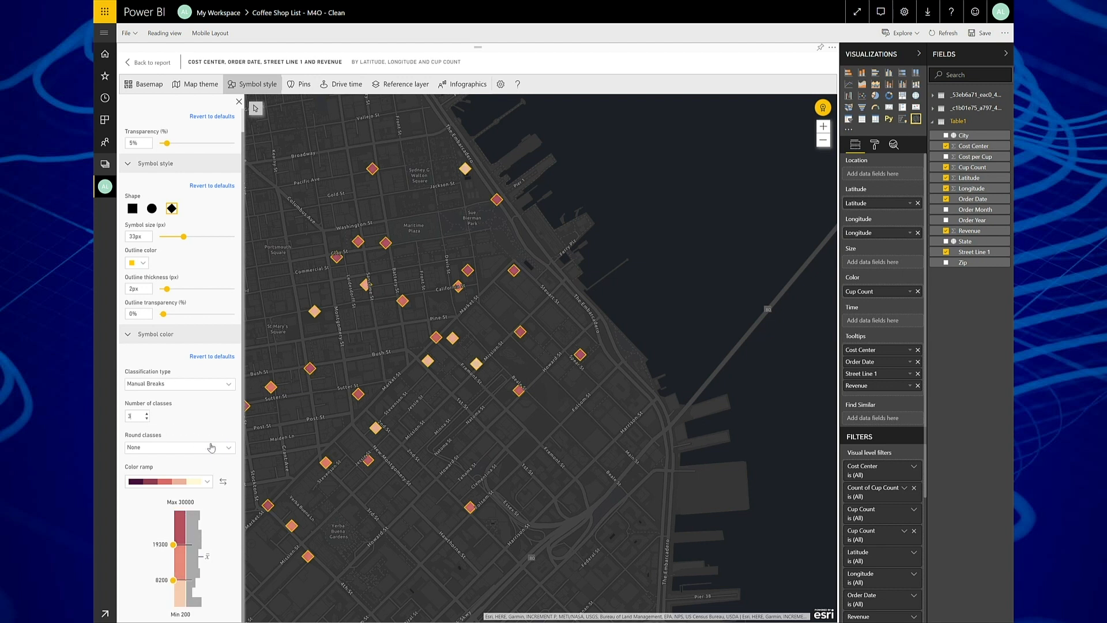
Set the upper class break to about 26424 and the lower class break to 2600.
{"action": "left_click_drag", "start_coordinate": [176, 546], "coordinate": [177, 524]}
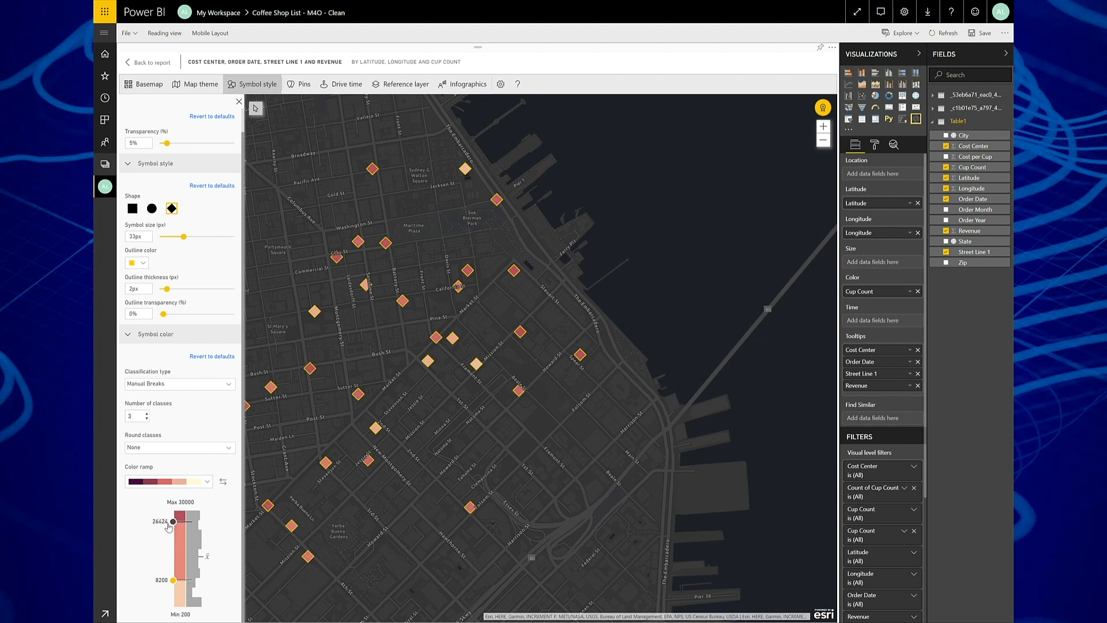
{"action": "left_click", "coordinate": [163, 580]}
{"action": "type", "text": "26"}
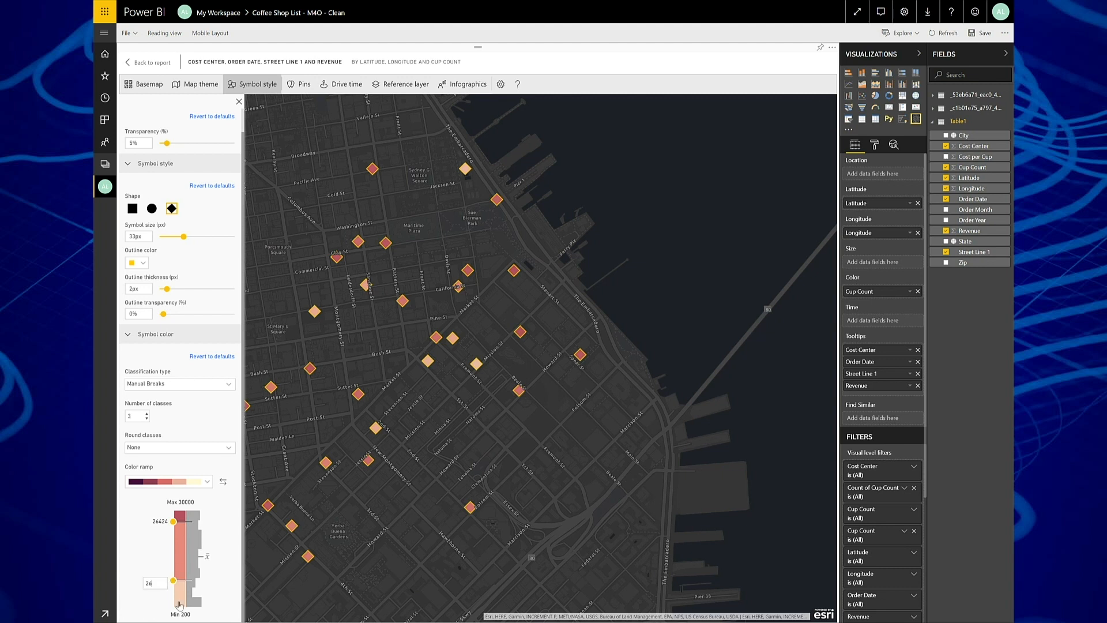
{"action": "key", "text": "Return"}
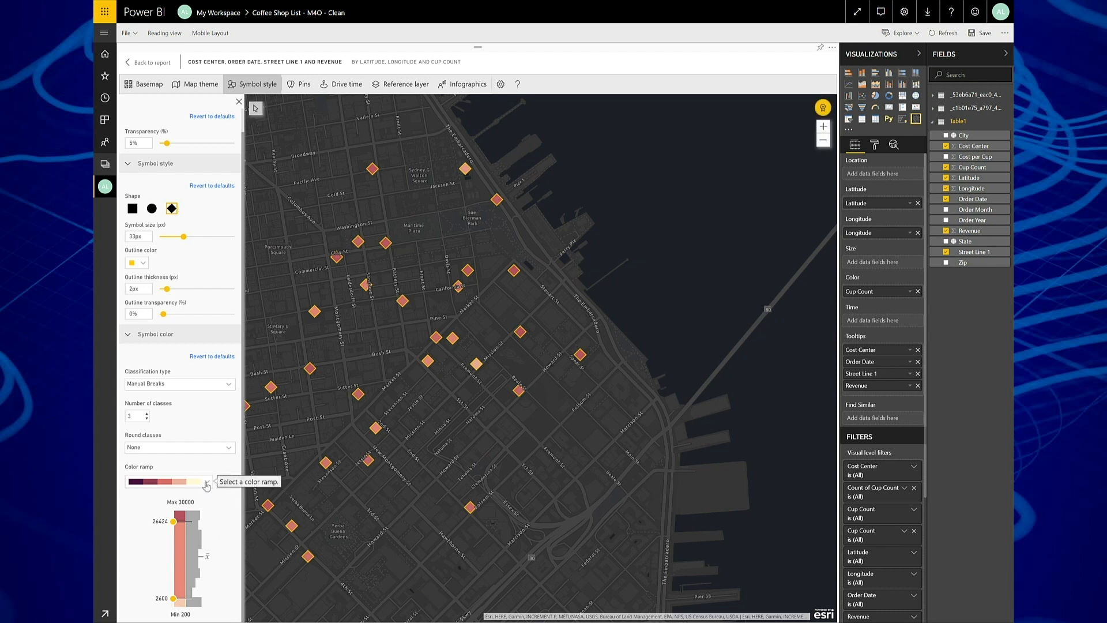
Apply an orange-to-brown color ramp, invert it so the lowest Cup Count class is darkest, and close the symbol style settings.
{"action": "left_click", "coordinate": [206, 485]}
{"action": "scroll", "coordinate": [205, 526], "scroll_direction": "down", "scroll_amount": 5}
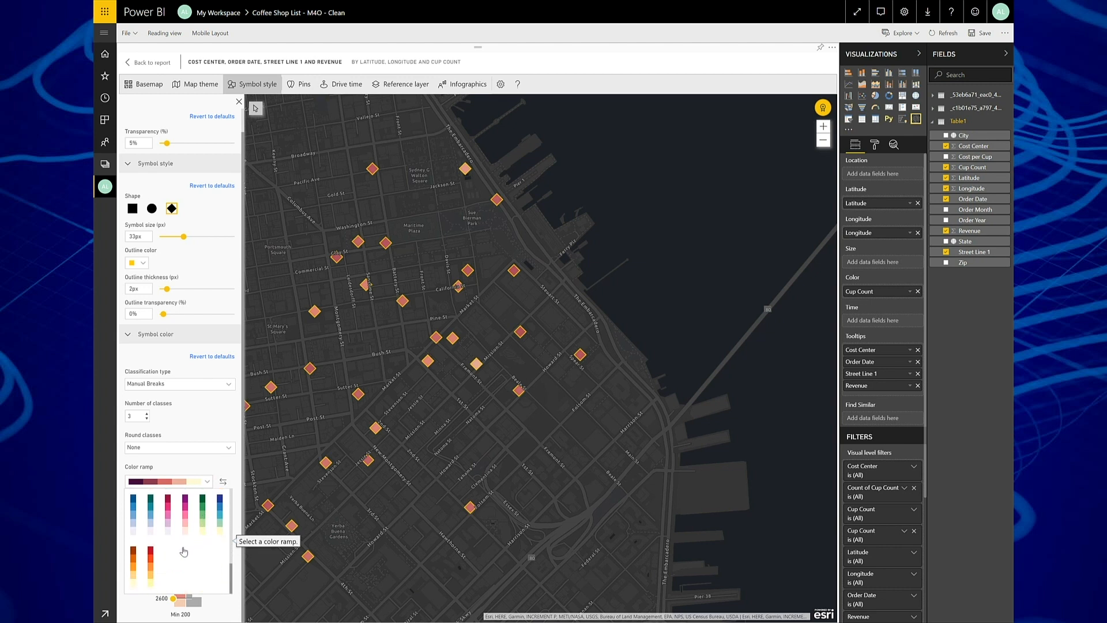
{"action": "left_click", "coordinate": [136, 570]}
{"action": "left_click", "coordinate": [224, 484]}
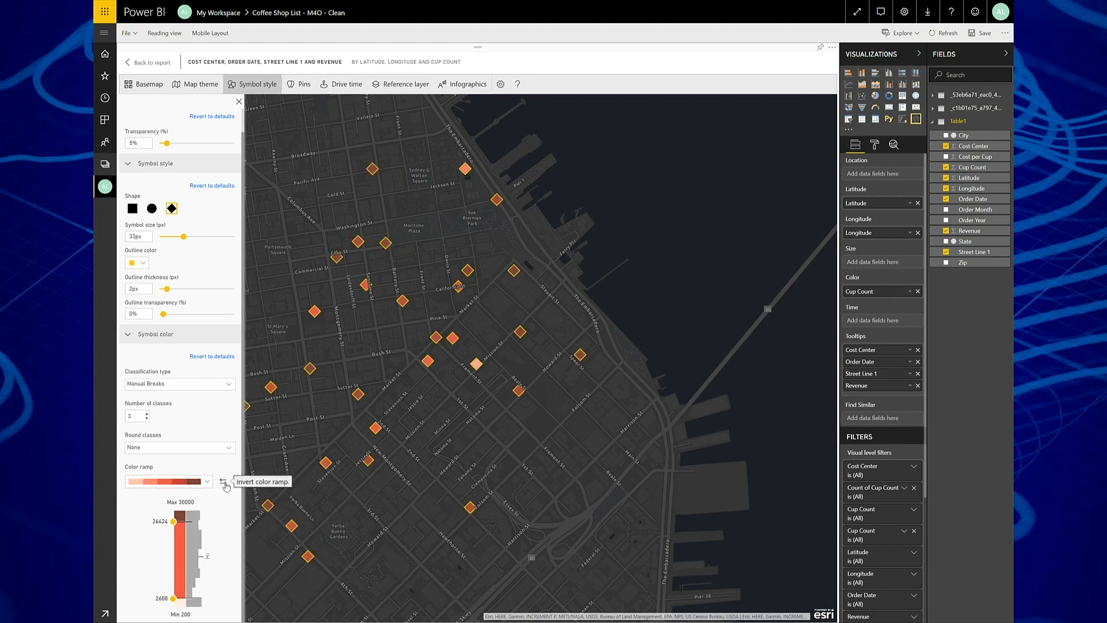
{"action": "left_click", "coordinate": [225, 485]}
{"action": "left_click", "coordinate": [207, 487]}
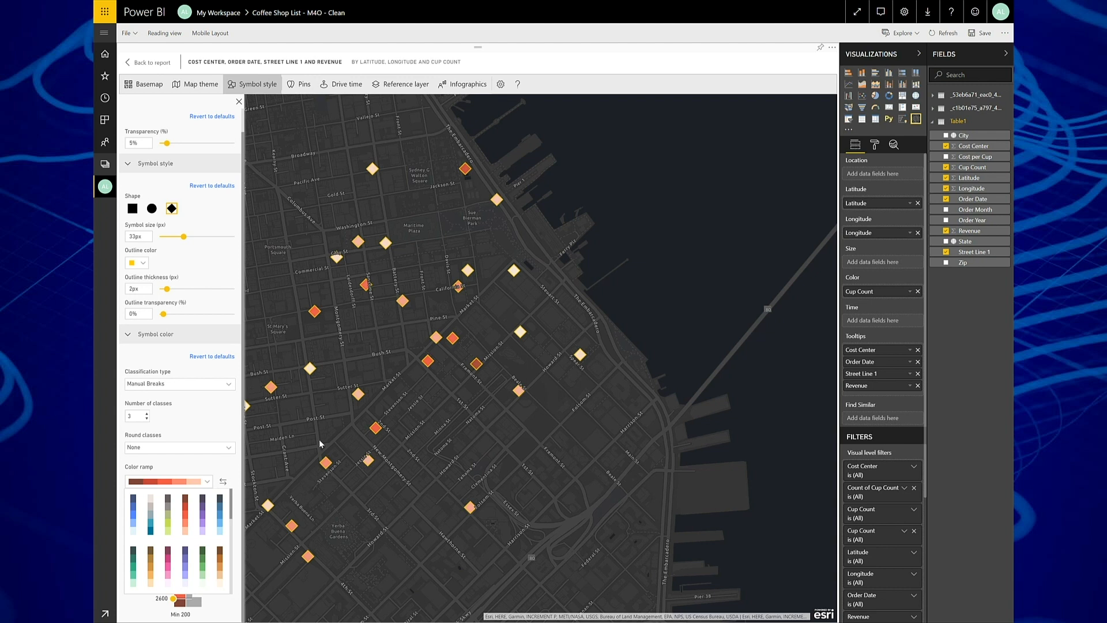
{"action": "left_click", "coordinate": [239, 102]}
{"action": "mouse_move", "coordinate": [482, 365]}
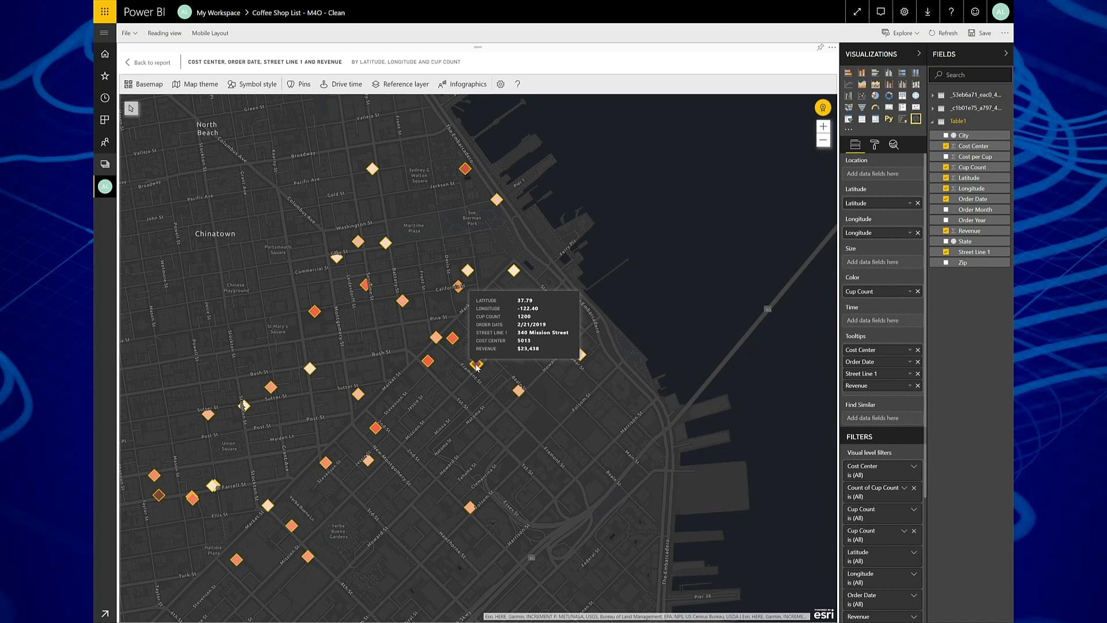
Inspect the details of the coffee shop on Mission Street near Main Street, and return from the enlarged map to the report.
{"action": "mouse_move", "coordinate": [527, 337]}
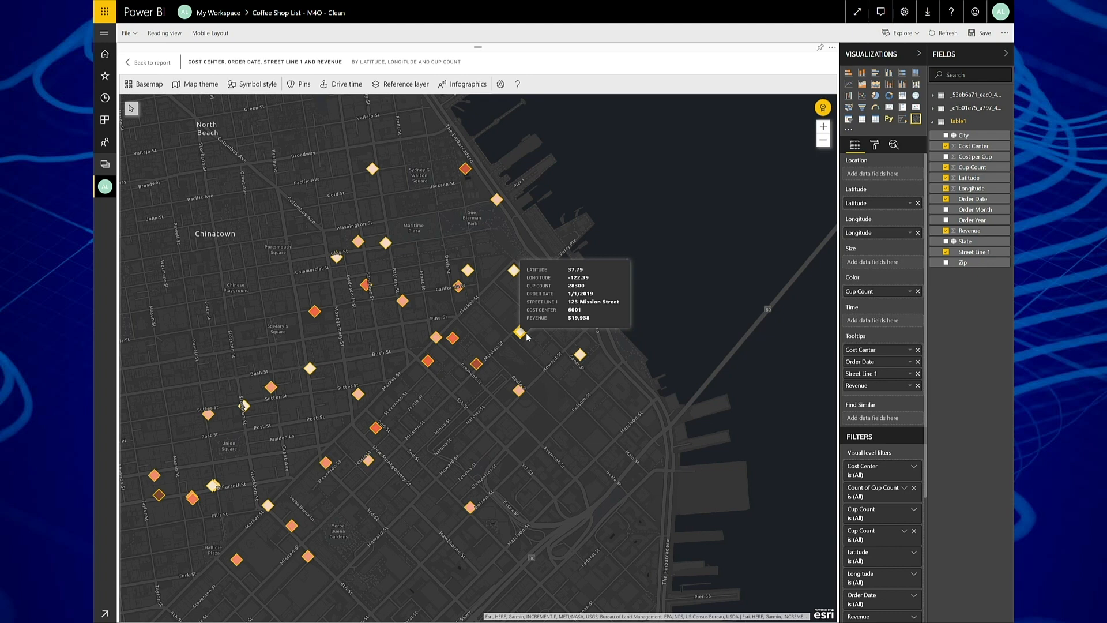
{"action": "scroll", "coordinate": [526, 336], "scroll_direction": "up", "scroll_amount": 1}
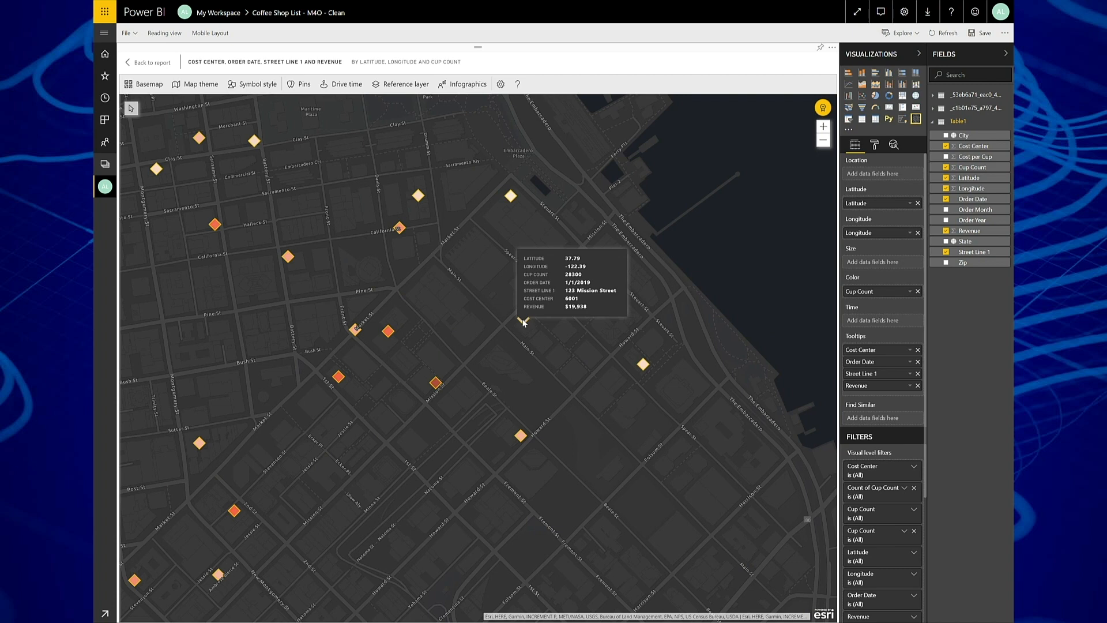
{"action": "scroll", "coordinate": [461, 318], "scroll_direction": "down", "scroll_amount": 3}
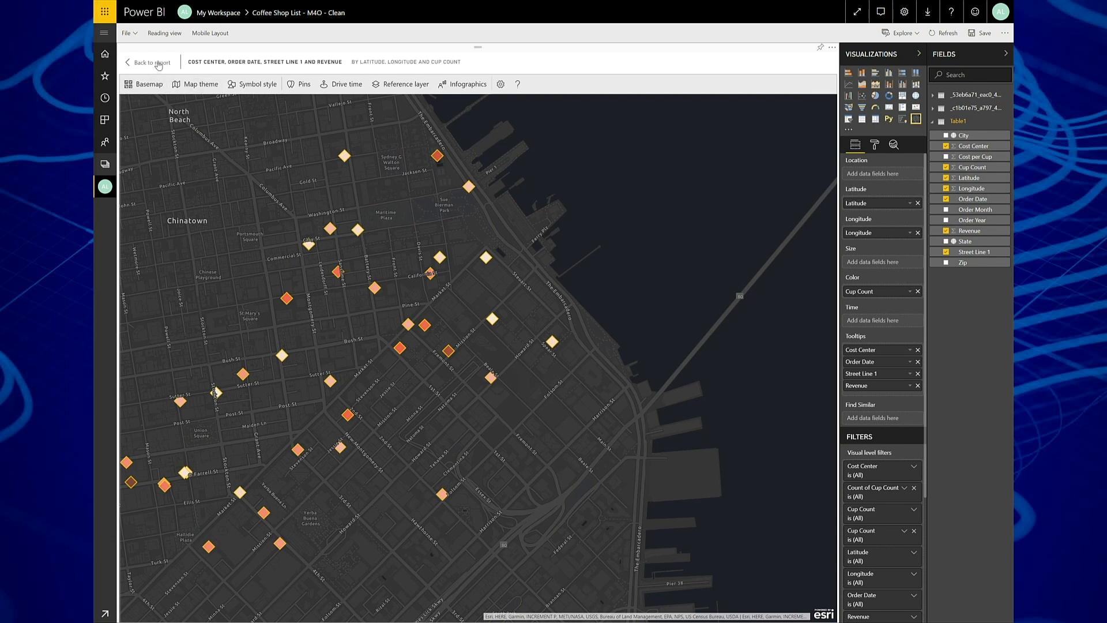
{"action": "left_click", "coordinate": [159, 63]}
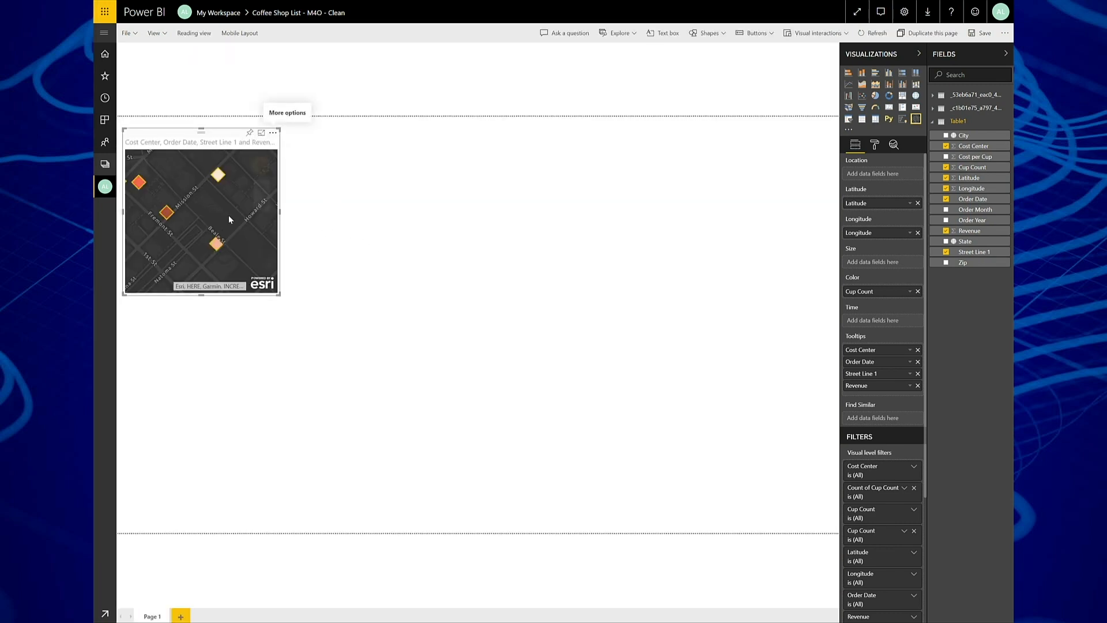
Add an empty donut chart and place it, enlarged, beside the map against the report page's right edge.
{"action": "left_click", "coordinate": [384, 237]}
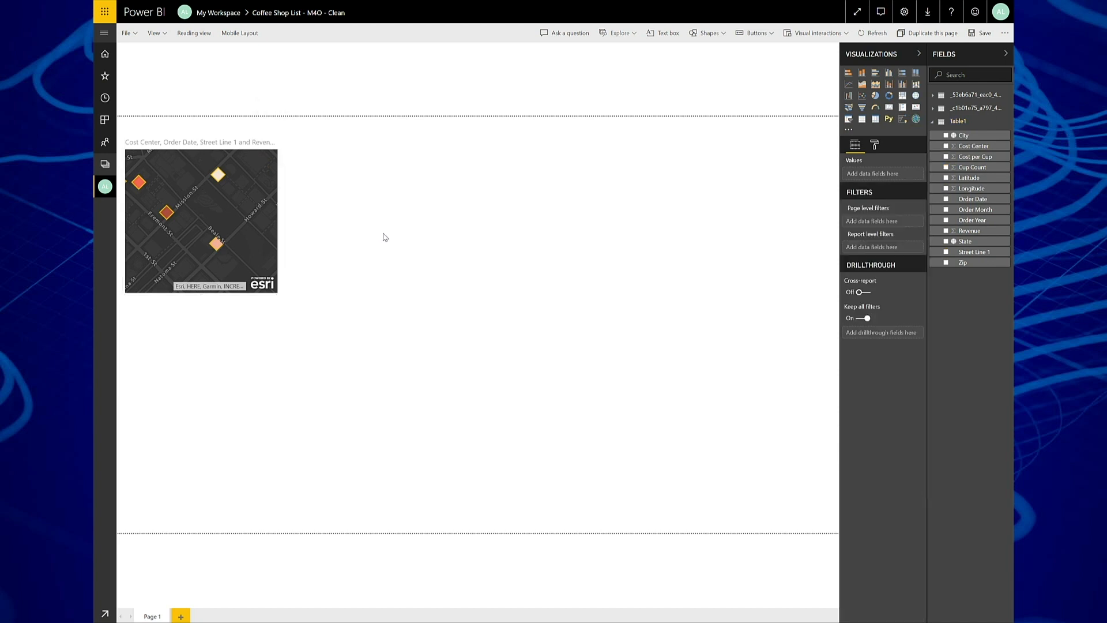
{"action": "left_click", "coordinate": [889, 97]}
{"action": "left_click_drag", "start_coordinate": [213, 307], "coordinate": [769, 122]}
{"action": "left_click_drag", "start_coordinate": [680, 284], "coordinate": [596, 355]}
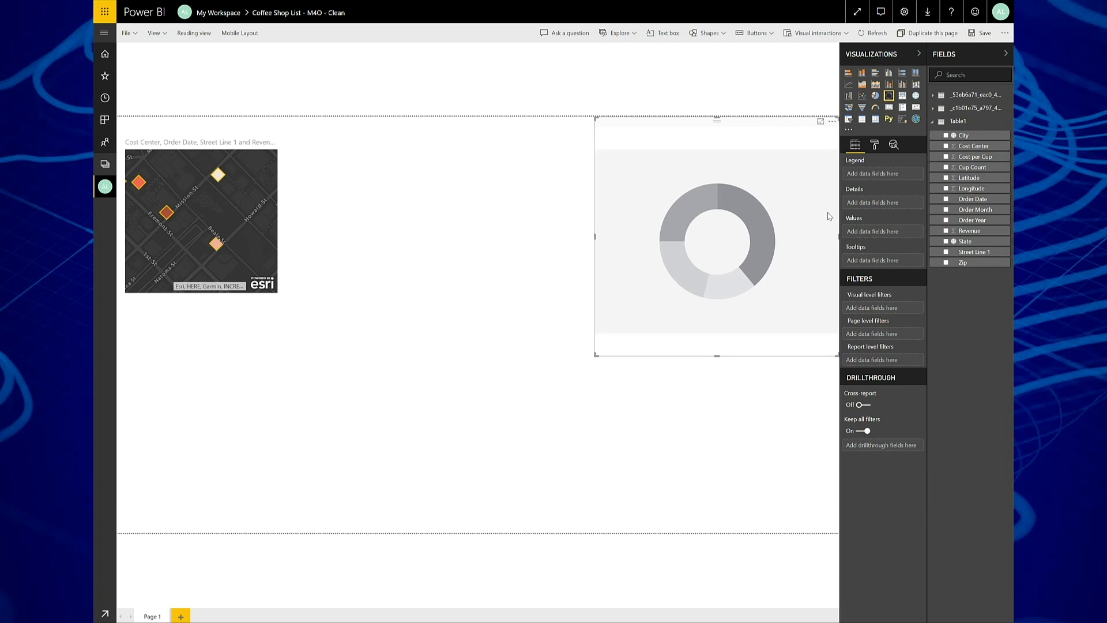
Chart Cup Count by Cost Center in the donut and enlarge the map so it reaches the donut chart.
{"action": "left_click_drag", "start_coordinate": [972, 167], "coordinate": [891, 231]}
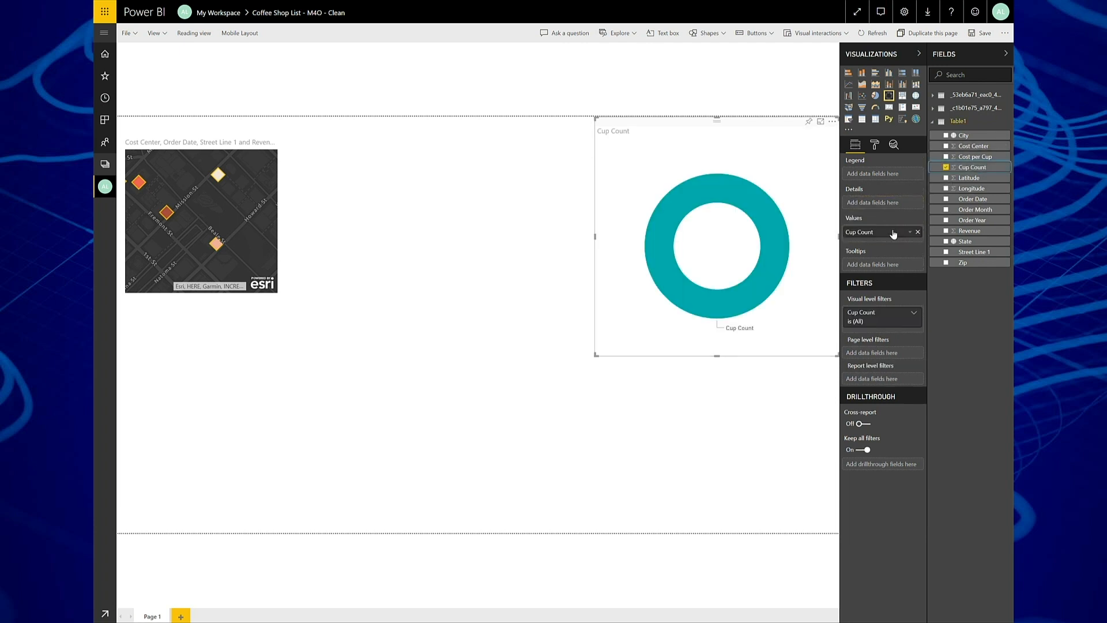
{"action": "left_click_drag", "start_coordinate": [973, 146], "coordinate": [892, 178]}
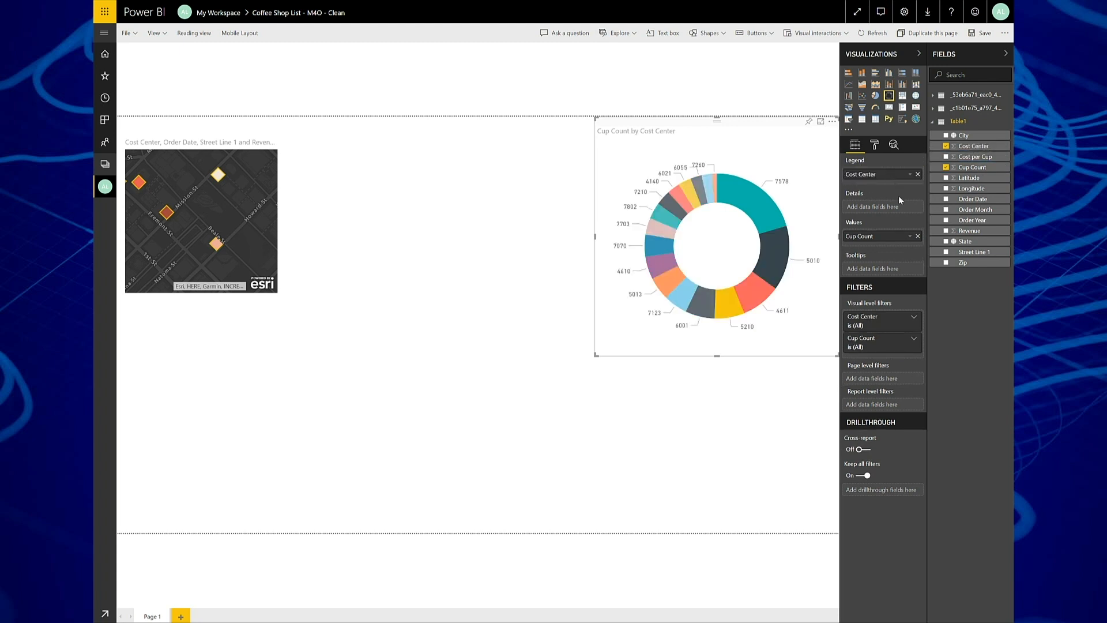
{"action": "left_click", "coordinate": [277, 292]}
{"action": "left_click_drag", "start_coordinate": [279, 296], "coordinate": [583, 356]}
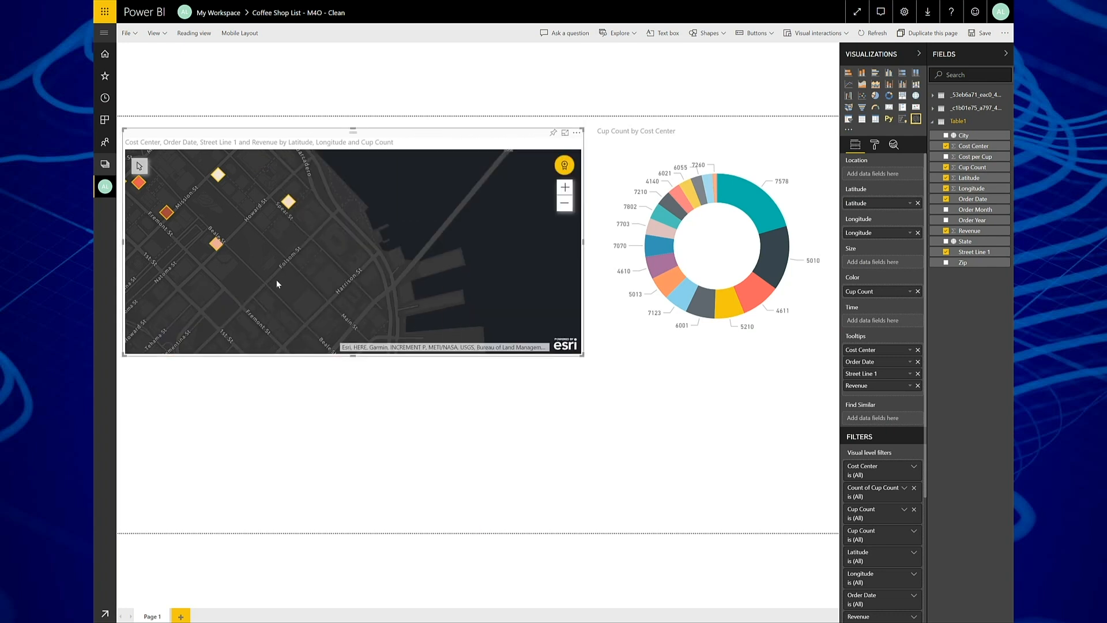
Filter the map by the Cost Center 7578 slice, inspect a Market Street shop's details, and clear the filter.
{"action": "left_click", "coordinate": [758, 209]}
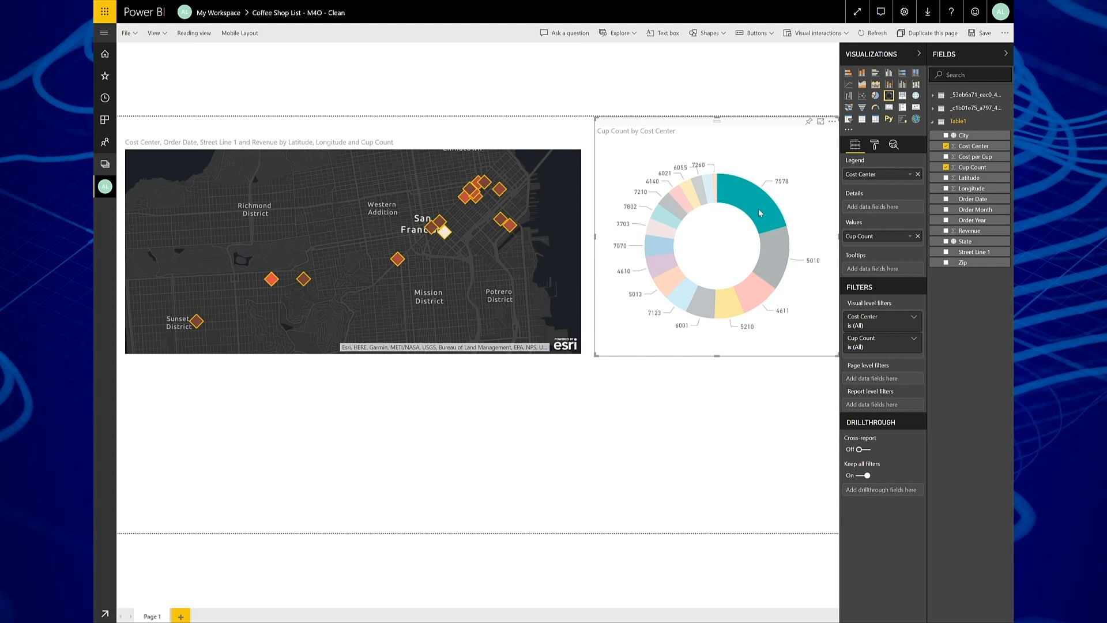
{"action": "mouse_move", "coordinate": [762, 209]}
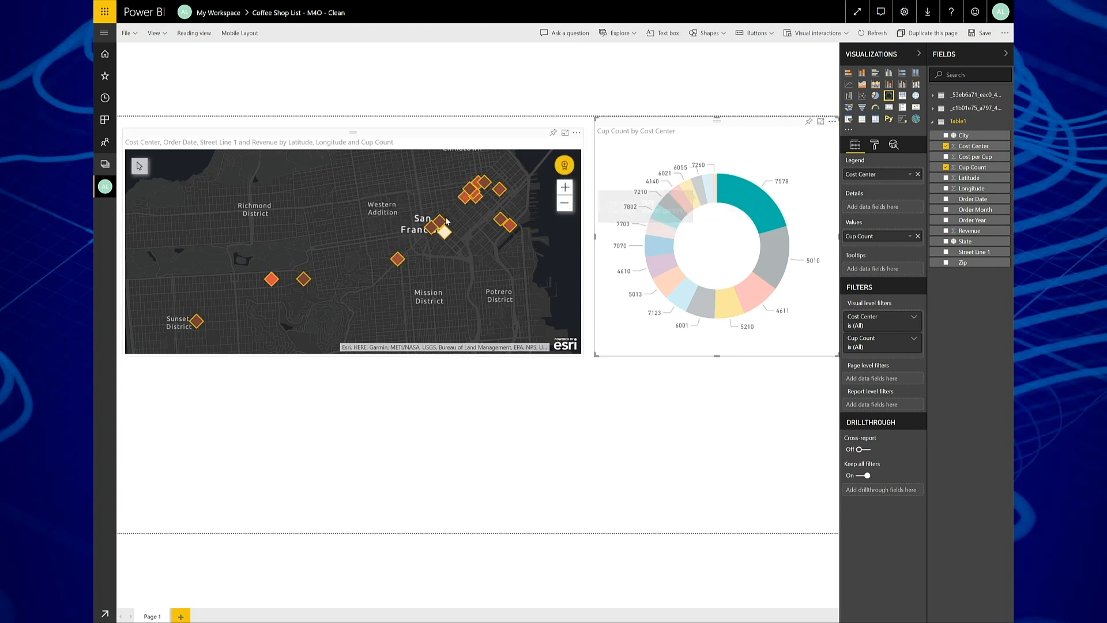
{"action": "left_click", "coordinate": [429, 231]}
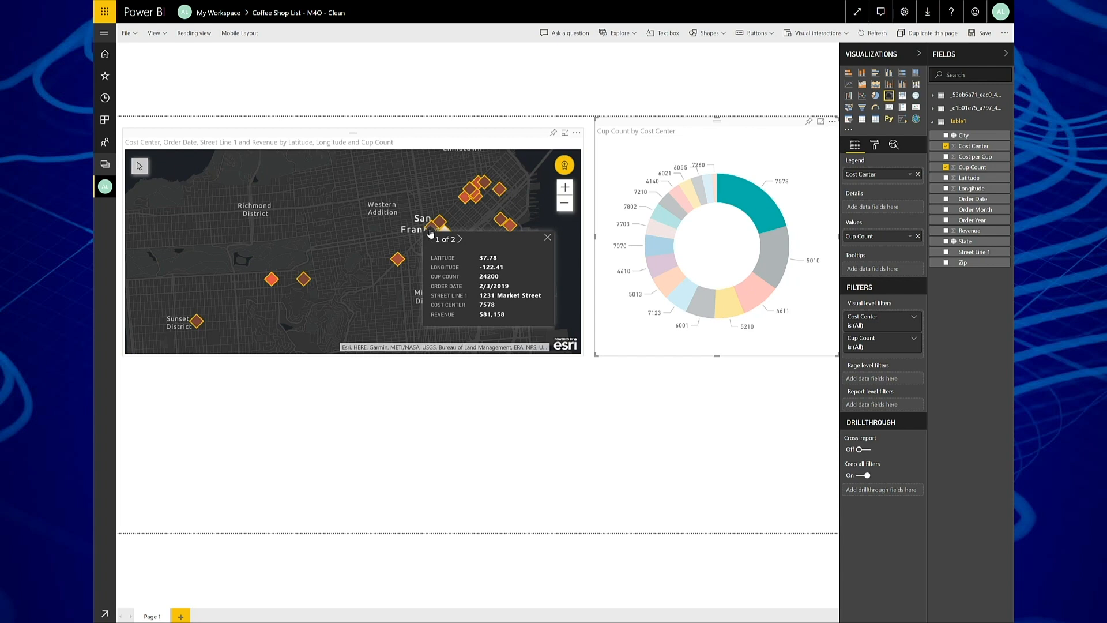
{"action": "mouse_move", "coordinate": [500, 190]}
{"action": "left_click", "coordinate": [762, 209]}
Select the dark shop symbol on Mission Street near Fremont Street to see its effect on the donut chart.
{"action": "scroll", "coordinate": [490, 201], "scroll_direction": "up", "scroll_amount": 3}
{"action": "left_click_drag", "start_coordinate": [496, 219], "coordinate": [385, 302]}
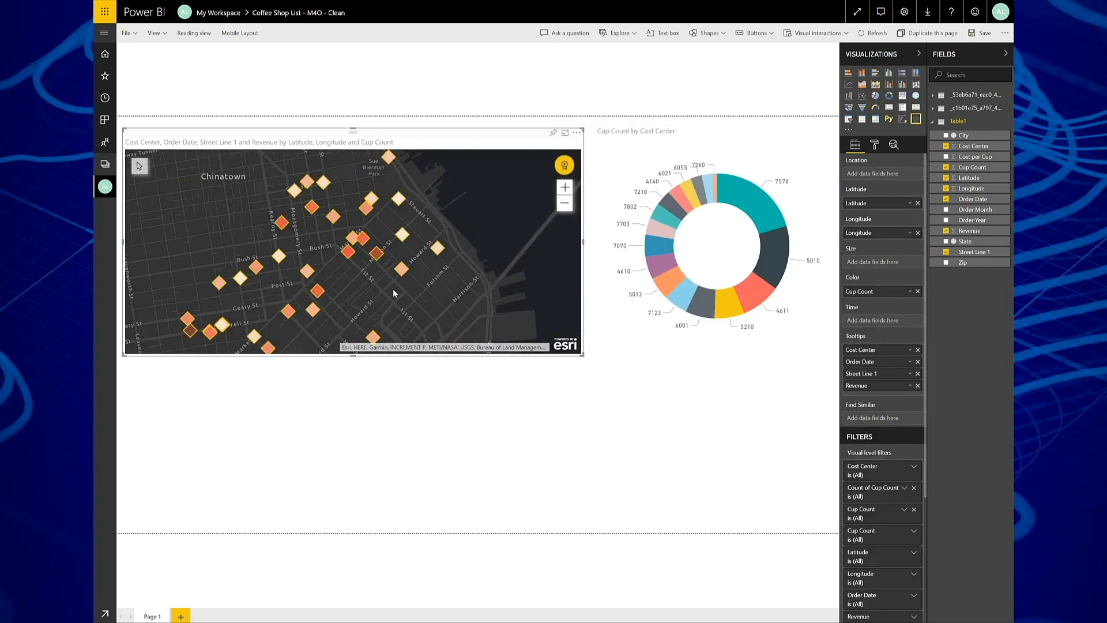
{"action": "scroll", "coordinate": [369, 265], "scroll_direction": "up", "scroll_amount": 2}
{"action": "left_click", "coordinate": [371, 267]}
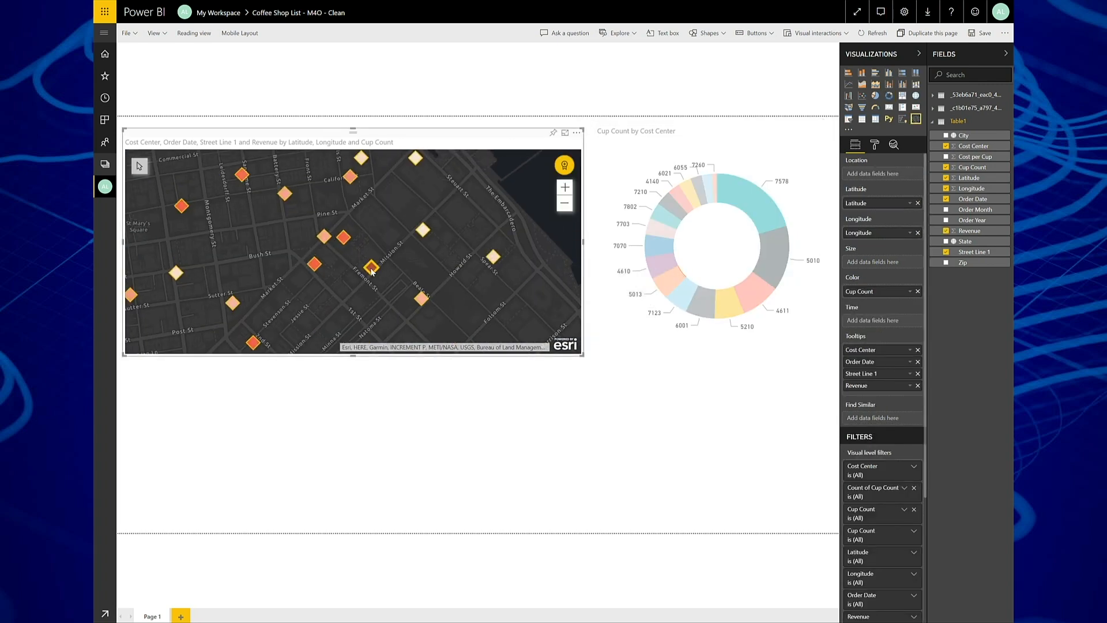
{"action": "mouse_move", "coordinate": [362, 168]}
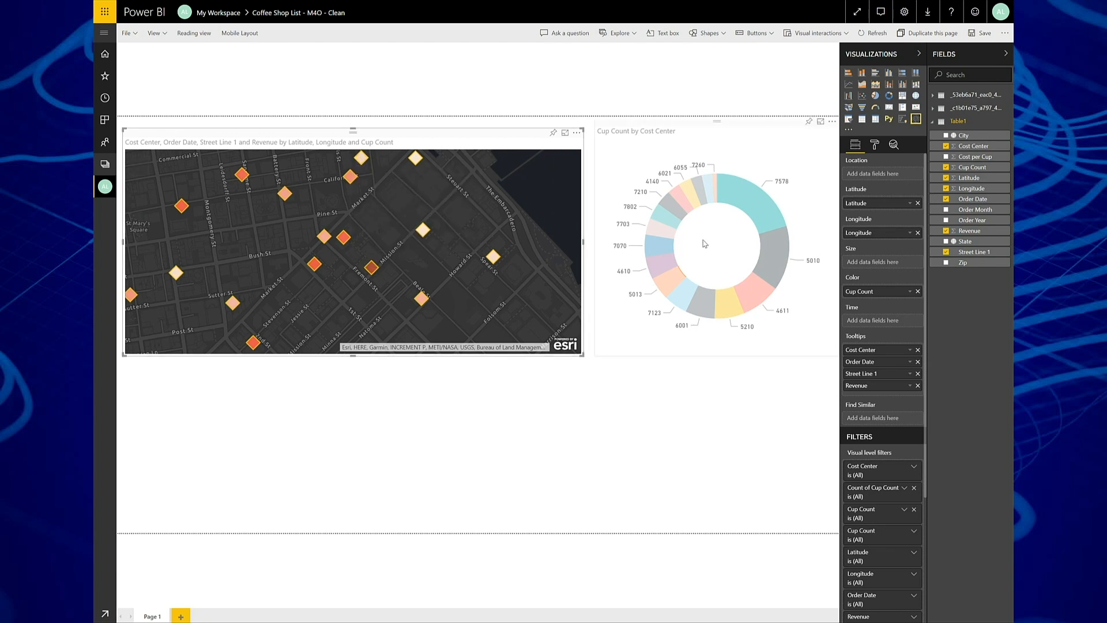
Add a donut chart below the map, half its width, showing average Cost per Cup by Order Month with Order Date in the tooltips.
{"action": "left_click", "coordinate": [609, 427]}
{"action": "left_click", "coordinate": [889, 95]}
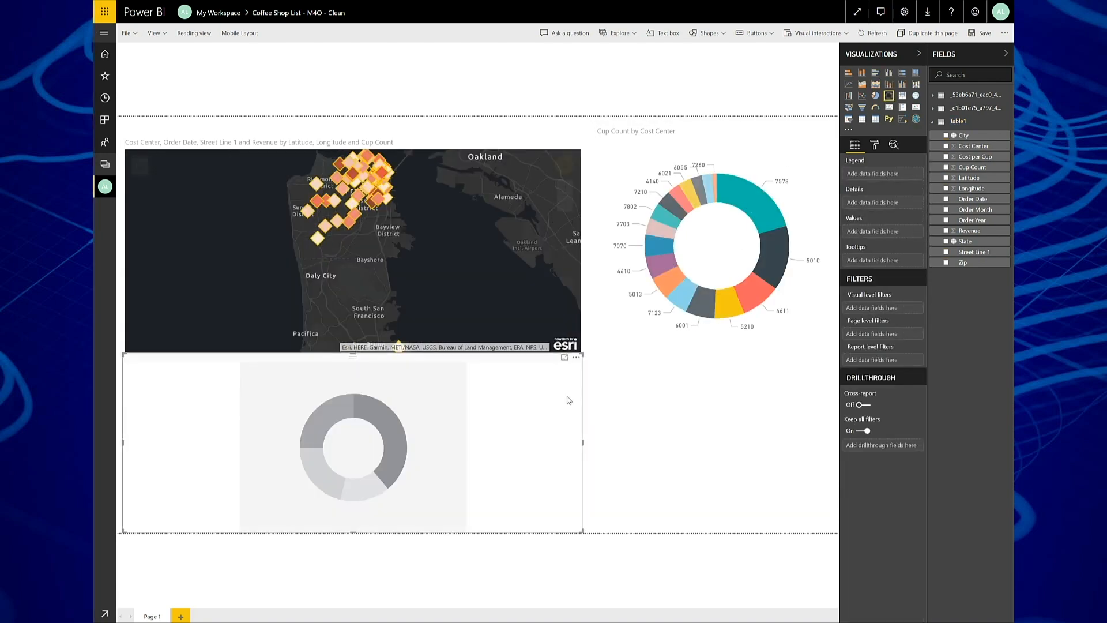
{"action": "left_click_drag", "start_coordinate": [975, 209], "coordinate": [885, 174]}
{"action": "left_click_drag", "start_coordinate": [975, 157], "coordinate": [888, 236]}
{"action": "left_click", "coordinate": [910, 236]}
{"action": "left_click", "coordinate": [934, 301]}
{"action": "left_click_drag", "start_coordinate": [972, 199], "coordinate": [890, 270]}
{"action": "left_click_drag", "start_coordinate": [583, 355], "coordinate": [352, 357]}
Add a scatter chart beside the lower donut, plotting Cup Count against unsummarized Cost per Cup, with Cost Center as legend.
{"action": "left_click", "coordinate": [448, 416]}
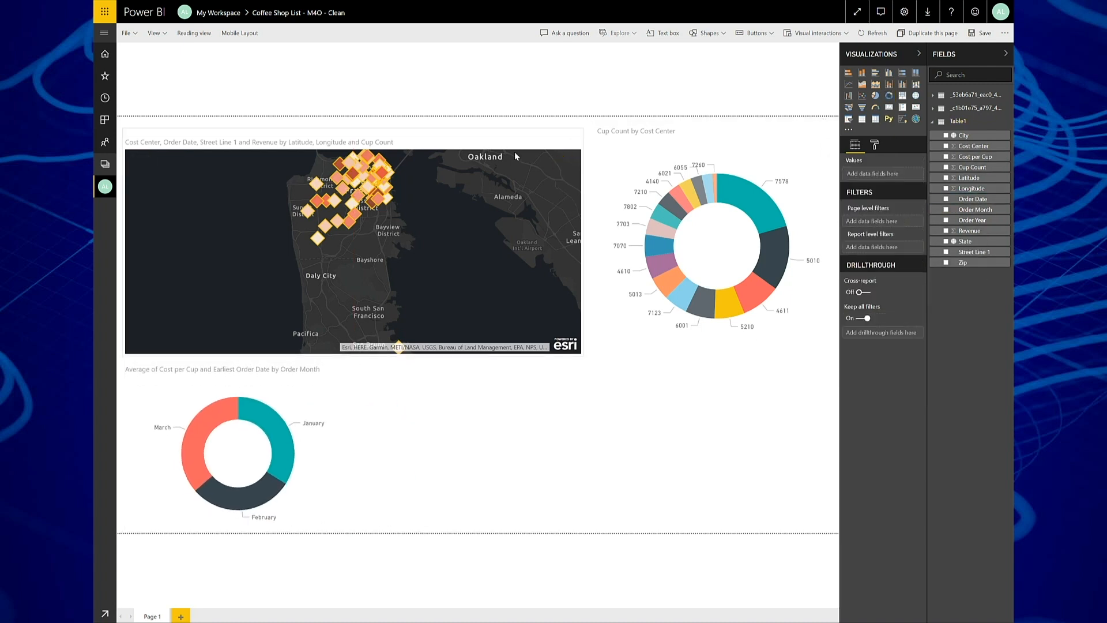
{"action": "left_click", "coordinate": [862, 96]}
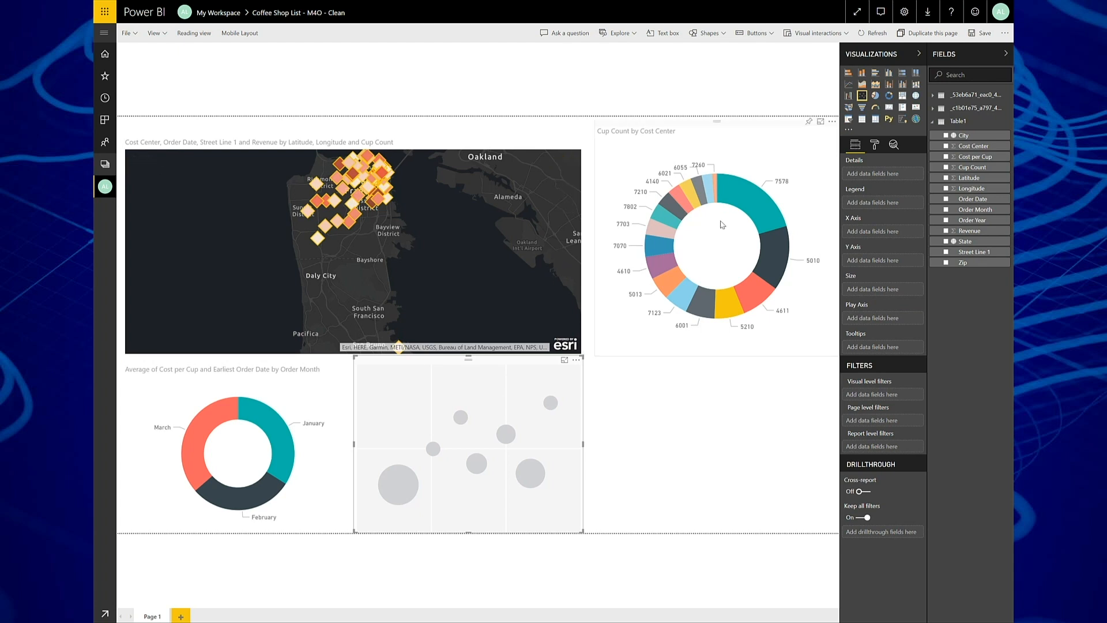
{"action": "left_click_drag", "start_coordinate": [973, 146], "coordinate": [882, 202]}
{"action": "left_click_drag", "start_coordinate": [972, 168], "coordinate": [883, 265]}
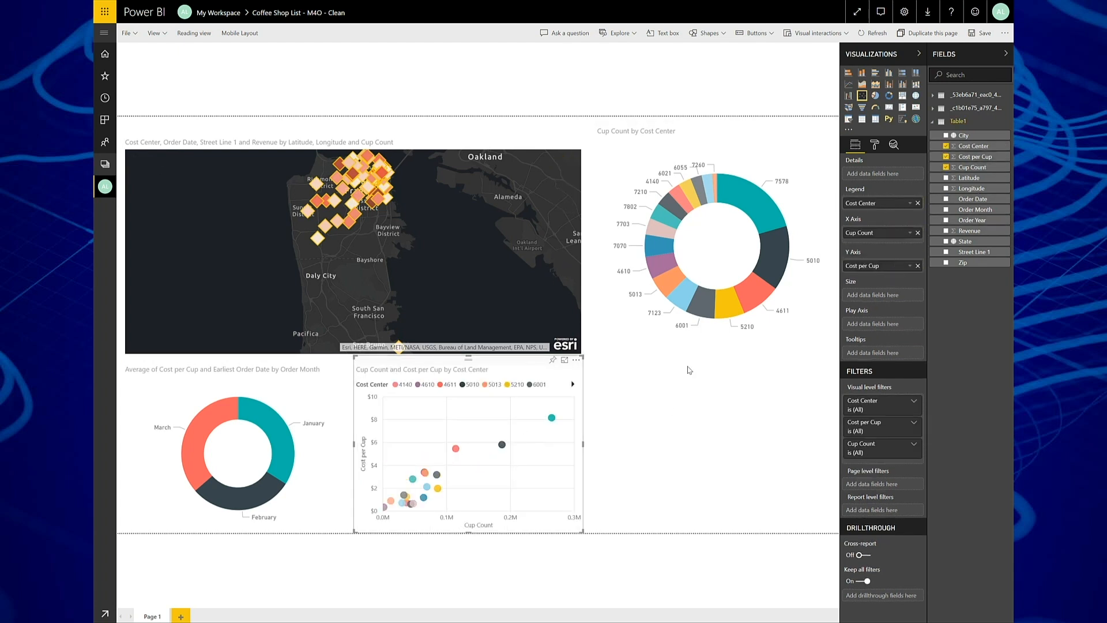
{"action": "left_click", "coordinate": [911, 266]}
{"action": "left_click", "coordinate": [940, 316]}
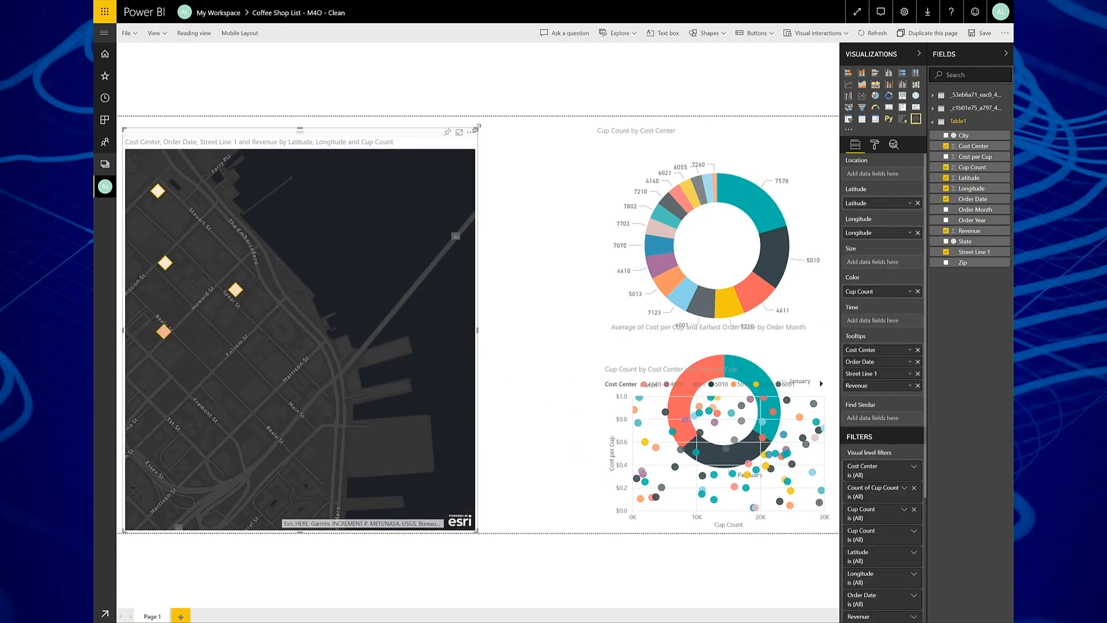
Narrow the full-height map, and move the scatter chart and the Order Month donut beside it, with the scatter chart above.
{"action": "left_click_drag", "start_coordinate": [477, 128], "coordinate": [425, 117]}
{"action": "left_click_drag", "start_coordinate": [655, 361], "coordinate": [477, 122]}
{"action": "left_click_drag", "start_coordinate": [659, 341], "coordinate": [474, 385]}
Shrink both donut charts and set them side by side along the lower edge of the report page.
{"action": "left_click_drag", "start_coordinate": [595, 122], "coordinate": [690, 233]}
{"action": "left_click_drag", "start_coordinate": [766, 240], "coordinate": [729, 417]}
{"action": "left_click_drag", "start_coordinate": [648, 380], "coordinate": [576, 420]}
Enlarge the Cup Count donut and widen the scatter chart to the report page's right edge.
{"action": "left_click", "coordinate": [726, 412]}
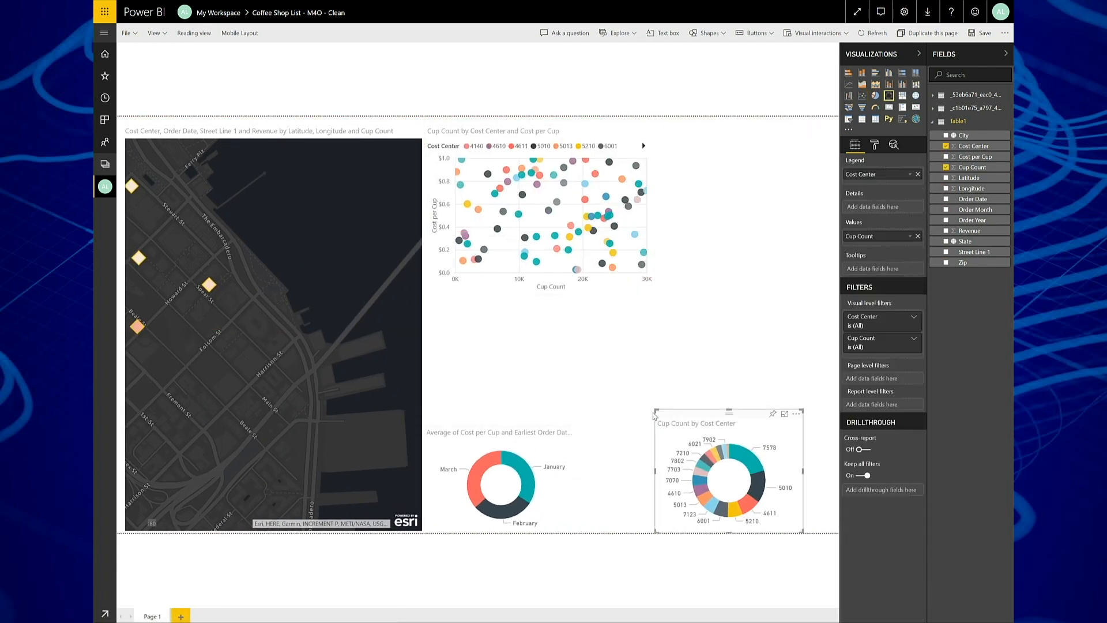
{"action": "left_click_drag", "start_coordinate": [656, 411], "coordinate": [578, 393]}
{"action": "left_click", "coordinate": [635, 287]}
{"action": "left_click_drag", "start_coordinate": [654, 294], "coordinate": [838, 316]}
Fit the Cup Count and Order Month donuts next to each other so they fill the space below the scatter chart.
{"action": "left_click_drag", "start_coordinate": [691, 398], "coordinate": [726, 331]}
{"action": "left_click", "coordinate": [637, 300]}
{"action": "left_click", "coordinate": [638, 433]}
{"action": "left_click_drag", "start_coordinate": [615, 467], "coordinate": [594, 531]}
{"action": "left_click", "coordinate": [554, 444]}
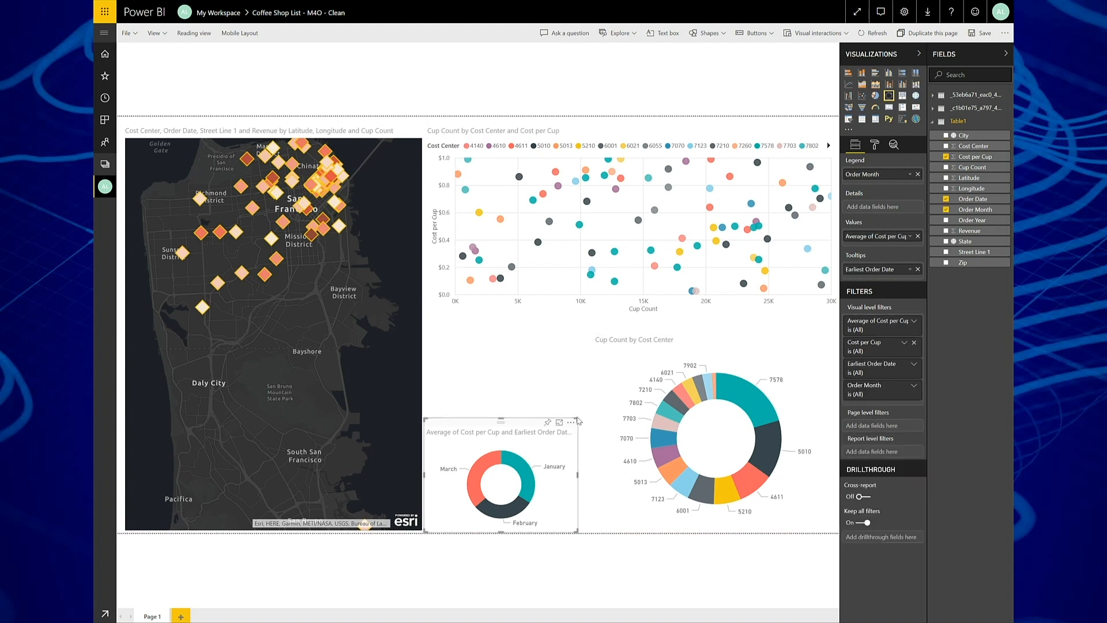
{"action": "left_click_drag", "start_coordinate": [578, 419], "coordinate": [592, 342]}
Inspect the tooltip details of the dark shop symbol on Mission Street in the resized map.
{"action": "left_click_drag", "start_coordinate": [366, 209], "coordinate": [366, 321]}
{"action": "scroll", "coordinate": [369, 288], "scroll_direction": "up", "scroll_amount": 3}
{"action": "mouse_move", "coordinate": [322, 309]}
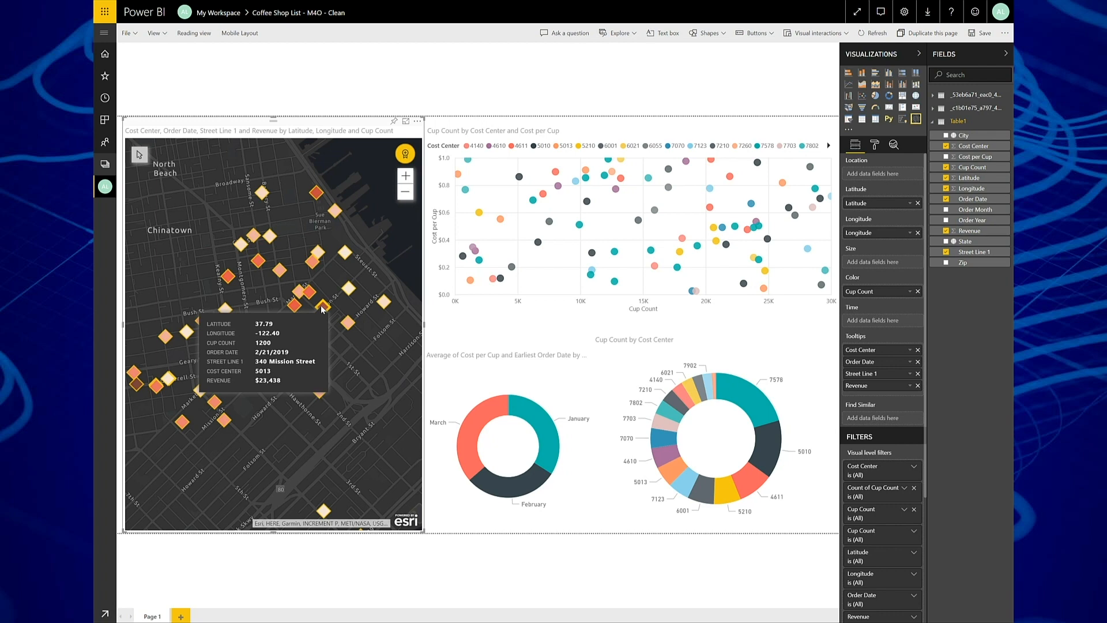
Filter the report by the February slice and examine the matching shops in downtown San Francisco.
{"action": "left_click", "coordinate": [519, 488]}
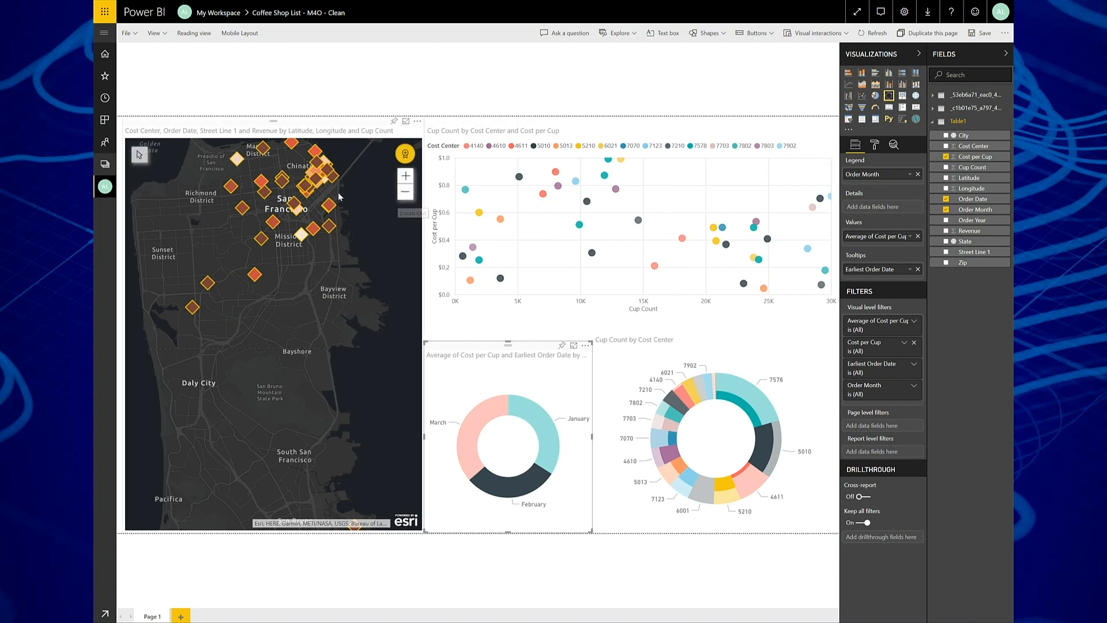
{"action": "mouse_move", "coordinate": [290, 208]}
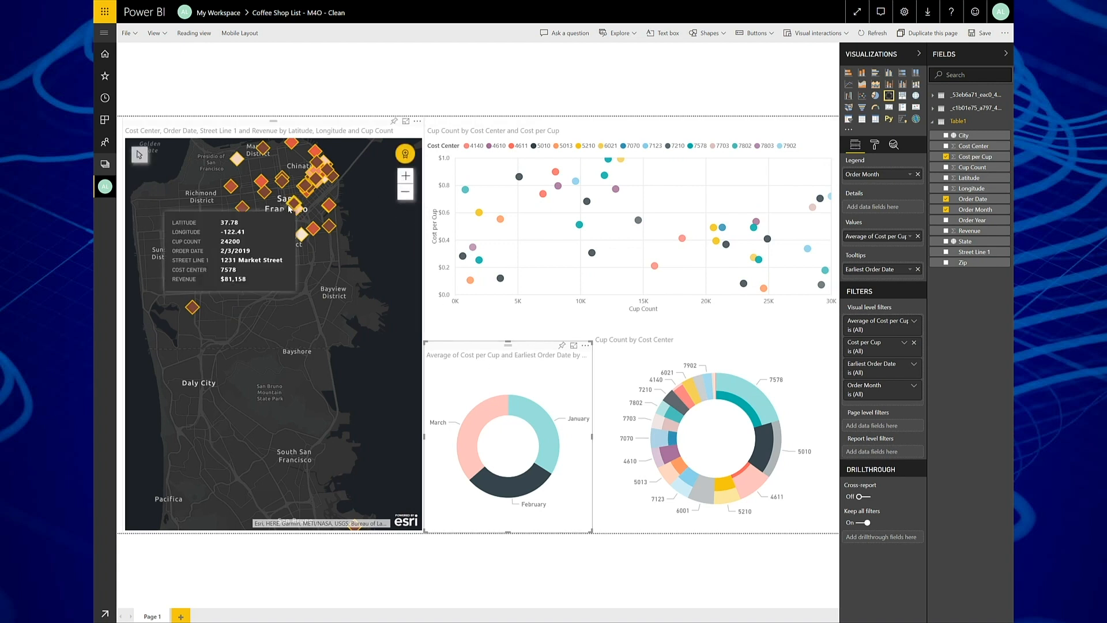
{"action": "scroll", "coordinate": [289, 209], "scroll_direction": "up", "scroll_amount": 5}
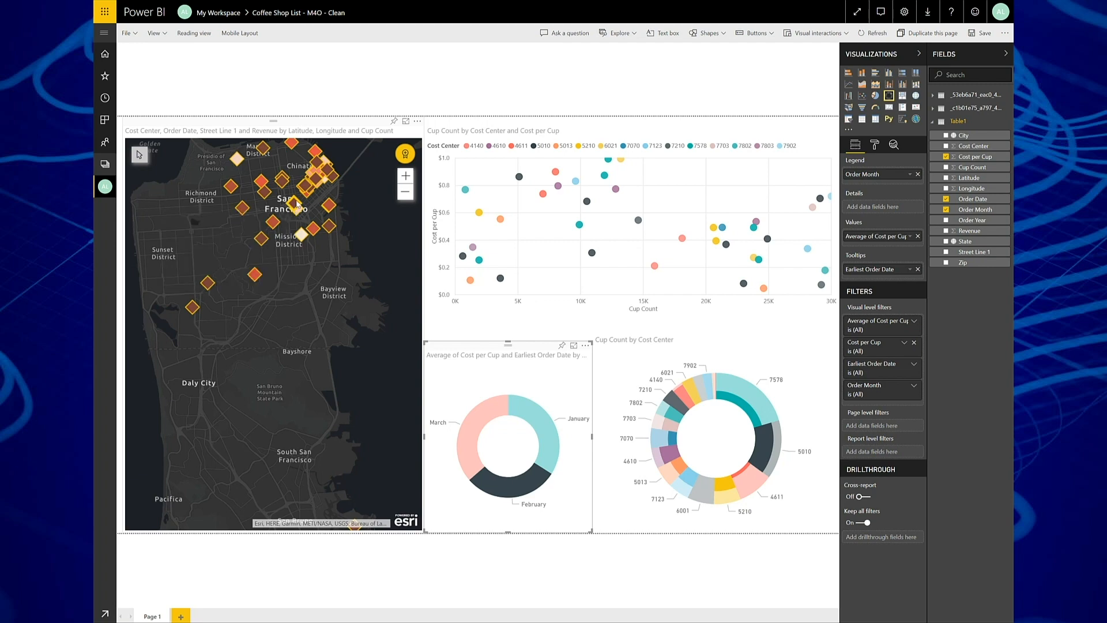
{"action": "left_click", "coordinate": [290, 366]}
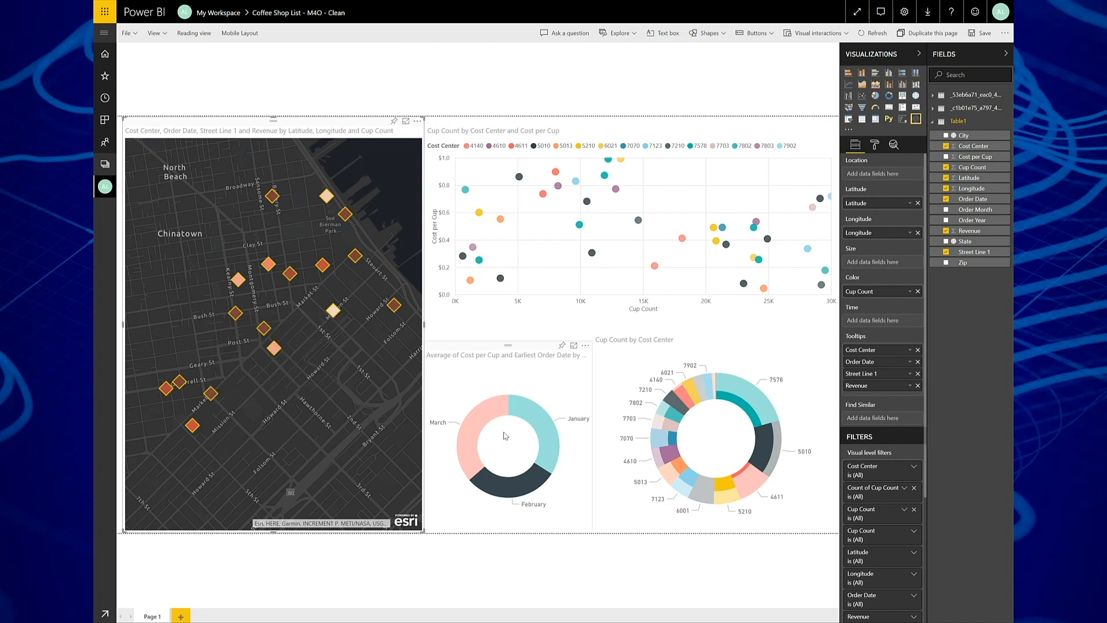
Select the Mission Street shop near Fremont Street on the map and examine how the charts respond to it.
{"action": "left_click", "coordinate": [333, 310]}
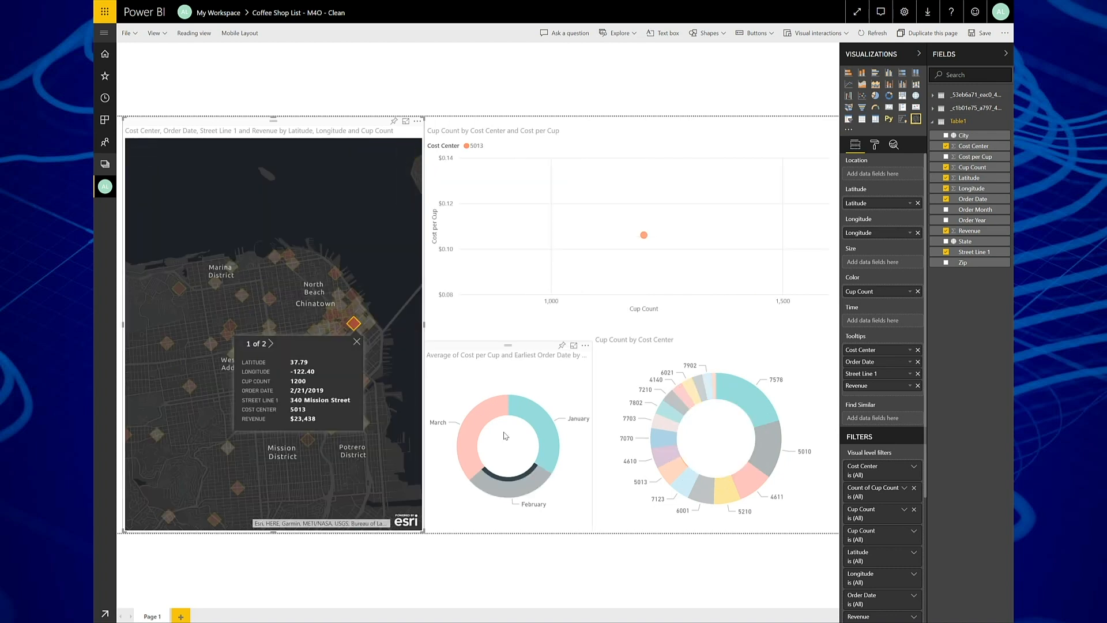
{"action": "left_click_drag", "start_coordinate": [333, 310], "coordinate": [349, 317]}
{"action": "scroll", "coordinate": [349, 317], "scroll_direction": "up", "scroll_amount": 5}
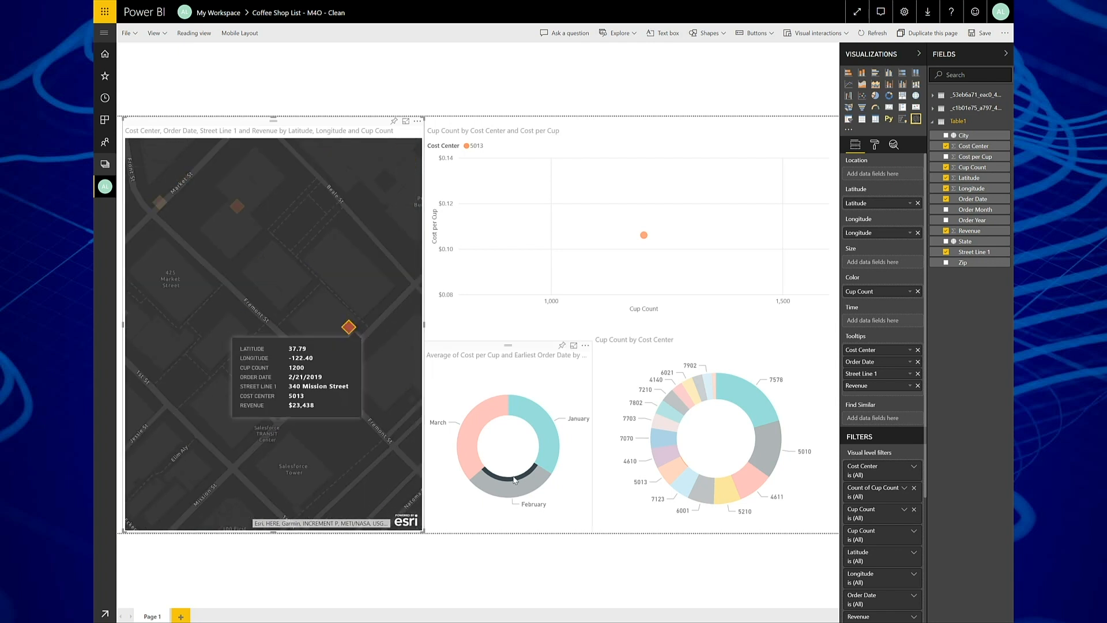
{"action": "mouse_move", "coordinate": [515, 481]}
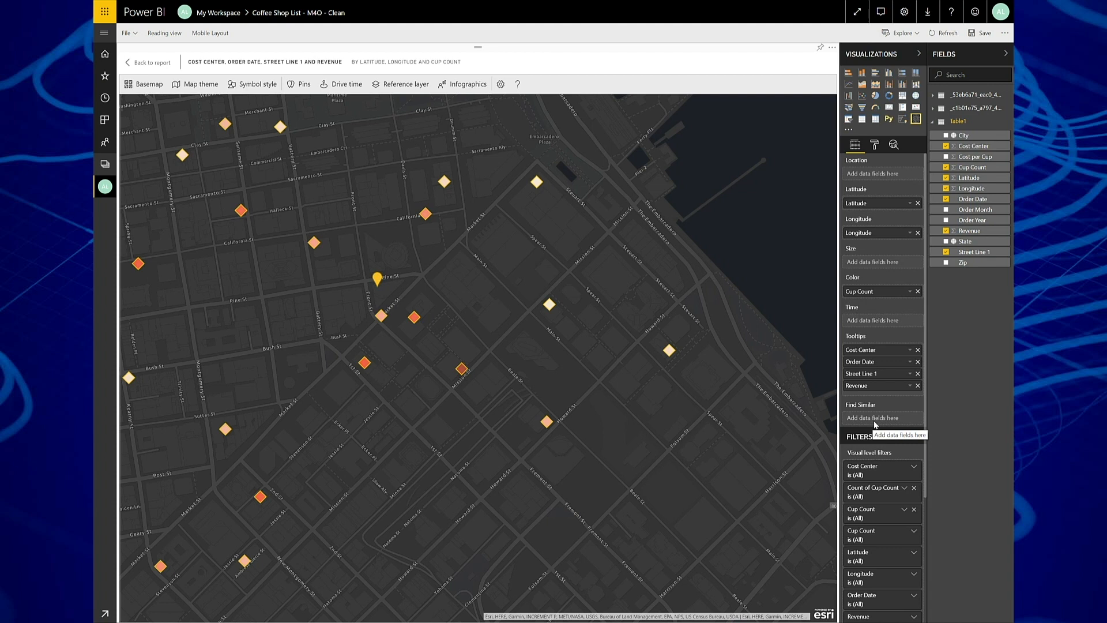
Set Revenue, Count of Order Date and Cup Count as the map's Find Similar criteria.
{"action": "left_click_drag", "start_coordinate": [969, 230], "coordinate": [887, 420]}
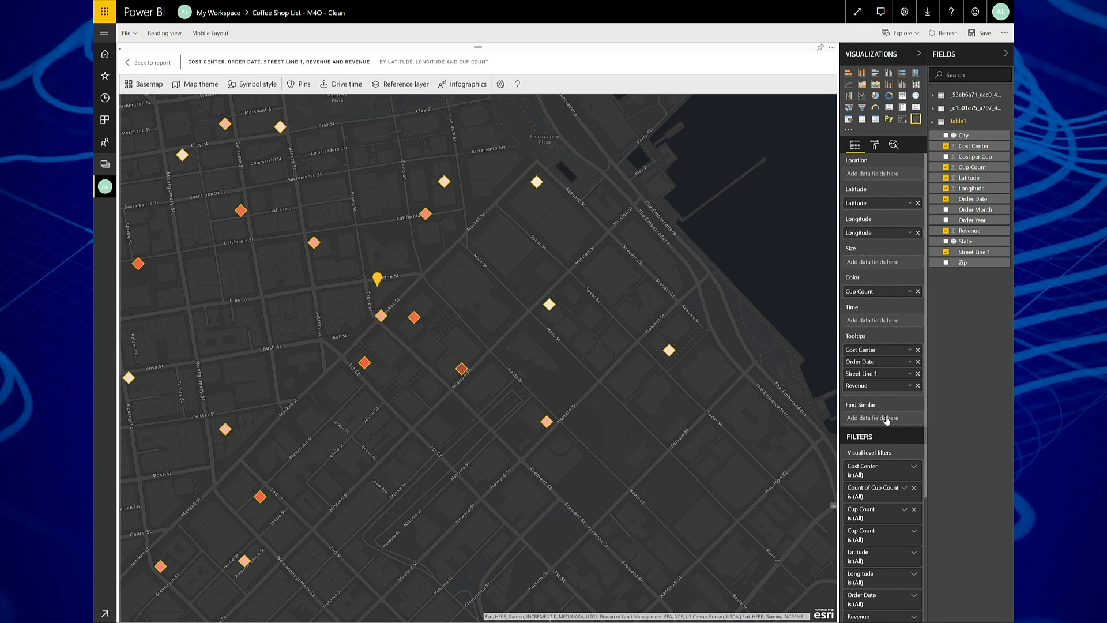
{"action": "left_click_drag", "start_coordinate": [977, 201], "coordinate": [895, 425]}
{"action": "left_click_drag", "start_coordinate": [972, 167], "coordinate": [880, 426]}
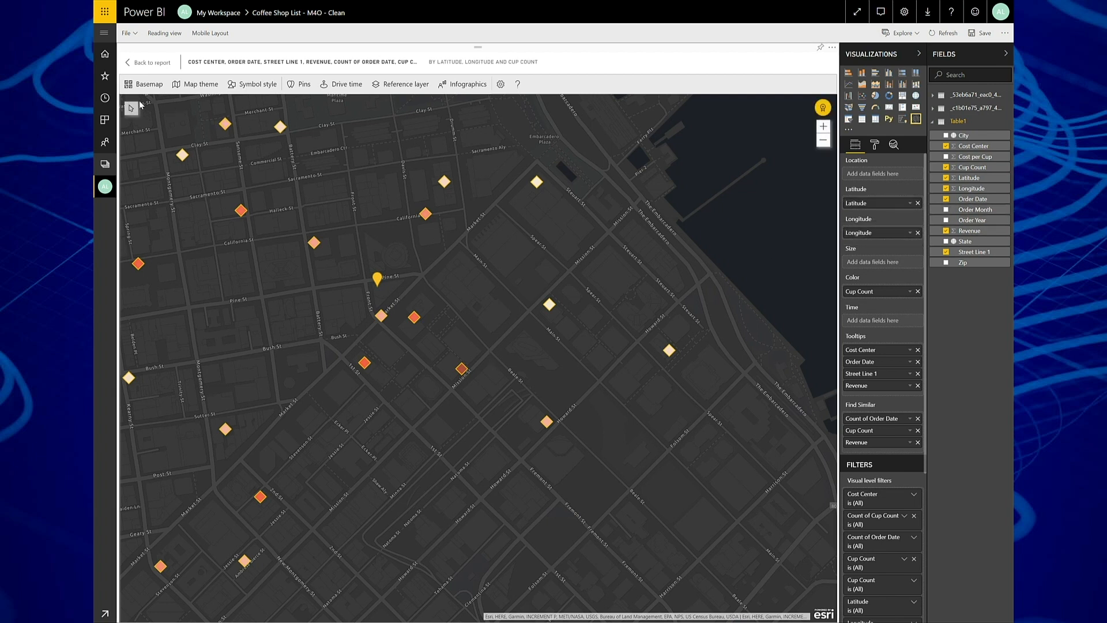
Run the Find Similar analysis for the dark shop symbol on Mission Street near Fremont Street.
{"action": "mouse_move", "coordinate": [132, 108]}
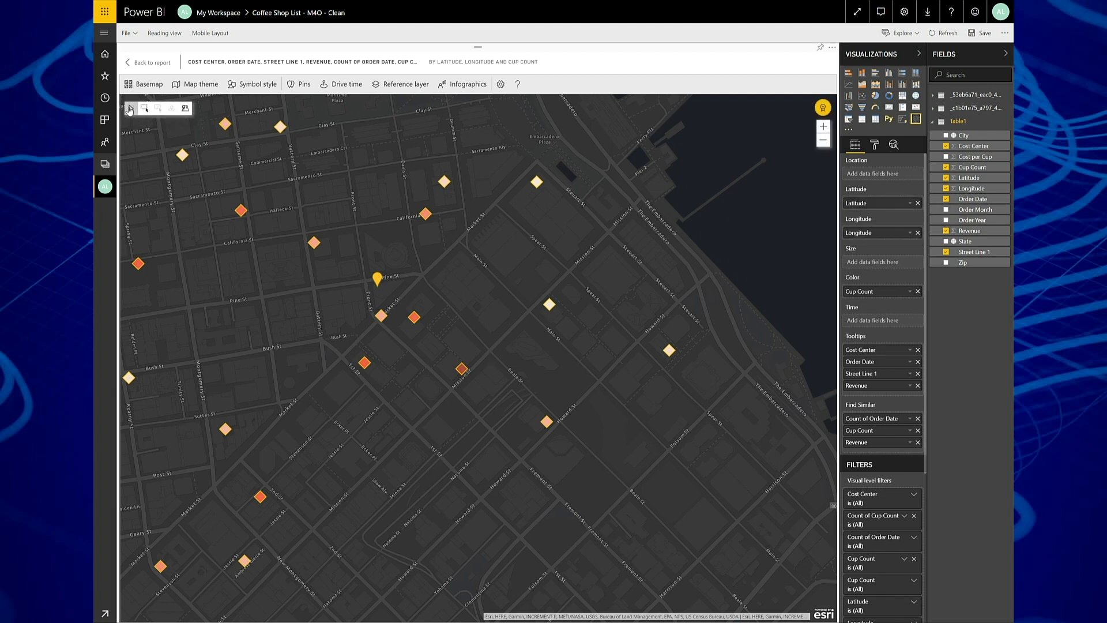
{"action": "left_click", "coordinate": [185, 109]}
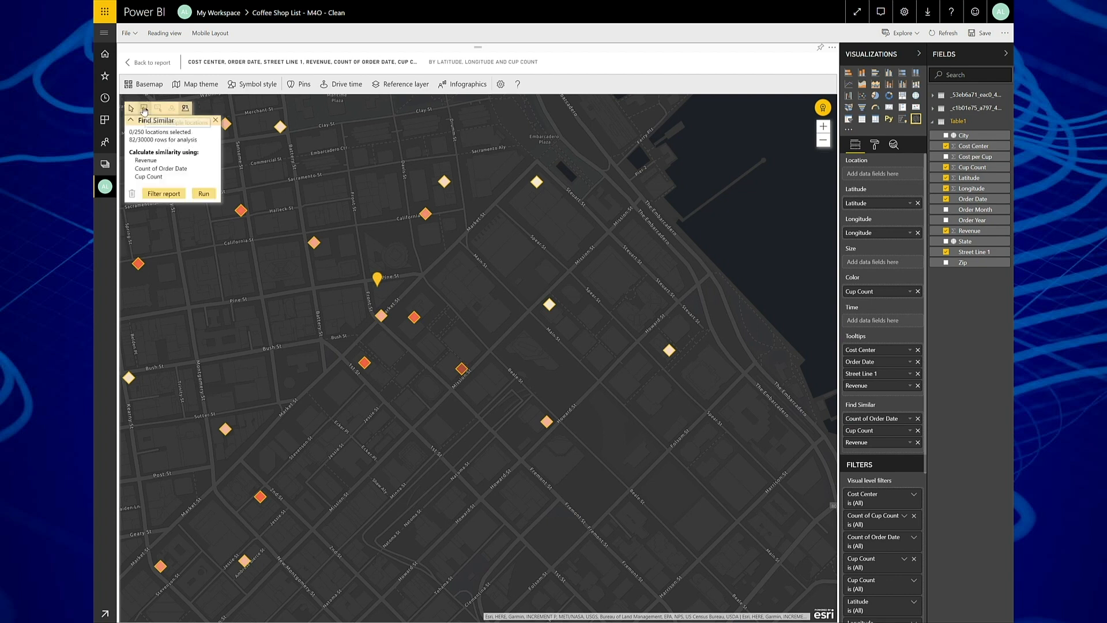
{"action": "left_click", "coordinate": [461, 368]}
{"action": "mouse_move", "coordinate": [460, 369]}
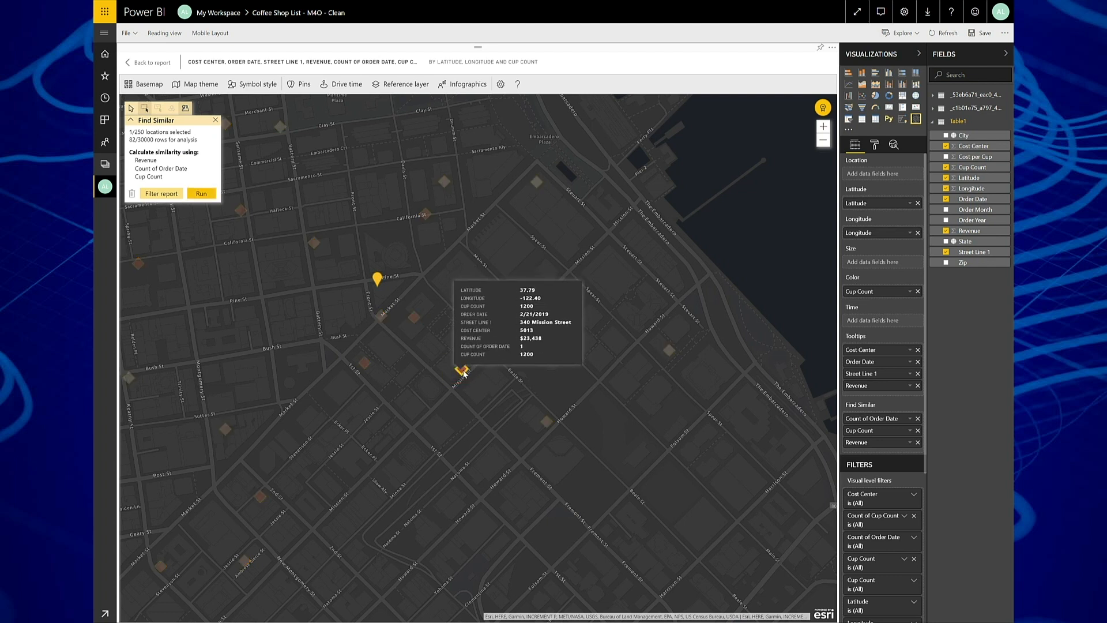
{"action": "left_click", "coordinate": [197, 196]}
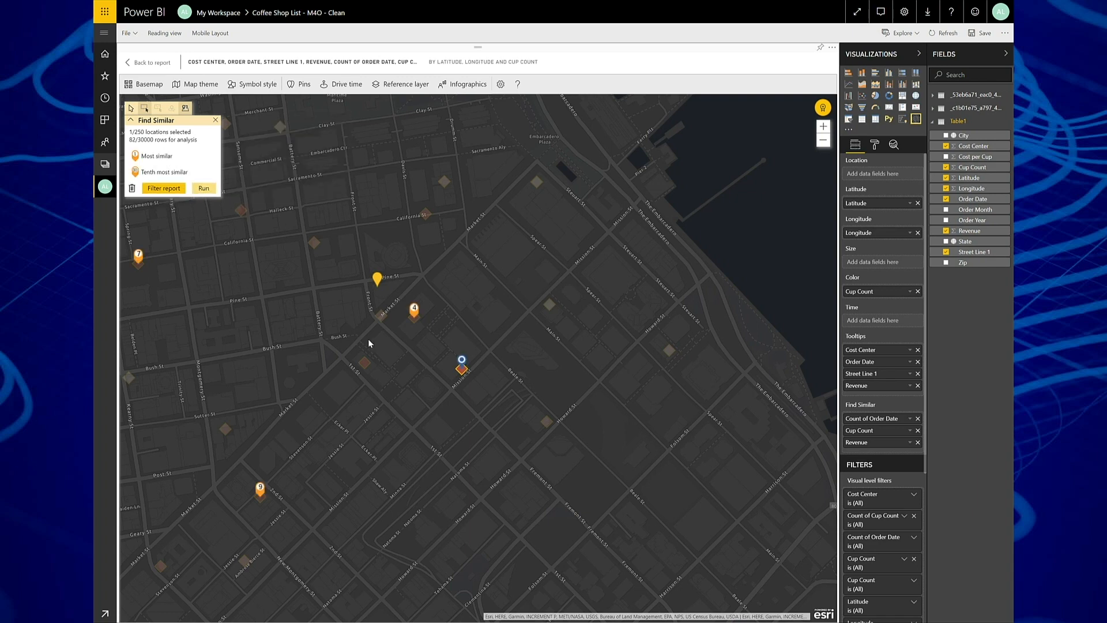
Examine the ranked similar shops across San Francisco and the tooltip details of the second most similar one.
{"action": "scroll", "coordinate": [368, 338], "scroll_direction": "down", "scroll_amount": 2}
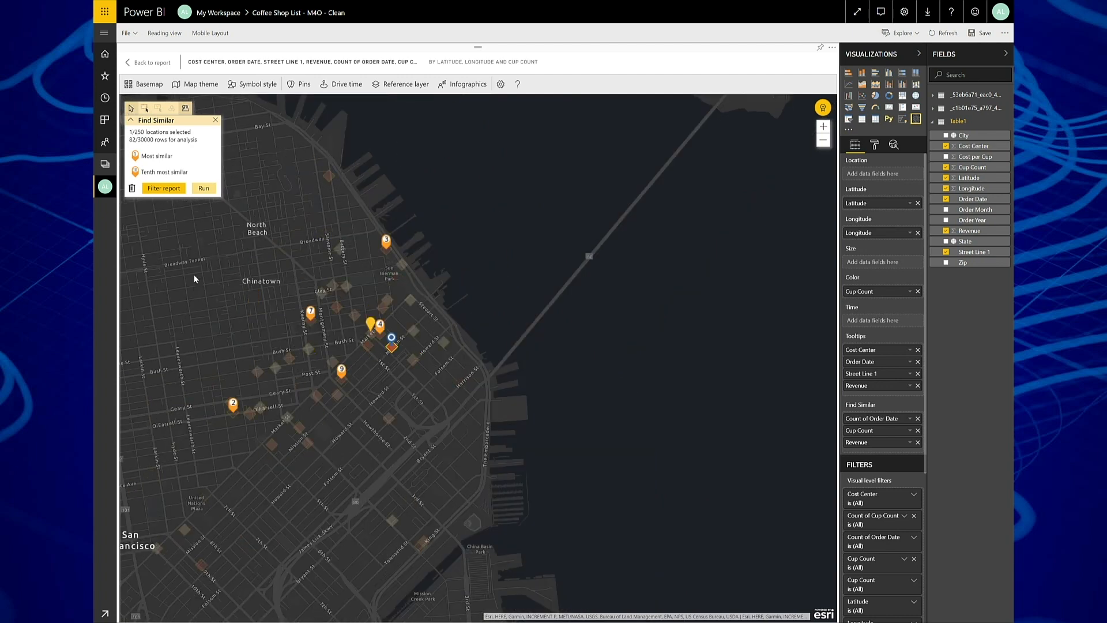
{"action": "left_click_drag", "start_coordinate": [193, 274], "coordinate": [387, 228]}
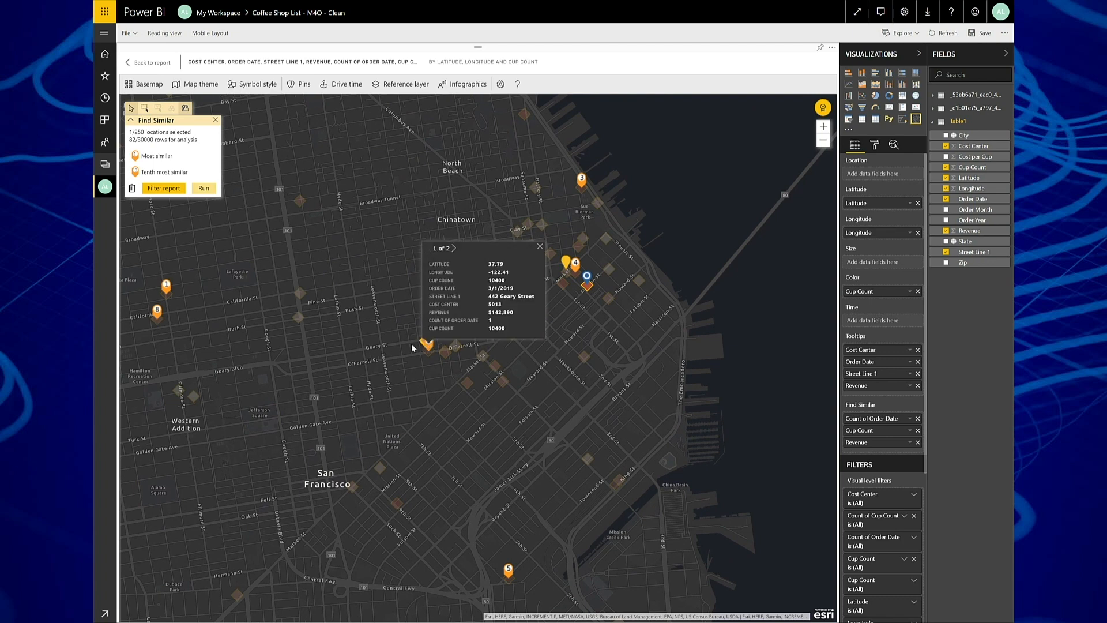
{"action": "mouse_move", "coordinate": [172, 298]}
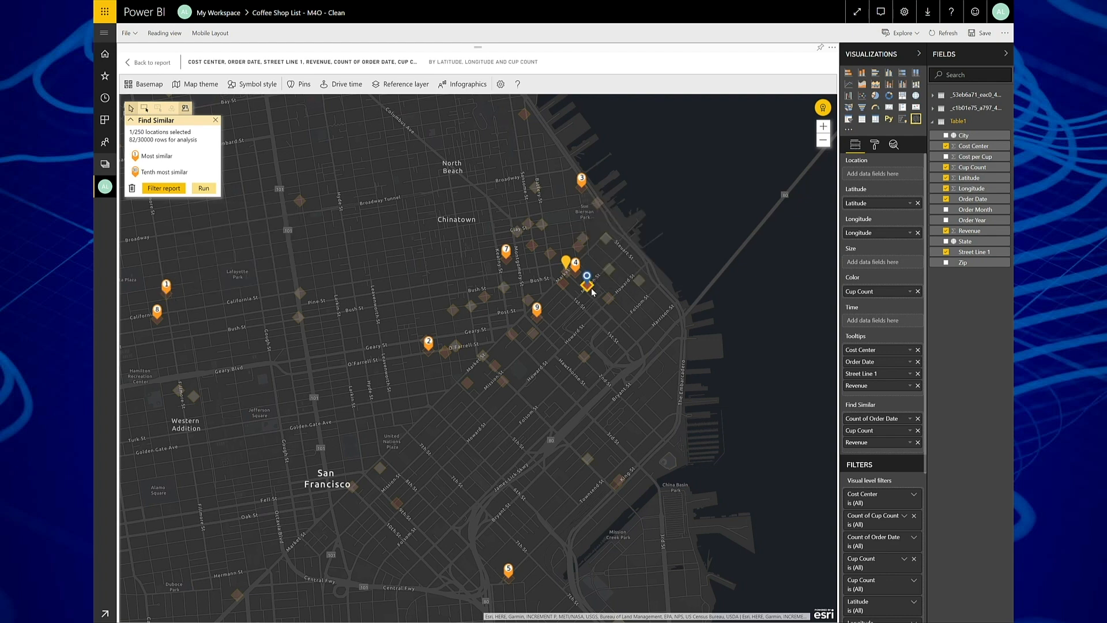
Clear the Find Similar results around the Mission Street shop and end the analysis.
{"action": "scroll", "coordinate": [594, 290], "scroll_direction": "up", "scroll_amount": 1}
{"action": "scroll", "coordinate": [594, 288], "scroll_direction": "up", "scroll_amount": 3}
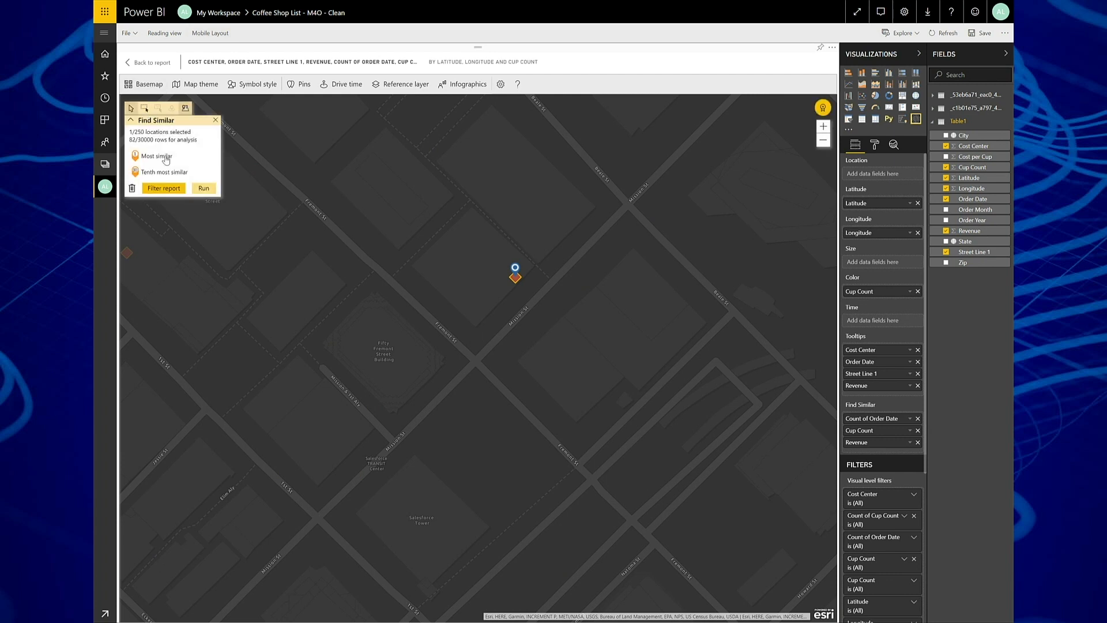
{"action": "scroll", "coordinate": [527, 285], "scroll_direction": "down", "scroll_amount": 1}
{"action": "scroll", "coordinate": [562, 271], "scroll_direction": "down", "scroll_amount": 2}
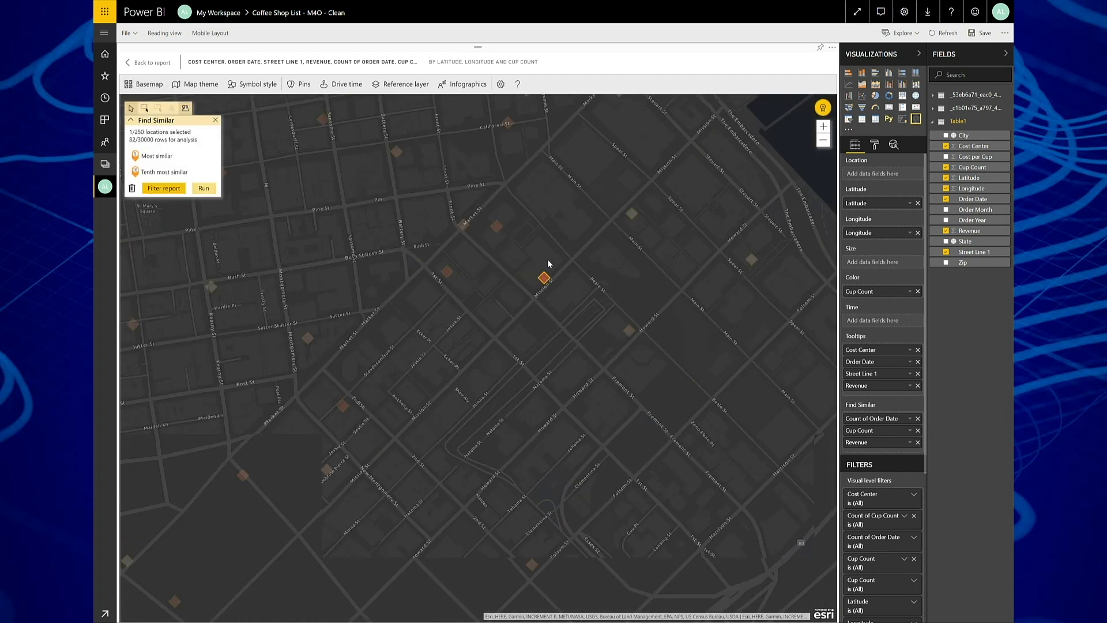
{"action": "left_click", "coordinate": [131, 191]}
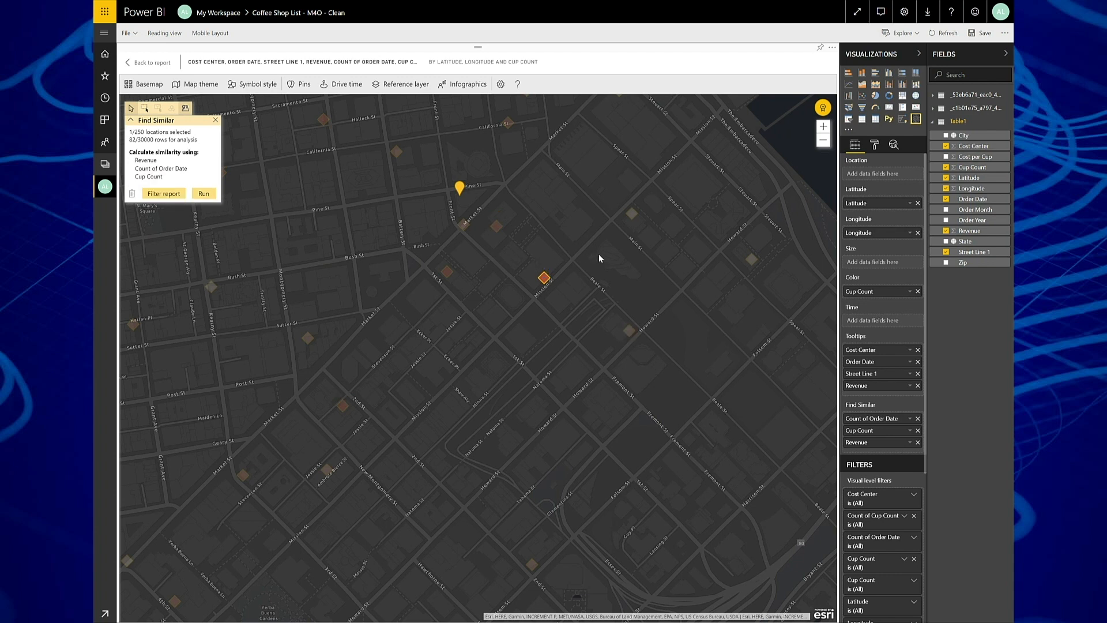
{"action": "left_click", "coordinate": [215, 120]}
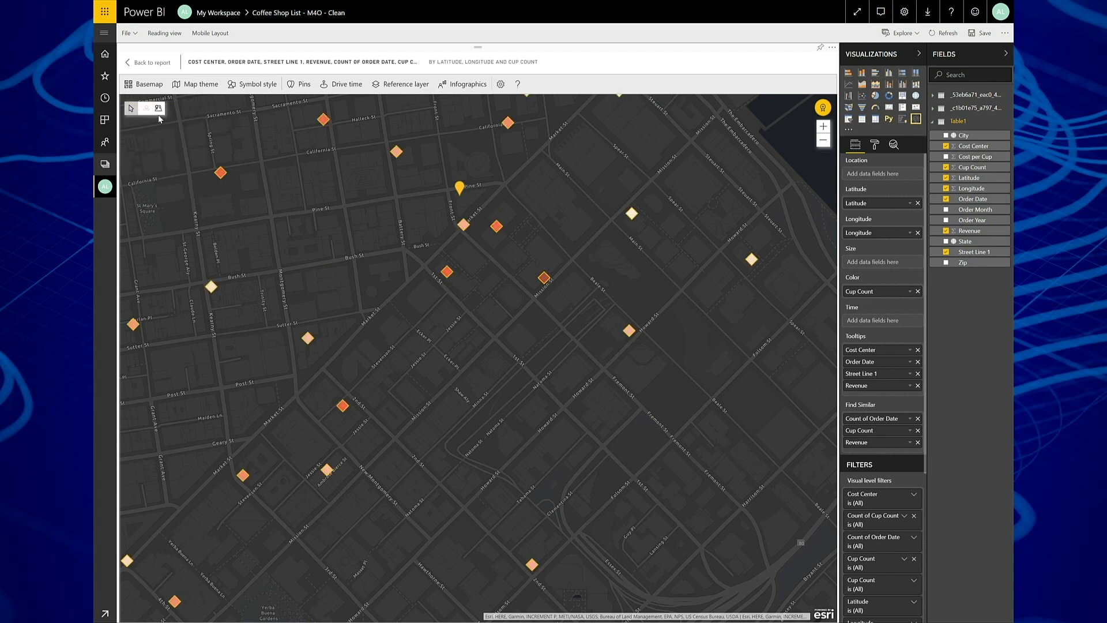
Create a 2-minute drive time area around the dark Mission Street shop and open its outline color choices.
{"action": "left_click", "coordinate": [332, 86]}
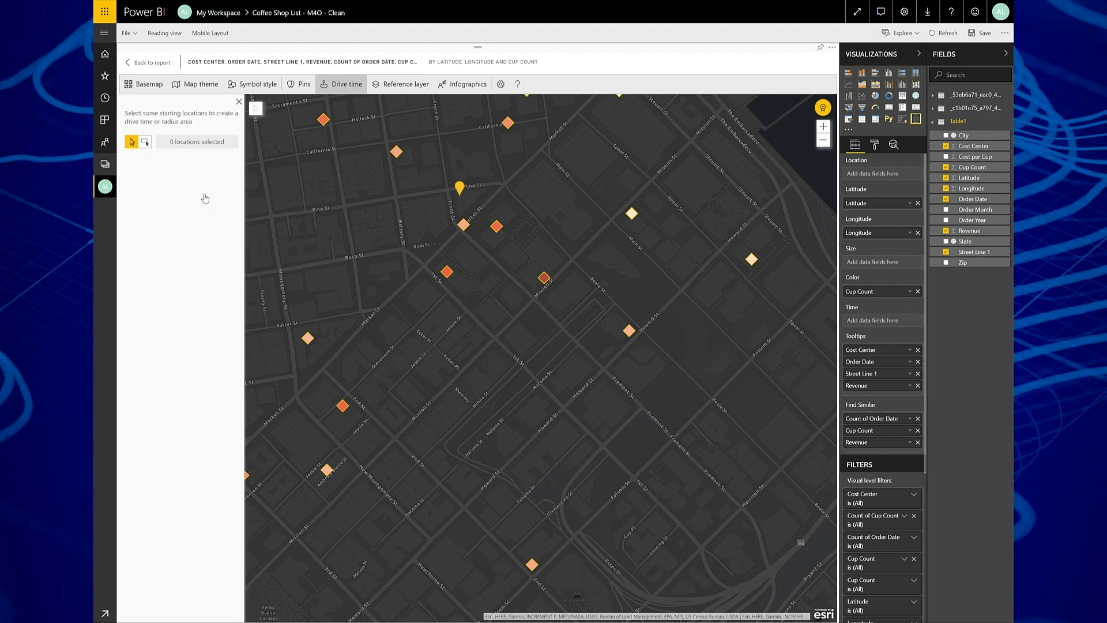
{"action": "left_click", "coordinate": [146, 141]}
{"action": "left_click_drag", "start_coordinate": [531, 263], "coordinate": [557, 297]}
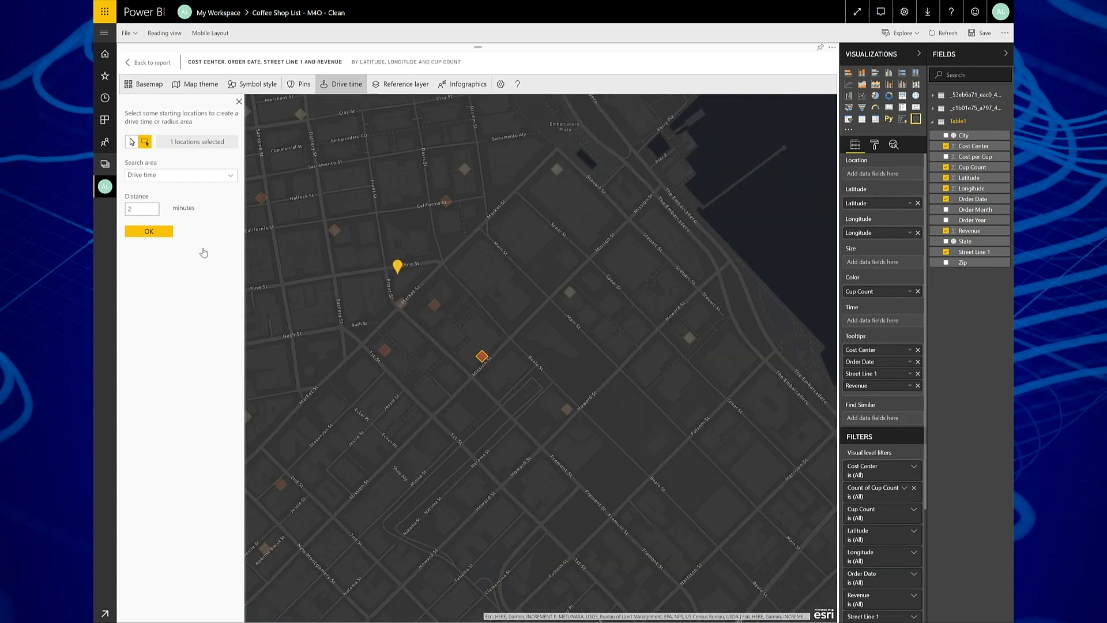
{"action": "left_click", "coordinate": [149, 232]}
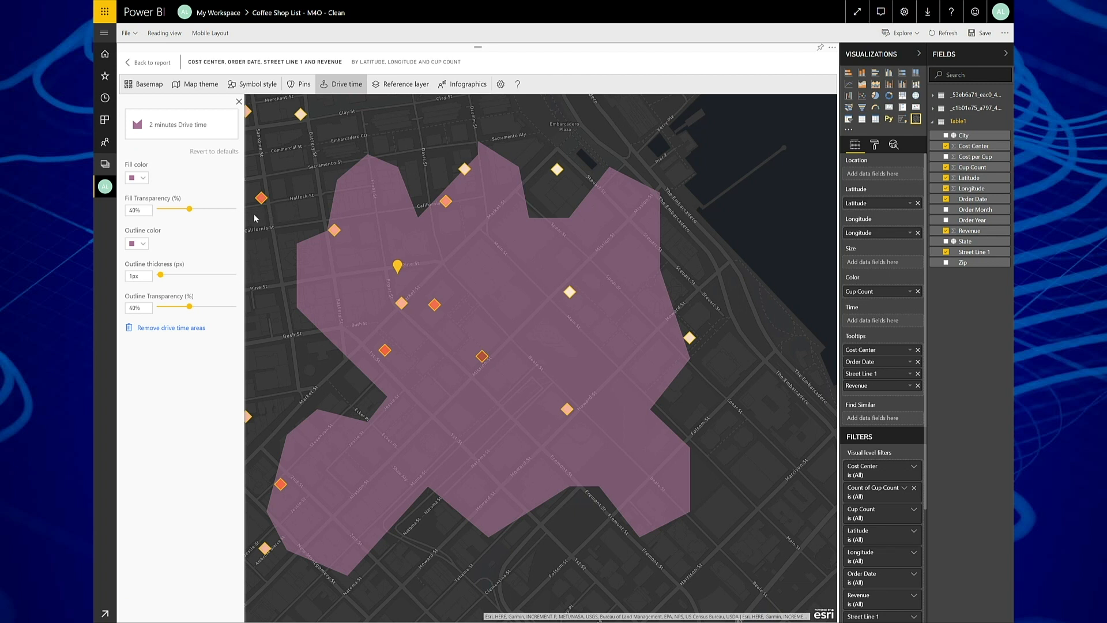
{"action": "left_click", "coordinate": [138, 243]}
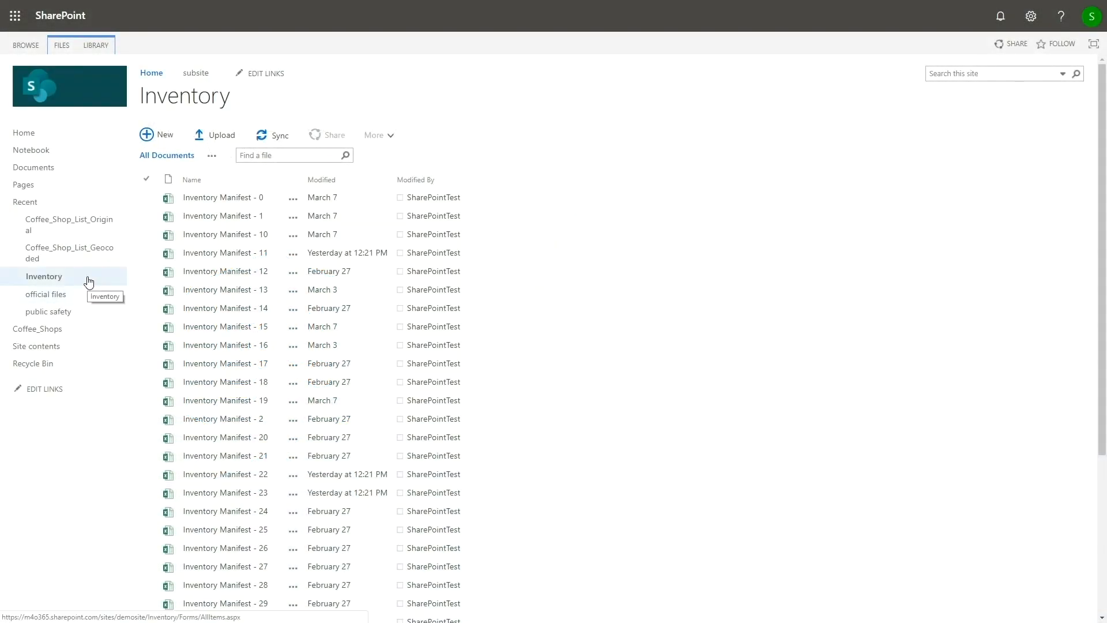
Switch to SharePoint and open the workflow settings of the Coffee_Shops list.
{"action": "left_click", "coordinate": [56, 337]}
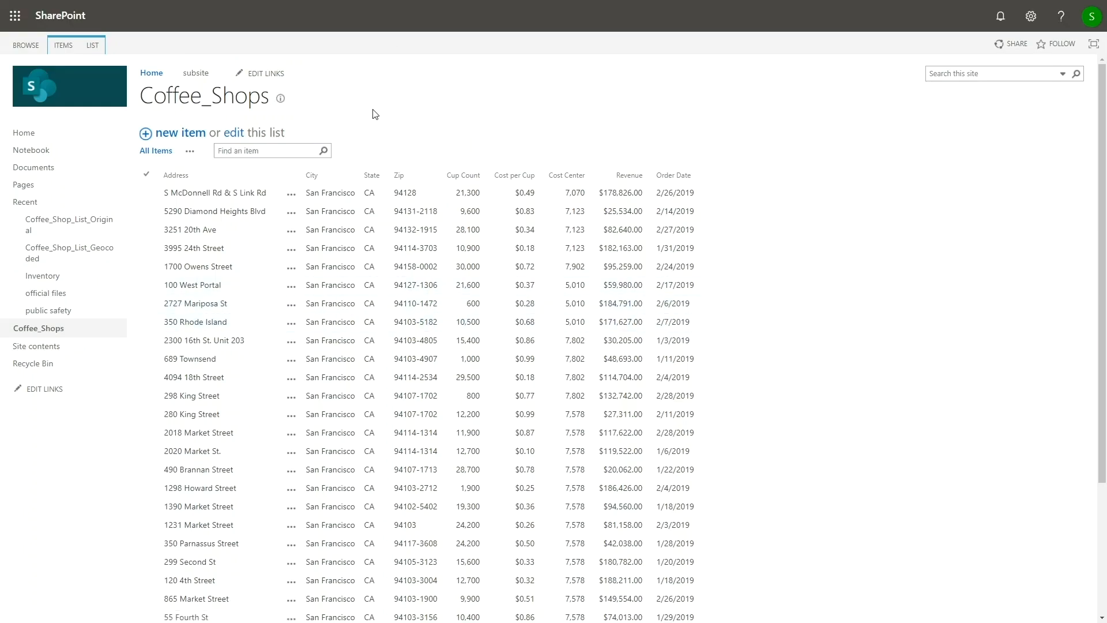
{"action": "left_click", "coordinate": [95, 47]}
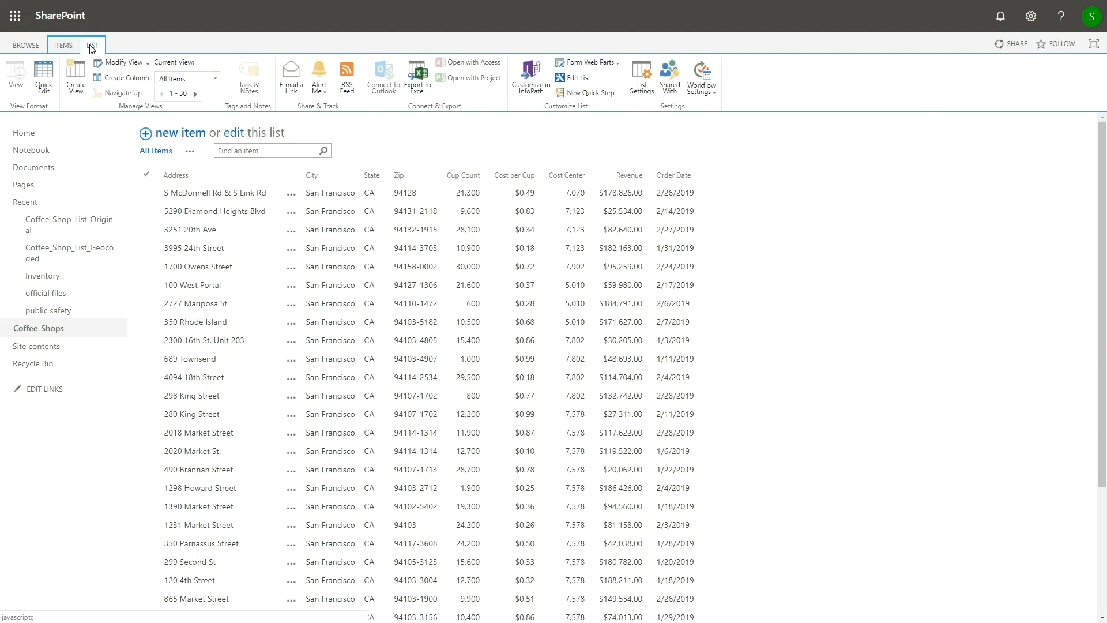
{"action": "left_click", "coordinate": [703, 75]}
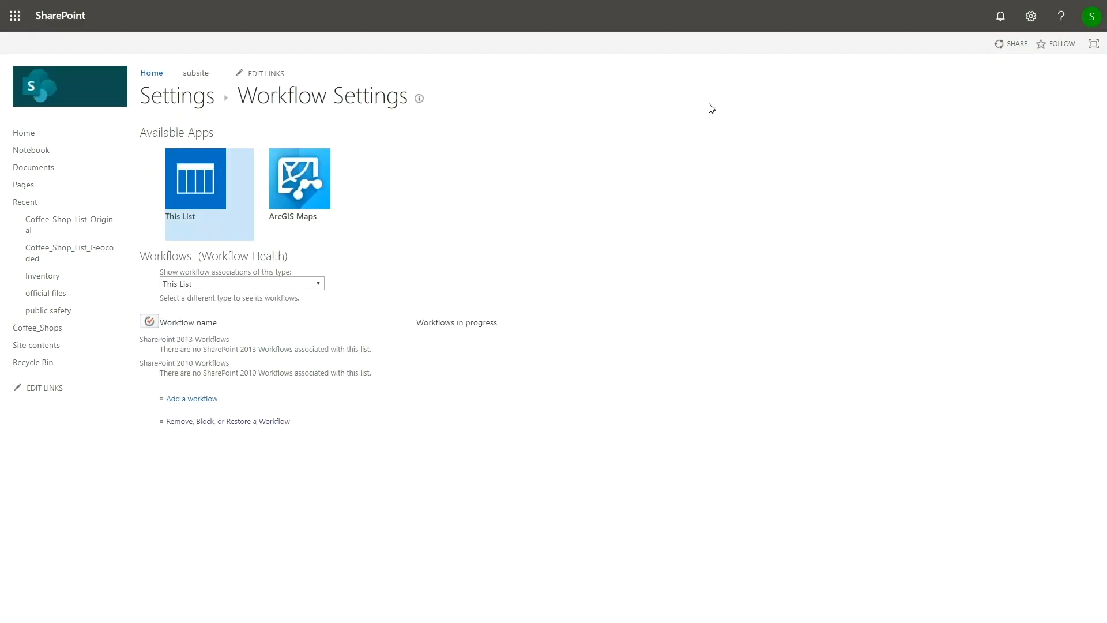
Add an ArcGIS Maps Locate workflow named Location that also starts whenever an item is created or changed.
{"action": "left_click", "coordinate": [307, 183]}
{"action": "left_click", "coordinate": [67, 356]}
{"action": "left_click", "coordinate": [157, 405]}
{"action": "left_click", "coordinate": [165, 448]}
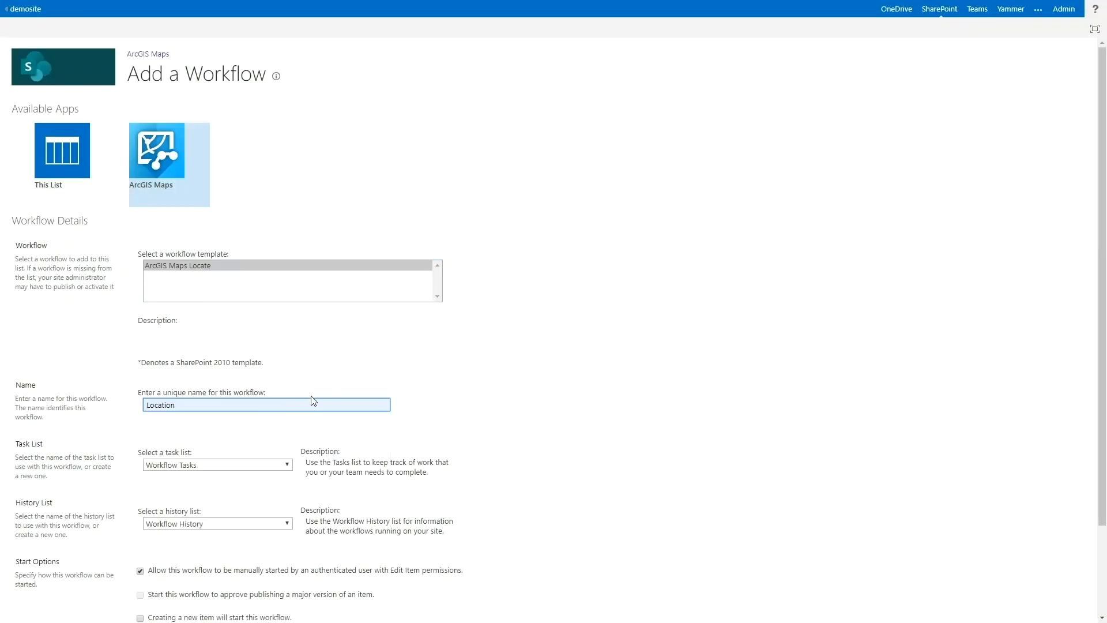
{"action": "scroll", "coordinate": [527, 375], "scroll_direction": "down", "scroll_amount": 2}
{"action": "left_click", "coordinate": [139, 511]}
{"action": "left_click", "coordinate": [140, 533]}
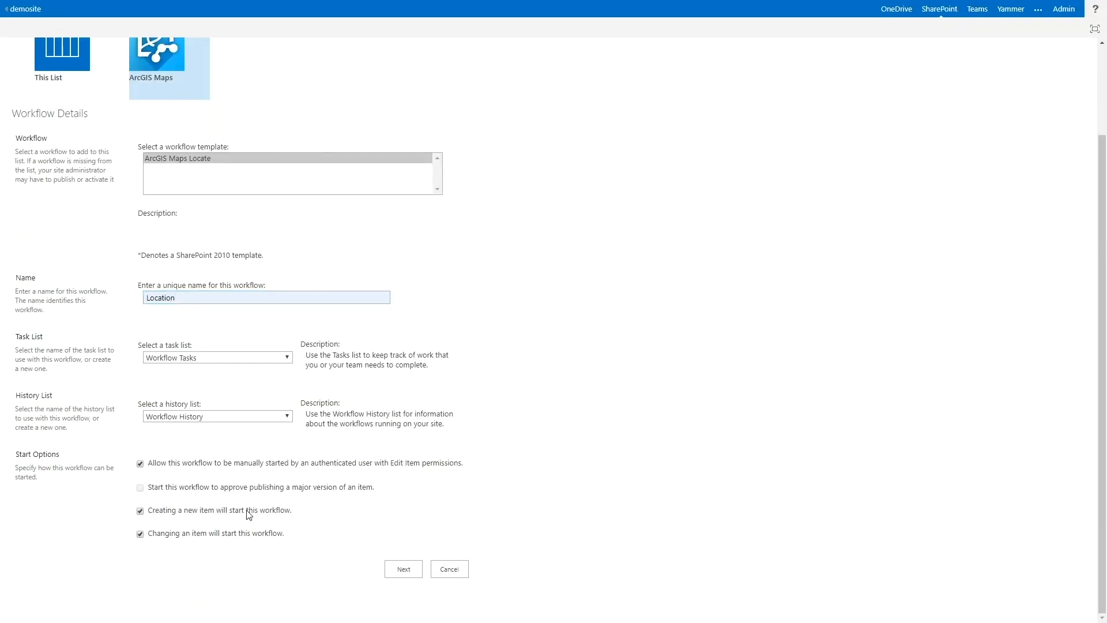
{"action": "left_click", "coordinate": [406, 568]}
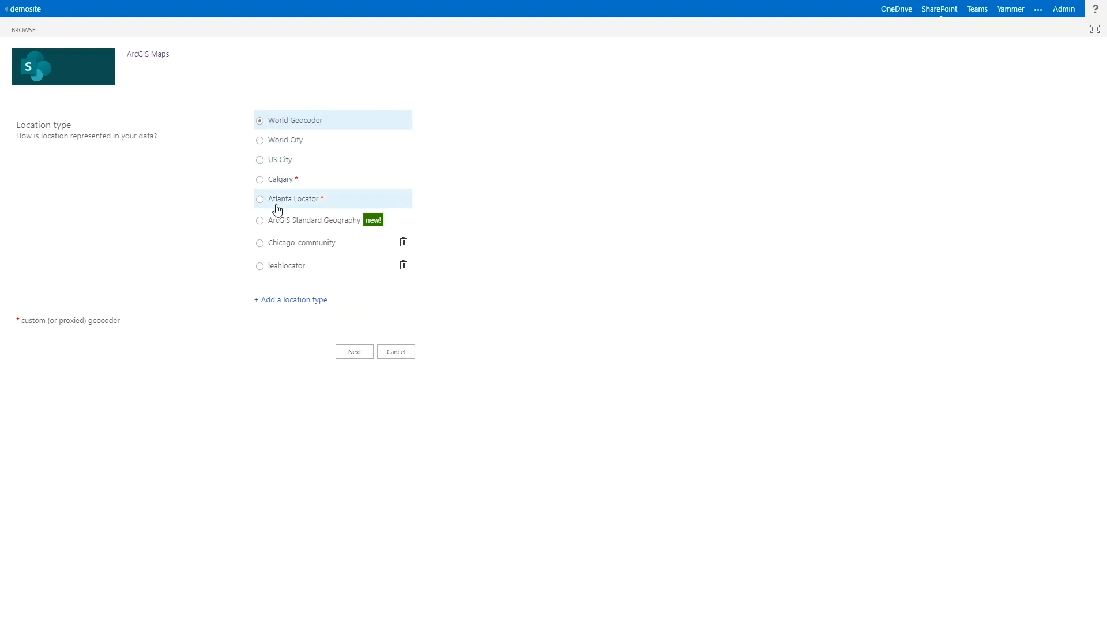
Complete the workflow with World Geocoder, United States and the matched address columns, adding no extra columns, and reopen the Coffee_Shops list.
{"action": "left_click", "coordinate": [358, 353]}
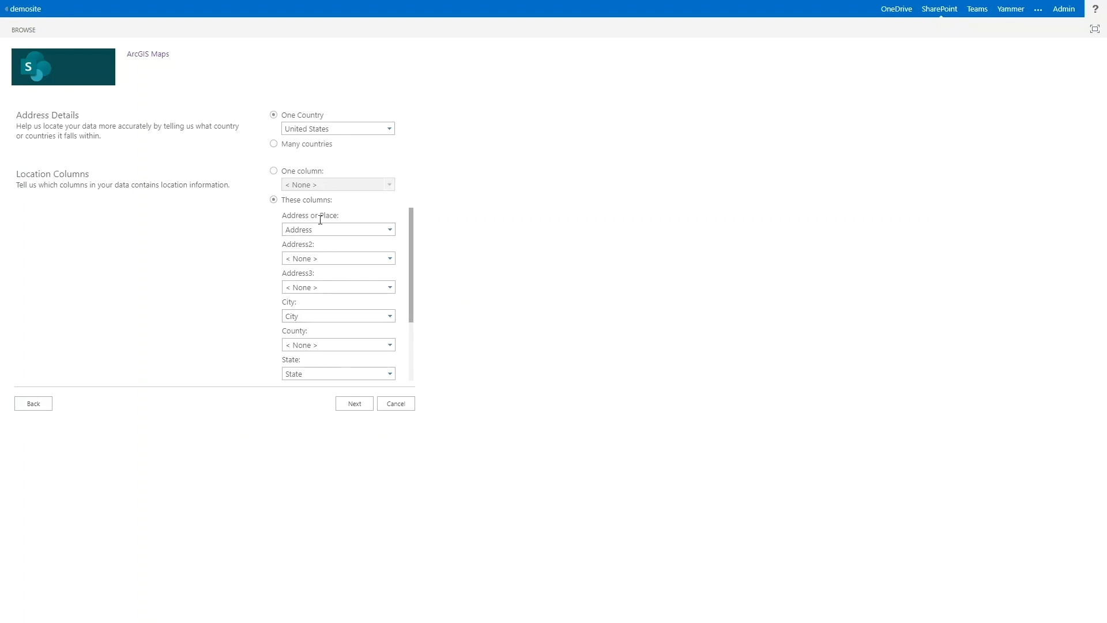
{"action": "left_click", "coordinate": [355, 404]}
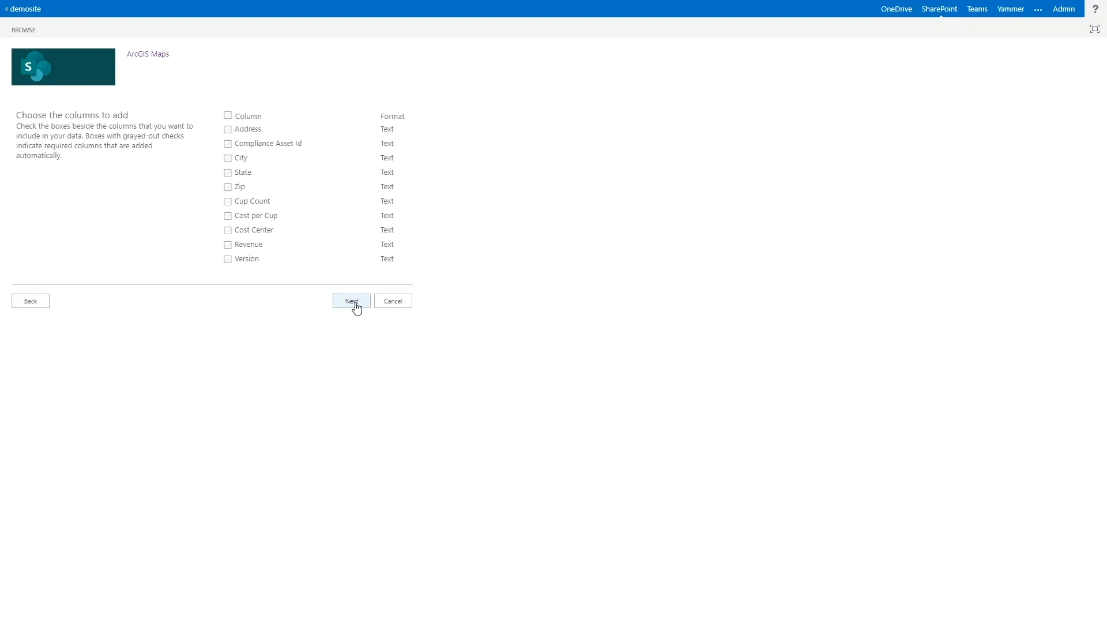
{"action": "left_click", "coordinate": [352, 299]}
{"action": "left_click", "coordinate": [344, 236]}
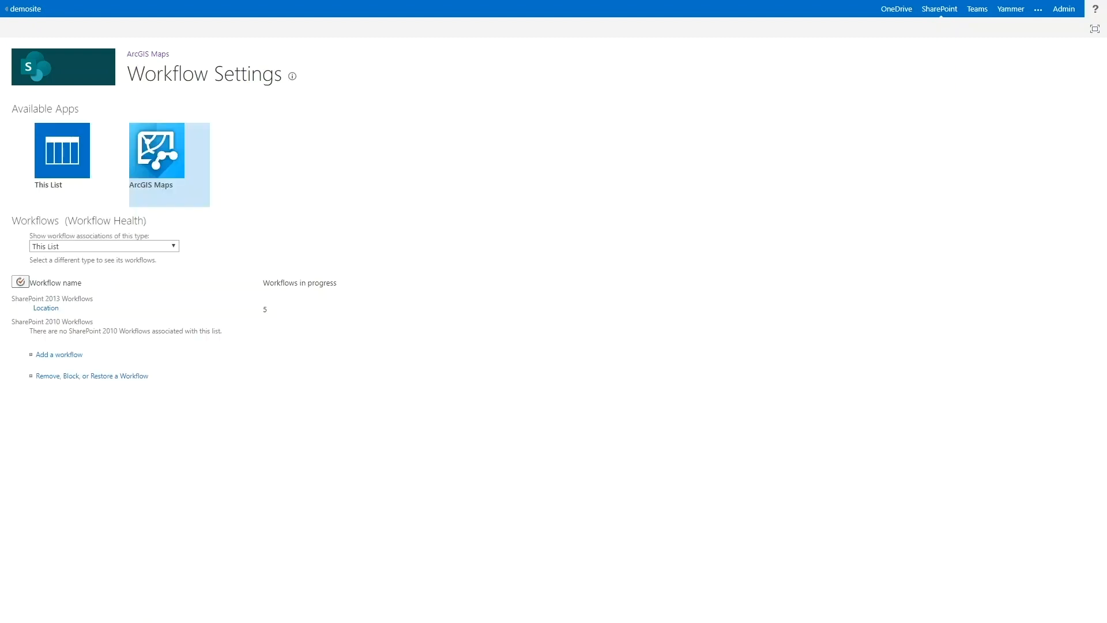
{"action": "left_click", "coordinate": [27, 10]}
{"action": "left_click", "coordinate": [51, 329]}
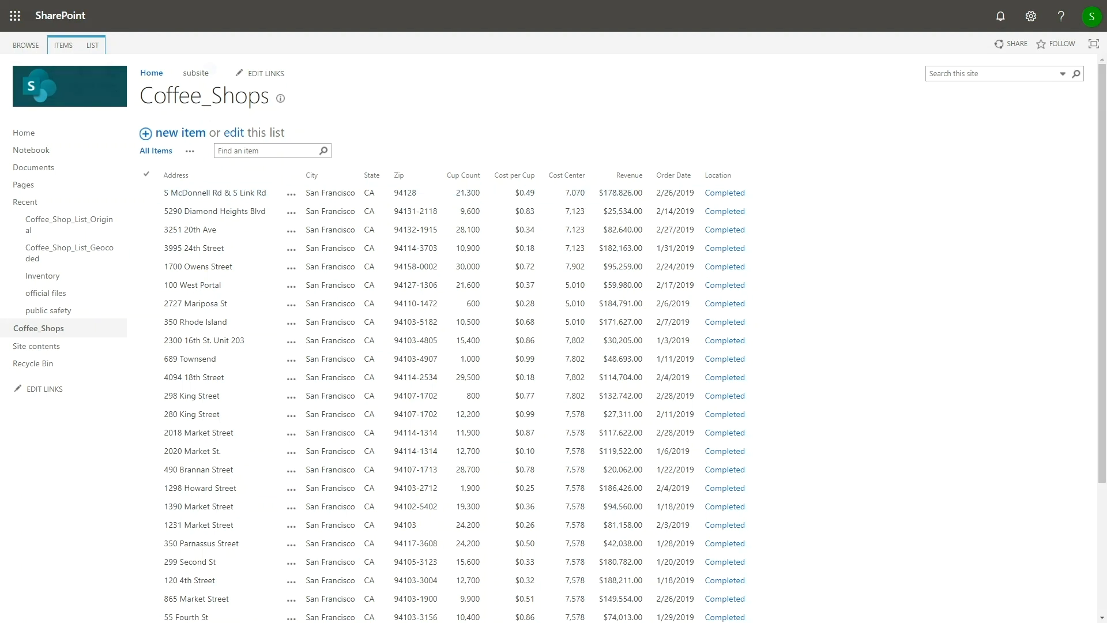
Insert the ArcGIS Map Search app part on the subsite page and open the part for editing.
{"action": "left_click", "coordinate": [209, 73]}
{"action": "left_click", "coordinate": [86, 144]}
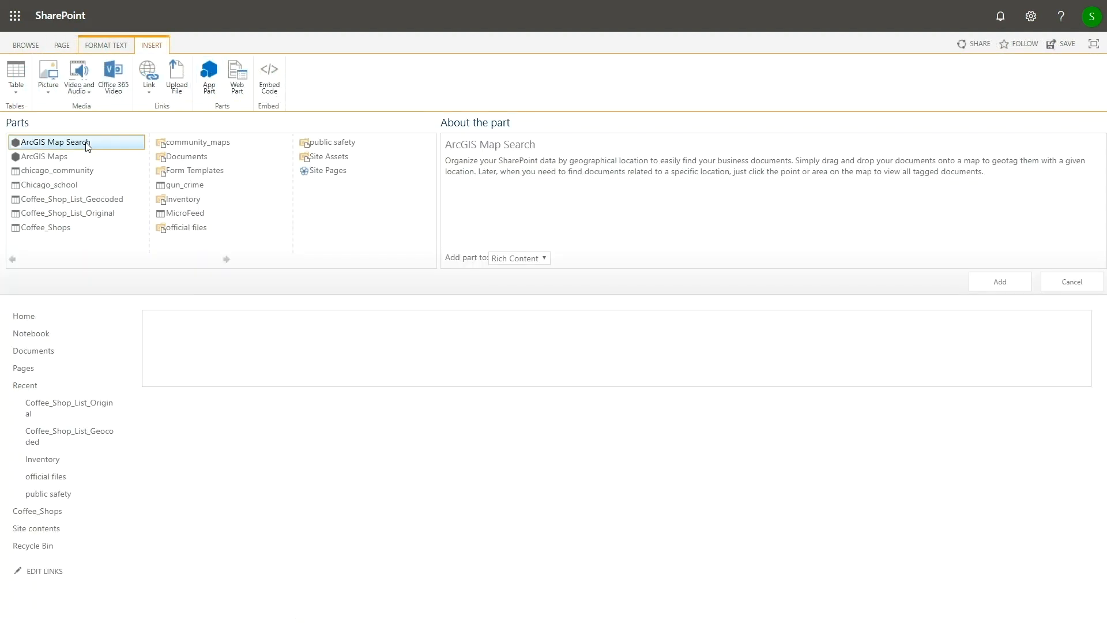
{"action": "left_click", "coordinate": [1000, 283]}
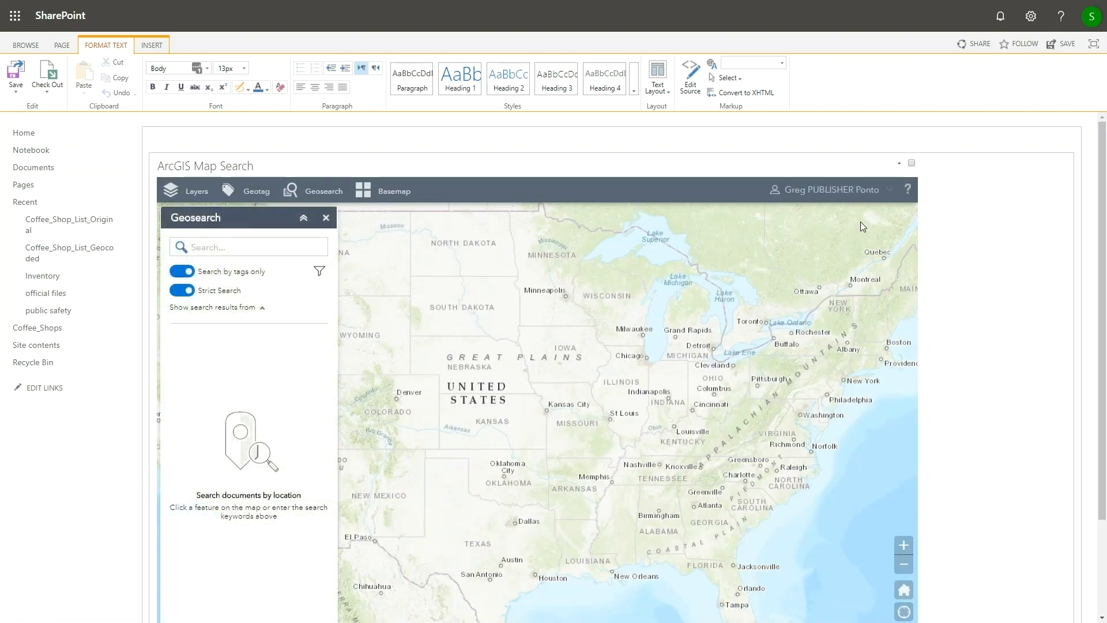
{"action": "left_click", "coordinate": [187, 192]}
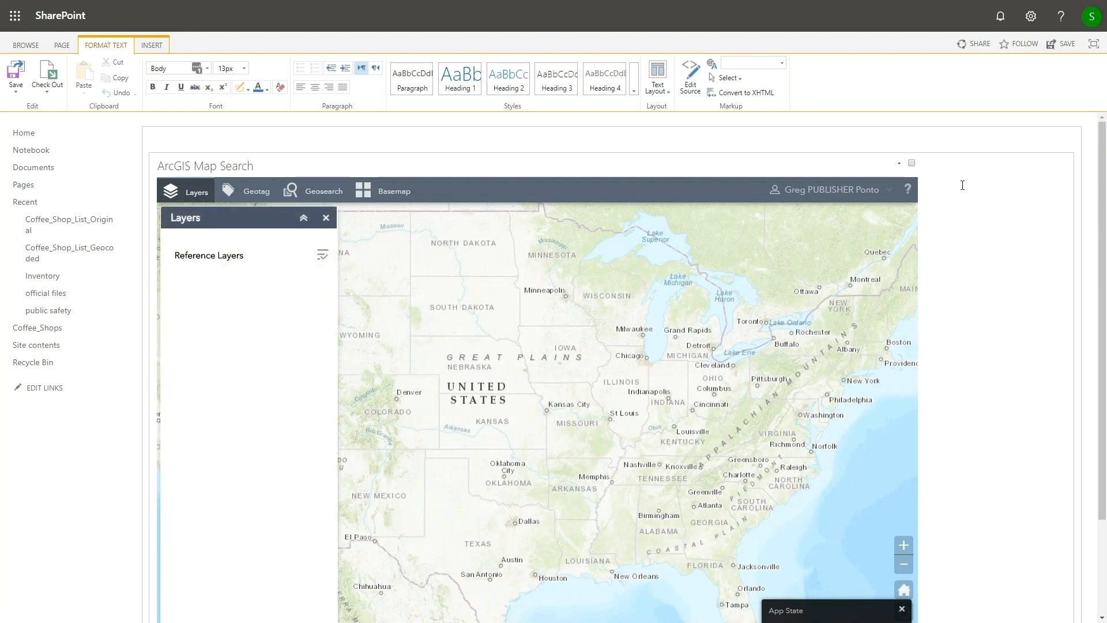
{"action": "left_click", "coordinate": [899, 163]}
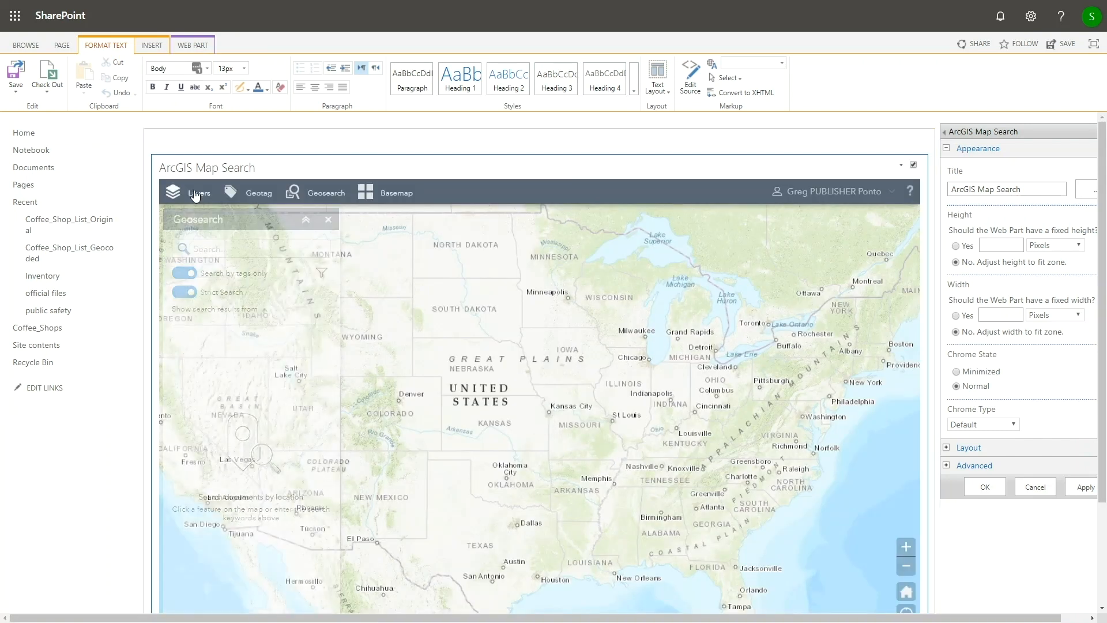
Add the All Items view of the SharePoint Coffee_Shops list as a map layer and return to the layer list.
{"action": "left_click", "coordinate": [195, 195]}
{"action": "left_click", "coordinate": [211, 252]}
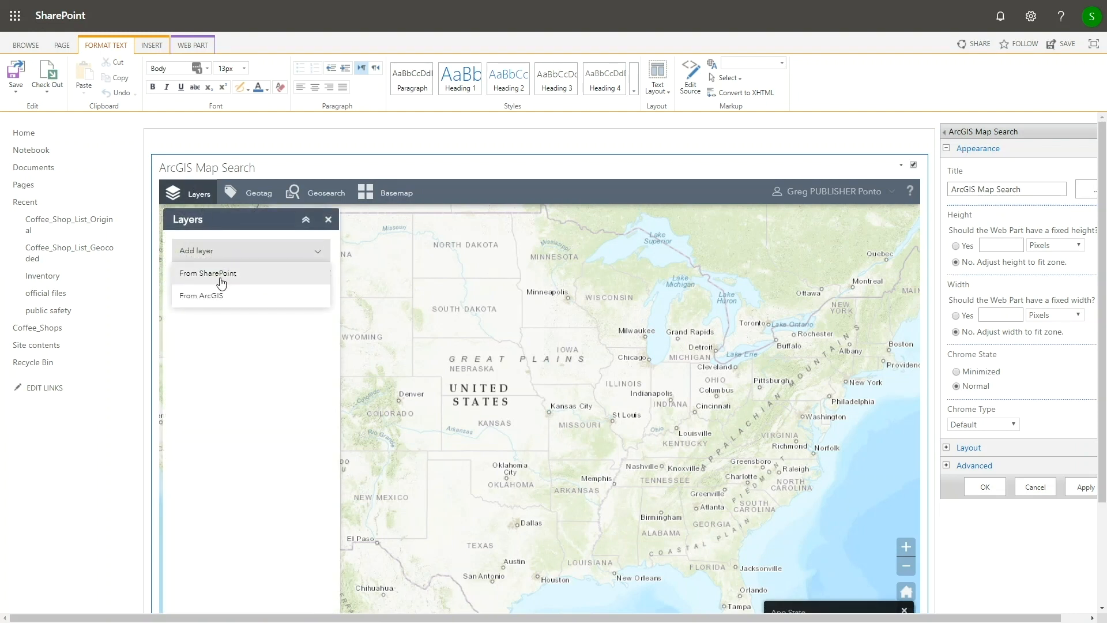
{"action": "left_click", "coordinate": [224, 277]}
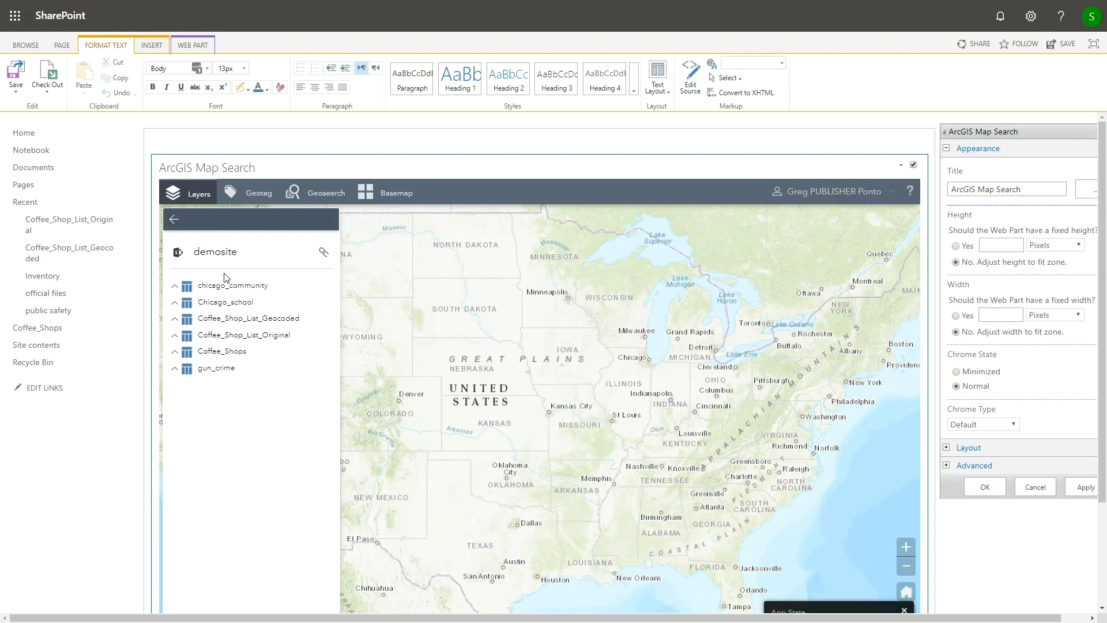
{"action": "left_click", "coordinate": [174, 352]}
{"action": "left_click", "coordinate": [235, 373]}
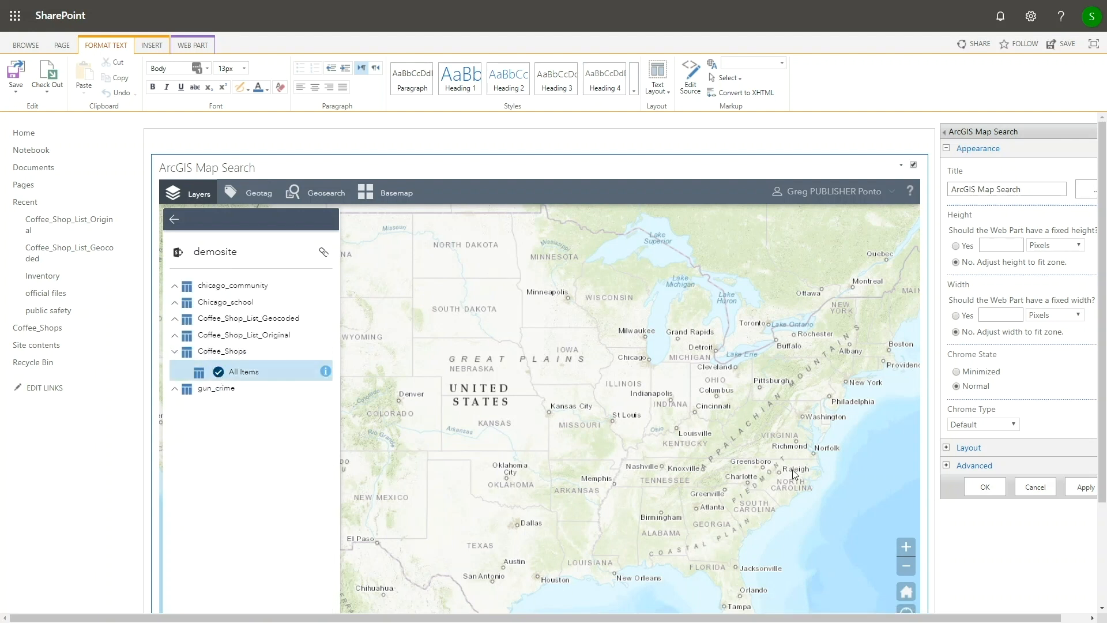
{"action": "scroll", "coordinate": [953, 546], "scroll_direction": "down", "scroll_amount": 1}
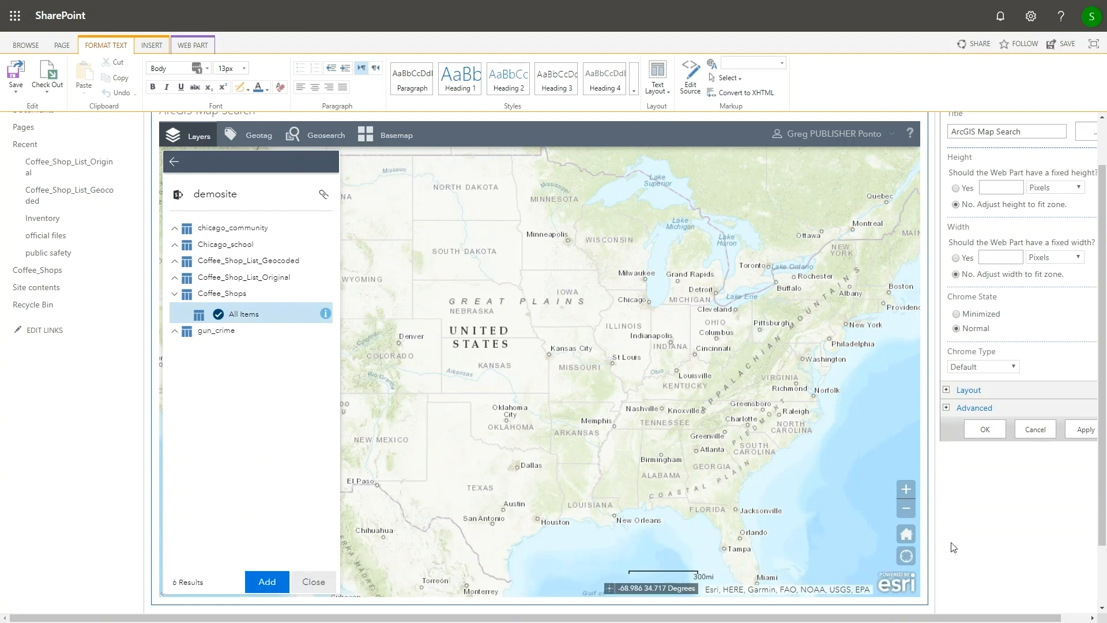
{"action": "left_click", "coordinate": [267, 581]}
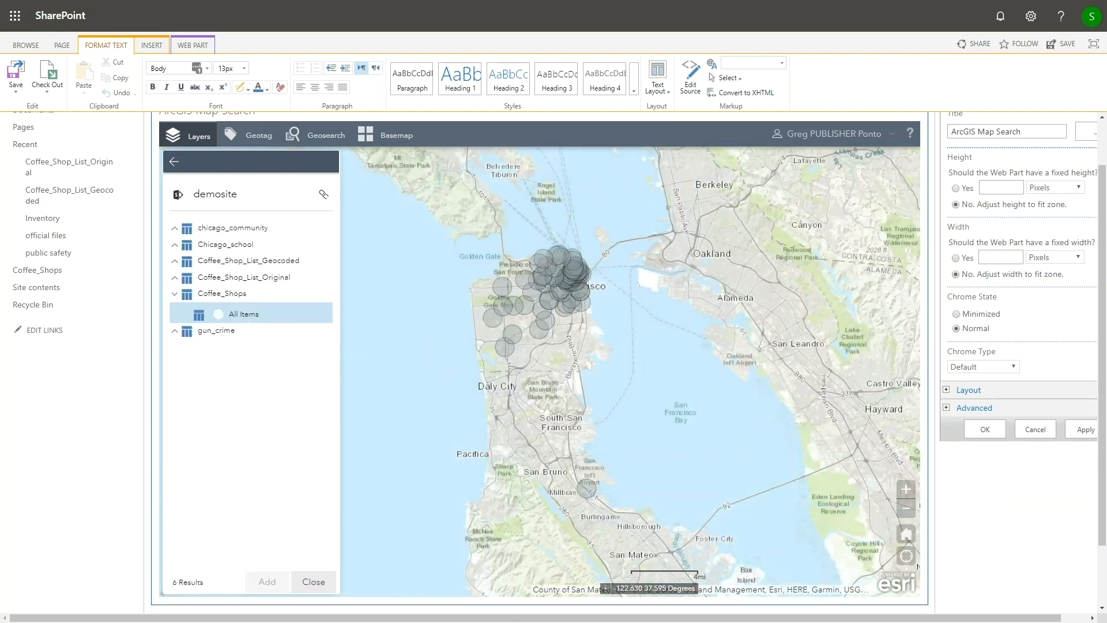
{"action": "left_click", "coordinate": [175, 163]}
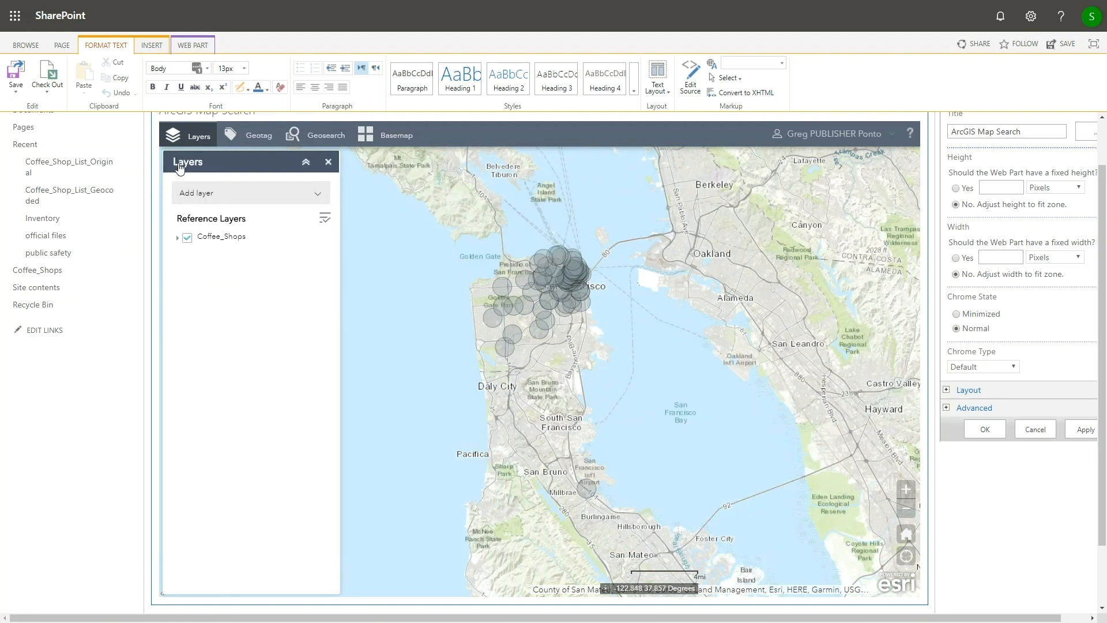
Switch the basemap to Dark Gray Canvas and bring up the Firefly shapes in the Coffee_Shops layer's symbol style settings.
{"action": "left_click", "coordinate": [402, 141]}
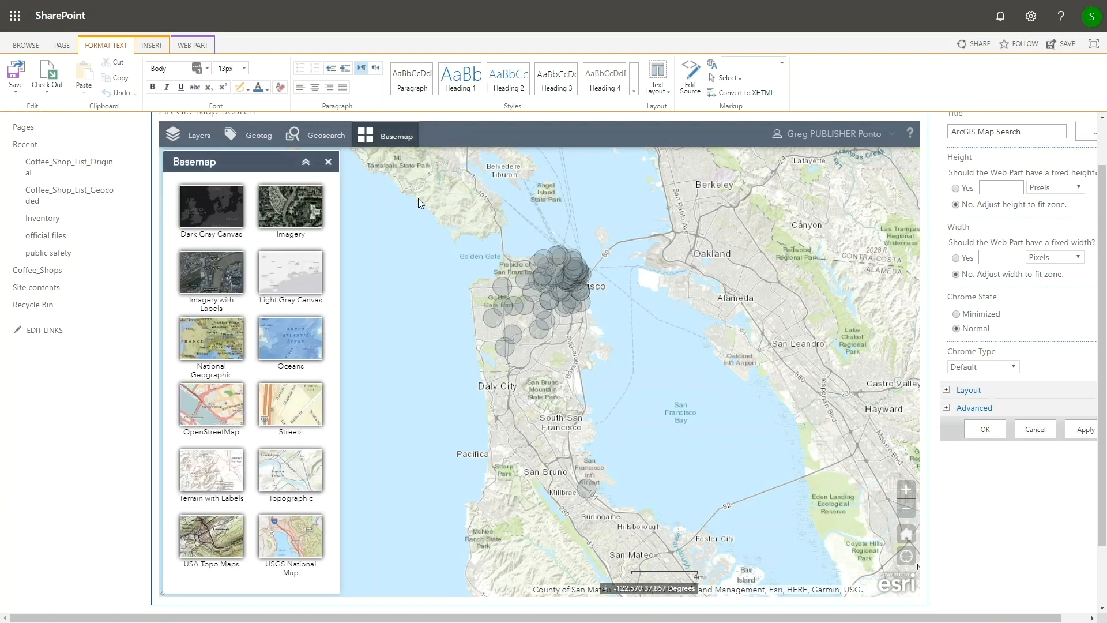
{"action": "left_click", "coordinate": [325, 241]}
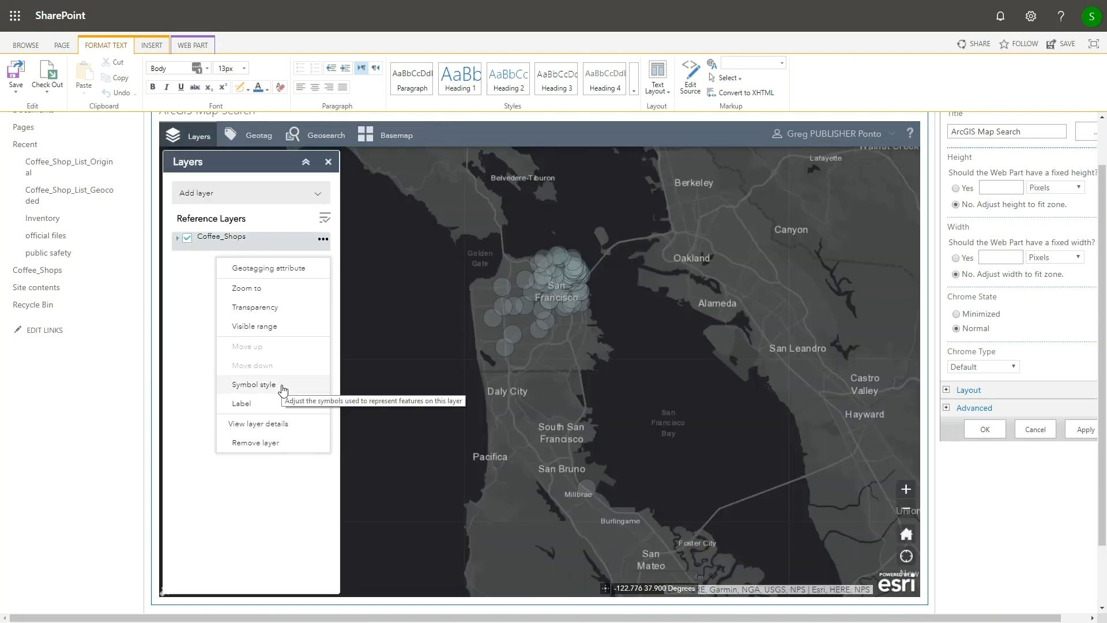
{"action": "left_click", "coordinate": [279, 387]}
{"action": "left_click", "coordinate": [517, 205]}
{"action": "left_click", "coordinate": [495, 229]}
{"action": "left_click", "coordinate": [474, 204]}
{"action": "left_click", "coordinate": [531, 236]}
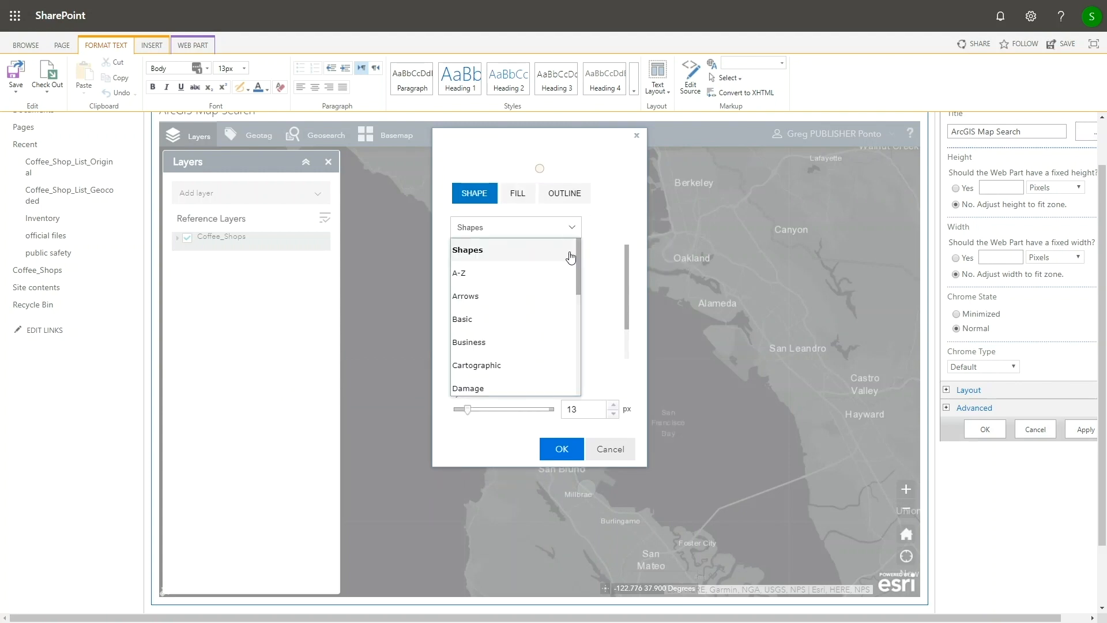
{"action": "scroll", "coordinate": [537, 314], "scroll_direction": "down", "scroll_amount": 5}
{"action": "left_click", "coordinate": [543, 349]}
{"action": "left_click", "coordinate": [543, 349]}
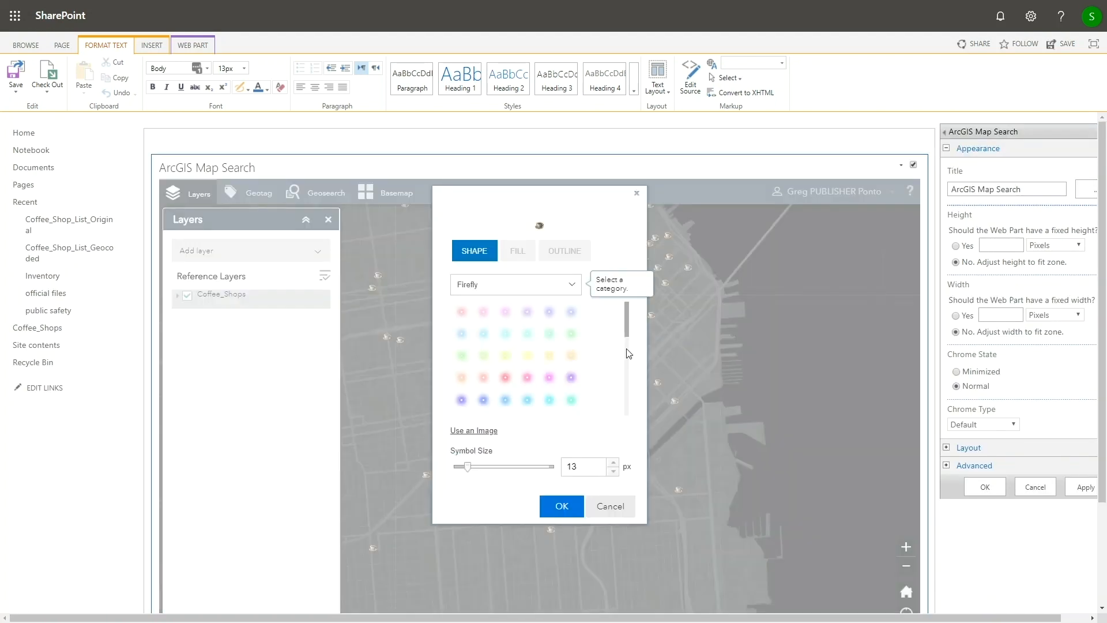
Apply a yellow Firefly symbol with a size of about 21 px to the Coffee_Shops layer.
{"action": "left_click", "coordinate": [549, 355]}
{"action": "left_click_drag", "start_coordinate": [468, 466], "coordinate": [470, 466]}
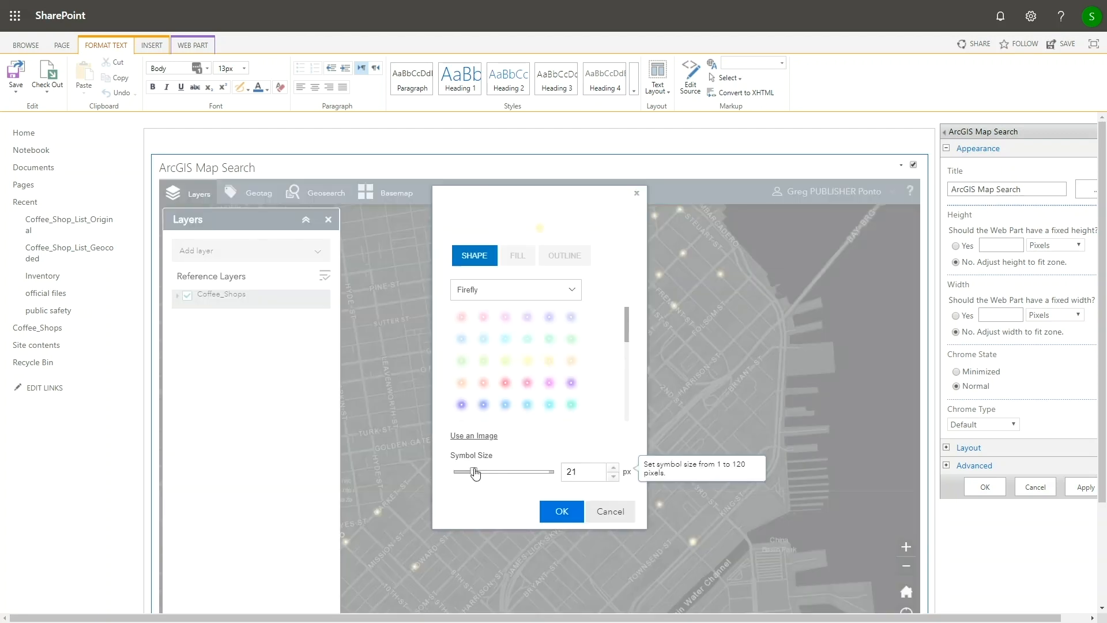
{"action": "left_click_drag", "start_coordinate": [474, 466], "coordinate": [473, 466]}
{"action": "left_click", "coordinate": [571, 355]}
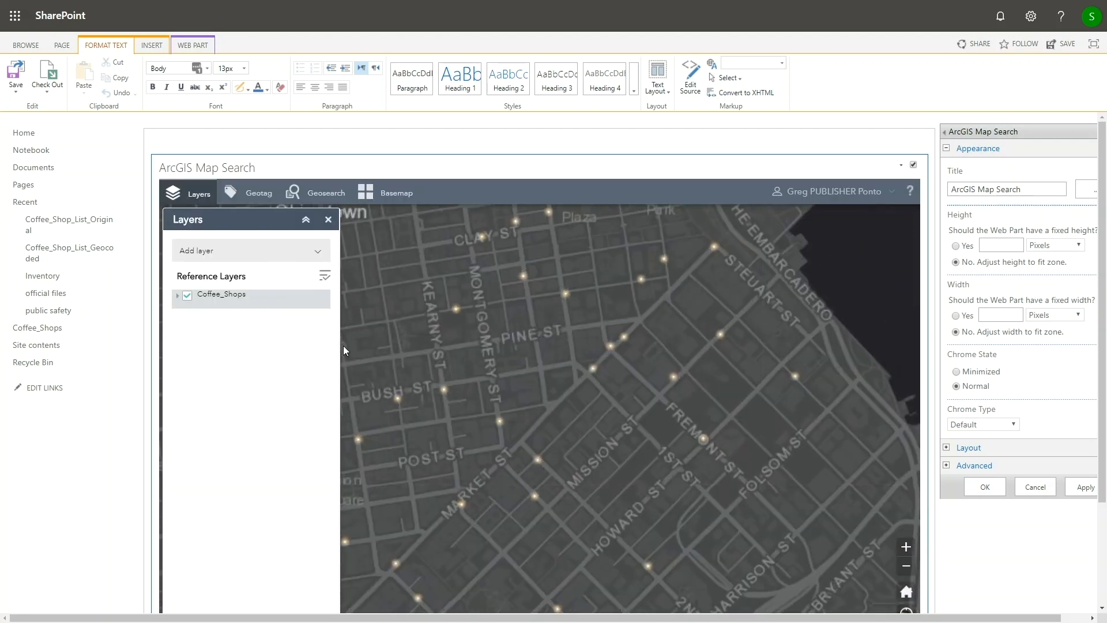
Label the Coffee_Shops points by Address in white text and select the point at 340 Mission Street.
{"action": "left_click", "coordinate": [324, 295]}
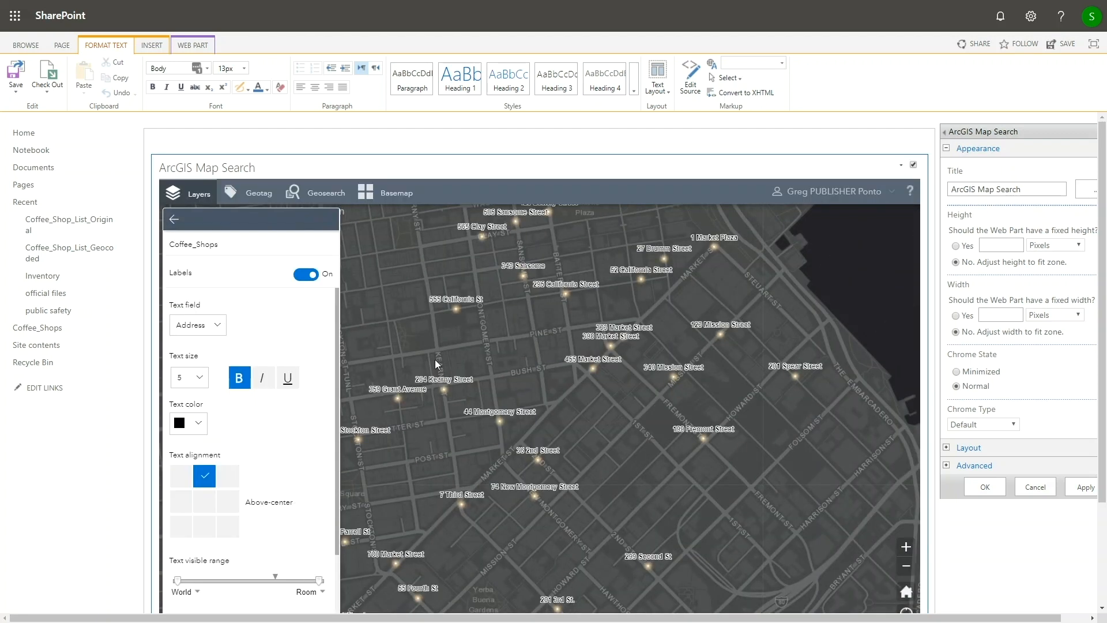
{"action": "left_click", "coordinate": [189, 423]}
{"action": "left_click", "coordinate": [179, 448]}
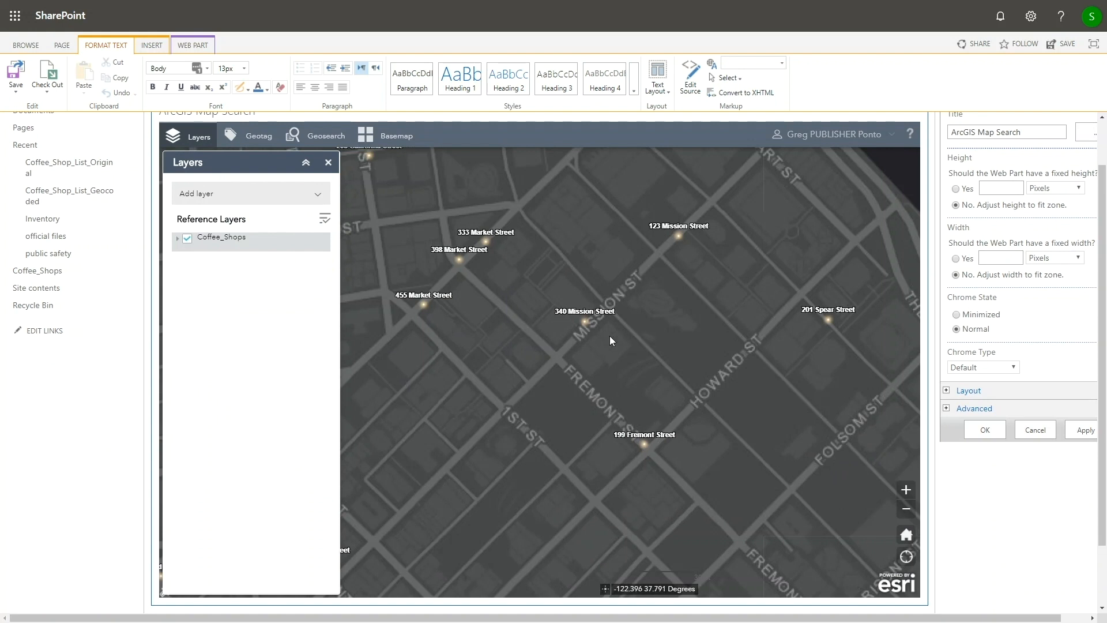
{"action": "left_click", "coordinate": [586, 321]}
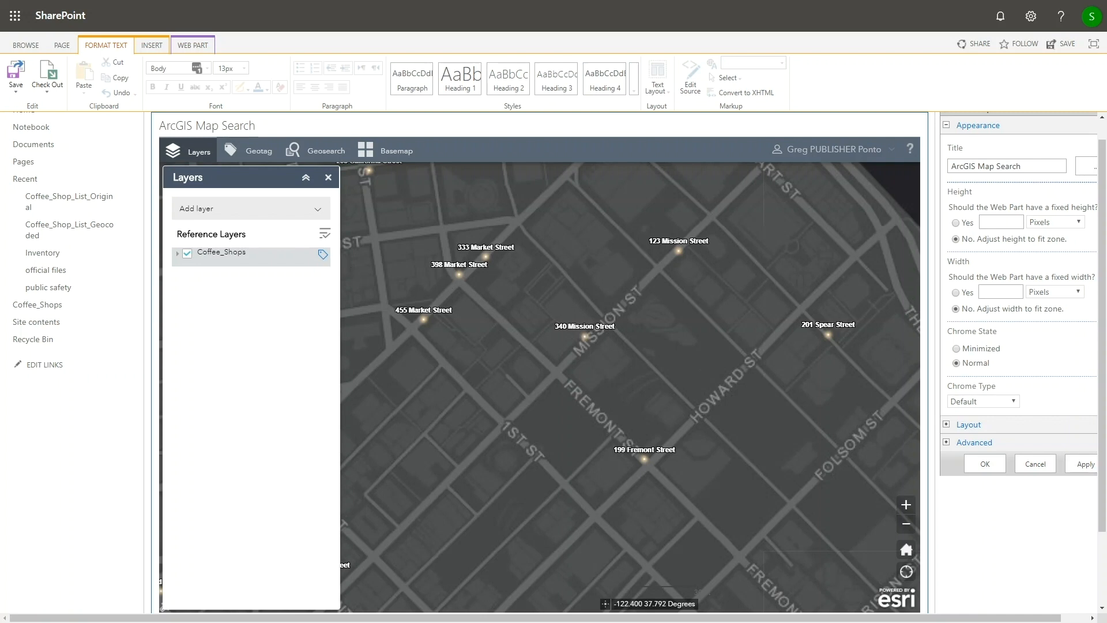
Set Address as the geotagging attribute of the Coffee_Shops layer after browsing the available fields.
{"action": "left_click", "coordinate": [324, 255]}
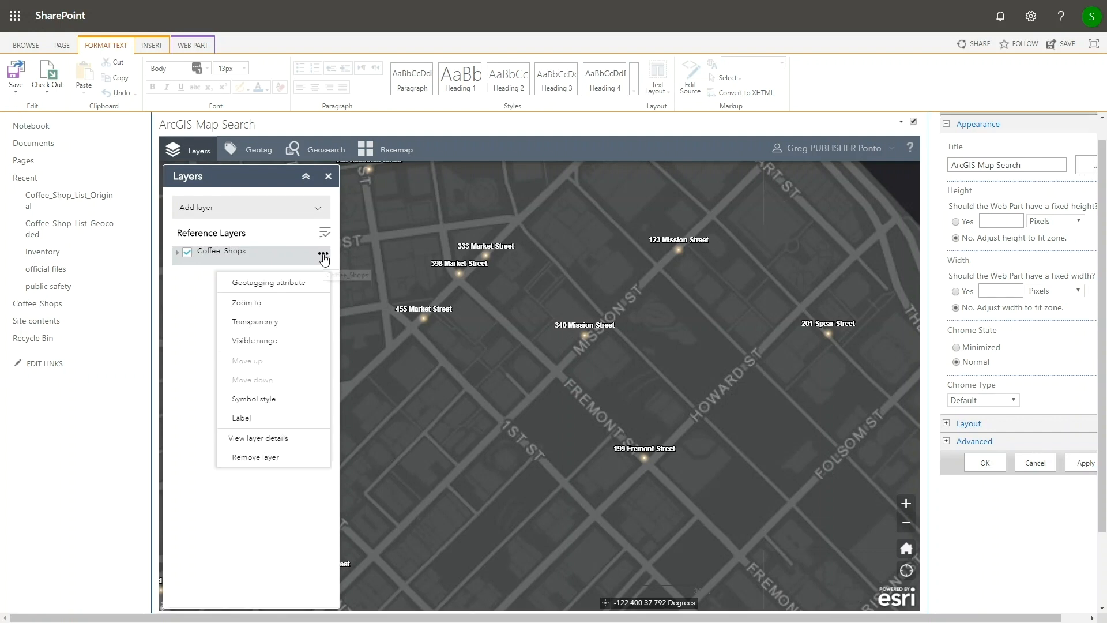
{"action": "left_click", "coordinate": [297, 284]}
{"action": "left_click", "coordinate": [570, 357]}
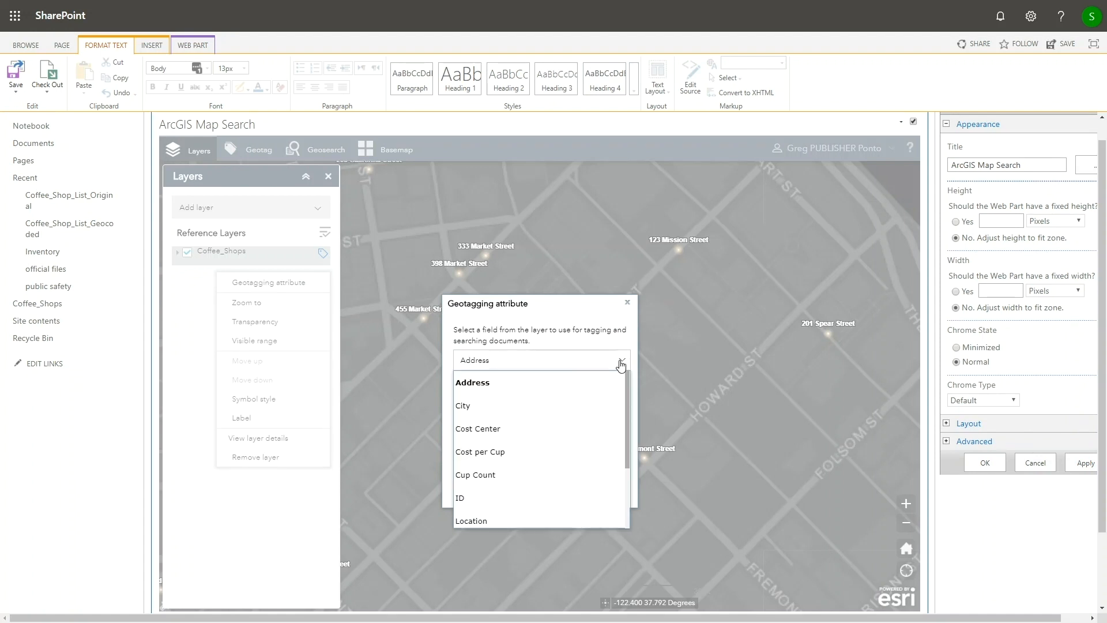
{"action": "left_click_drag", "start_coordinate": [628, 389], "coordinate": [634, 448]}
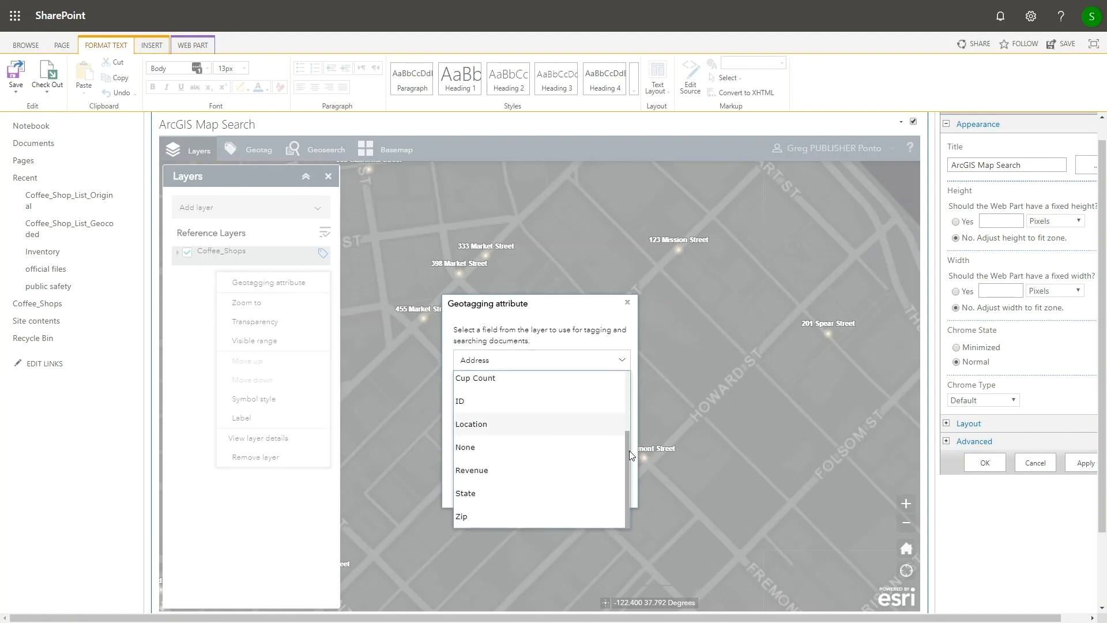
{"action": "left_click_drag", "start_coordinate": [628, 451], "coordinate": [624, 392]}
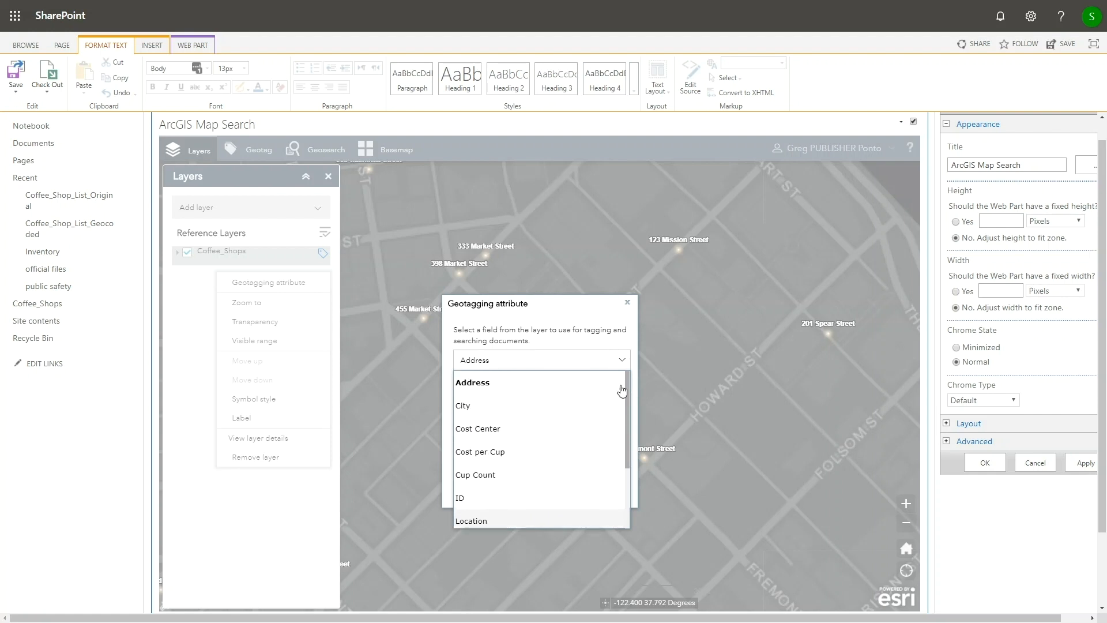
{"action": "left_click", "coordinate": [525, 385]}
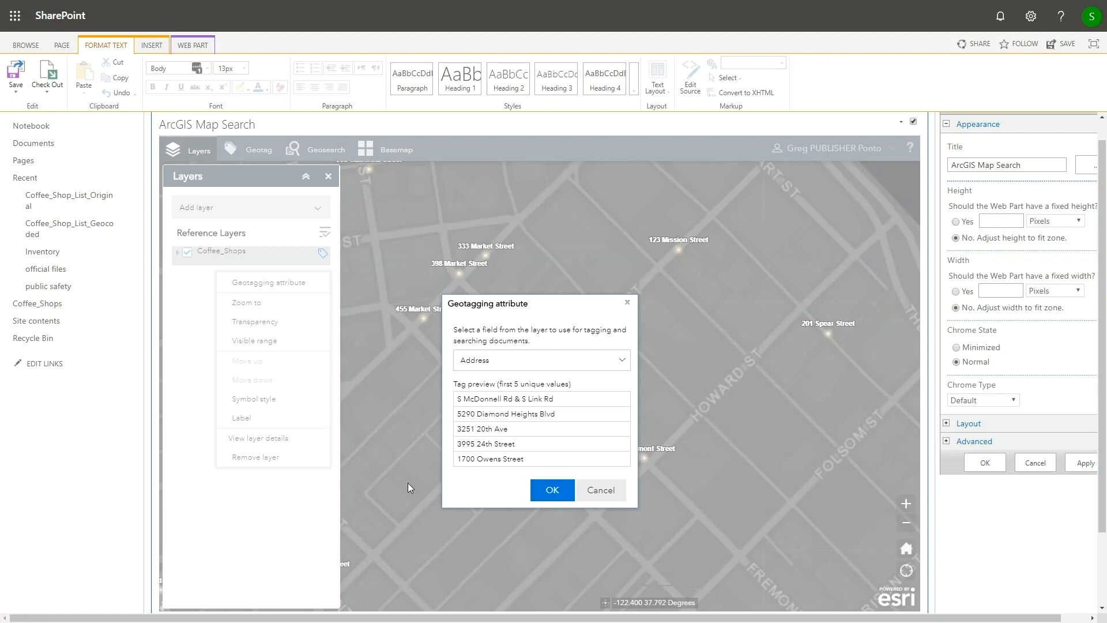
{"action": "left_click", "coordinate": [550, 491]}
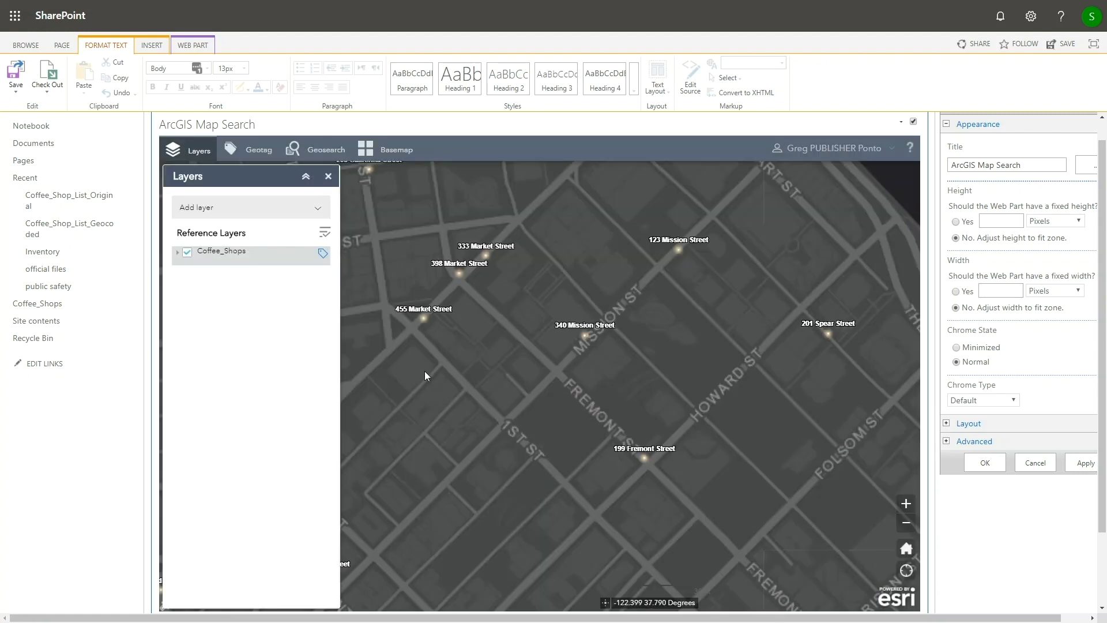
Geotag Inventory Manifest - 14 and Inventory Manifest - 15 from the Inventory library to the 398 Market Street shop.
{"action": "left_click", "coordinate": [254, 152]}
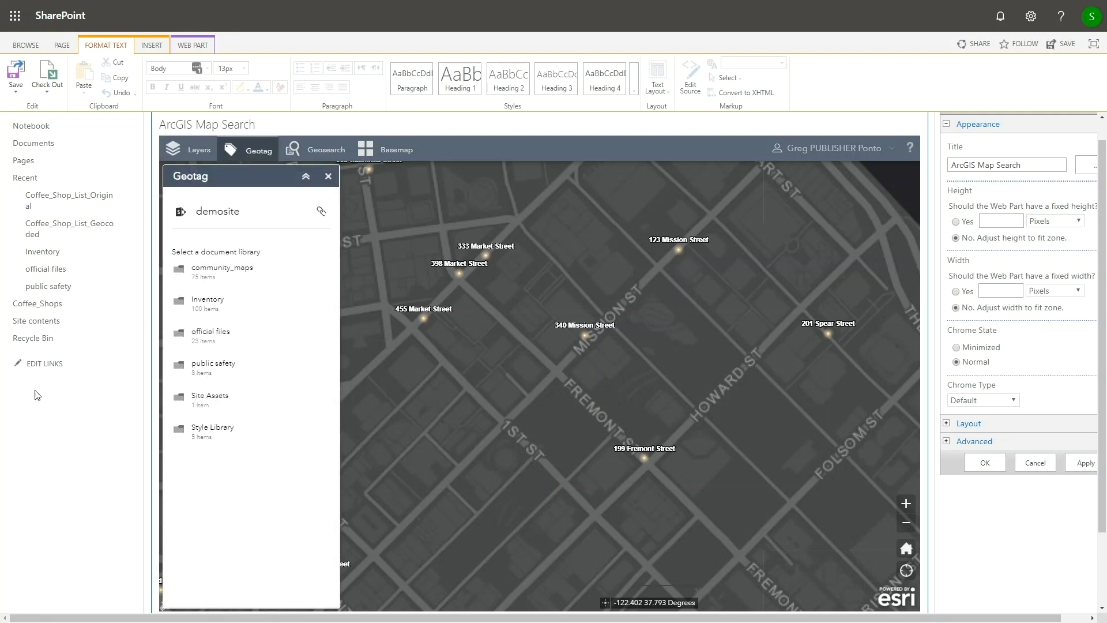
{"action": "left_click", "coordinate": [177, 305]}
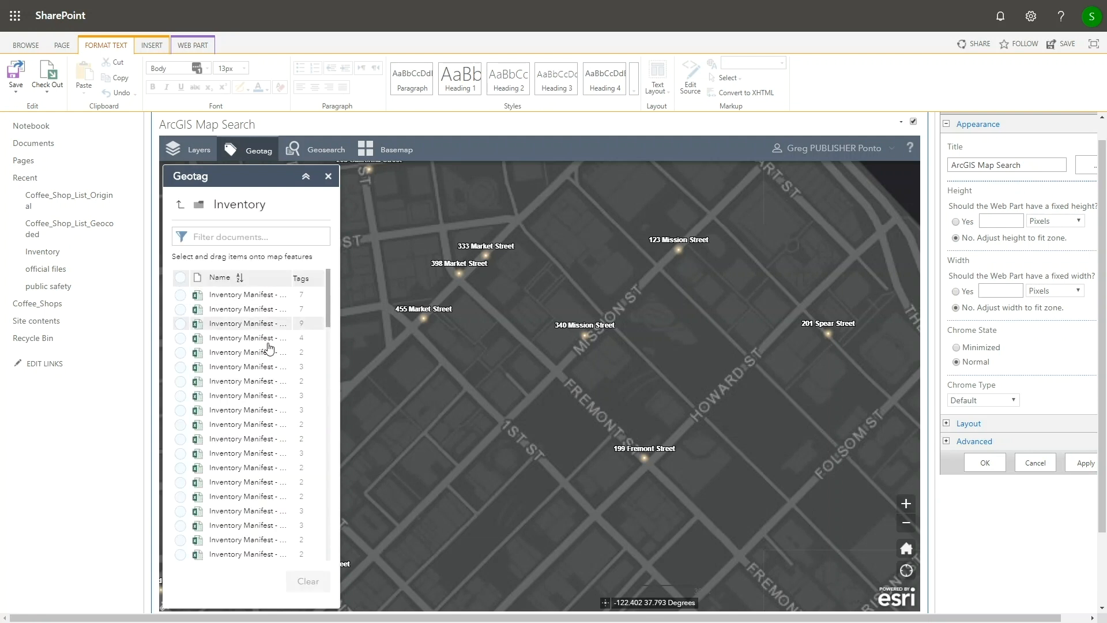
{"action": "left_click", "coordinate": [184, 396]}
{"action": "left_click", "coordinate": [181, 381]}
{"action": "left_click_drag", "start_coordinate": [202, 392], "coordinate": [459, 276]}
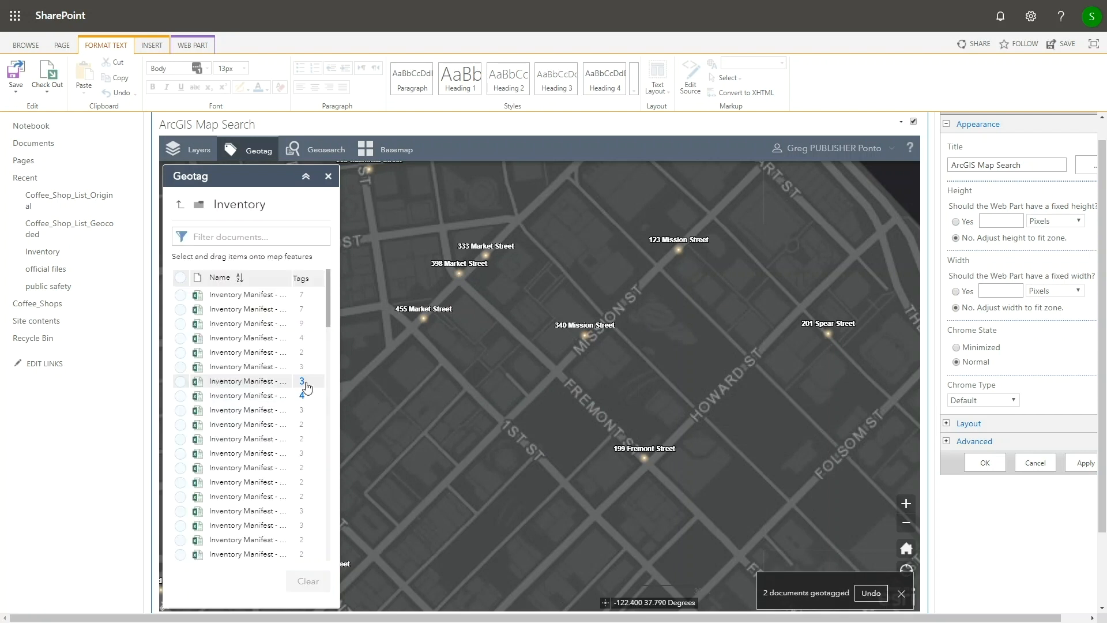
Review the document tags of Inventory Manifest - 14 and 15, and geotag the manifest listed below them to 340 Mission Street.
{"action": "left_click", "coordinate": [308, 384]}
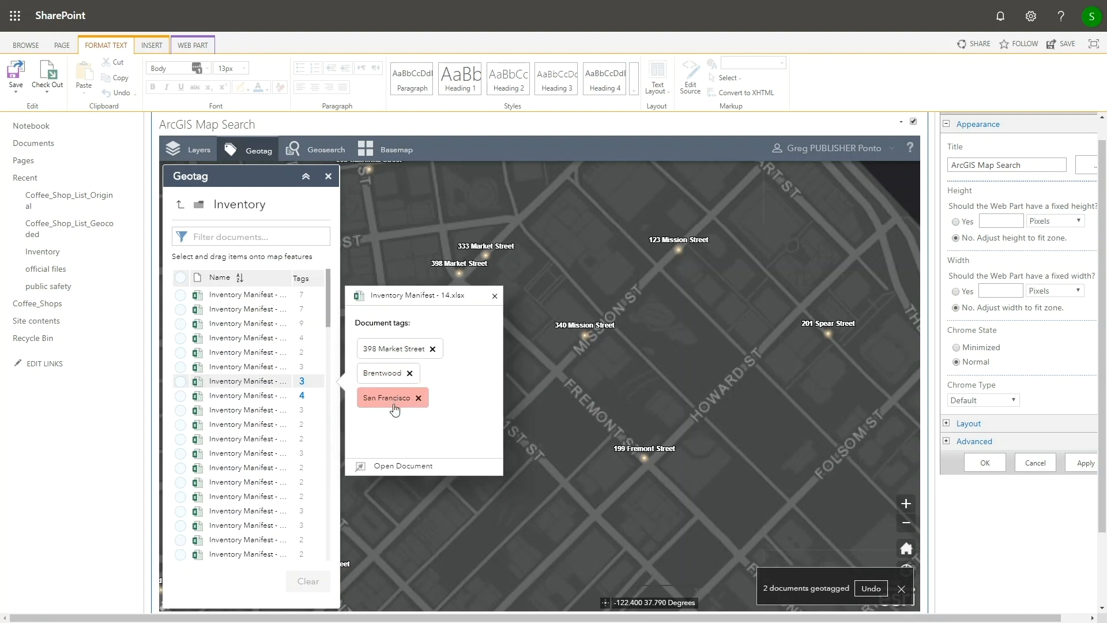
{"action": "left_click", "coordinate": [302, 395]}
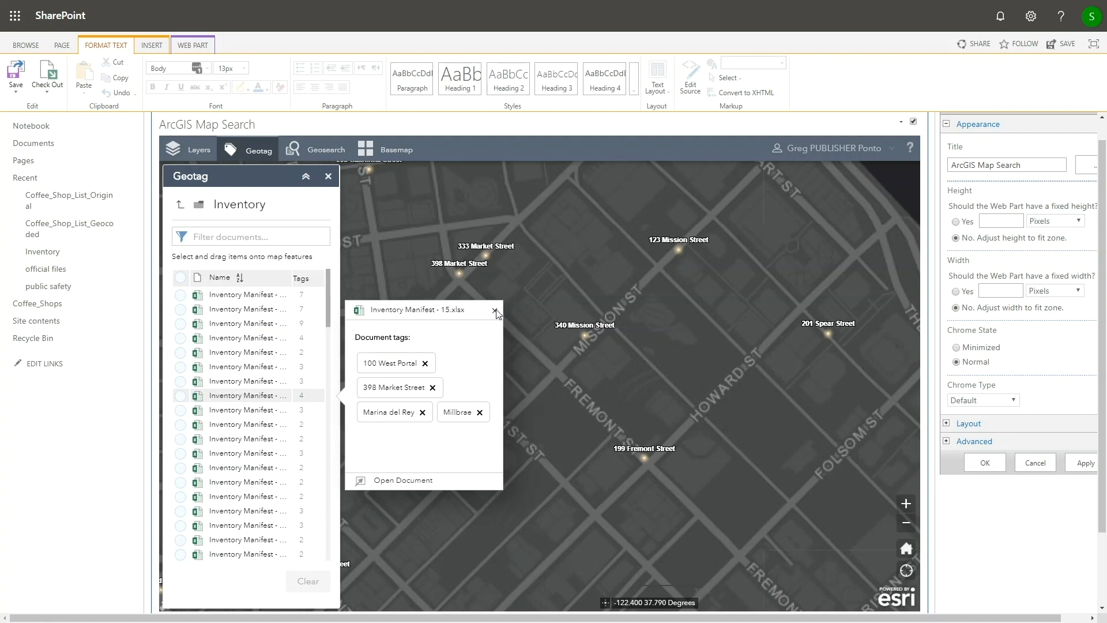
{"action": "left_click", "coordinate": [495, 311]}
{"action": "mouse_move", "coordinate": [212, 415]}
{"action": "left_mouse_down"}
{"action": "mouse_move", "coordinate": [522, 404]}
{"action": "mouse_move", "coordinate": [583, 337]}
{"action": "left_mouse_up"}
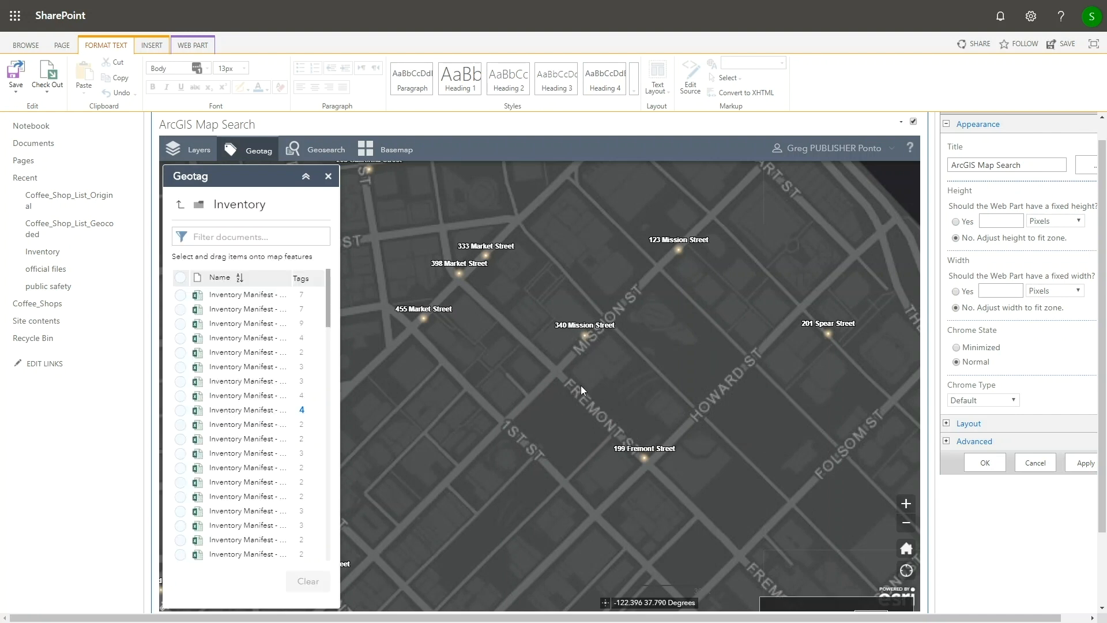
Geosearch the documents tagged with the 340 Mission Street shop and open Inventory Manifest - 1.
{"action": "left_click", "coordinate": [333, 151]}
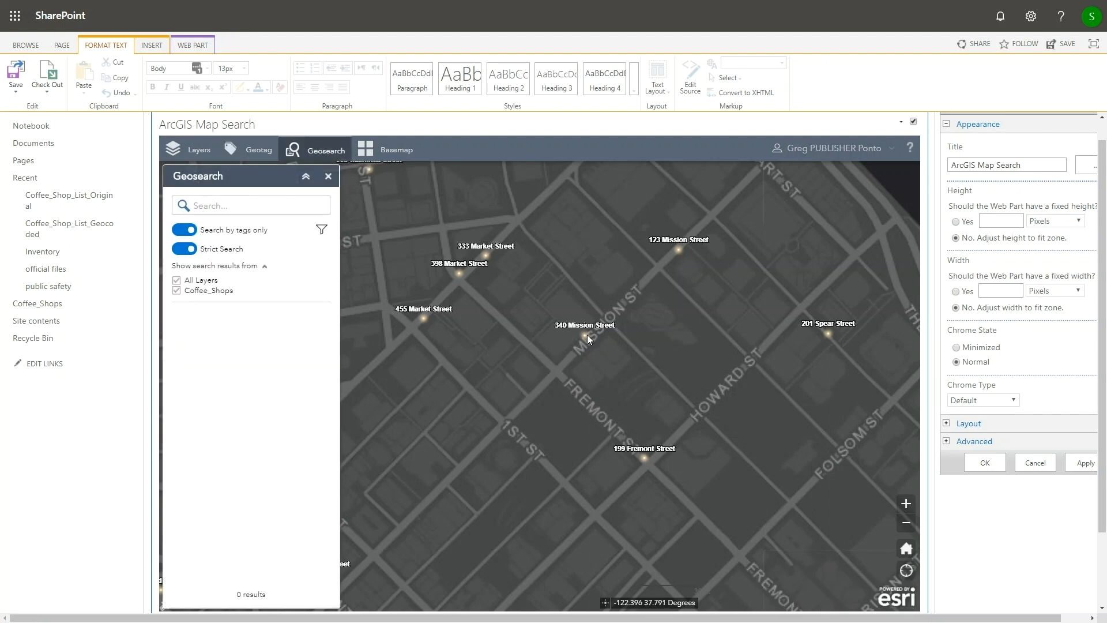
{"action": "left_click", "coordinate": [586, 335]}
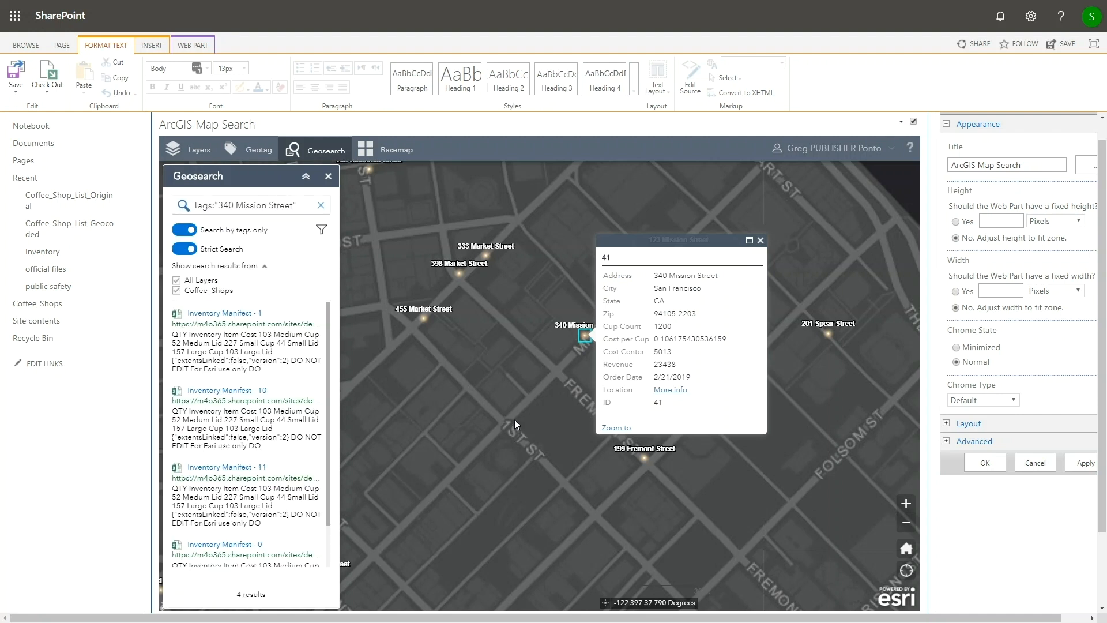
{"action": "mouse_move", "coordinate": [245, 319]}
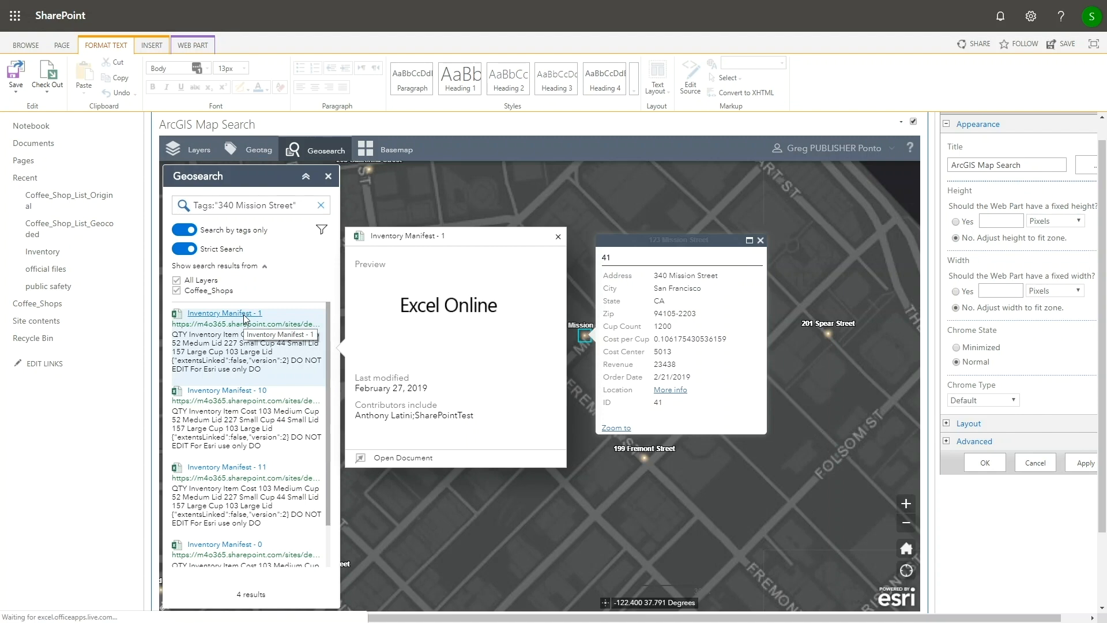
{"action": "left_click", "coordinate": [245, 319]}
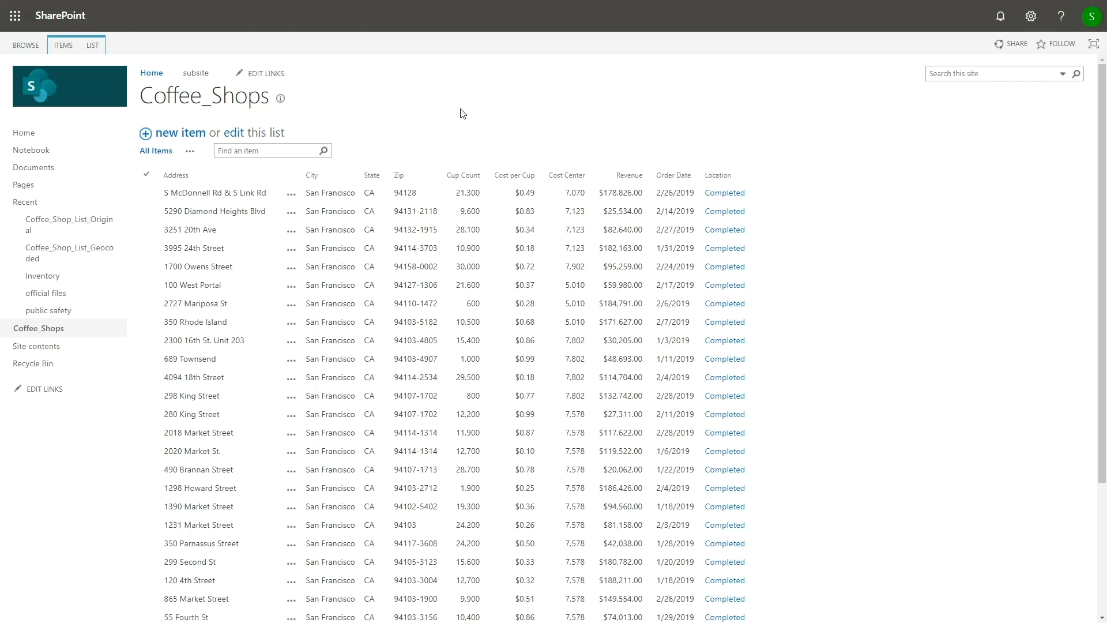
Open the Coffee_Shops list's Location workflow for editing and keep its existing workflow details.
{"action": "left_click", "coordinate": [96, 47]}
{"action": "left_click", "coordinate": [696, 71]}
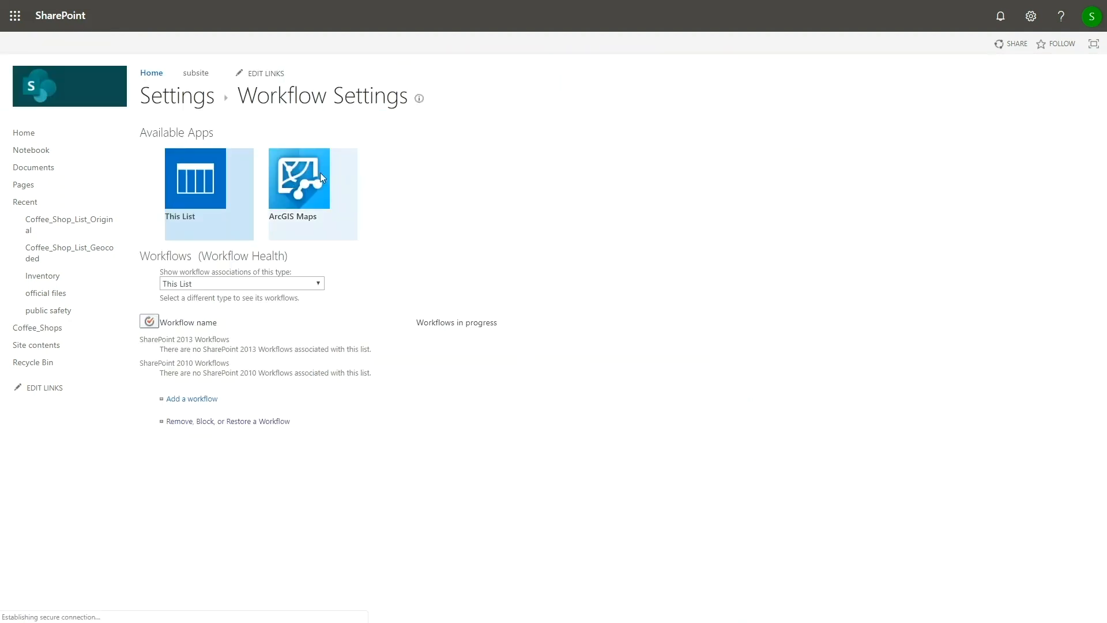
{"action": "left_click", "coordinate": [43, 310]}
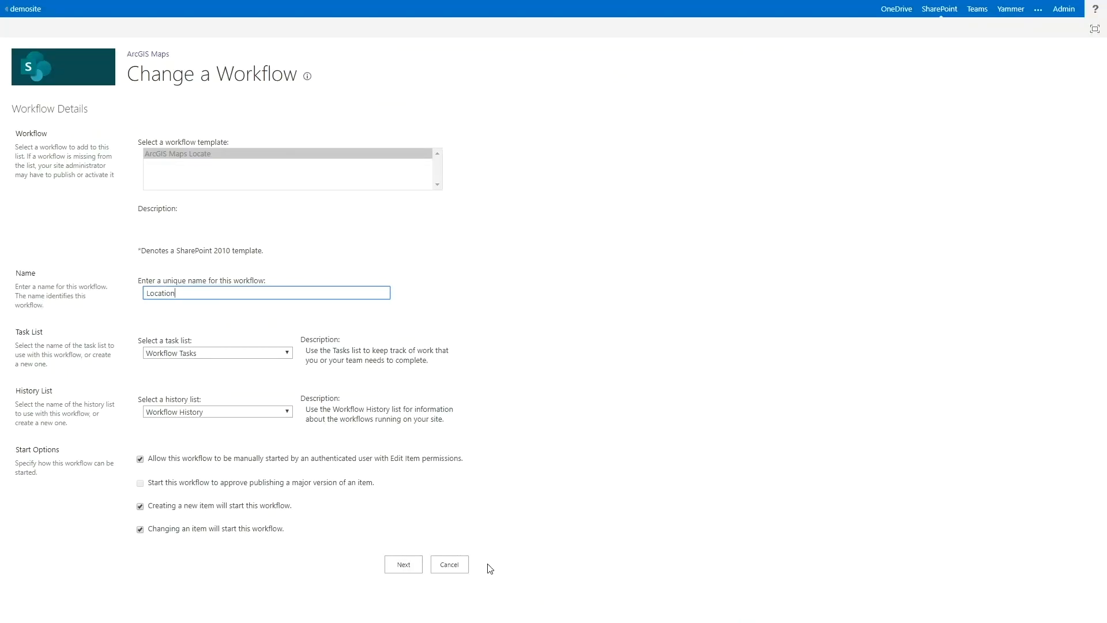
{"action": "left_click", "coordinate": [404, 565]}
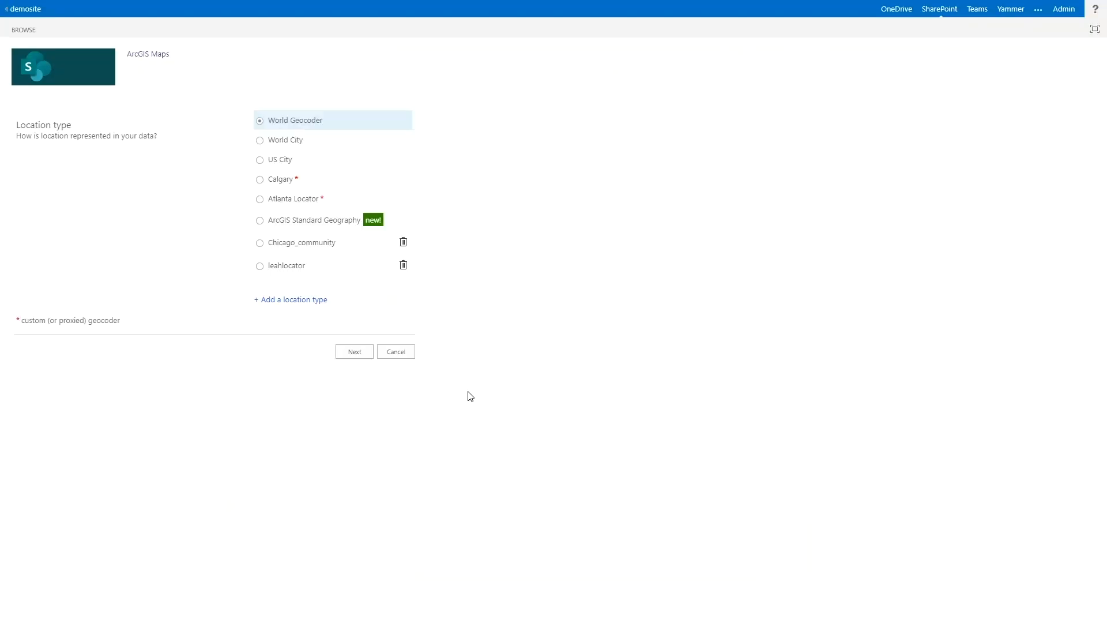
Keep World Geocoder and the location settings, add no extra columns, and choose to enrich the data with auto start for all items.
{"action": "left_click", "coordinate": [352, 352]}
{"action": "left_click", "coordinate": [355, 407]}
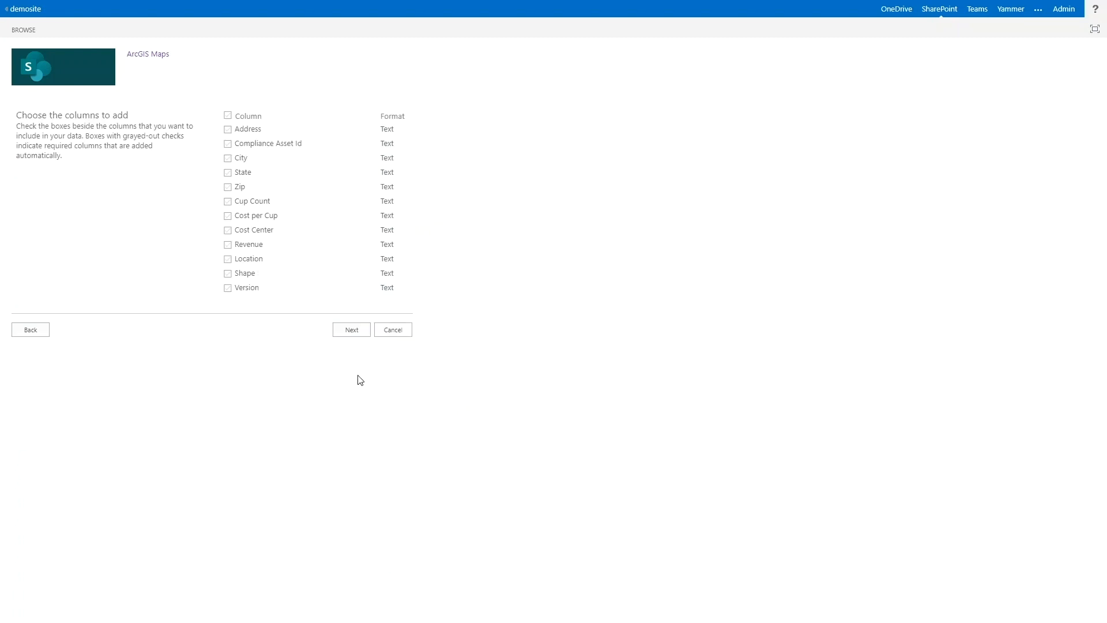
{"action": "left_click", "coordinate": [355, 332]}
{"action": "left_click", "coordinate": [278, 134]}
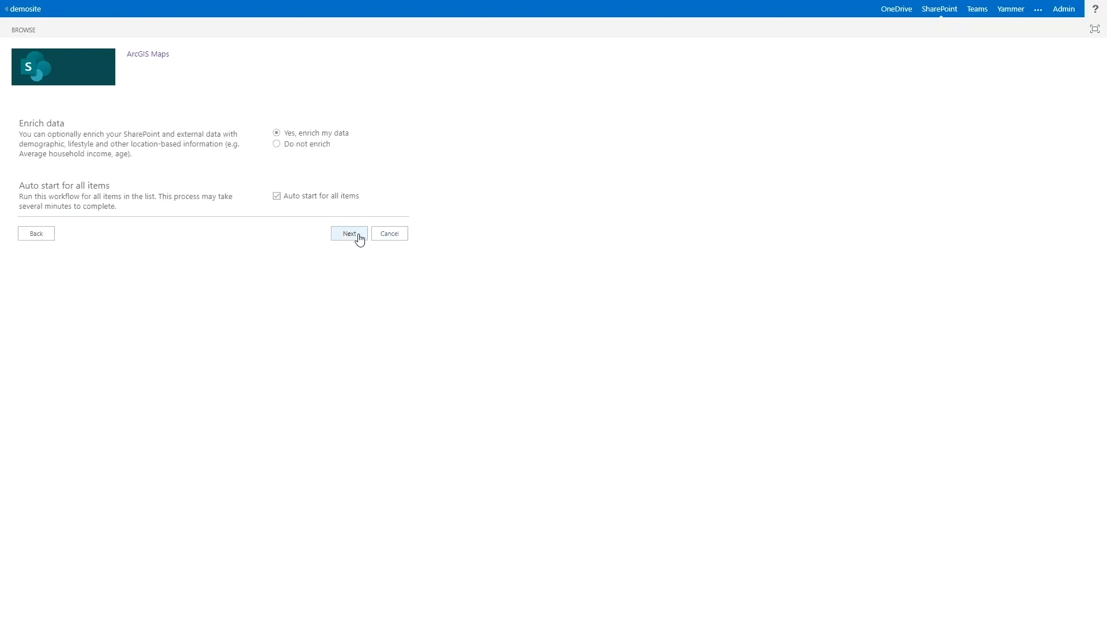
{"action": "left_click", "coordinate": [350, 233]}
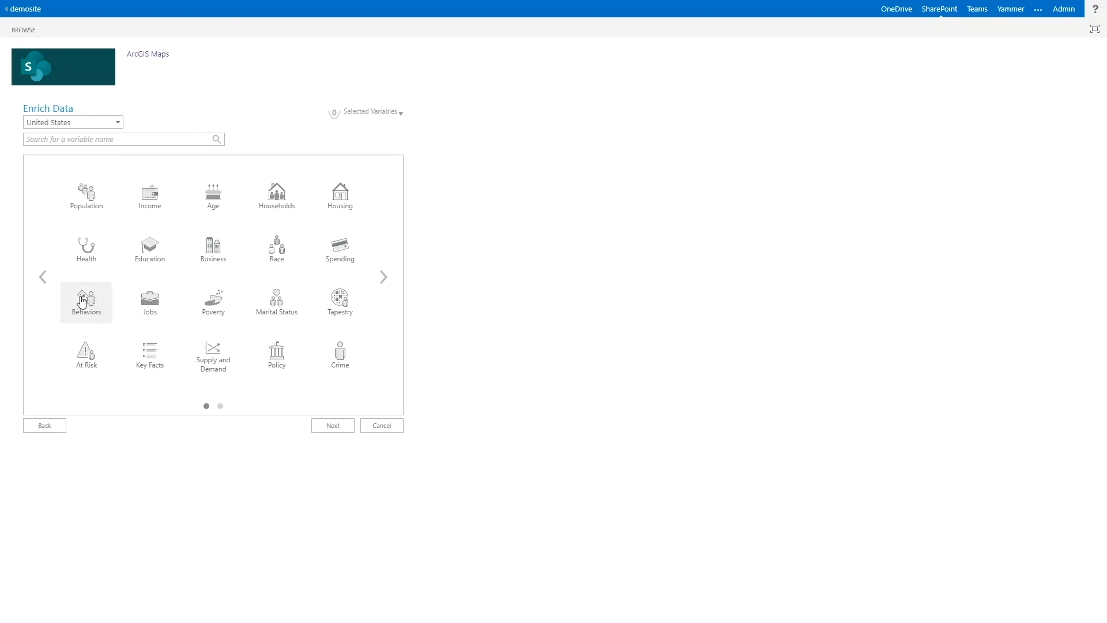
Browse the Behaviors and Spending categories of enrichment variables and return to the category overview.
{"action": "left_click", "coordinate": [99, 305]}
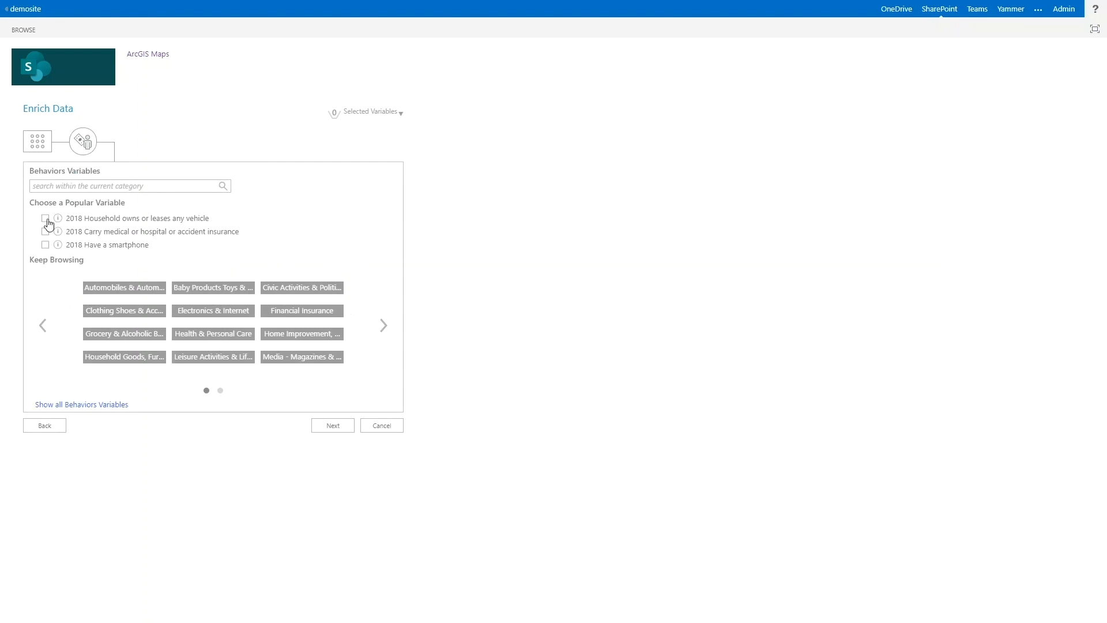
{"action": "left_click", "coordinate": [38, 143]}
{"action": "left_click", "coordinate": [344, 258]}
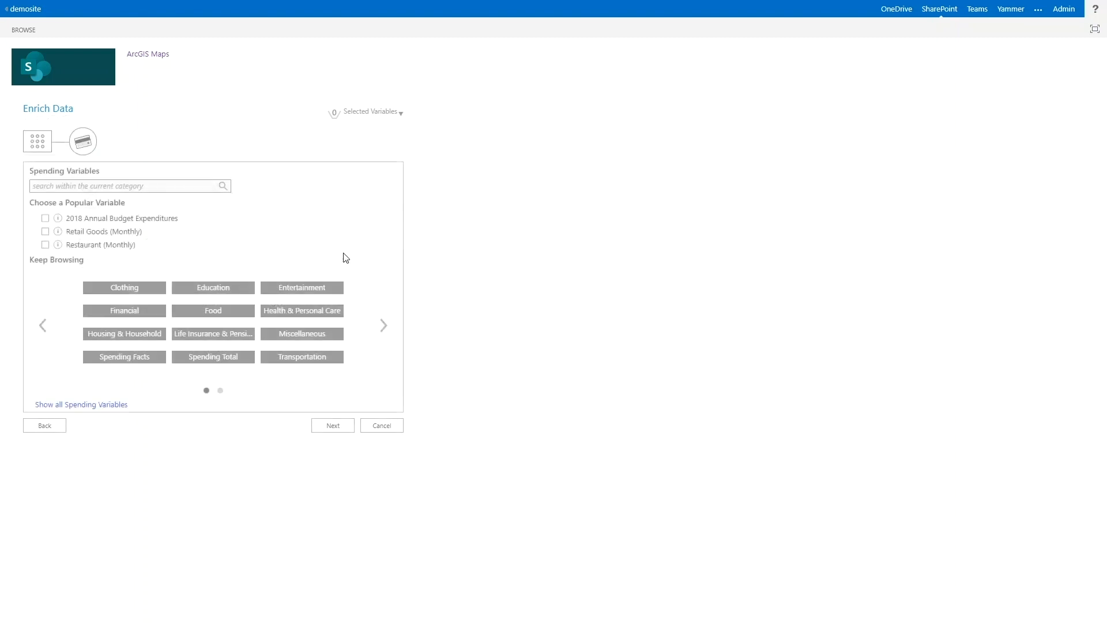
{"action": "left_click", "coordinate": [38, 149]}
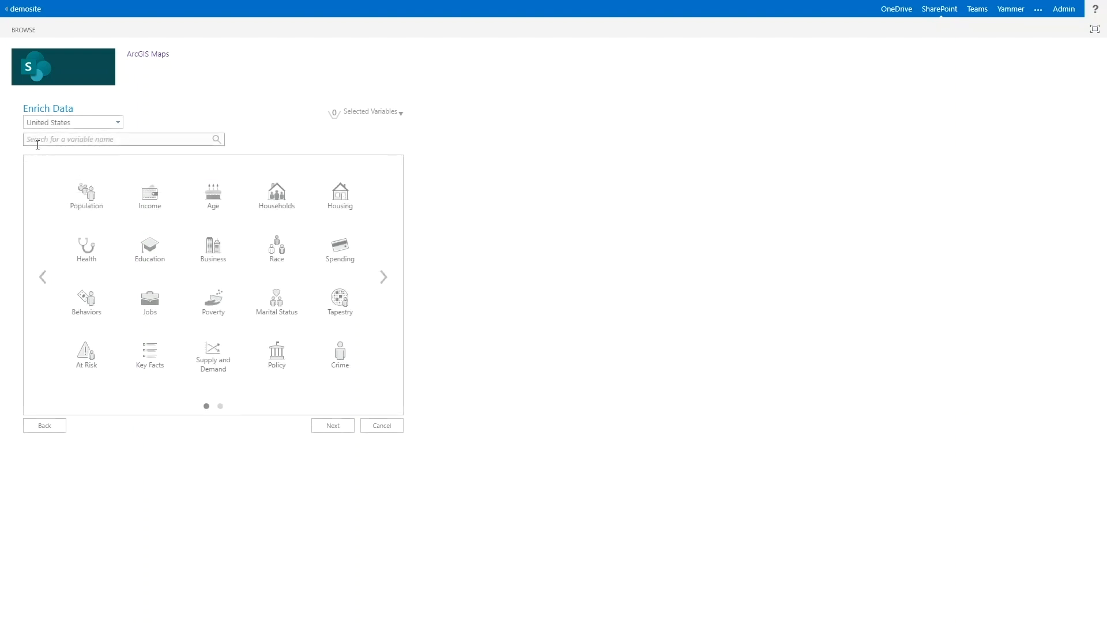
Search the United States enrichment variables for coffee.
{"action": "left_click", "coordinate": [85, 140]}
{"action": "type", "text": "coffee"}
{"action": "key", "text": "Return"}
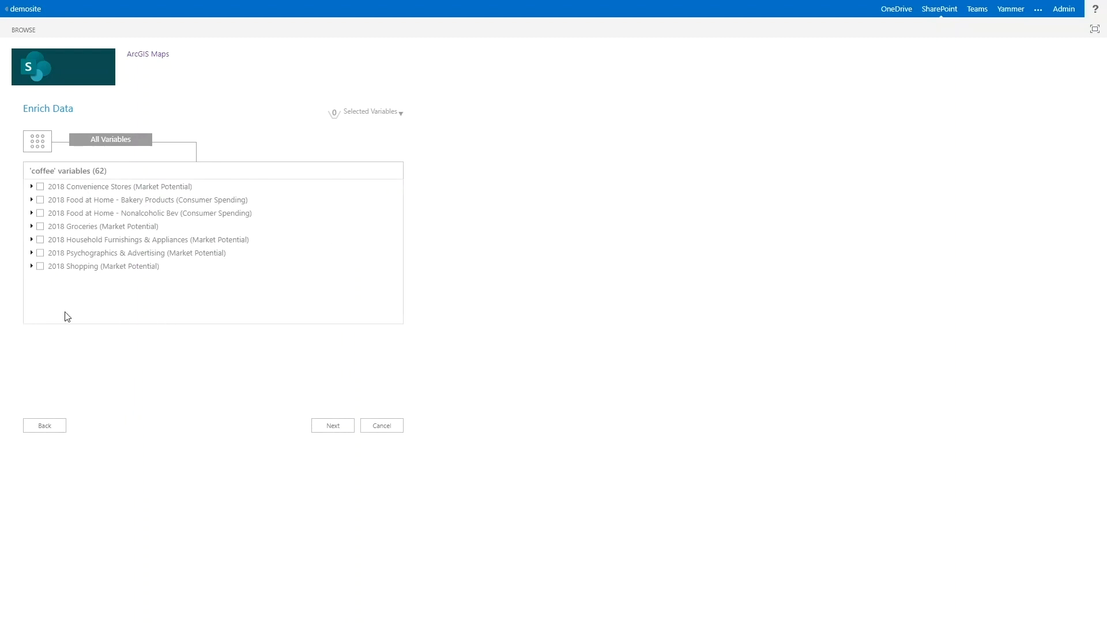
Browse the coffee variable groups and select 2018 Bought at convenience store in last 30 days: brewed coffee: Index for enrichment.
{"action": "left_click", "coordinate": [32, 266]}
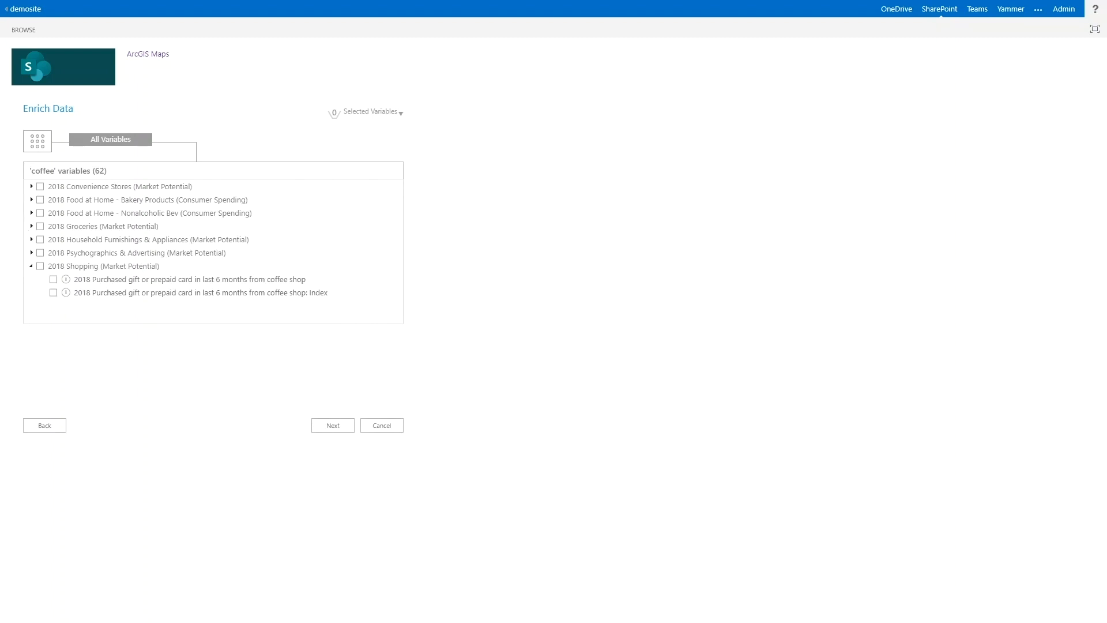
{"action": "left_click", "coordinate": [32, 253]}
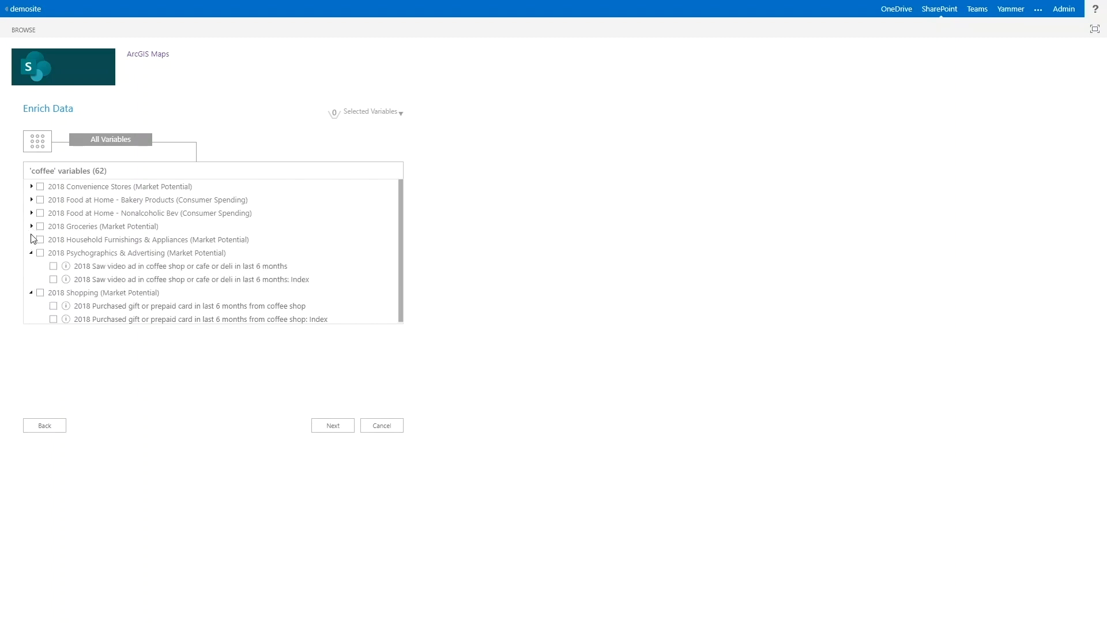
{"action": "left_click", "coordinate": [31, 239]}
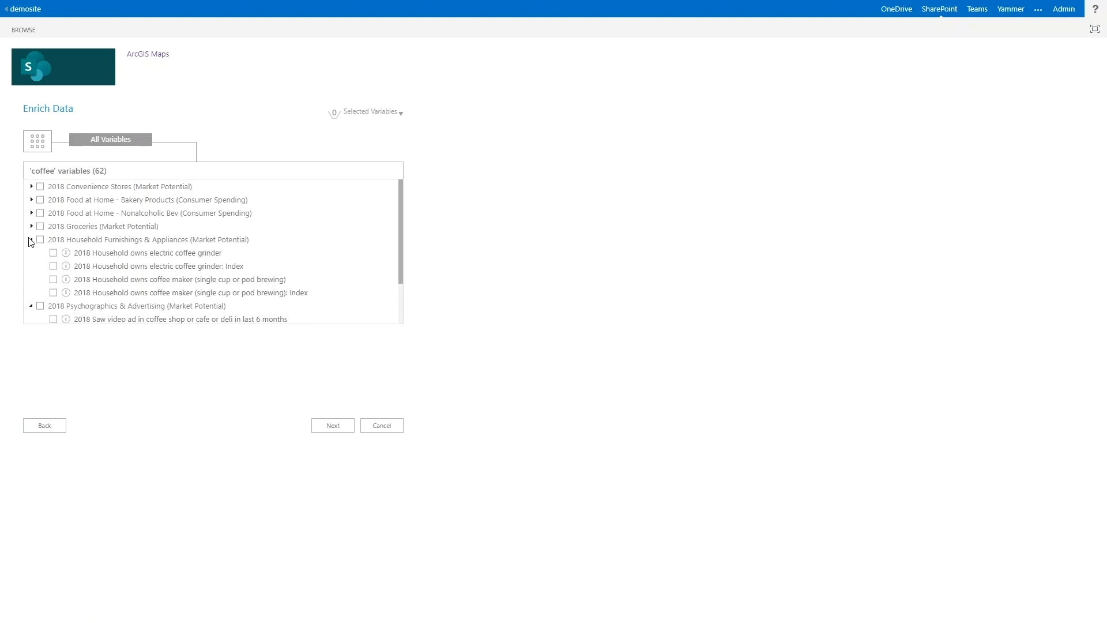
{"action": "left_click", "coordinate": [31, 187]}
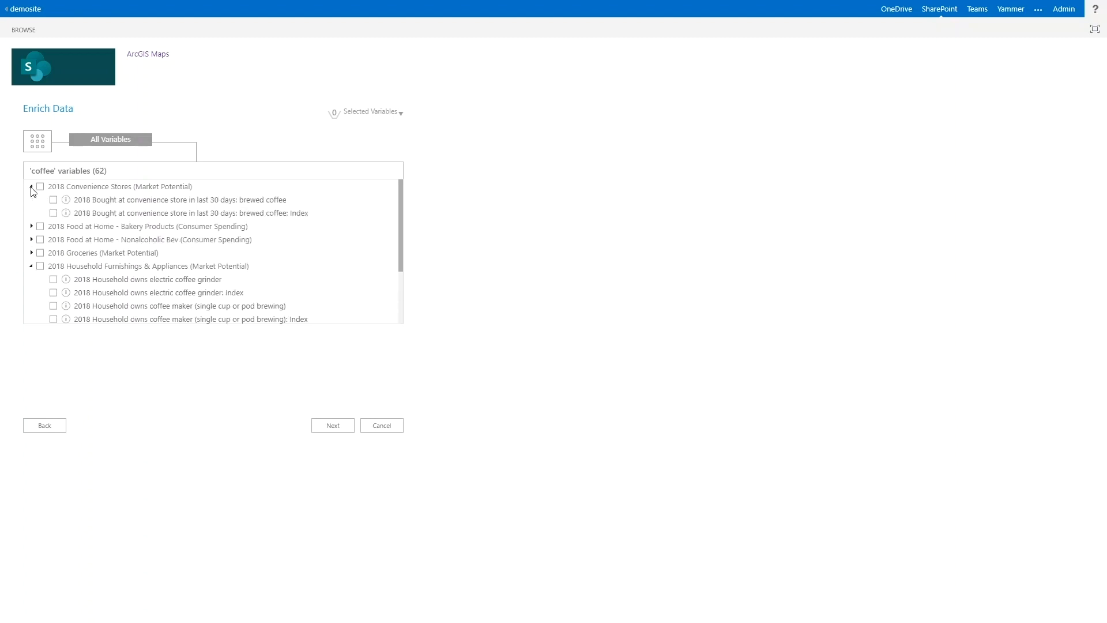
{"action": "left_click", "coordinate": [54, 213]}
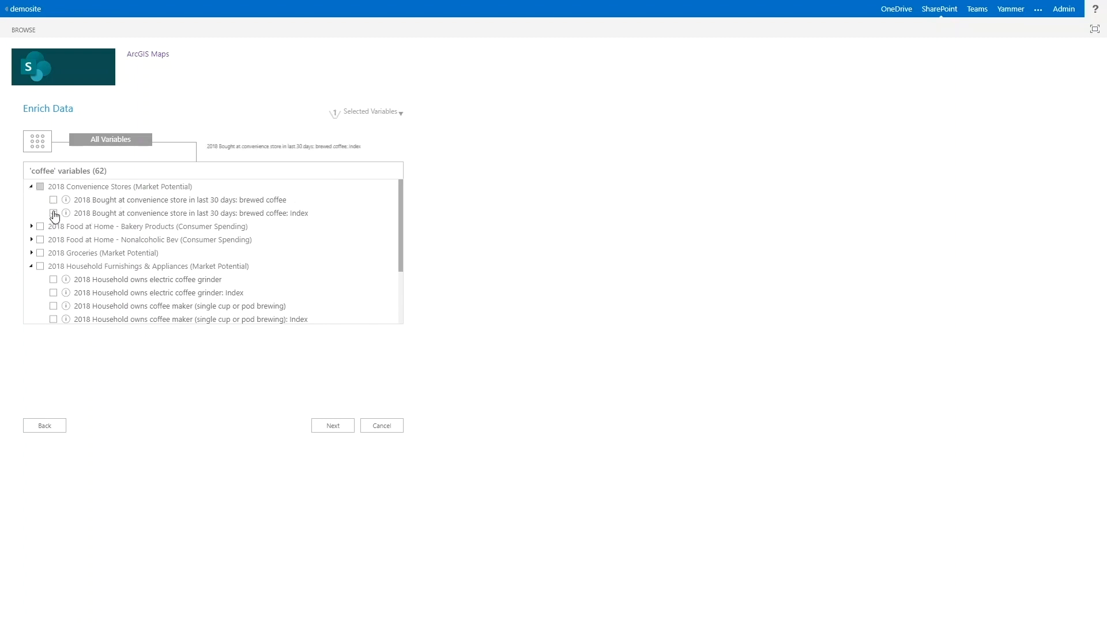
{"action": "left_click", "coordinate": [334, 426]}
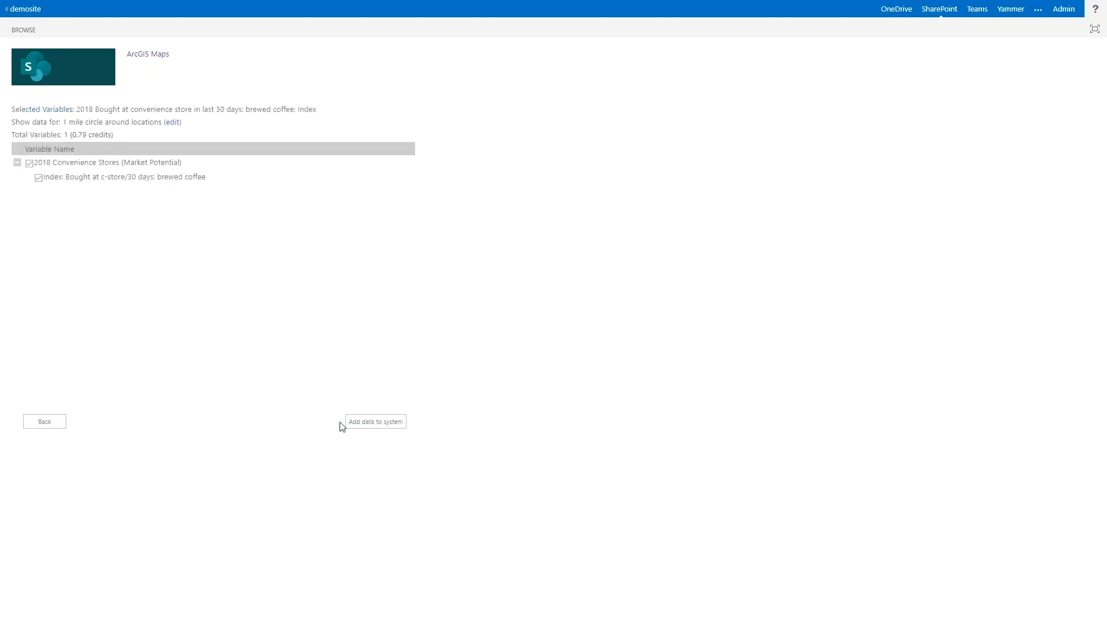
Change the enrichment area to Drive Times of 5 minutes and add the selected data to the system.
{"action": "left_click", "coordinate": [173, 122]}
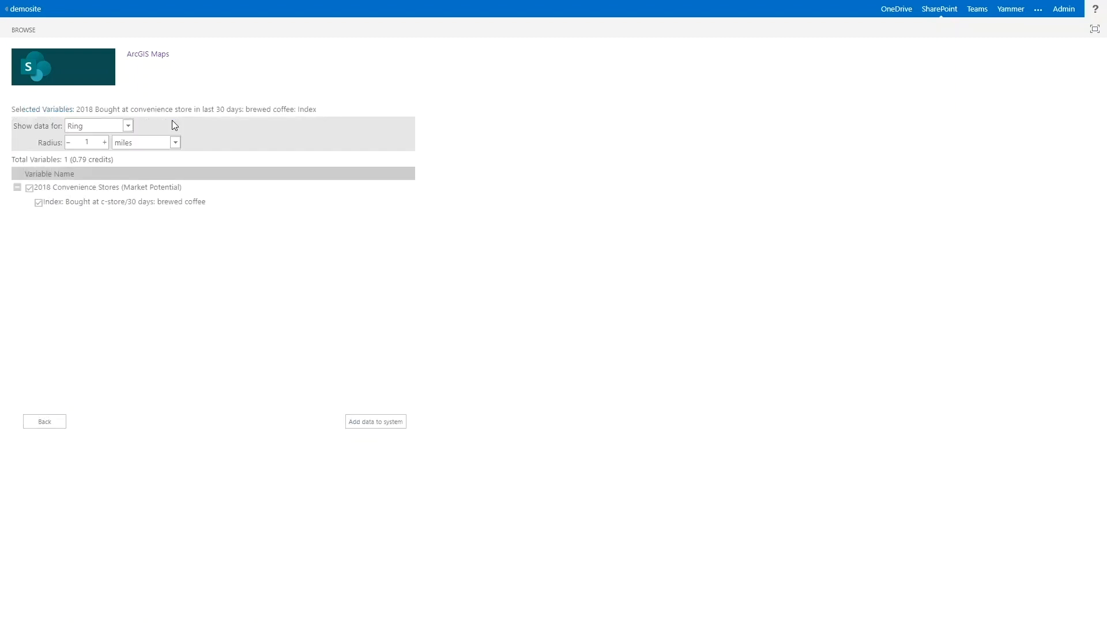
{"action": "left_click", "coordinate": [128, 126]}
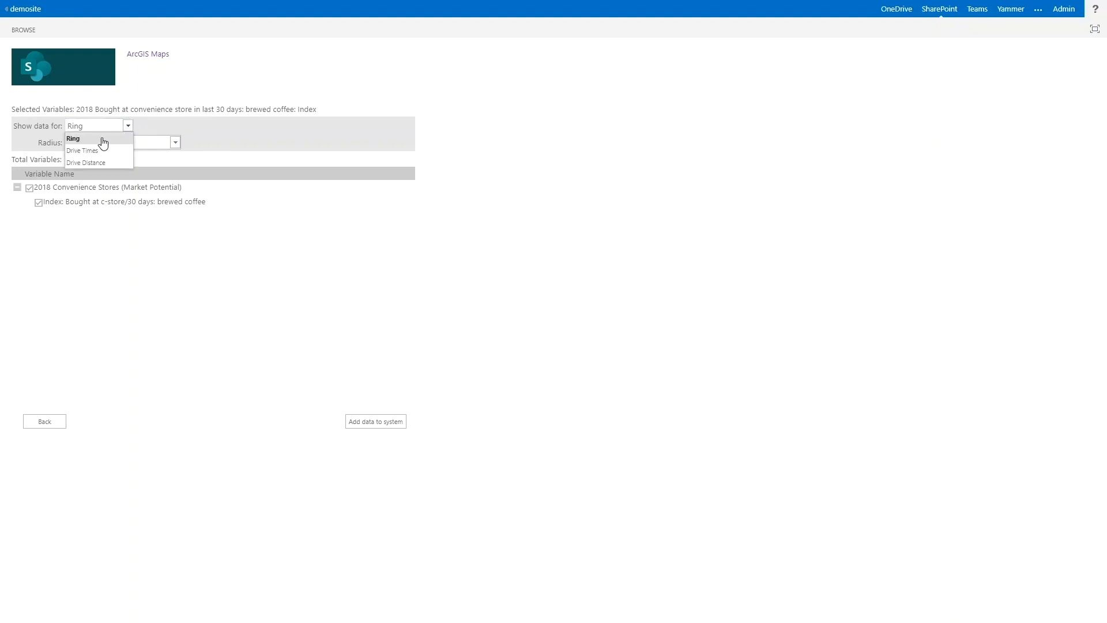
{"action": "left_click", "coordinate": [98, 151]}
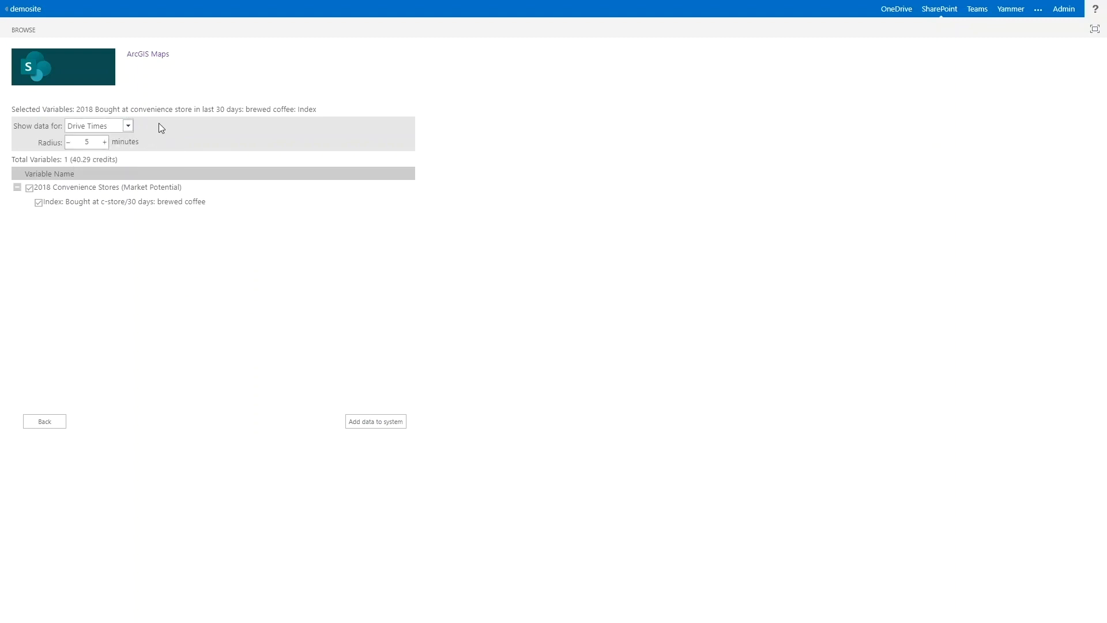
{"action": "left_click", "coordinate": [378, 423]}
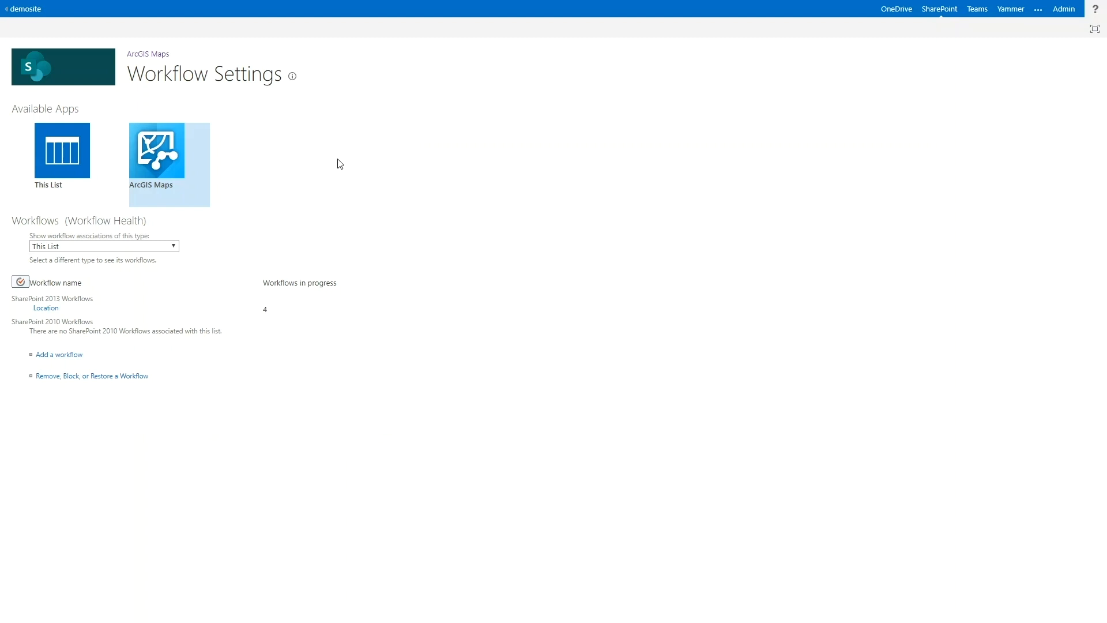
Open the CoffeeShopDemoMap page and add the All Items view of the Coffee_Shops list to the map from SharePoint.
{"action": "left_click", "coordinate": [35, 10]}
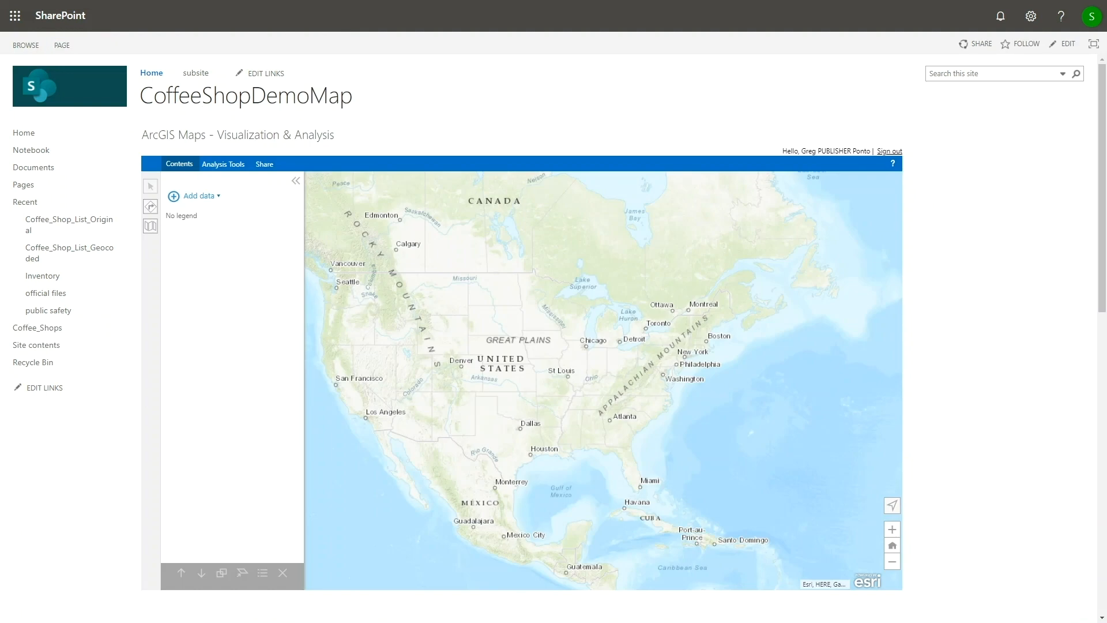
{"action": "left_click", "coordinate": [208, 196]}
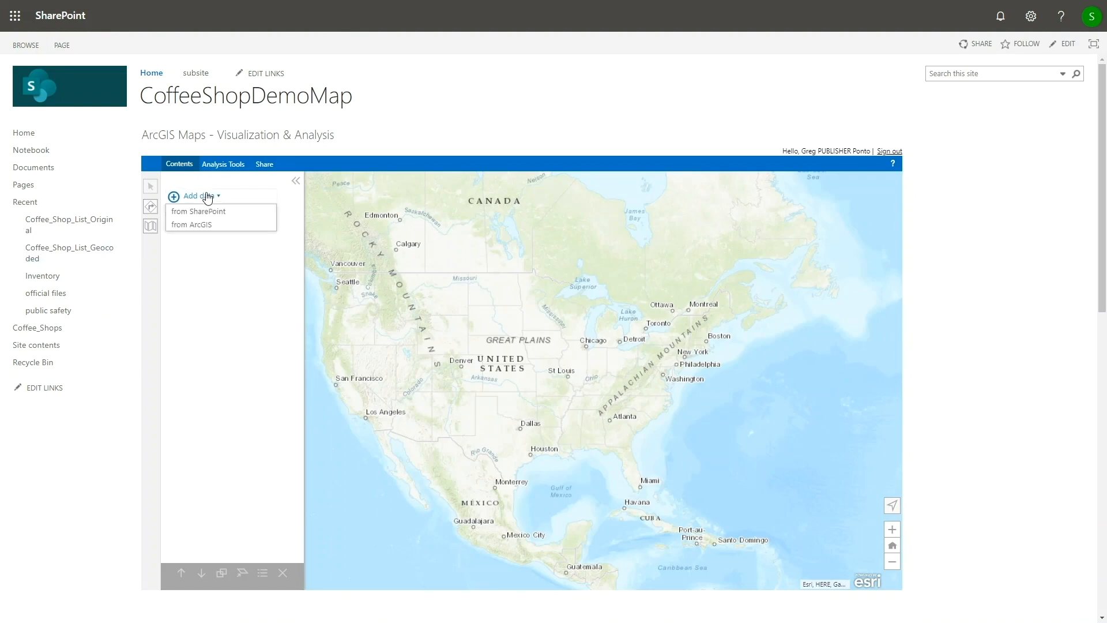
{"action": "left_click", "coordinate": [225, 213]}
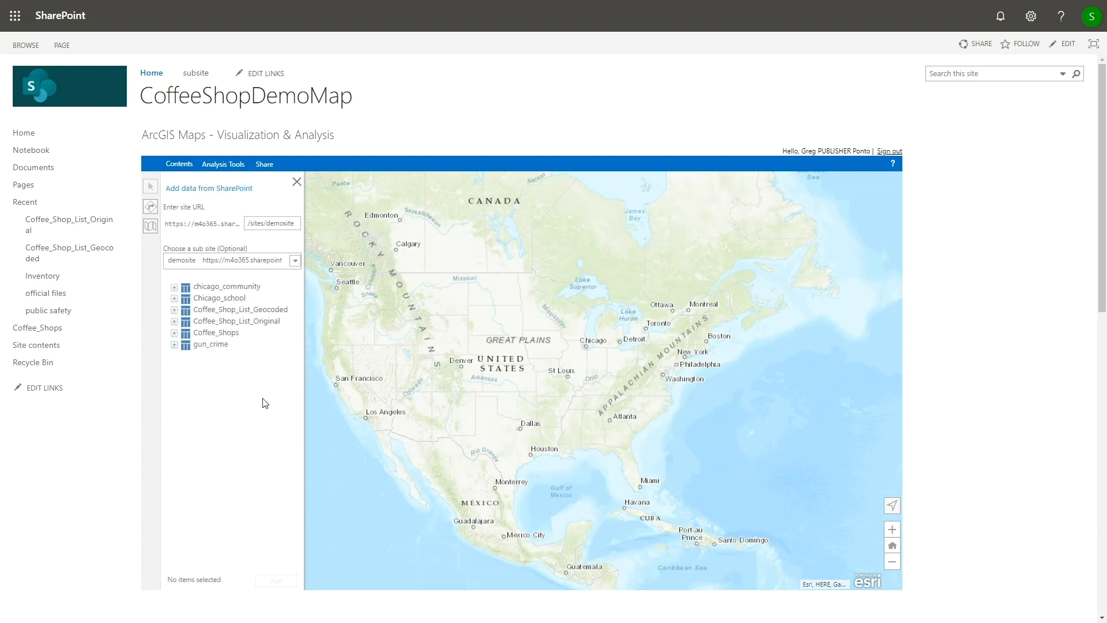
{"action": "left_click", "coordinate": [174, 333]}
{"action": "left_click", "coordinate": [222, 344]}
{"action": "left_click", "coordinate": [276, 581]}
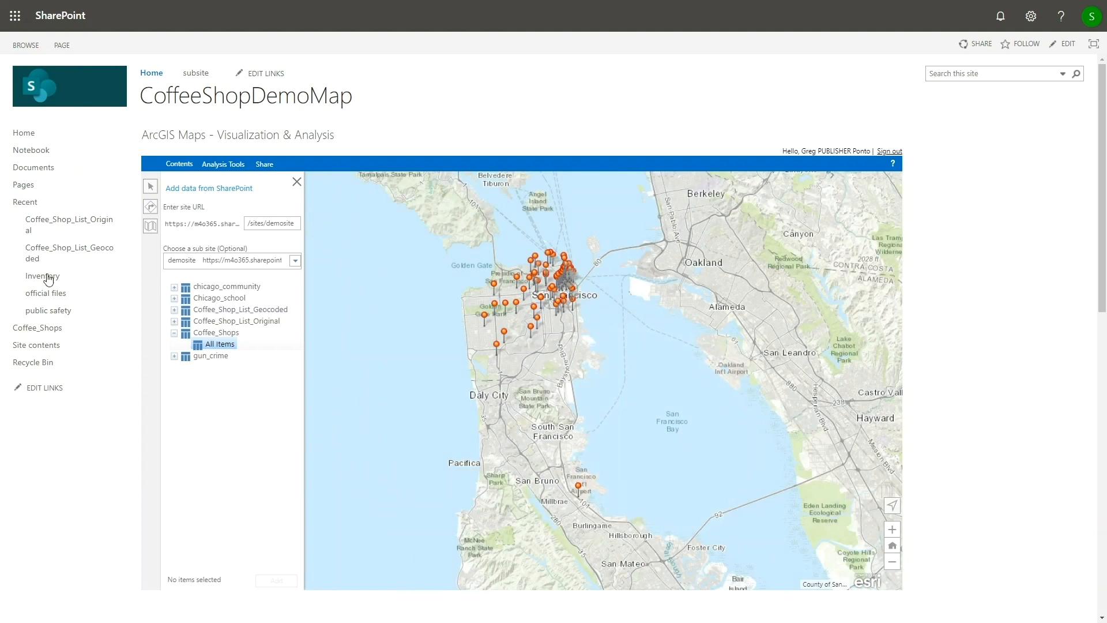
{"action": "left_click", "coordinate": [297, 182]}
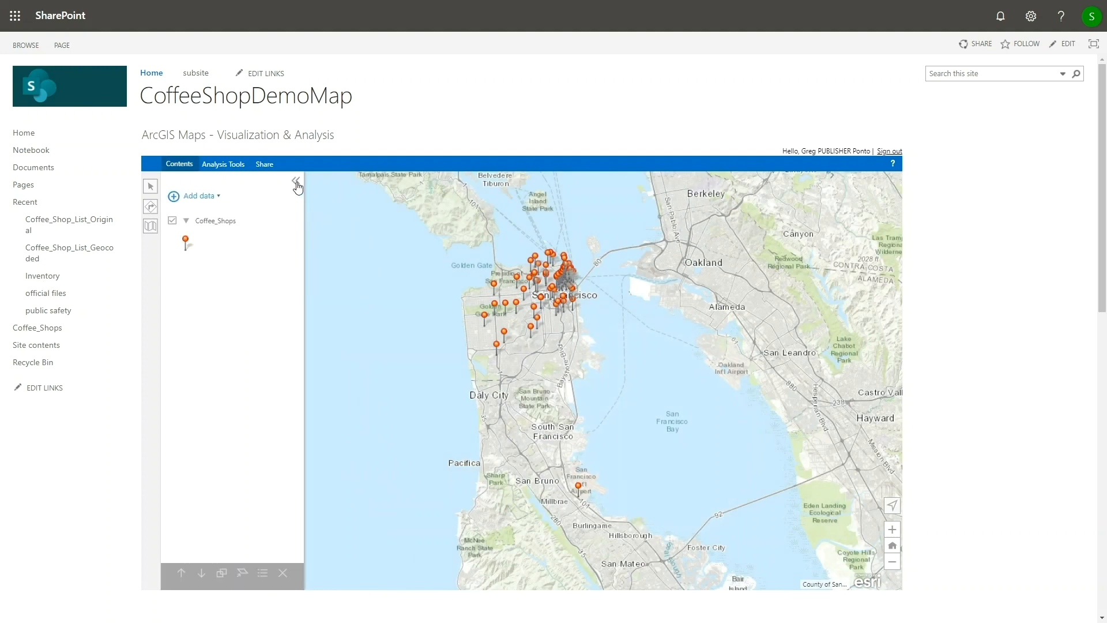
Try the USGS National Map and Light Gray Canvas basemaps and settle on Dark Gray Canvas.
{"action": "left_click", "coordinate": [152, 228]}
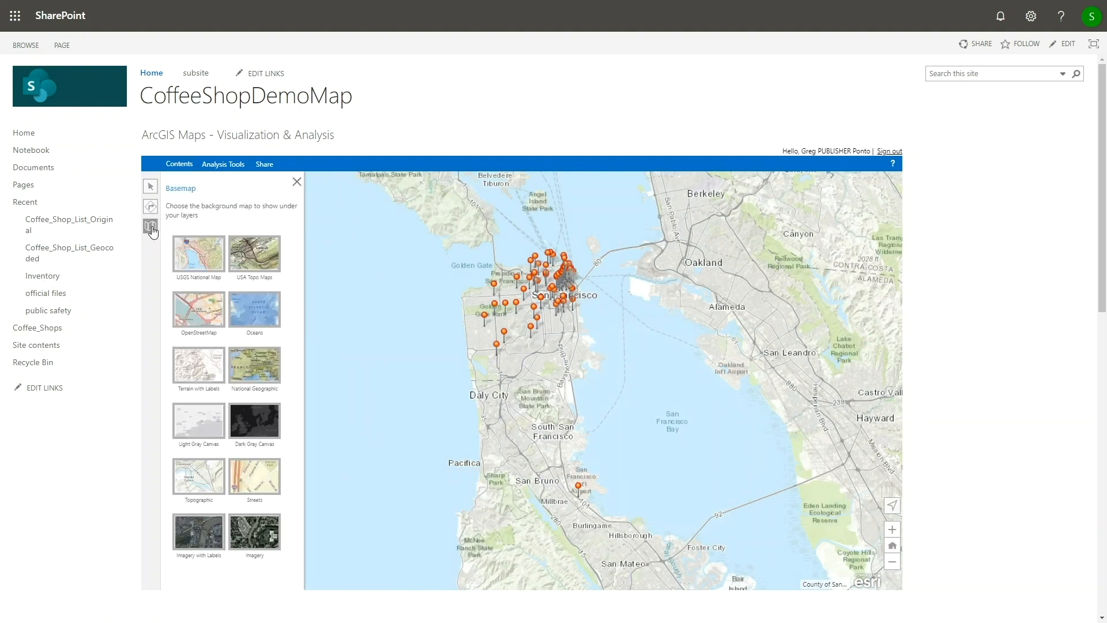
{"action": "left_click", "coordinate": [198, 253]}
{"action": "left_click", "coordinate": [199, 420]}
{"action": "left_click", "coordinate": [255, 421]}
{"action": "scroll", "coordinate": [550, 272], "scroll_direction": "up", "scroll_amount": 1}
{"action": "left_click_drag", "start_coordinate": [550, 272], "coordinate": [588, 259]}
{"action": "left_click", "coordinate": [297, 182]}
Style the Coffee_Shops layer with light beige circle shapes at size 8.
{"action": "left_click", "coordinate": [296, 220]}
{"action": "left_click", "coordinate": [329, 223]}
{"action": "left_click", "coordinate": [245, 338]}
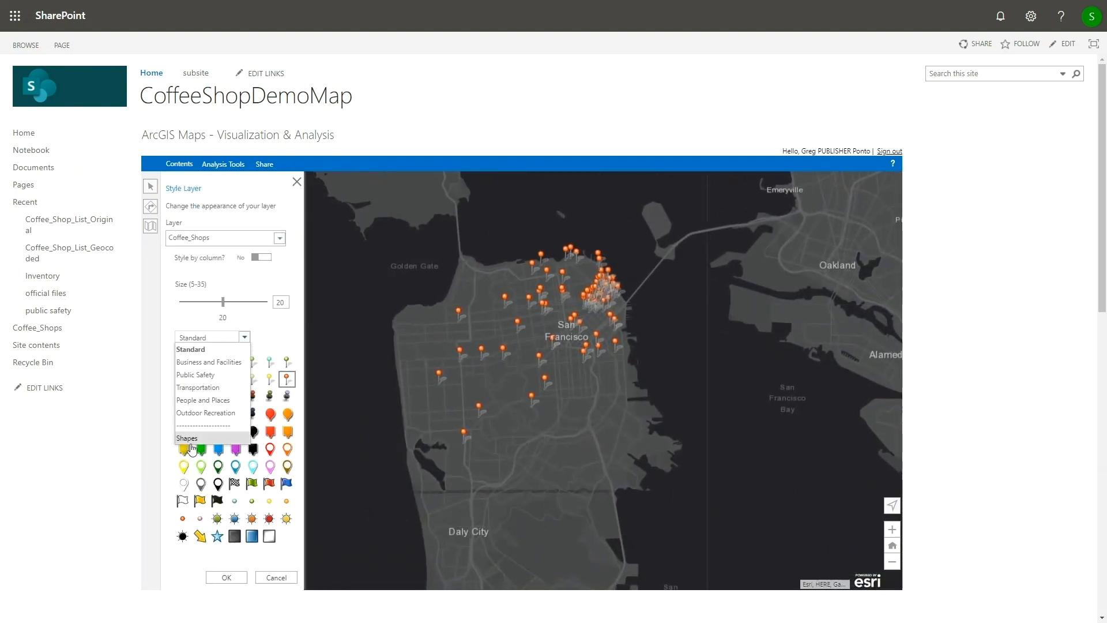
{"action": "left_click", "coordinate": [199, 403]}
{"action": "left_click", "coordinate": [190, 400]}
{"action": "left_click", "coordinate": [197, 532]}
{"action": "left_click_drag", "start_coordinate": [223, 302], "coordinate": [191, 301]}
{"action": "scroll", "coordinate": [569, 301], "scroll_direction": "up", "scroll_amount": 1}
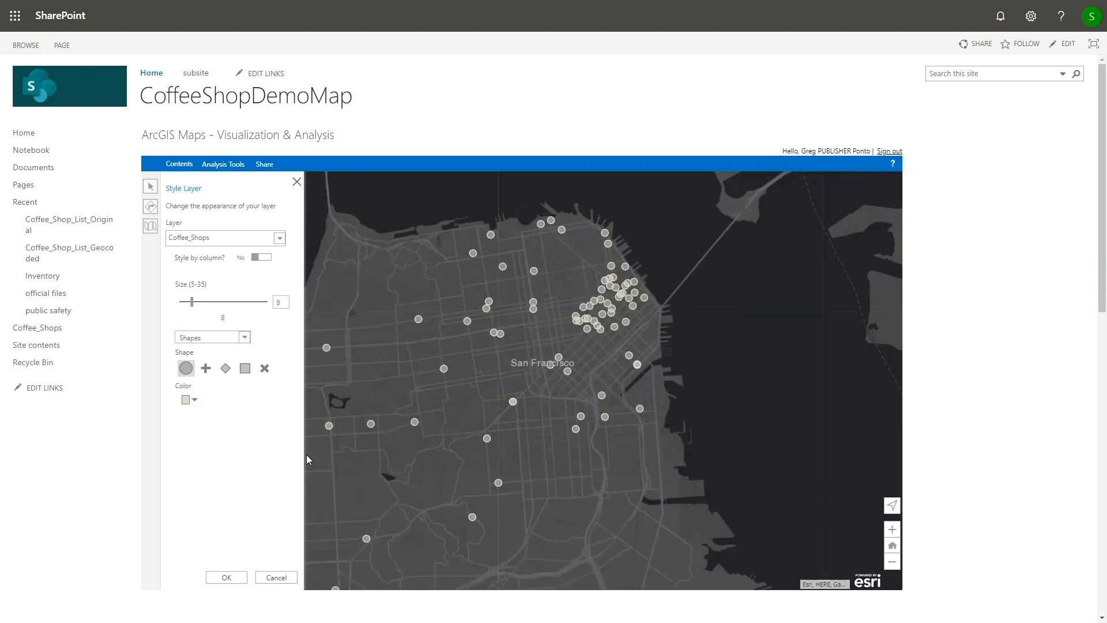
{"action": "left_click", "coordinate": [226, 578]}
Run a hot spot analysis on Coffee_Shops by attribute values, using the Index: Bought at c-store/30 days: brewed coffee field.
{"action": "scroll", "coordinate": [507, 349], "scroll_direction": "down", "scroll_amount": 2}
{"action": "left_click_drag", "start_coordinate": [496, 368], "coordinate": [565, 315]}
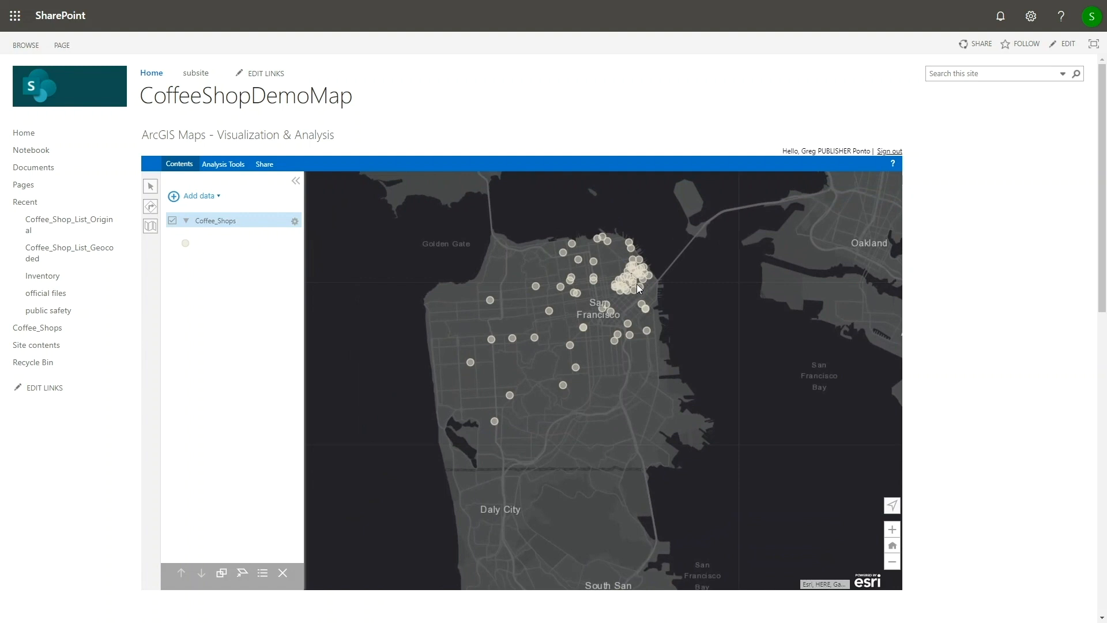
{"action": "scroll", "coordinate": [634, 284], "scroll_direction": "up", "scroll_amount": 1}
{"action": "left_click_drag", "start_coordinate": [514, 289], "coordinate": [609, 282]}
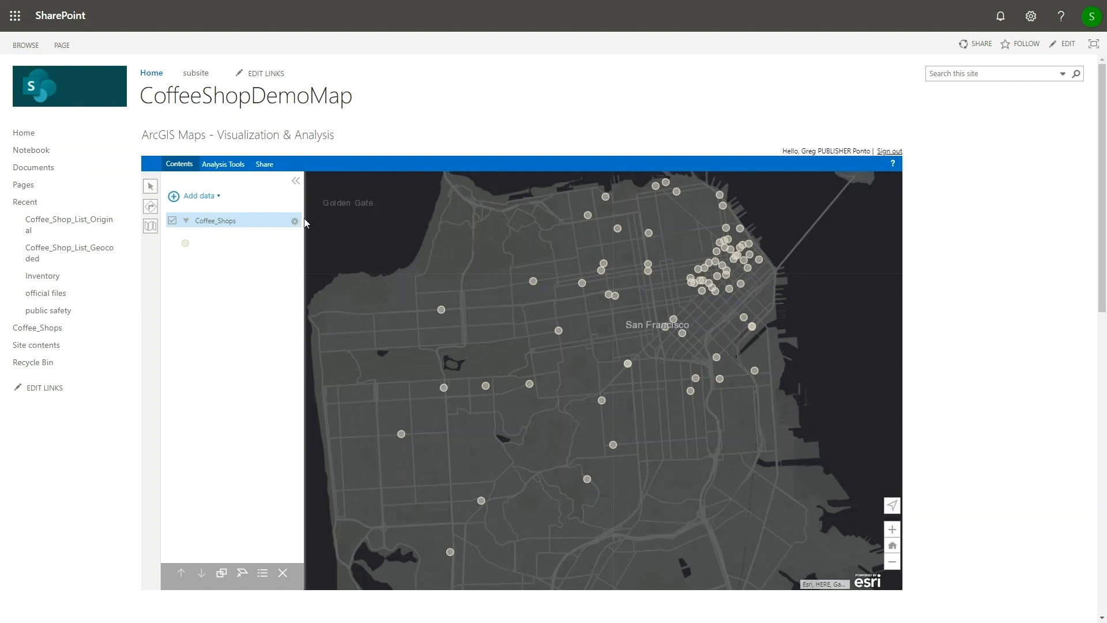
{"action": "left_click", "coordinate": [231, 165]}
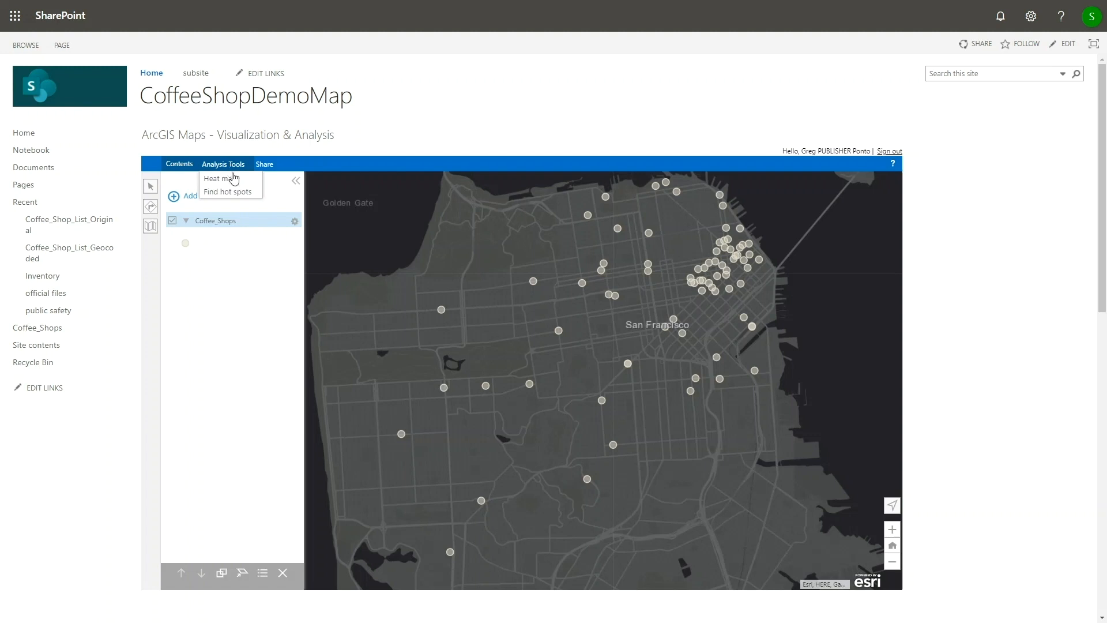
{"action": "left_click", "coordinate": [243, 195]}
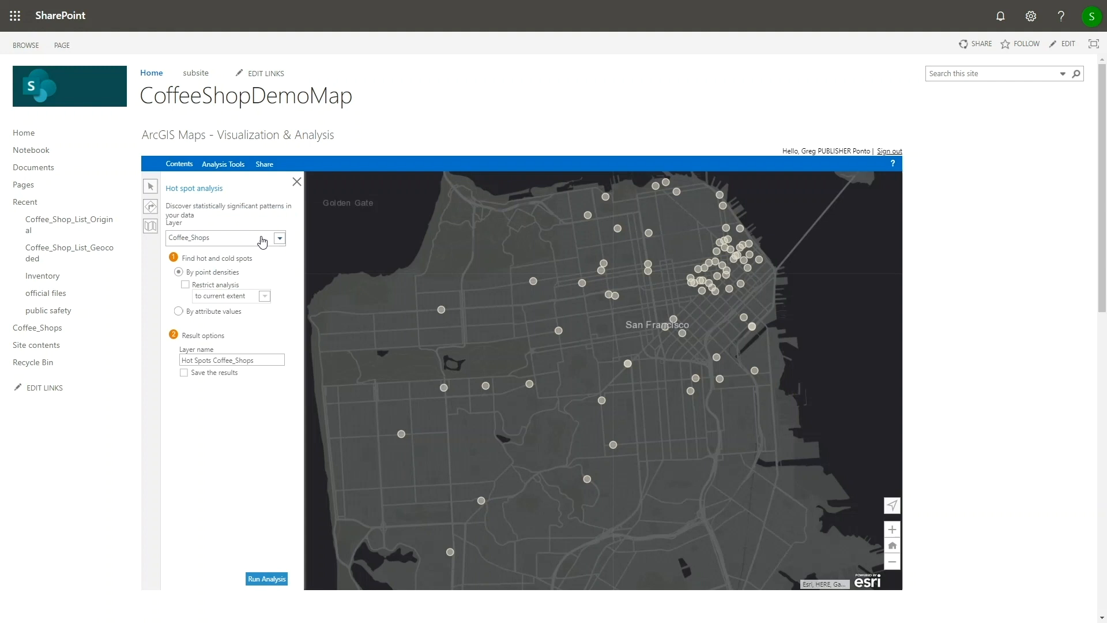
{"action": "left_click", "coordinate": [178, 312]}
{"action": "left_click", "coordinate": [261, 309]}
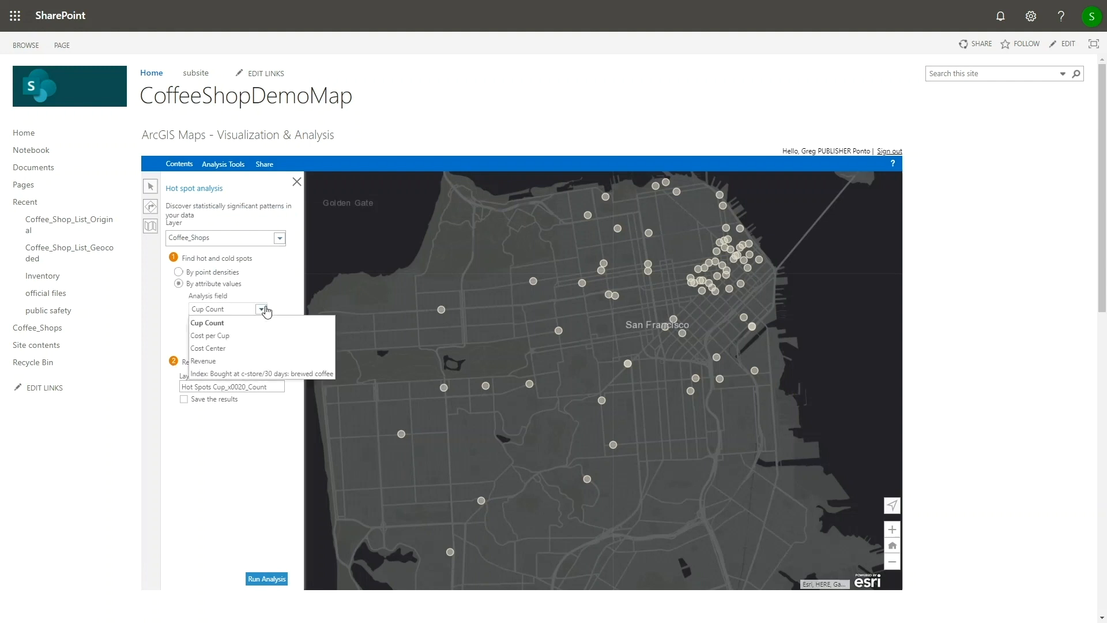
{"action": "left_click", "coordinate": [258, 373]}
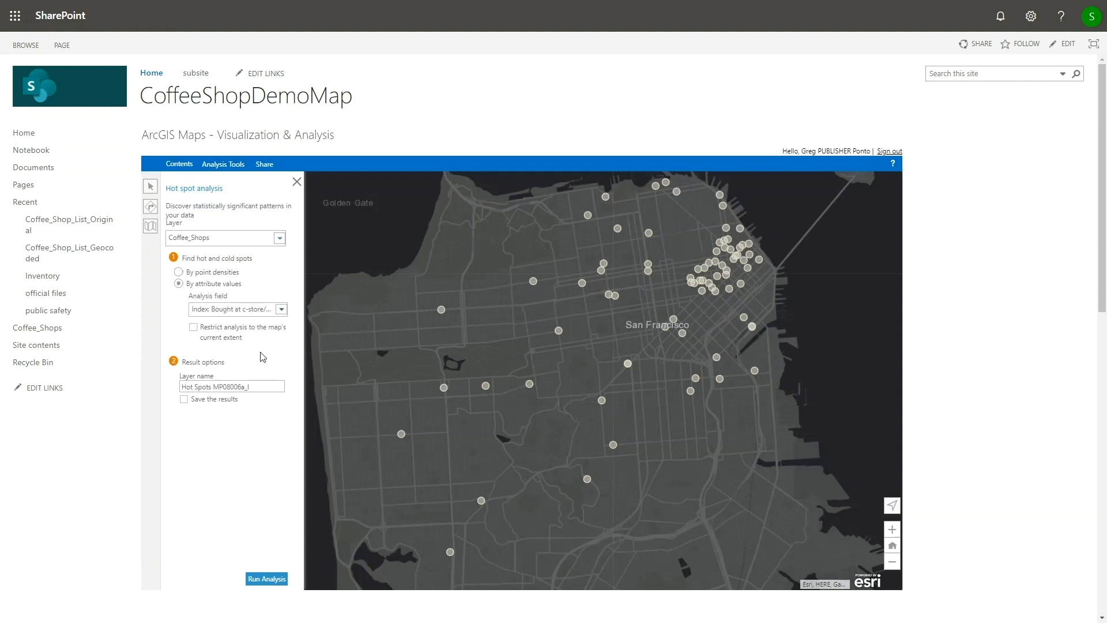
{"action": "left_click", "coordinate": [260, 581]}
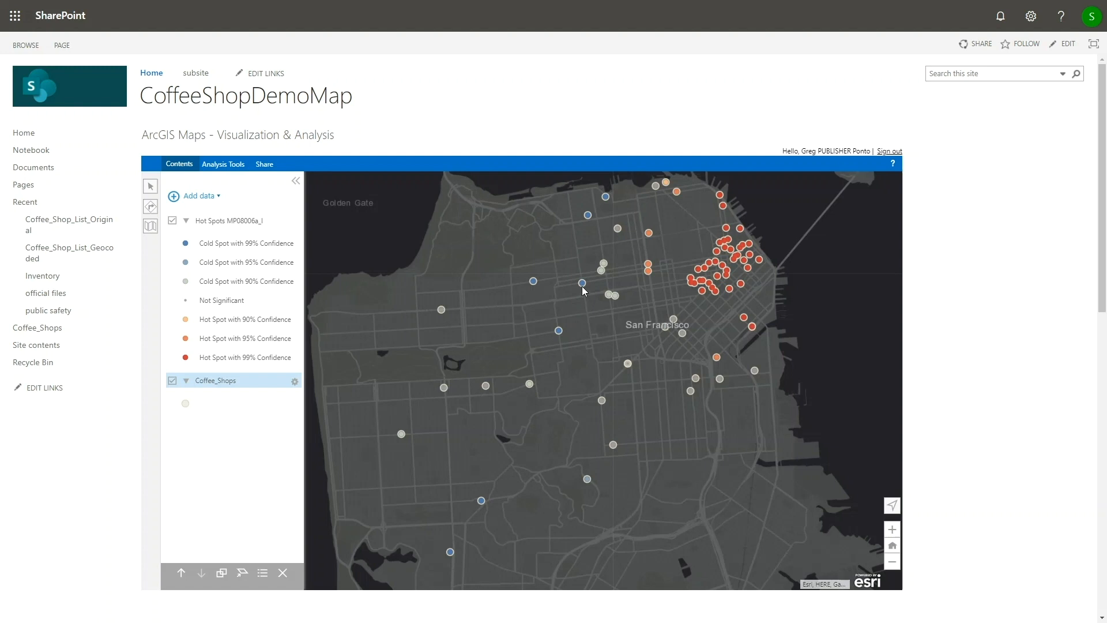
Inspect the attributes of one cold spot shop and one downtown hot spot shop in San Francisco.
{"action": "left_click", "coordinate": [533, 281]}
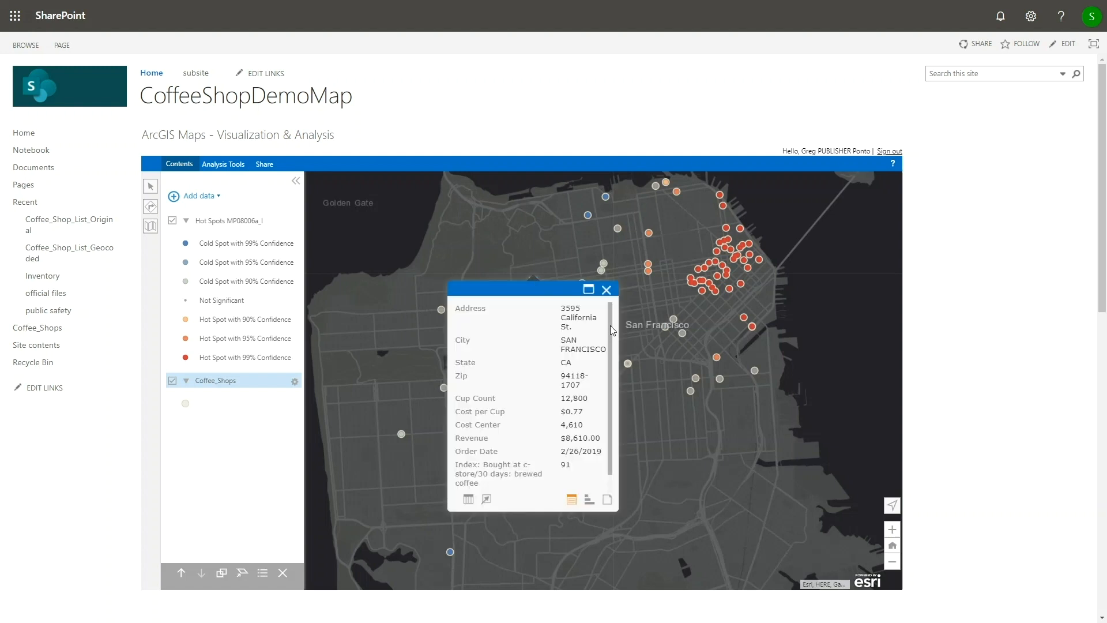
{"action": "left_click", "coordinate": [606, 290]}
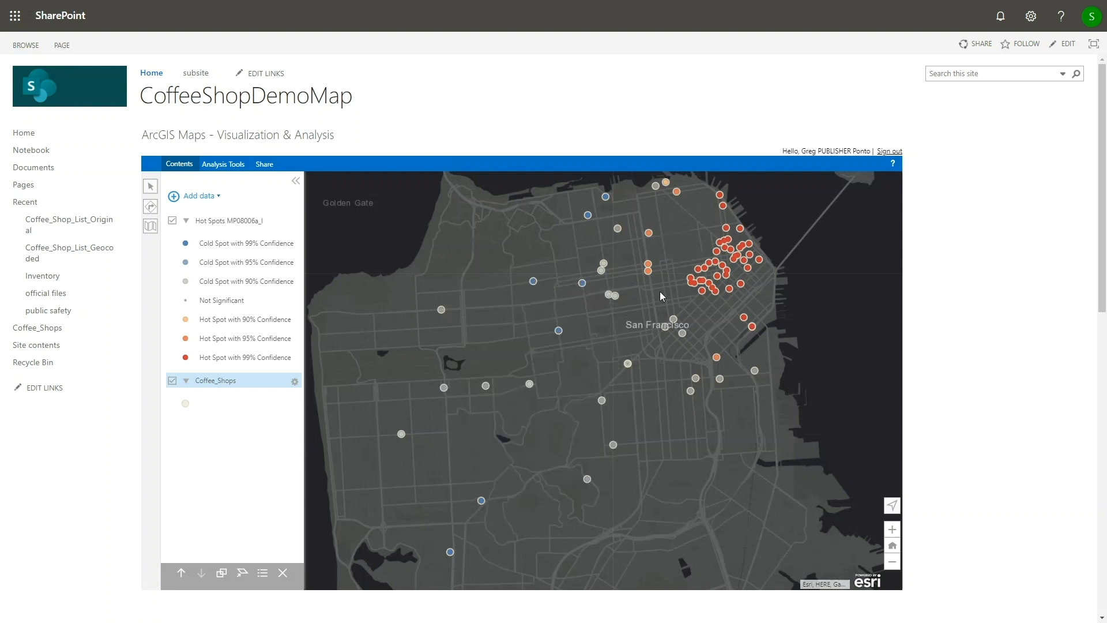
{"action": "scroll", "coordinate": [669, 291], "scroll_direction": "up", "scroll_amount": 1}
{"action": "left_click_drag", "start_coordinate": [686, 259], "coordinate": [483, 323]}
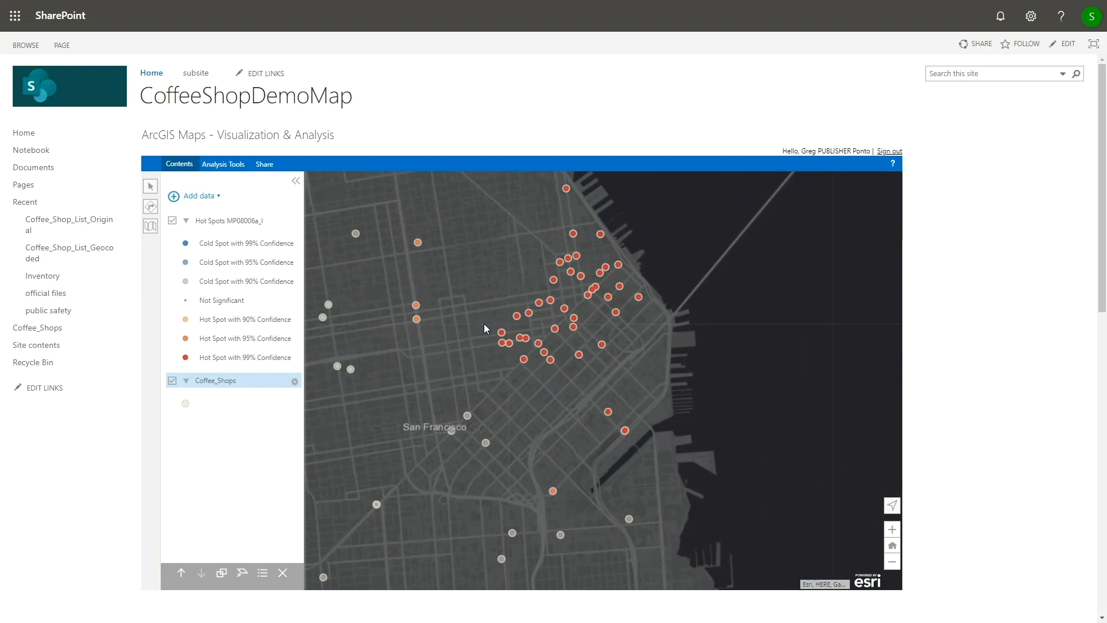
{"action": "left_click", "coordinate": [551, 301]}
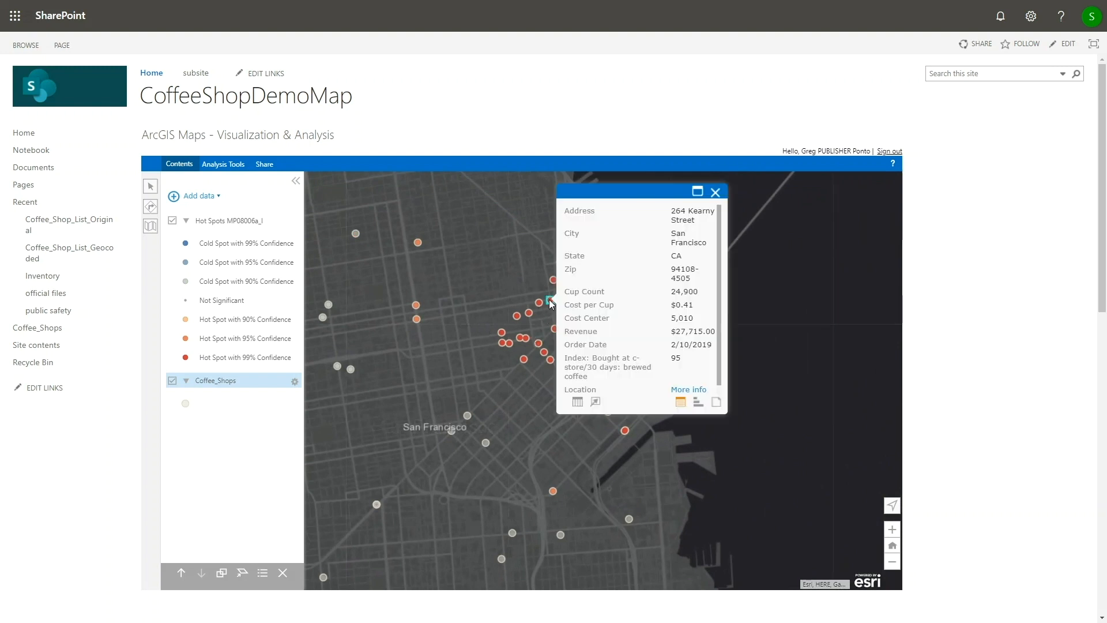
{"action": "left_click", "coordinate": [716, 192]}
Prepare the map for sharing to ArcGIS with a title beginning "Business Analysis - Coffee Shop Locations by" and the tag Business Analysis.
{"action": "scroll", "coordinate": [429, 260], "scroll_direction": "down", "scroll_amount": 2}
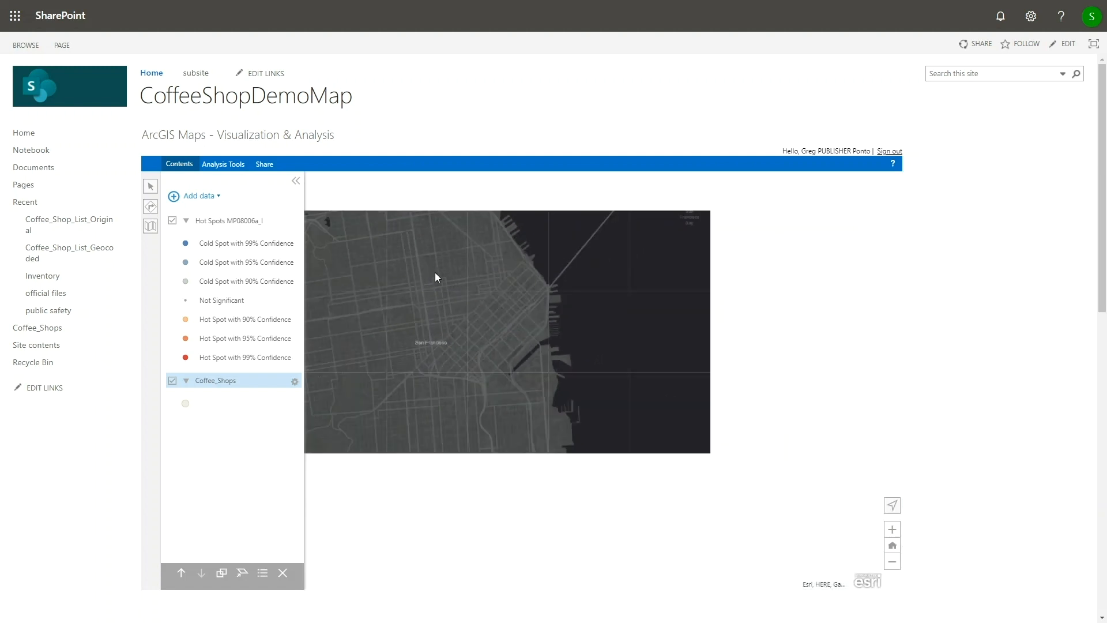
{"action": "left_click_drag", "start_coordinate": [378, 260], "coordinate": [558, 269]}
{"action": "scroll", "coordinate": [559, 270], "scroll_direction": "up", "scroll_amount": 1}
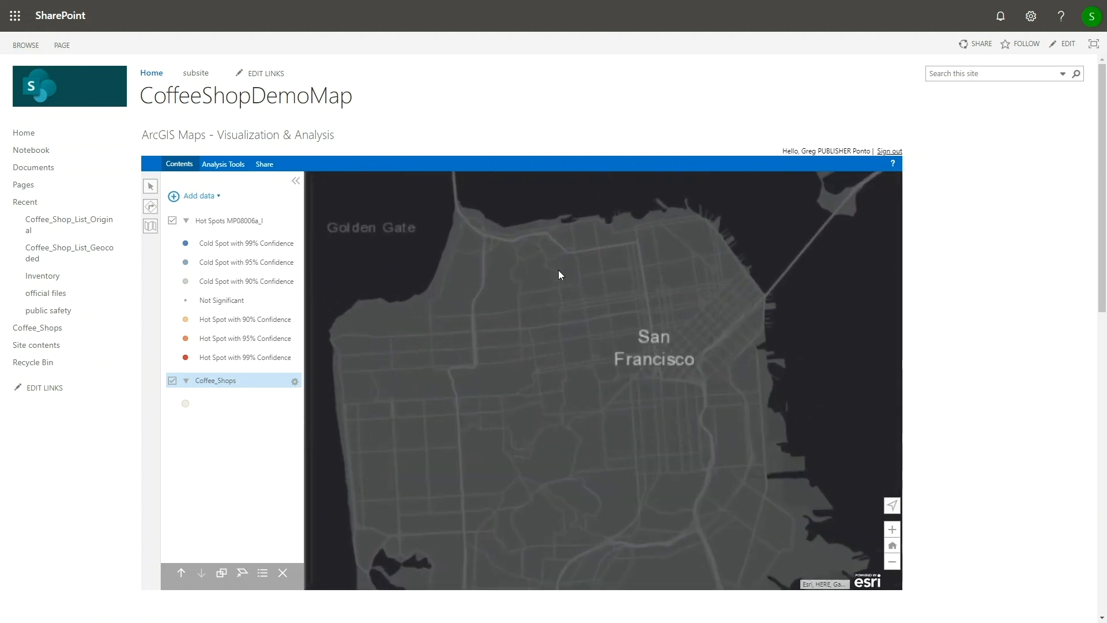
{"action": "left_click", "coordinate": [280, 168]}
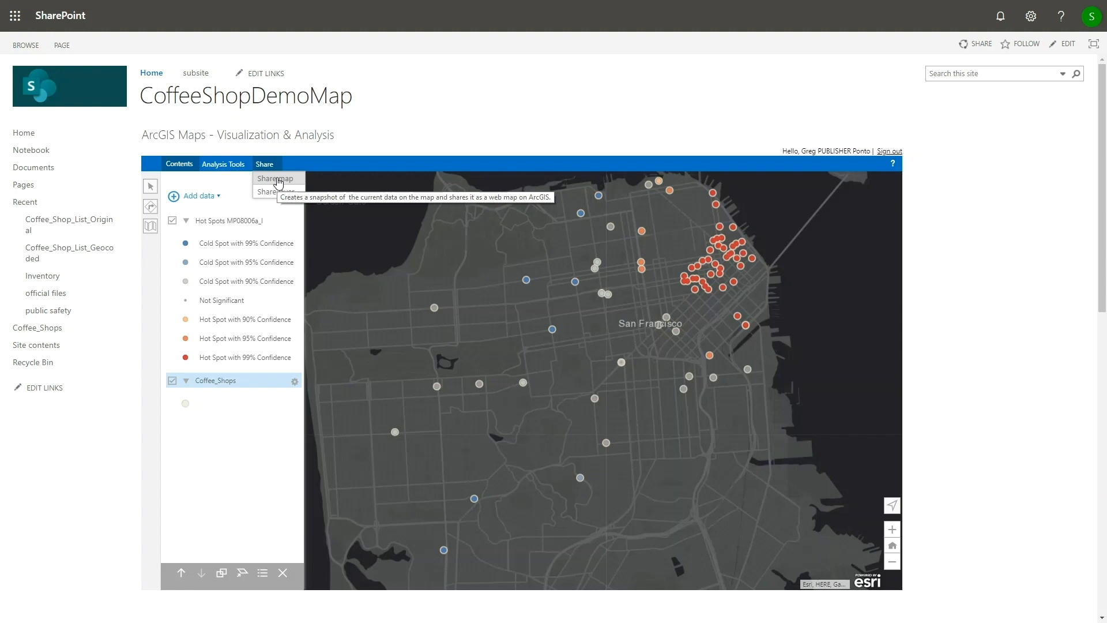
{"action": "left_click", "coordinate": [279, 180]}
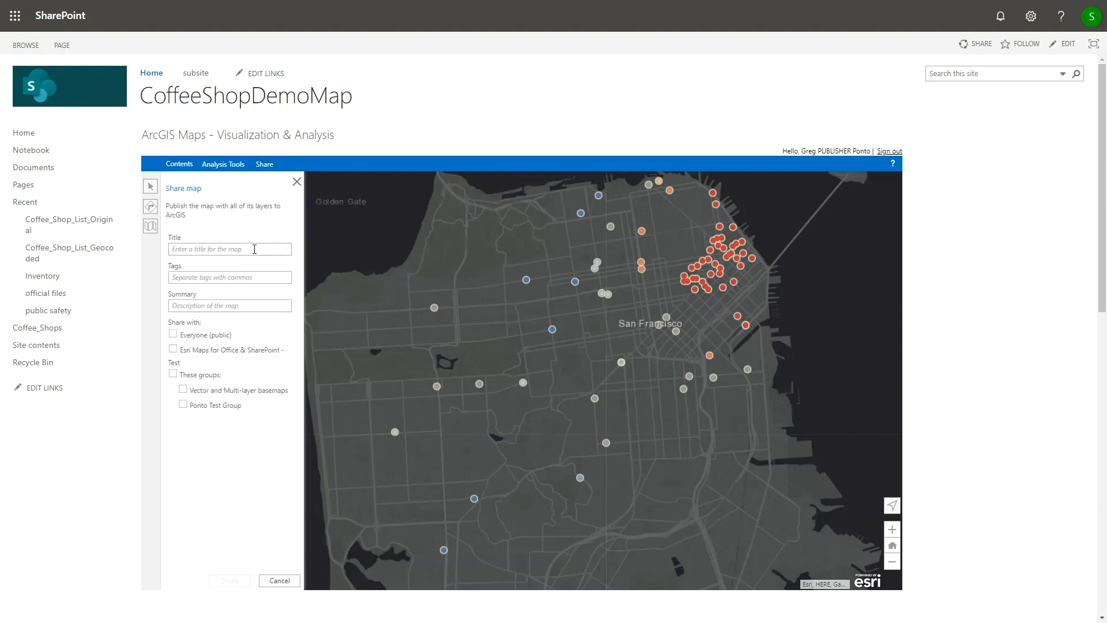
{"action": "type", "text": "Business Analysis - Coffee Shop Locations by "}
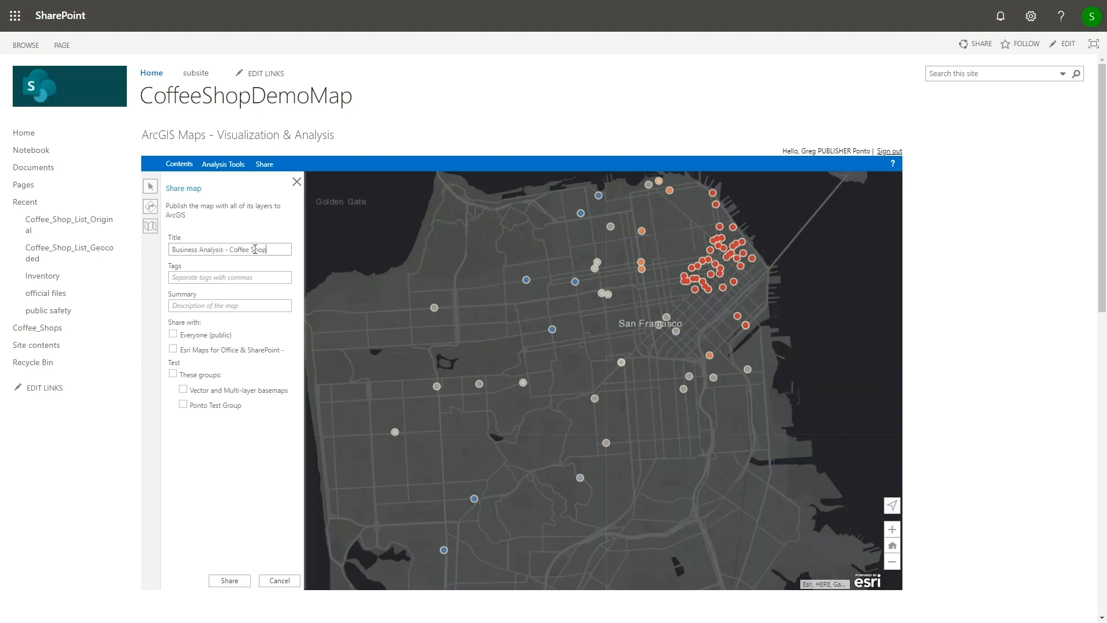
{"action": "type", "text": "R"}
{"action": "left_click", "coordinate": [248, 278]}
{"action": "type", "text": "Business Analysis"}
Share the map with the Esri Maps for Office & SharePoint - Test organization and the listed groups.
{"action": "left_click", "coordinate": [174, 349]}
{"action": "left_click", "coordinate": [172, 375]}
{"action": "left_click", "coordinate": [230, 580]}
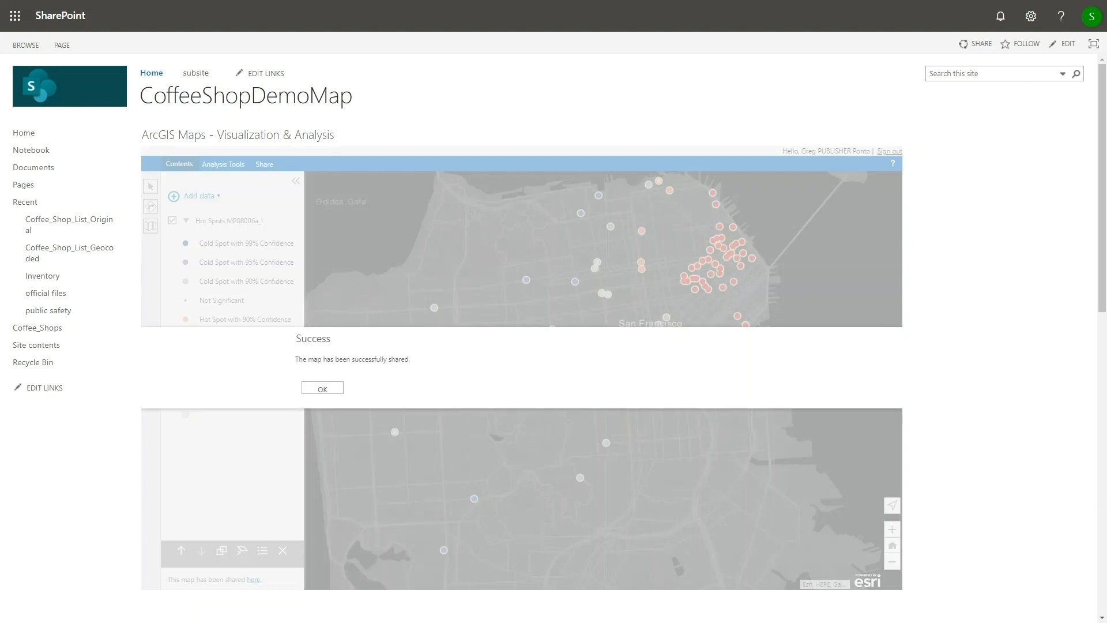
Dismiss the share confirmation and open the shared map's ArcGIS Online item page, signing in with the ArcGIS login.
{"action": "left_click", "coordinate": [332, 388]}
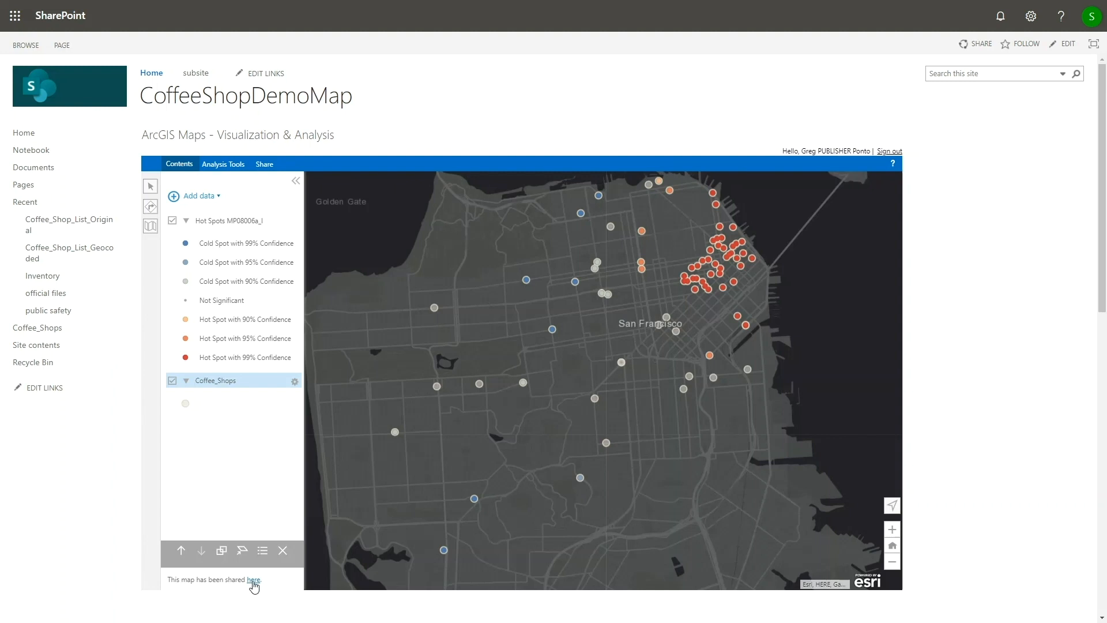
{"action": "left_click", "coordinate": [255, 581]}
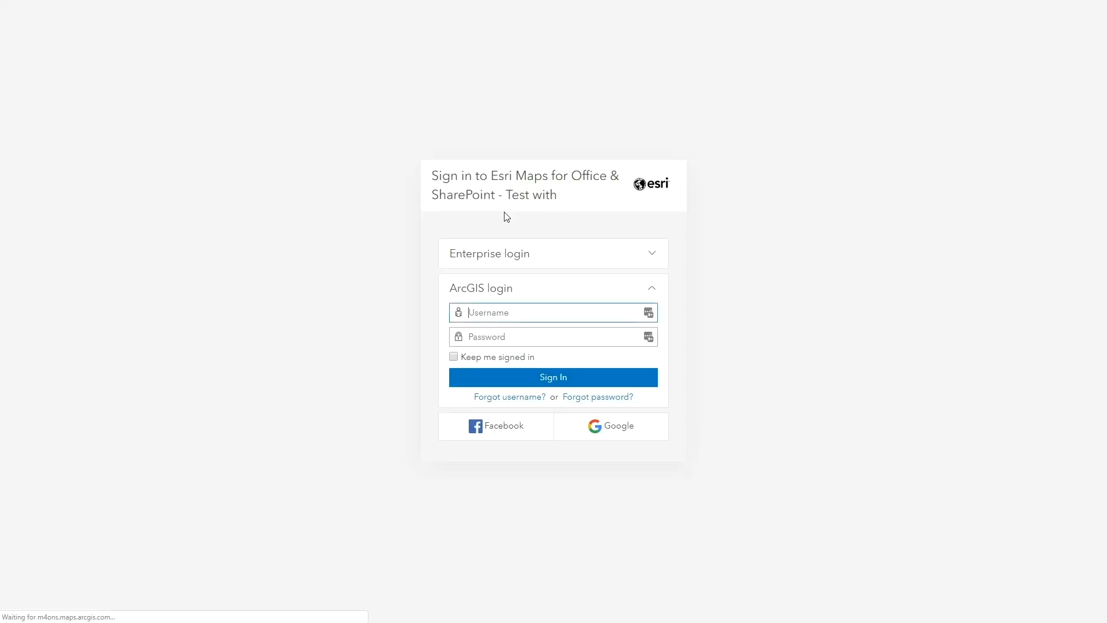
{"action": "left_click", "coordinate": [577, 373]}
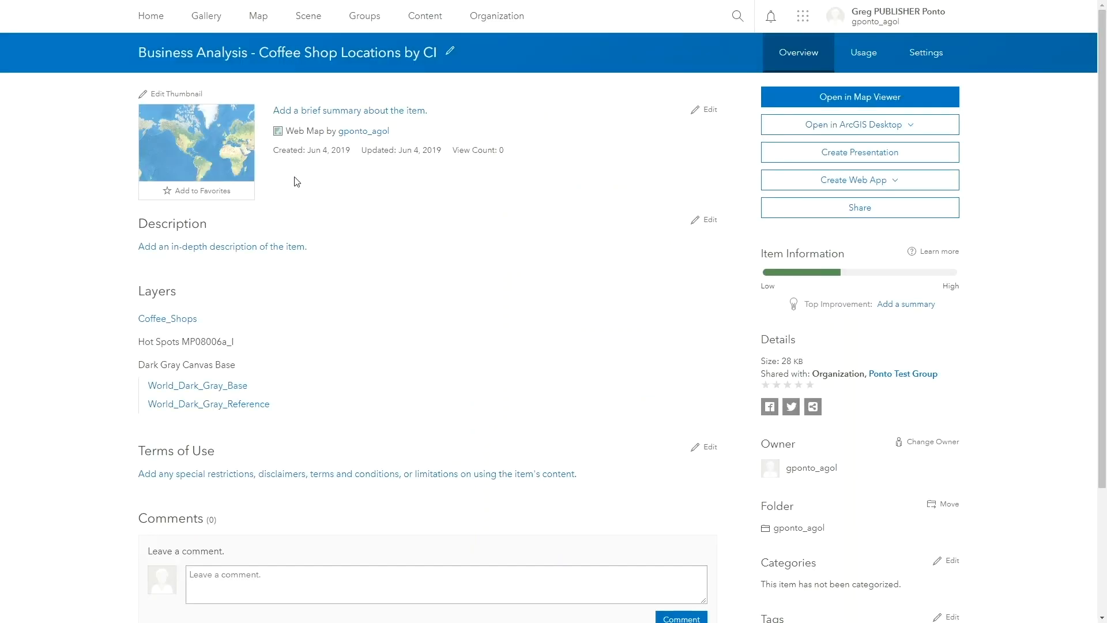
Open the shared web map in Map Viewer and toggle the visibility of the Coffee Shops and Hot Spots MP08006a I layers.
{"action": "left_click", "coordinate": [191, 146]}
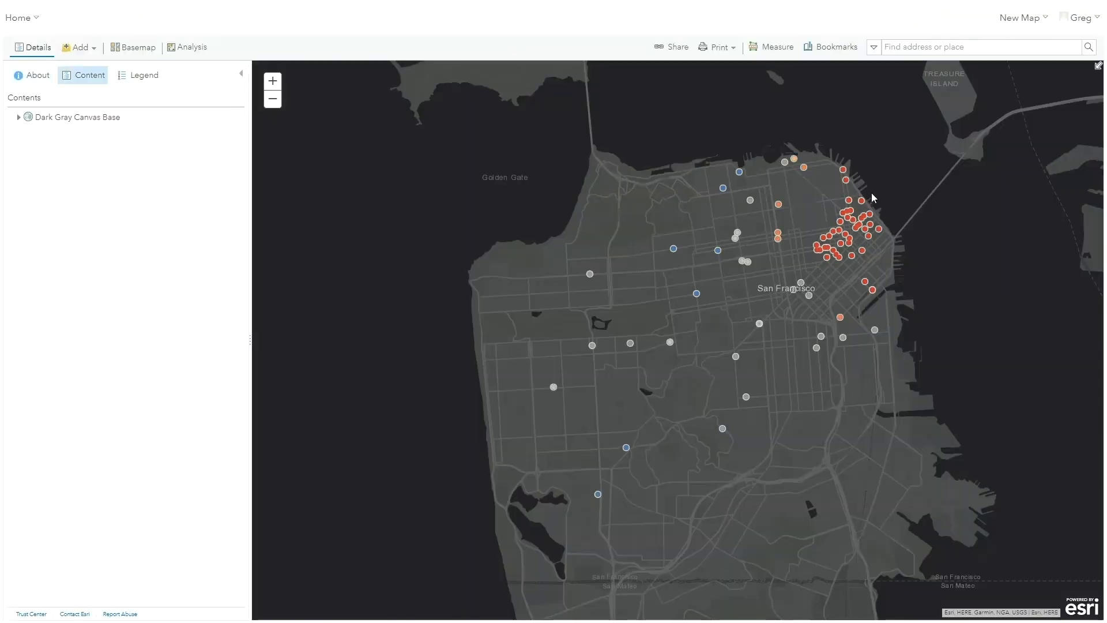
{"action": "scroll", "coordinate": [873, 192], "scroll_direction": "up", "scroll_amount": 2}
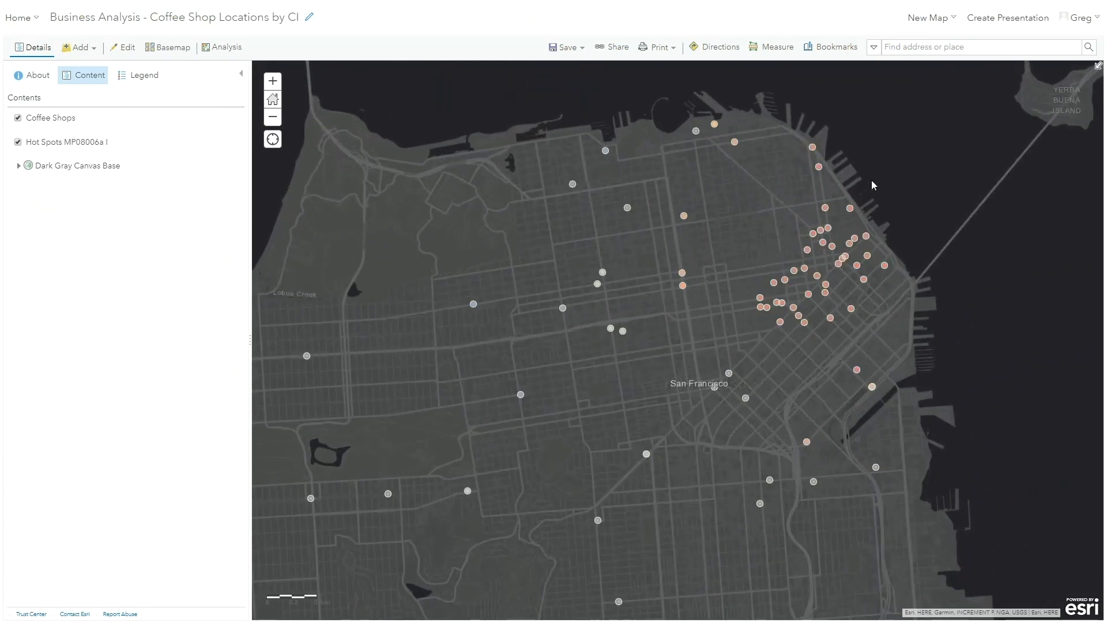
{"action": "left_click", "coordinate": [18, 118]}
{"action": "left_click", "coordinate": [18, 142]}
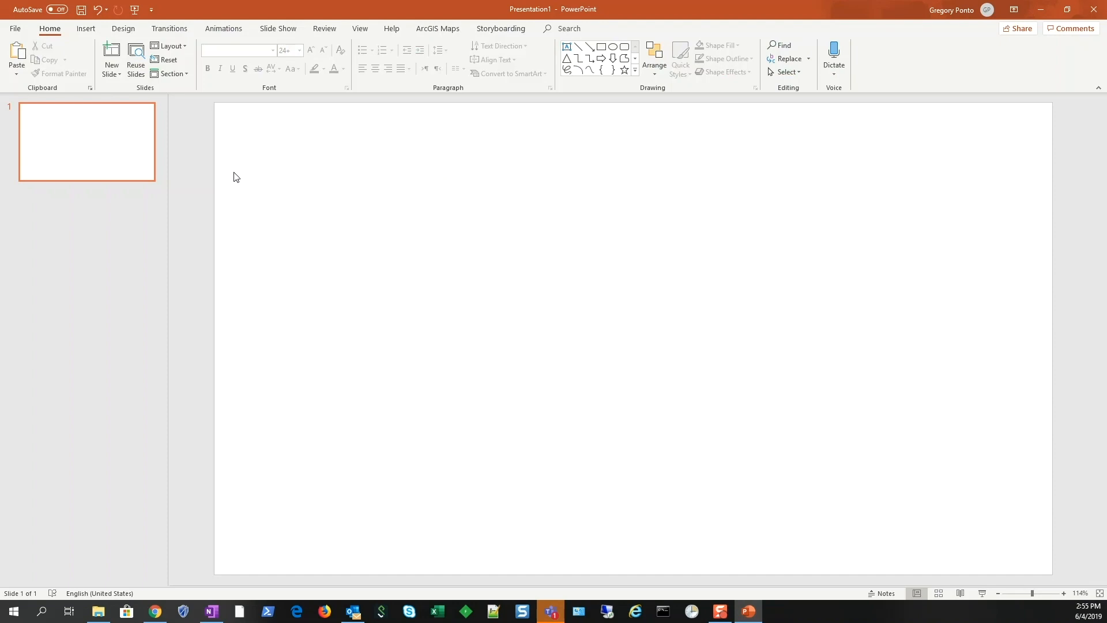
In PowerPoint, choose the Business Analysis coffee shop map from My Content for an ArcGIS map and add Hot Spots MP08006a_I to its legend.
{"action": "left_click", "coordinate": [437, 30]}
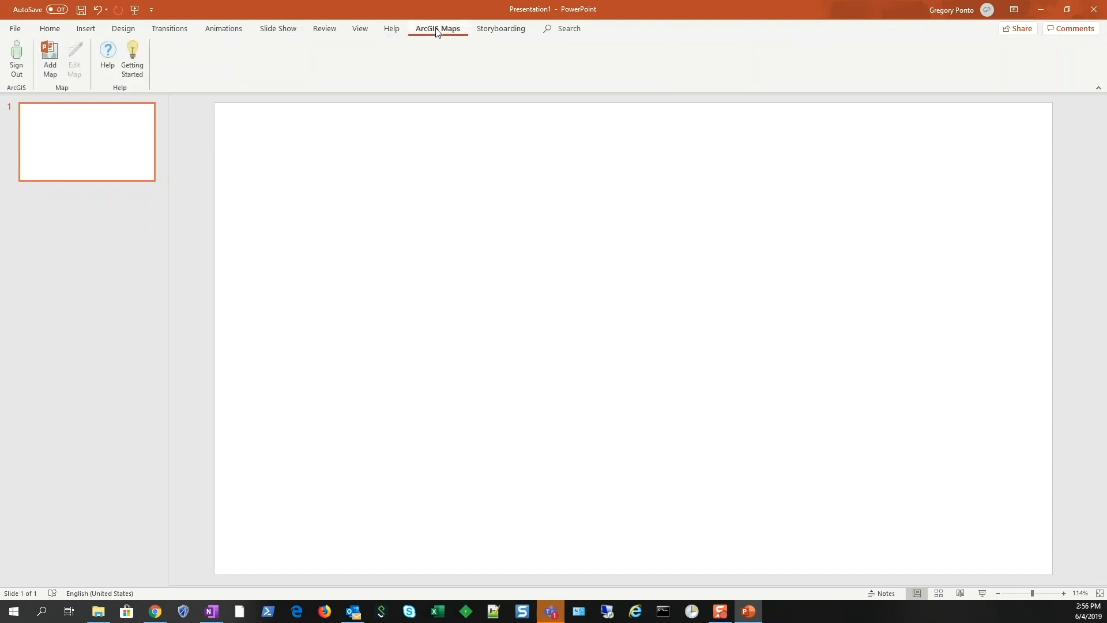
{"action": "left_click", "coordinate": [54, 50]}
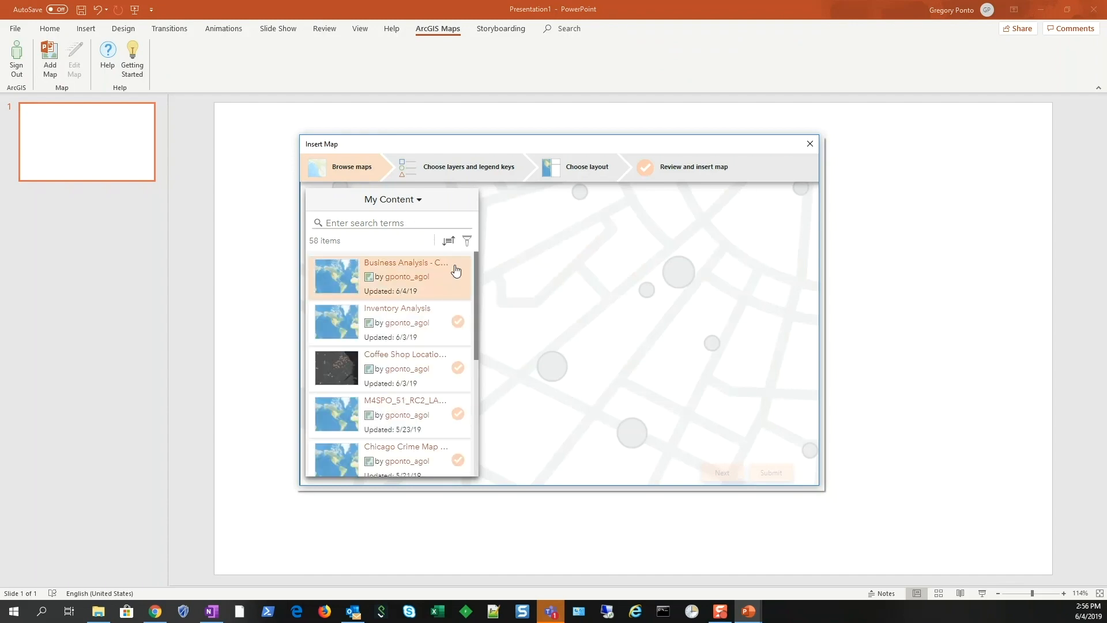
{"action": "left_click", "coordinate": [459, 276]}
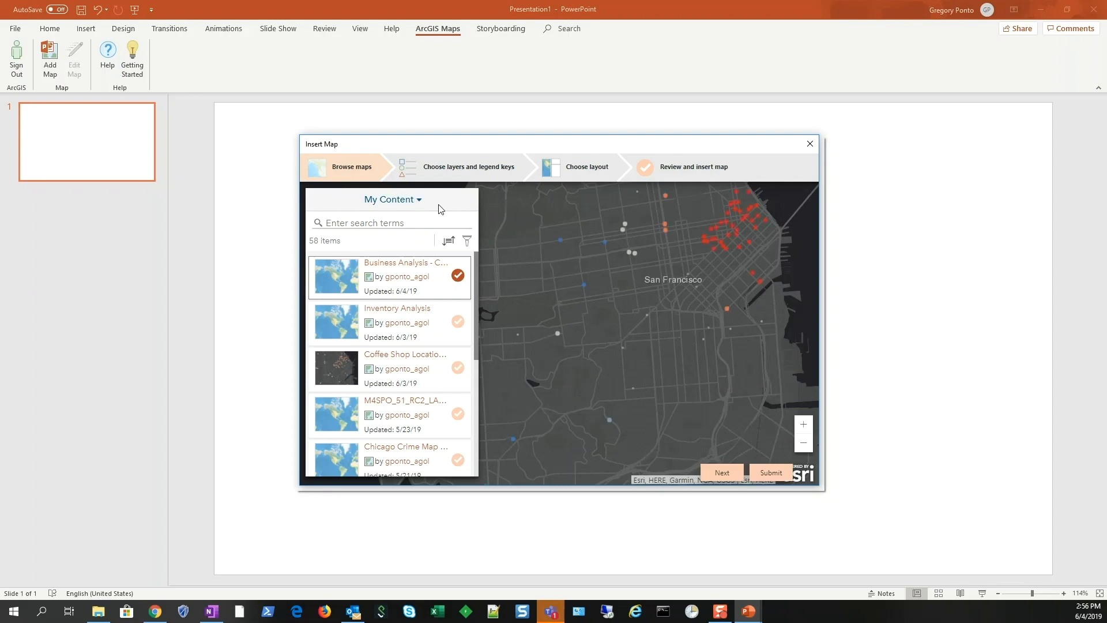
{"action": "left_click", "coordinate": [722, 473]}
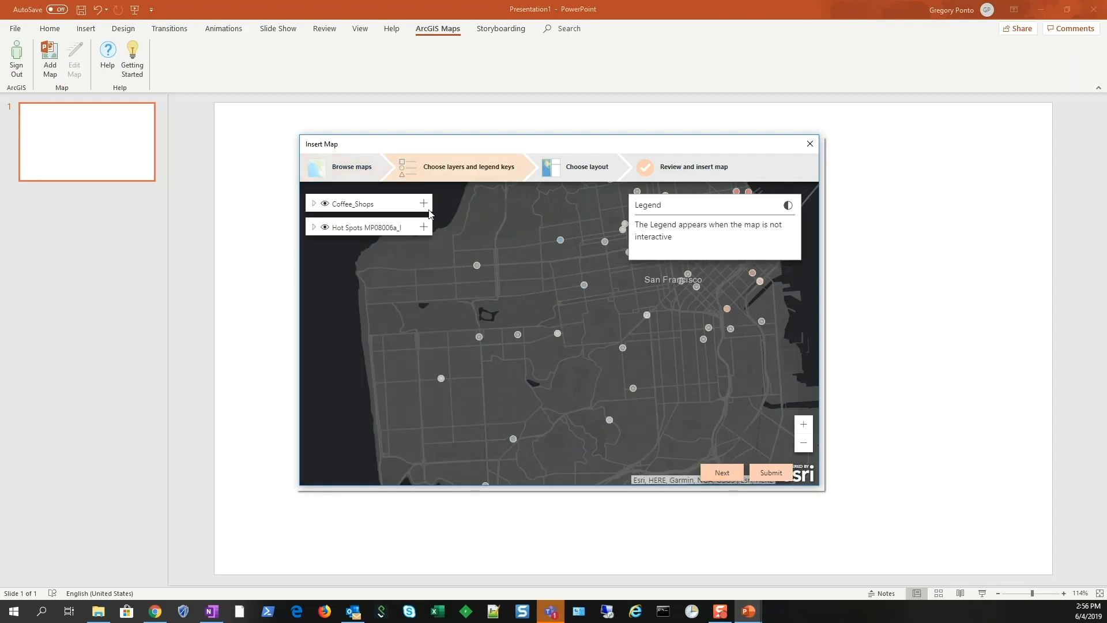
{"action": "left_click", "coordinate": [424, 226]}
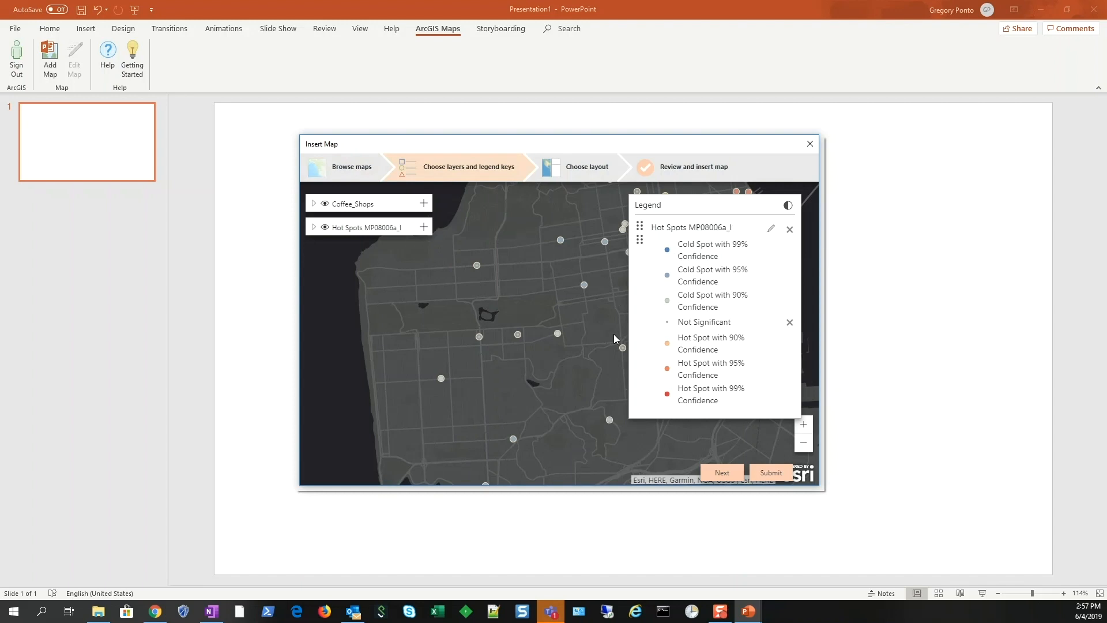